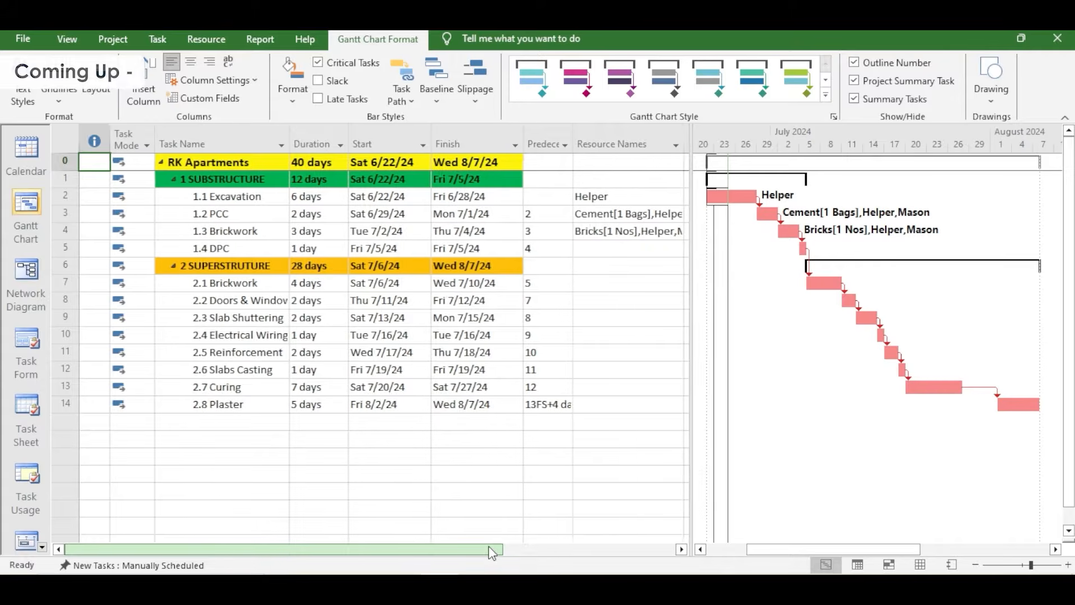
drag(493, 550, 666, 549)
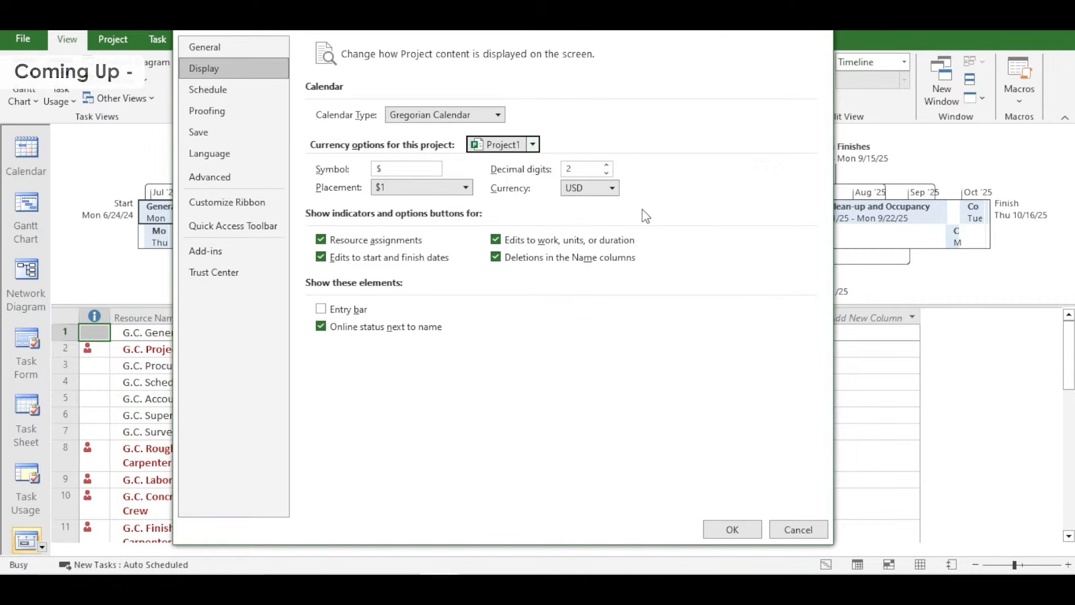
Browse the available currencies in the project's display options
click(612, 188)
scroll(588, 279, down, 2)
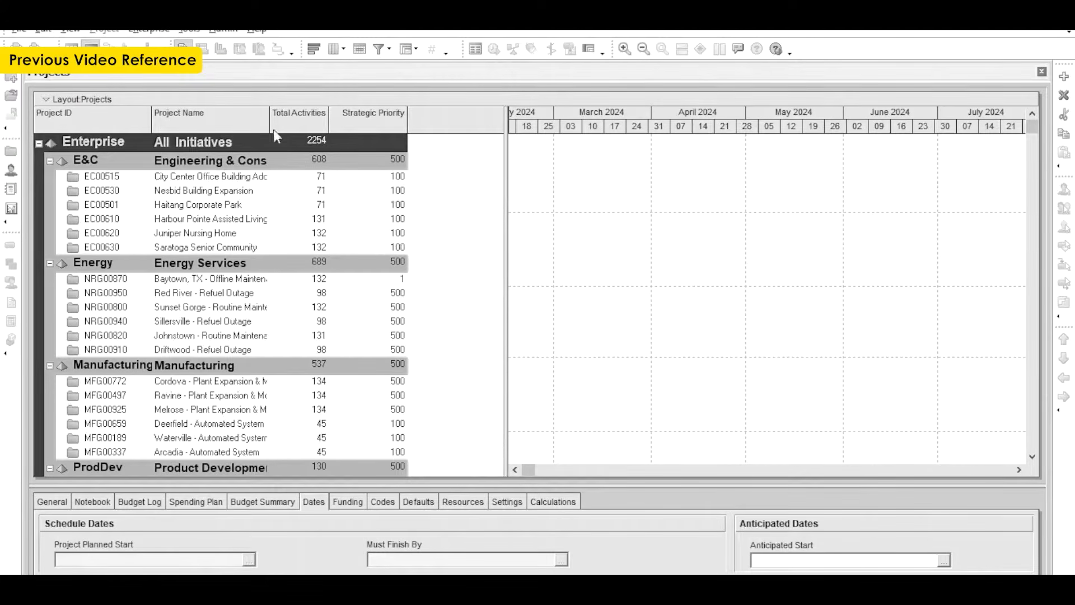
click(43, 29)
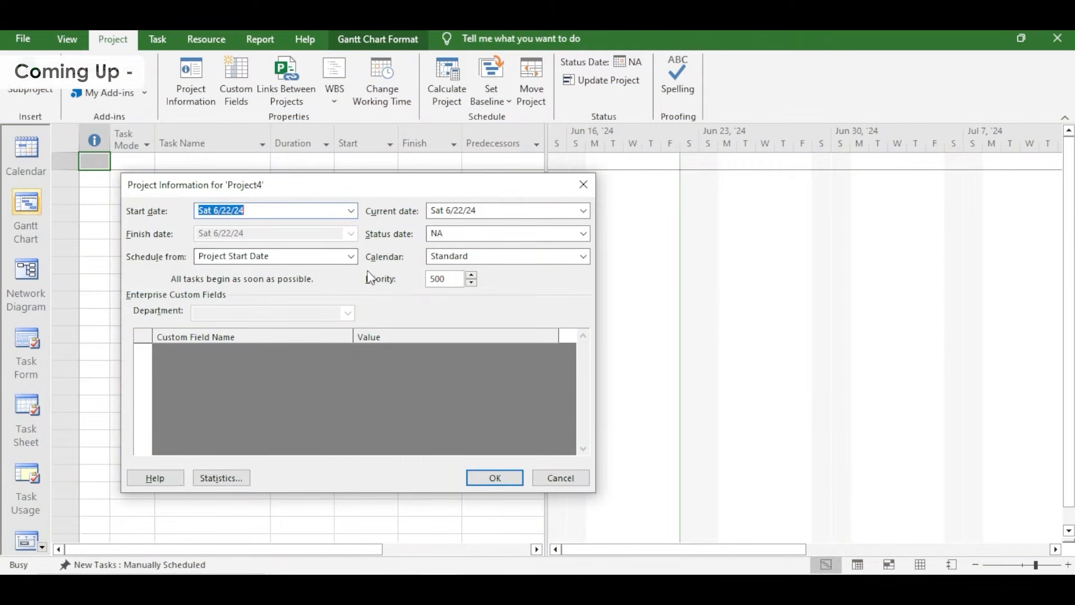
Choose the 6 X 8 calendar as the project calendar in the project information
click(583, 256)
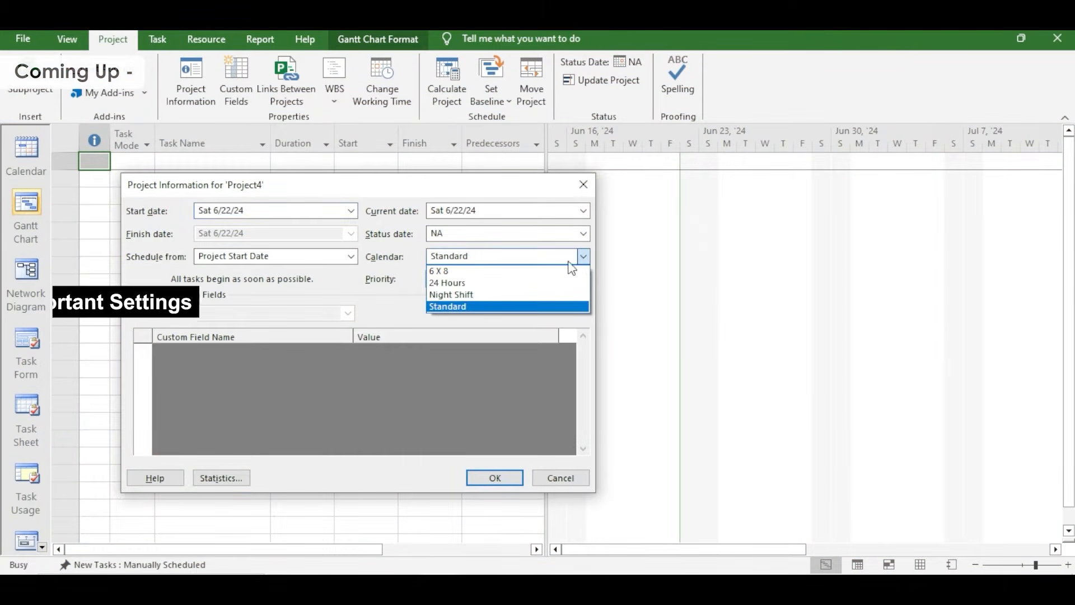
click(456, 273)
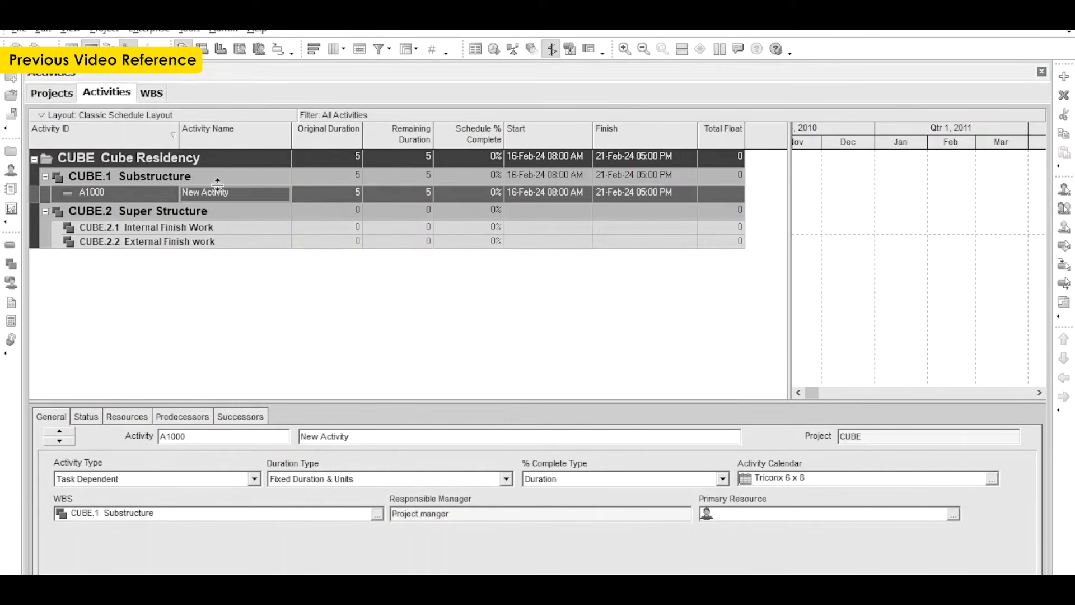
click(239, 197)
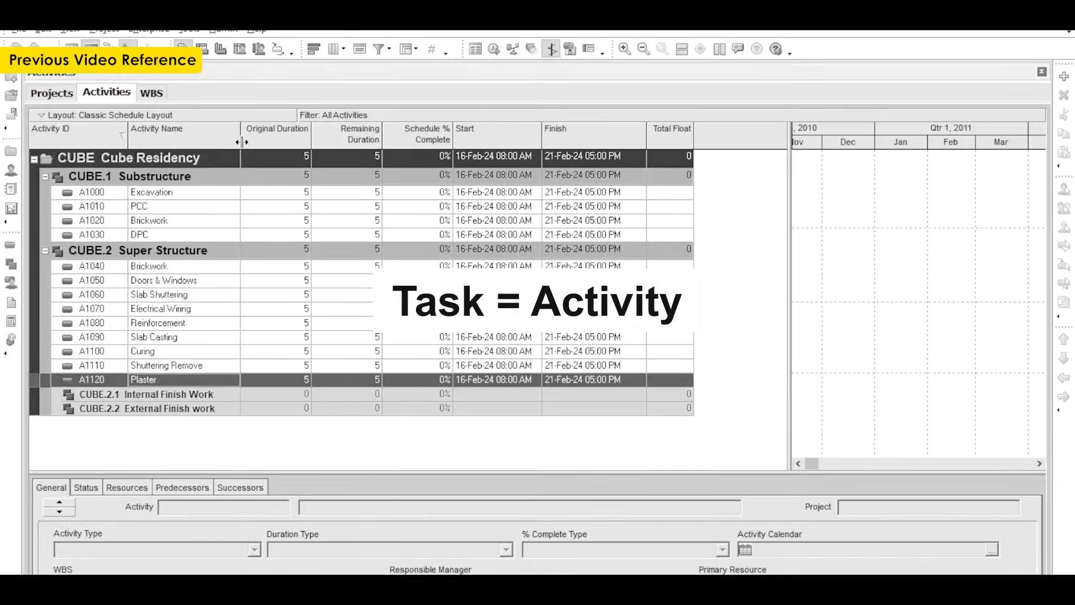
drag(242, 161, 233, 161)
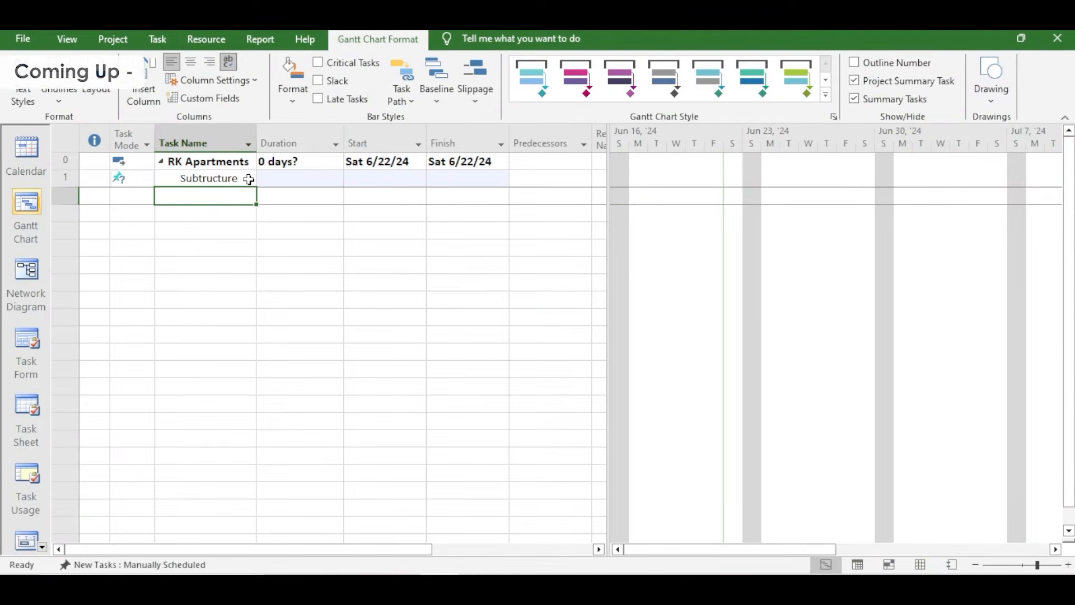
Add the tasks Excavation, PCC, Brickwork and DPC below Subtructure, followed by a SUPERSTRUTURE task
text(Excavation)
key(Return)
text(PCC)
key(Return)
text(Brickwork)
key(Return)
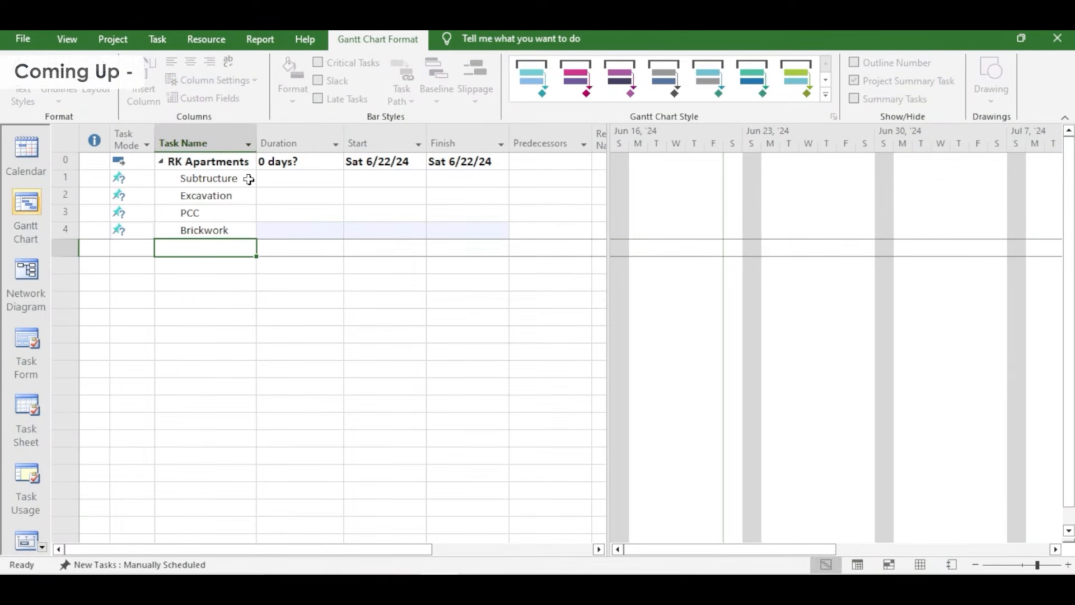
text(DP)
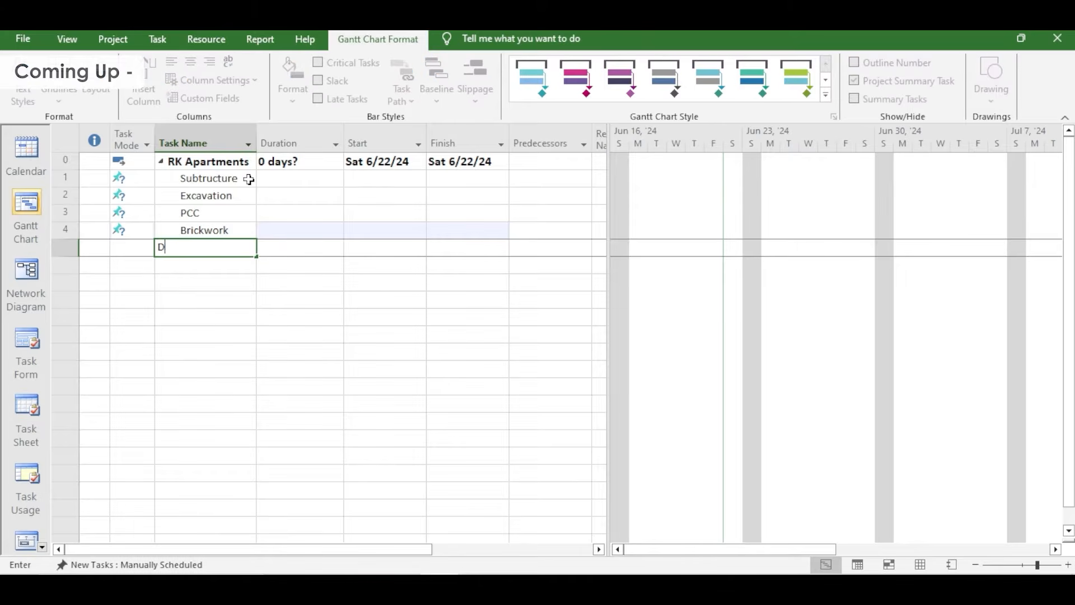
text(C)
key(Return)
text(SUPERSTRUVC)
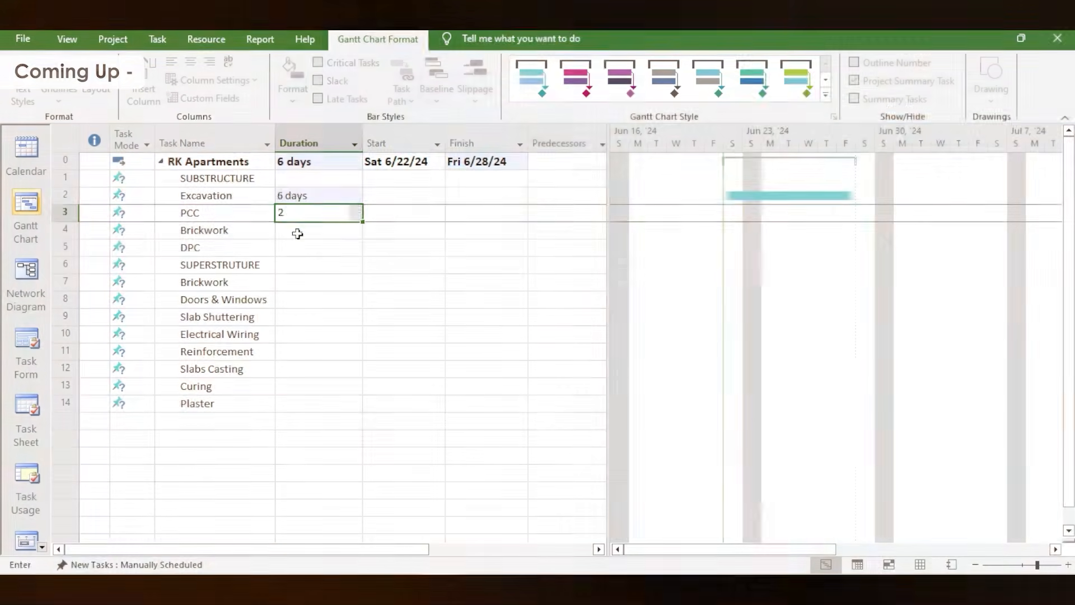
Enter durations in days: PCC 2, Brickwork 3, DPC 1, superstructure Brickwork 4, Doors & Windows 2, Slab Shuttering 2, Electrical Wiring 1, Reinforcement 2
key(Return)
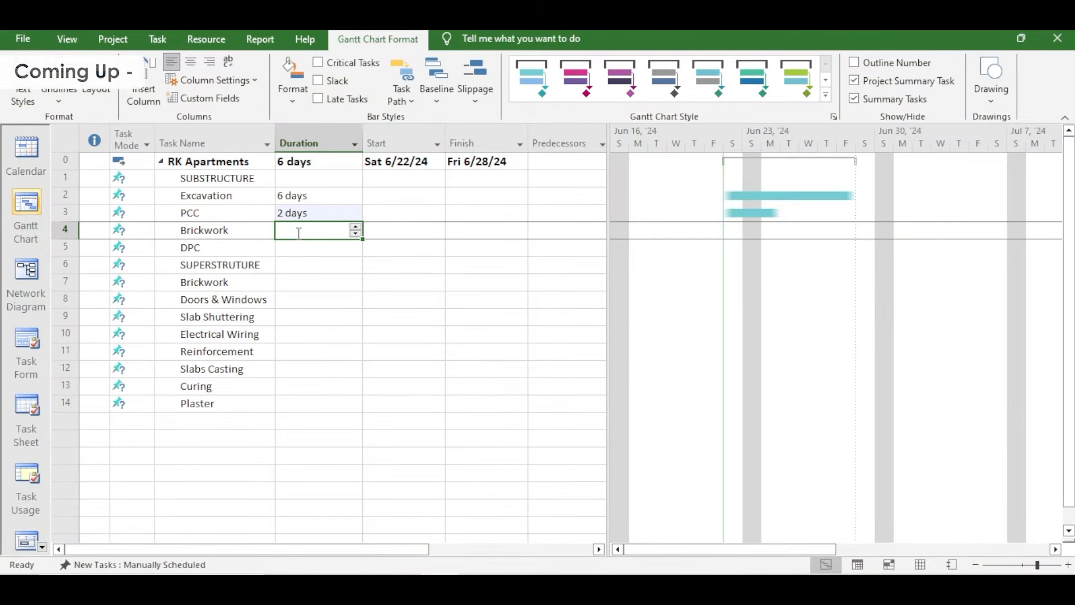
text(3)
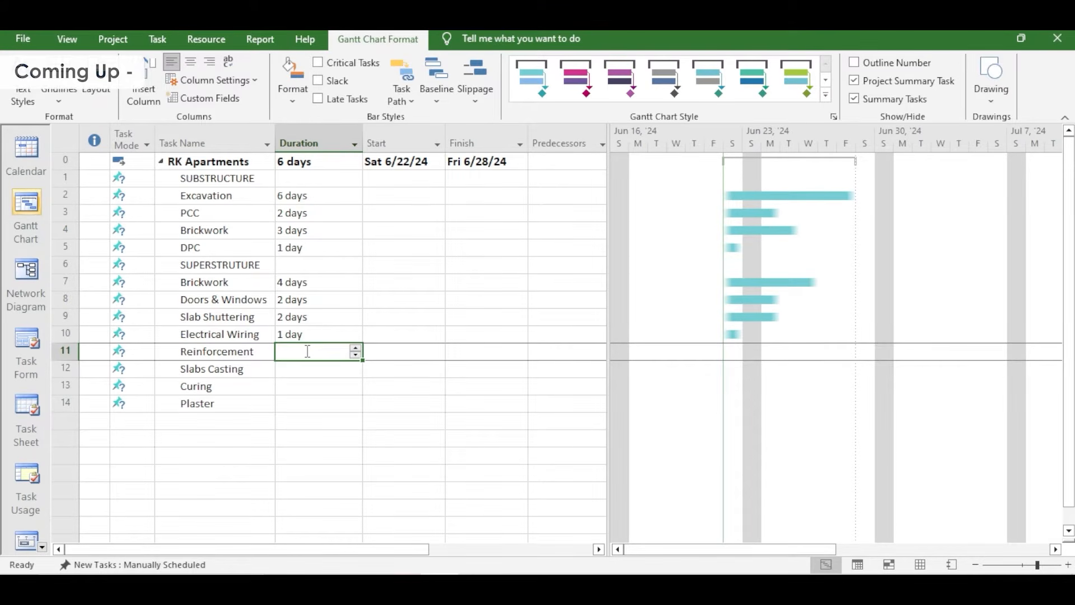
text(2 days)
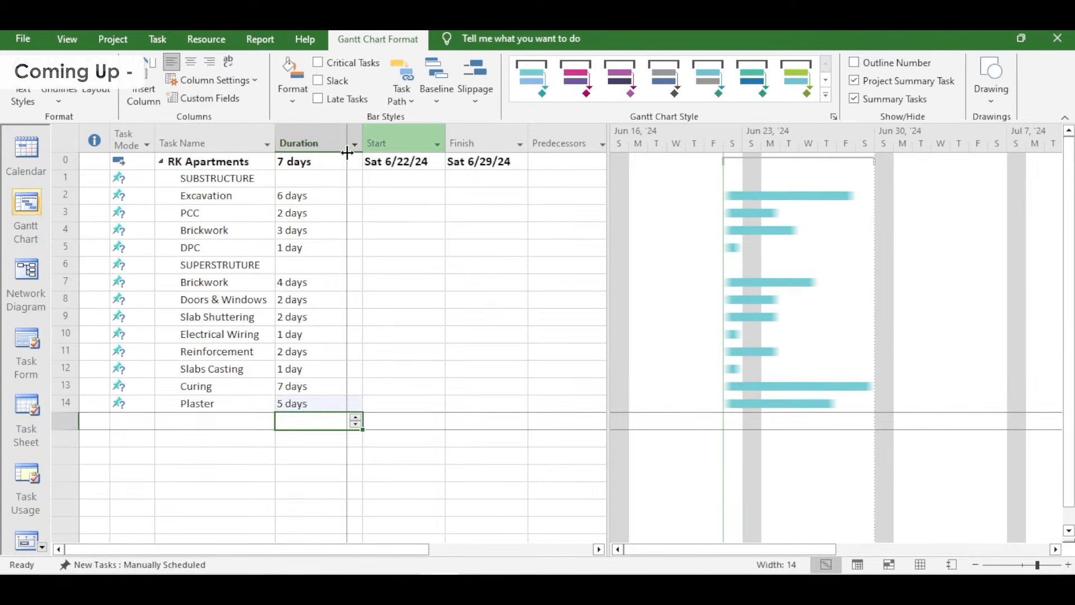
drag(347, 152, 338, 133)
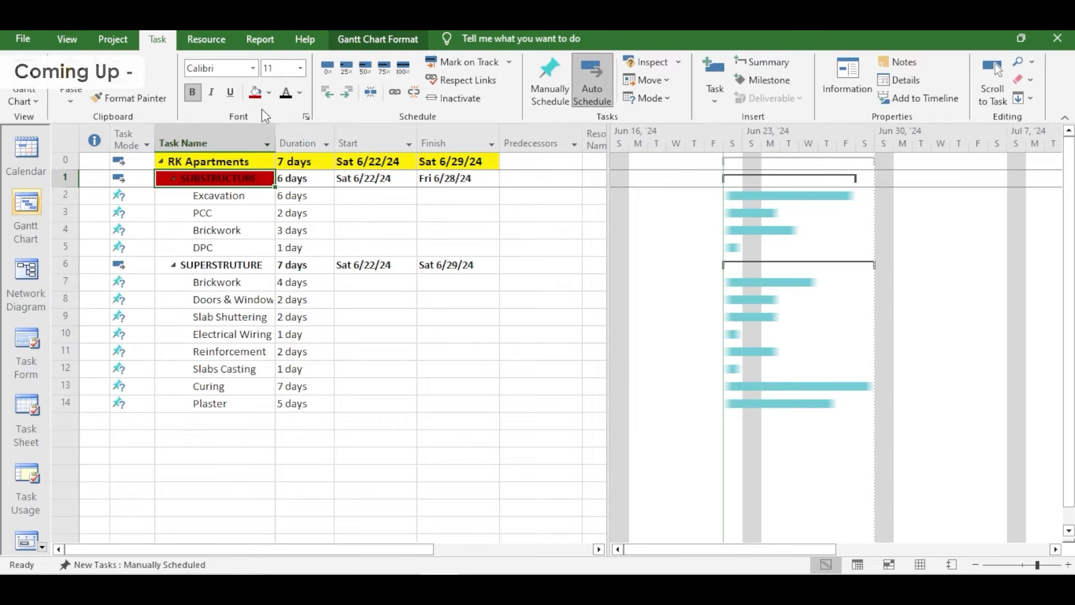
Fill the duration, start and finish cells of the SUBSTRUCTURE summary row with green
click(269, 95)
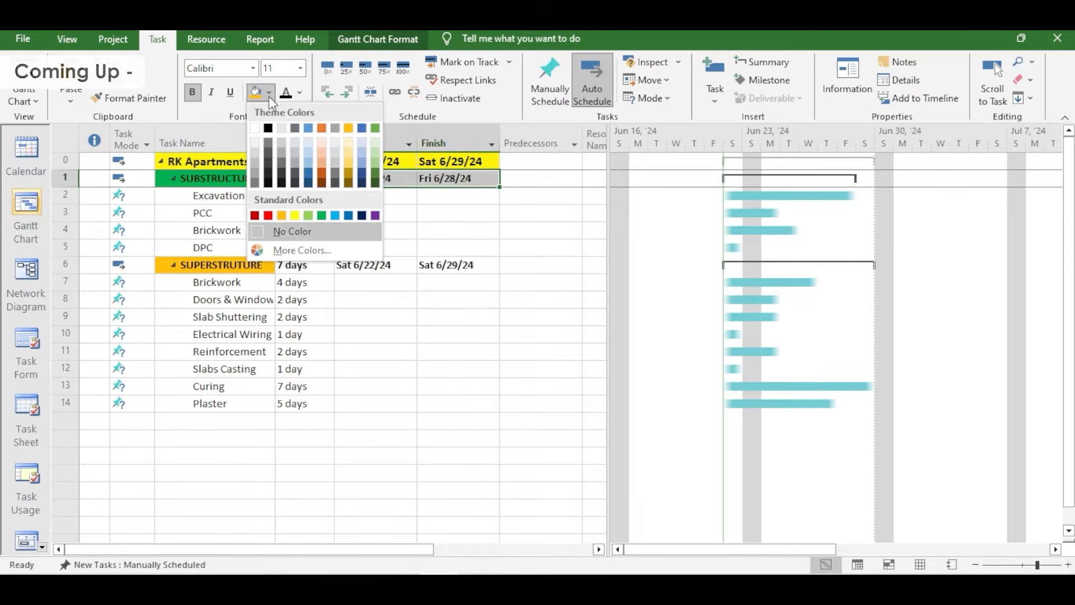
click(321, 215)
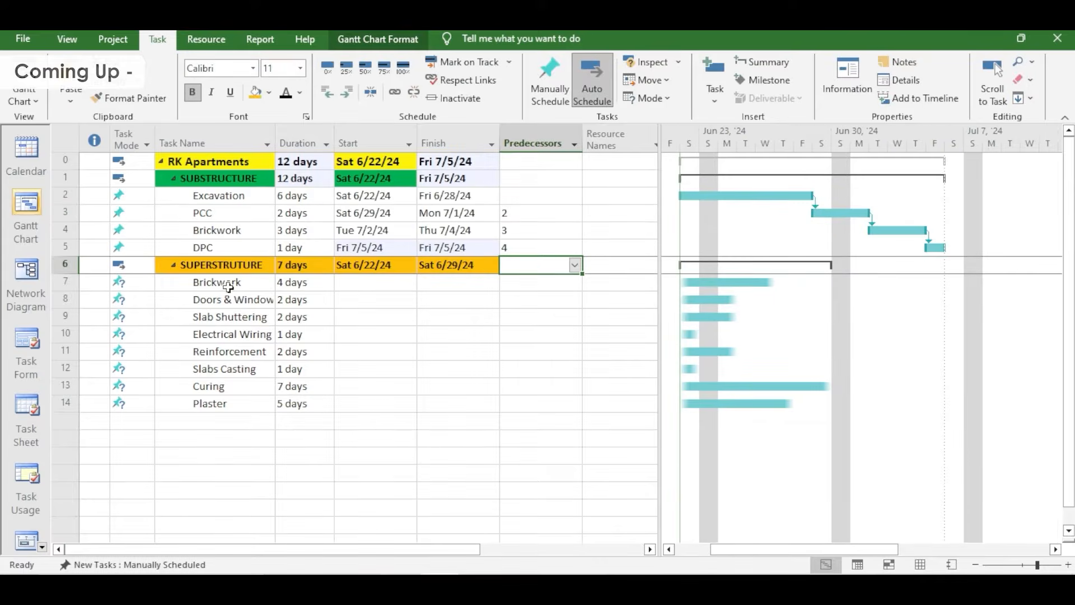
Select the predecessor cell of the Brickwork task under SUPERSTRUTURE
click(515, 284)
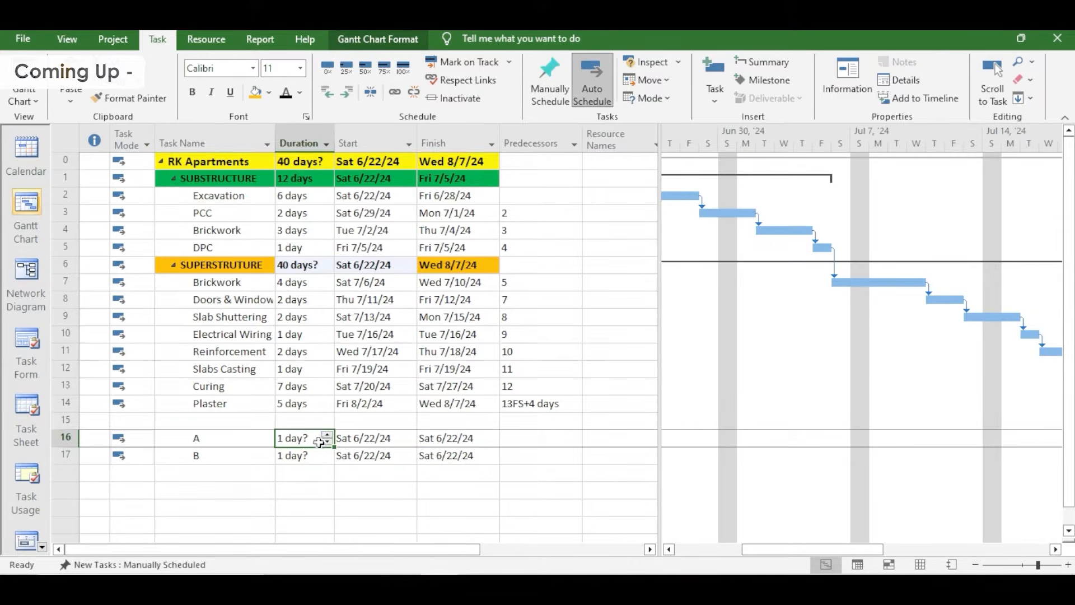
Set task A's duration to 2 days and select the duration of task B
click(327, 435)
click(327, 435)
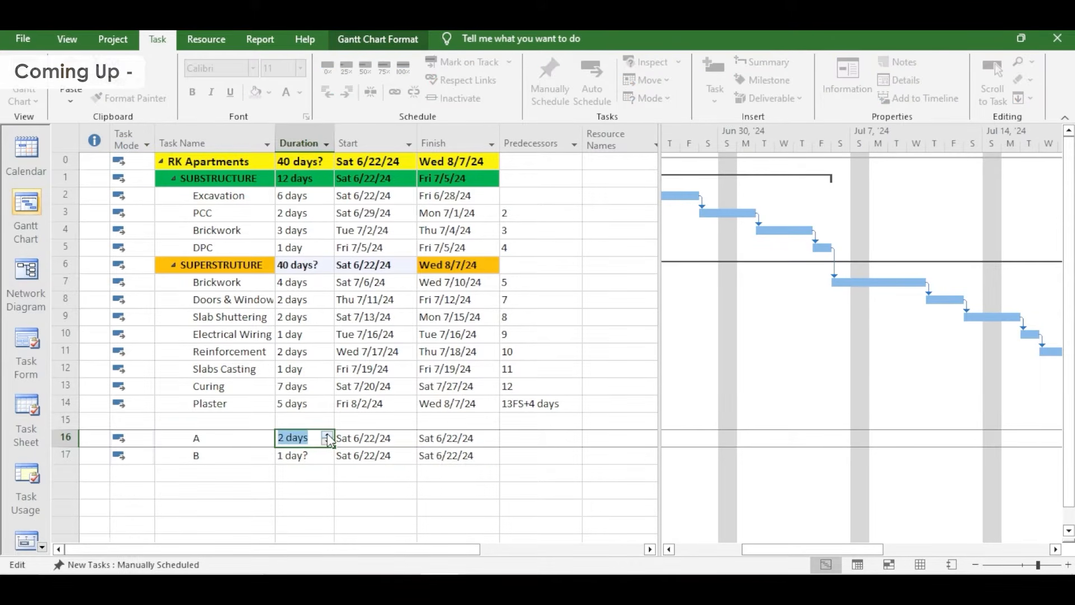
click(316, 454)
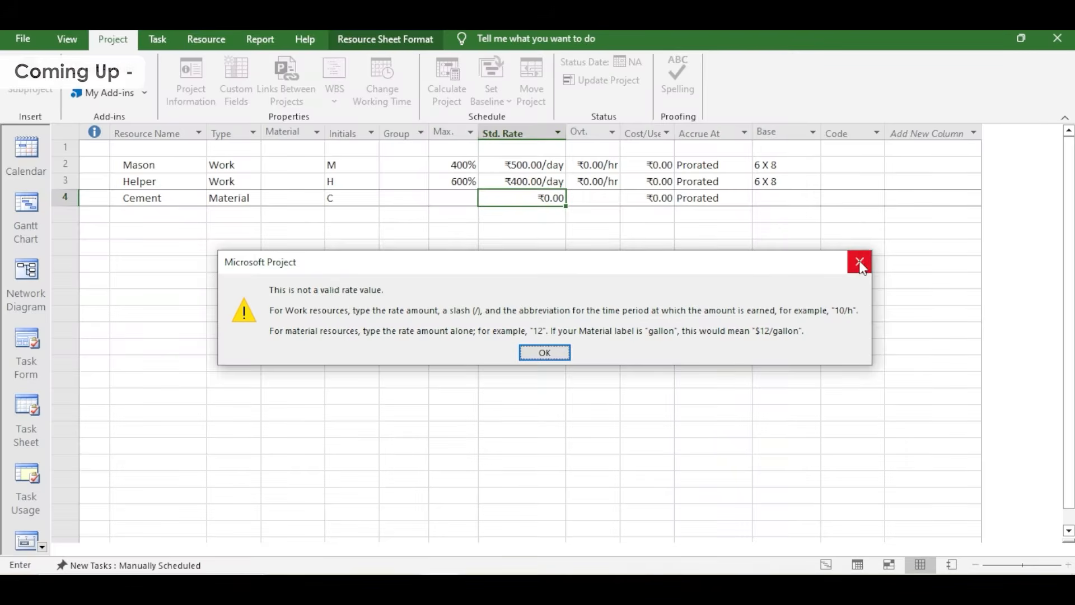
Dismiss the warning about the standard rate entered for Cement
click(856, 259)
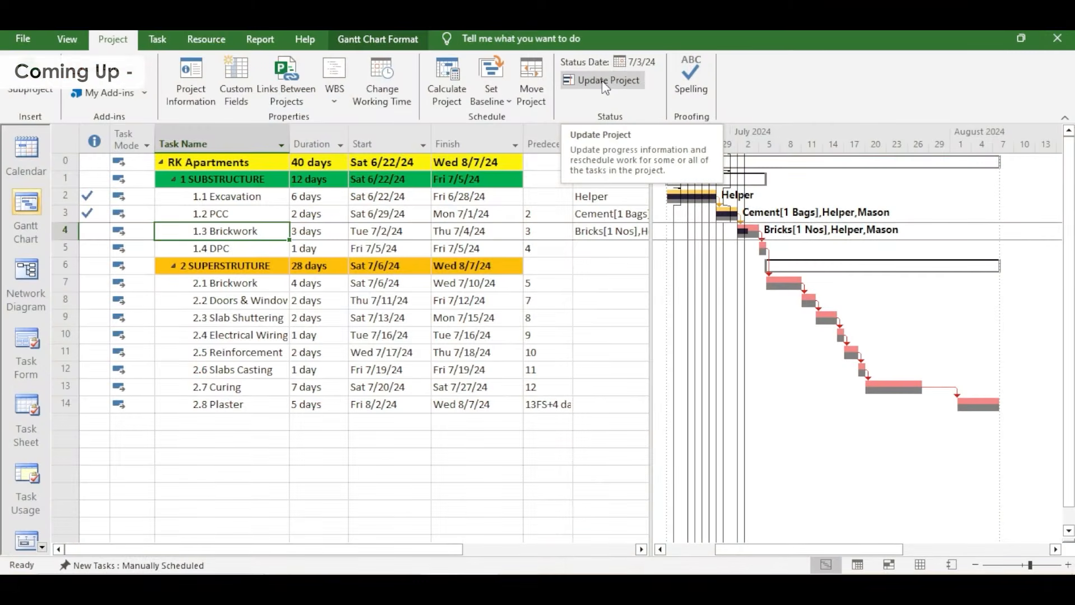
Open the Update Project settings for the RK Apartments schedule
click(605, 84)
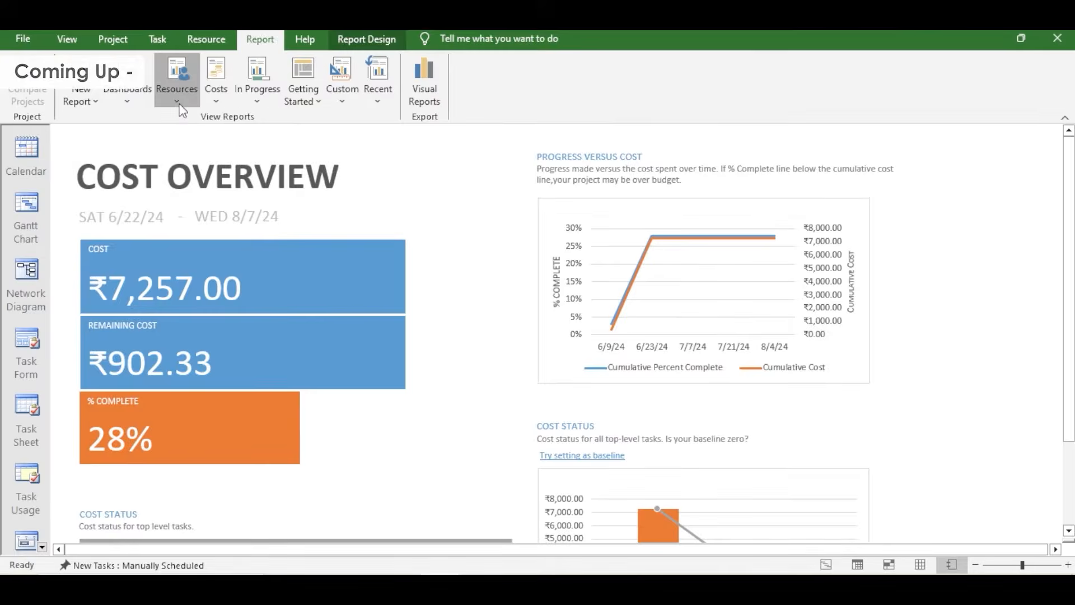
Display the Resource Overview report for the project
click(177, 100)
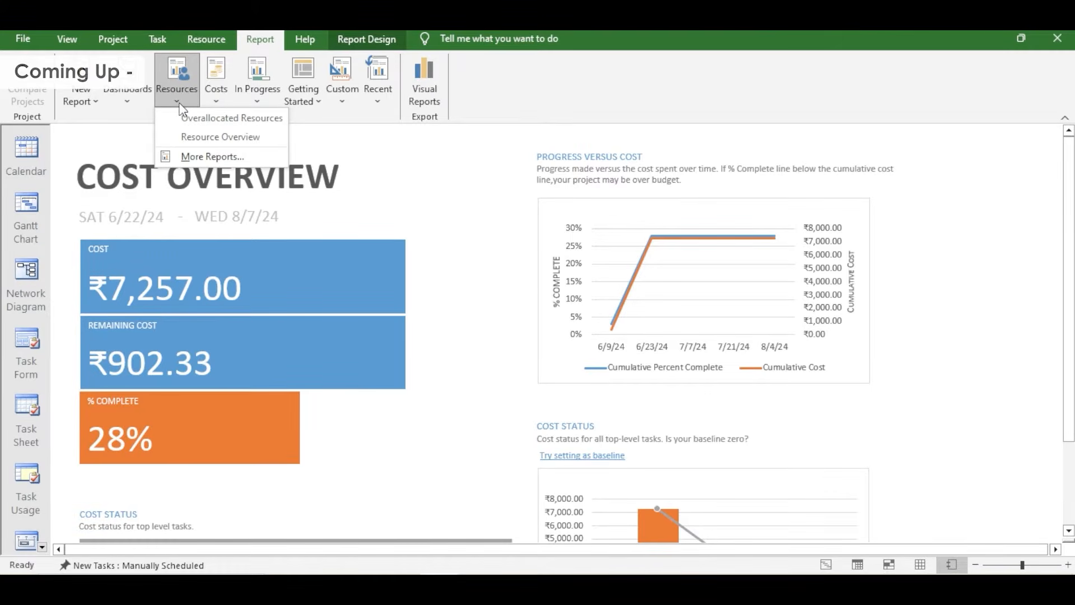
click(203, 136)
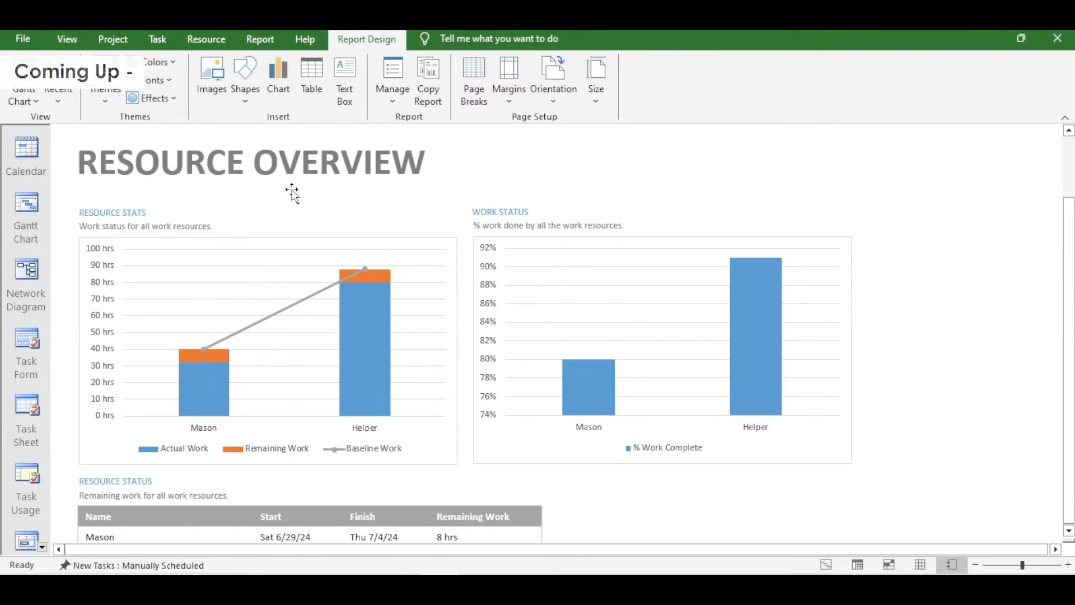
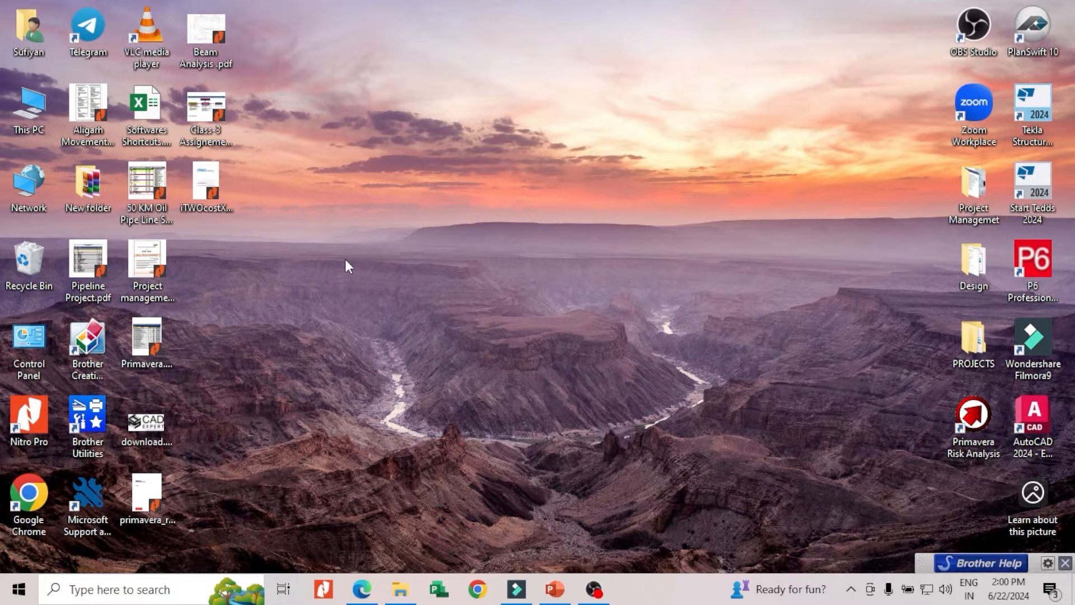
Find the Project application through Windows search and launch it
click(17, 589)
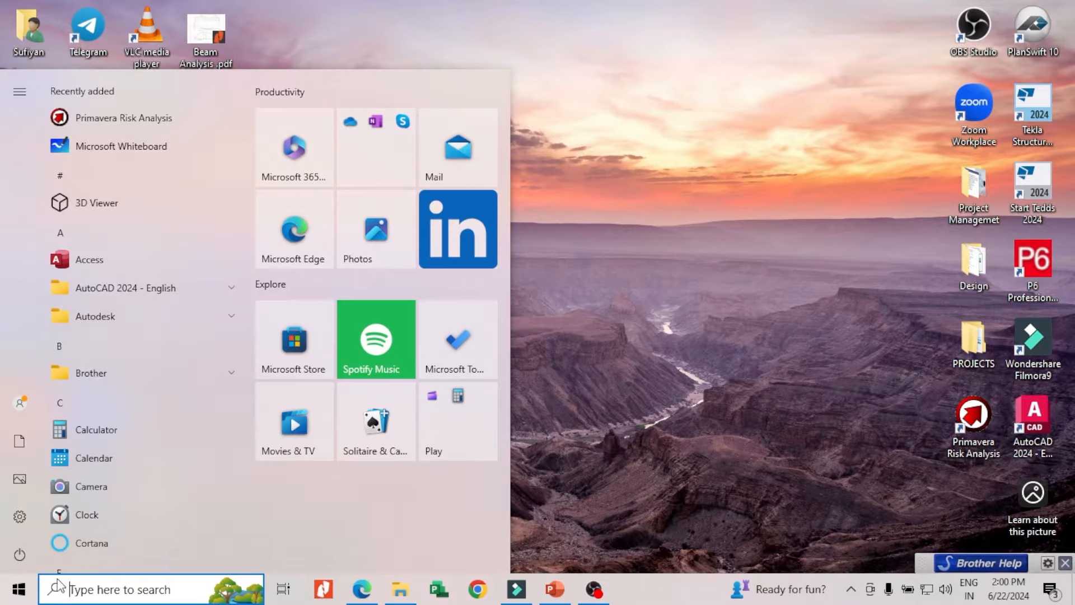
key(Escape)
key(super)
text(msp)
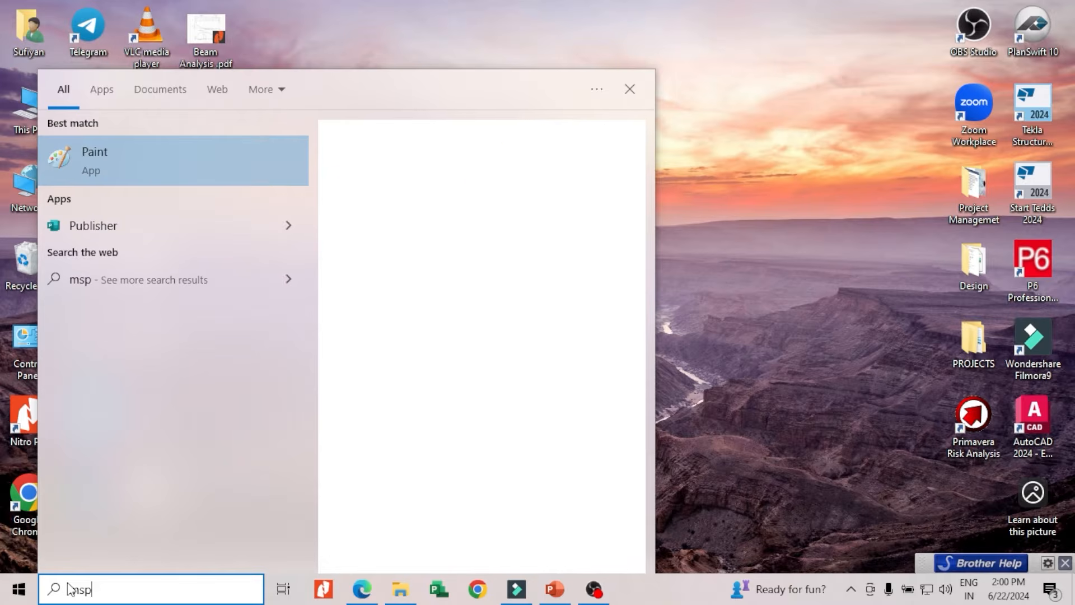
key(BackSpace)
key(BackSpace)
key(BackSpace)
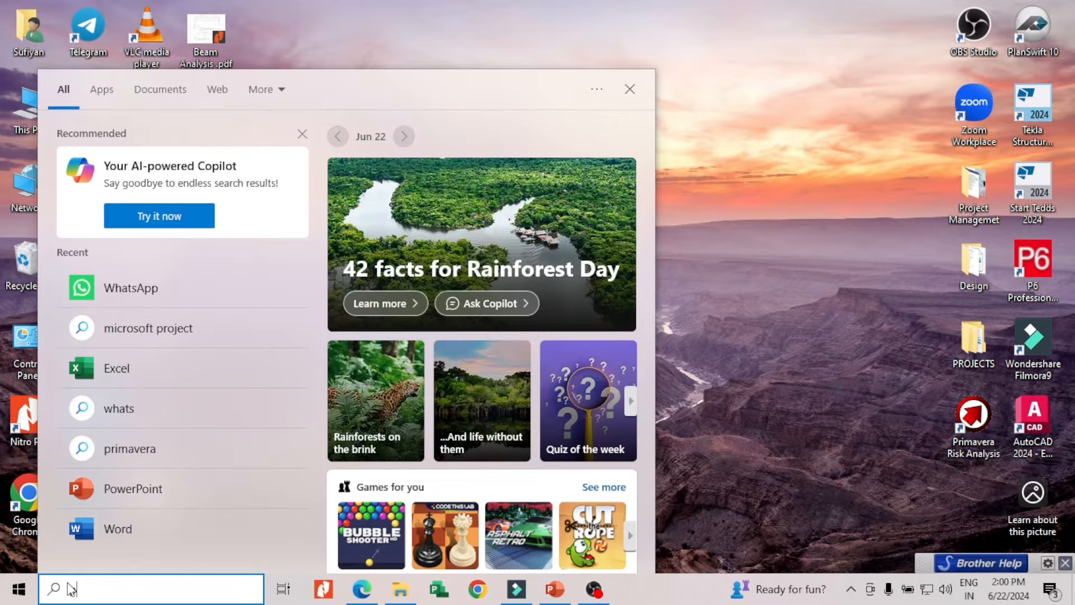
text(proj)
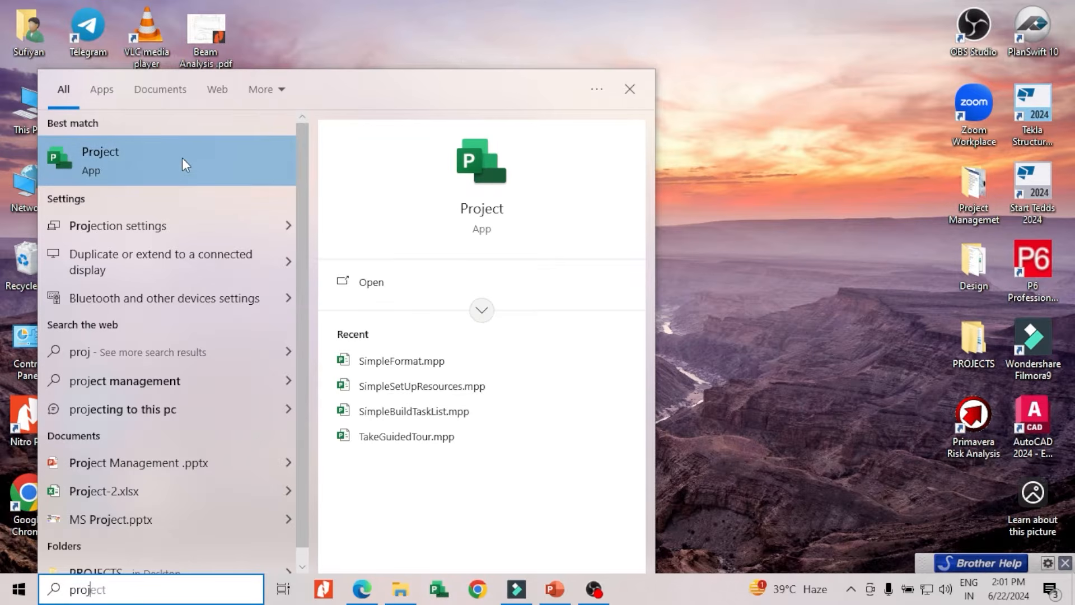
click(163, 160)
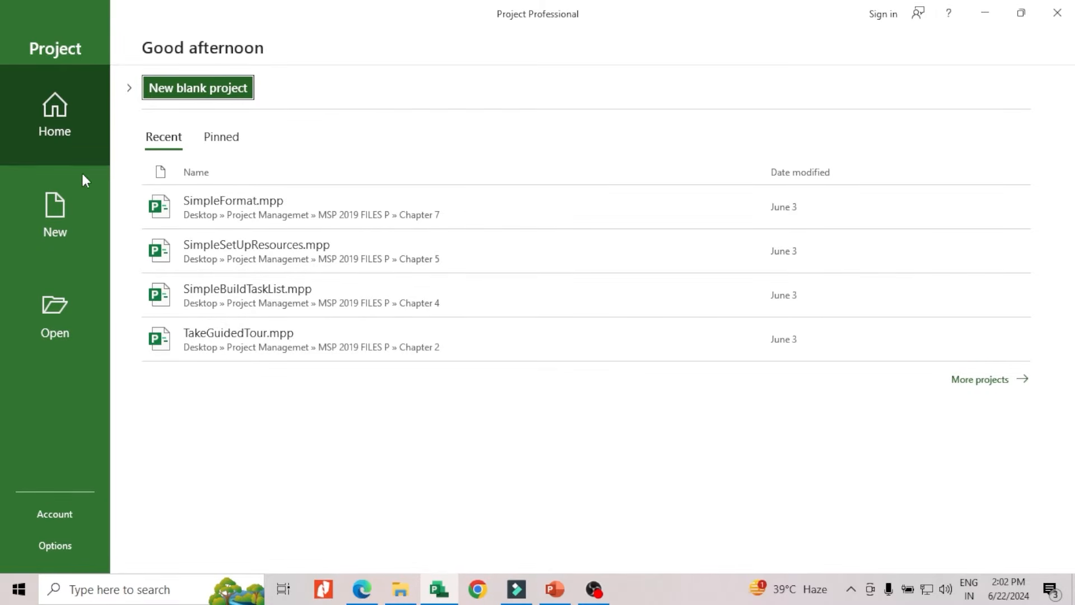
Open the page for creating new projects and expand its list of featured templates
click(47, 247)
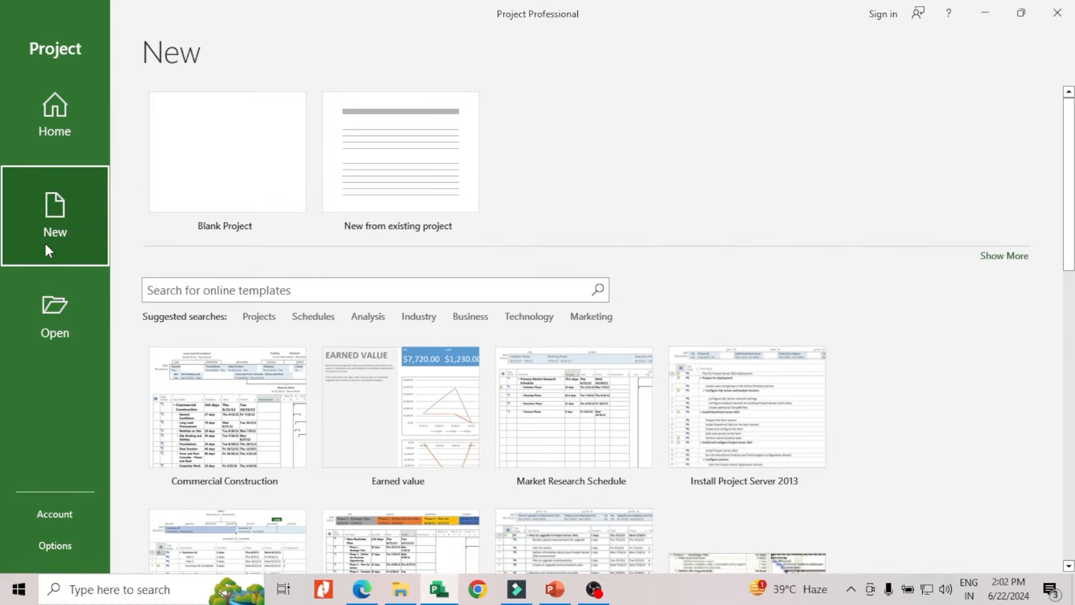
scroll(444, 218, down, 2)
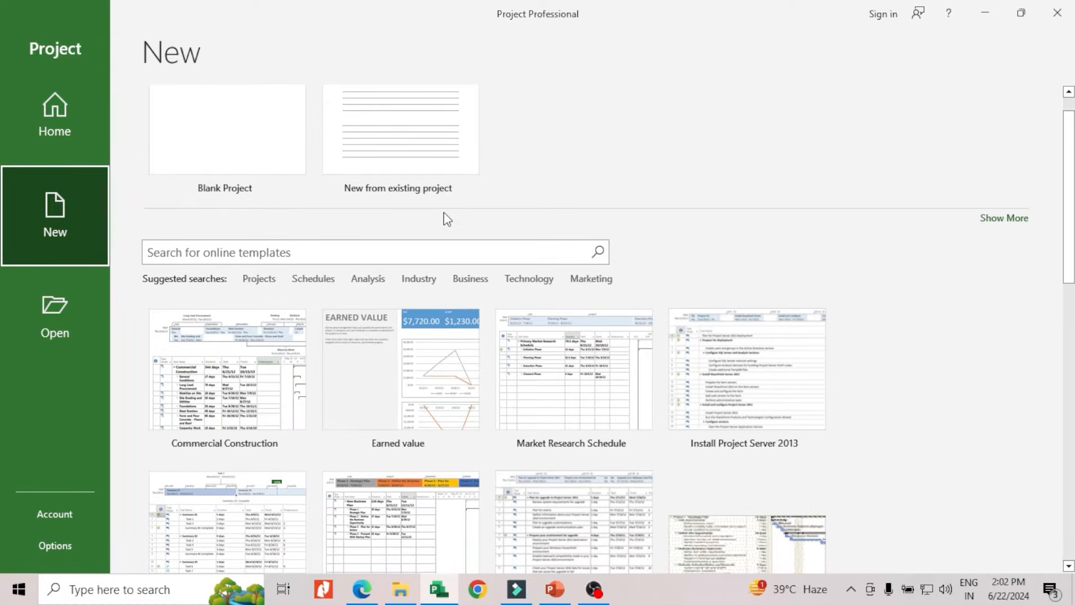
scroll(237, 206, up, 2)
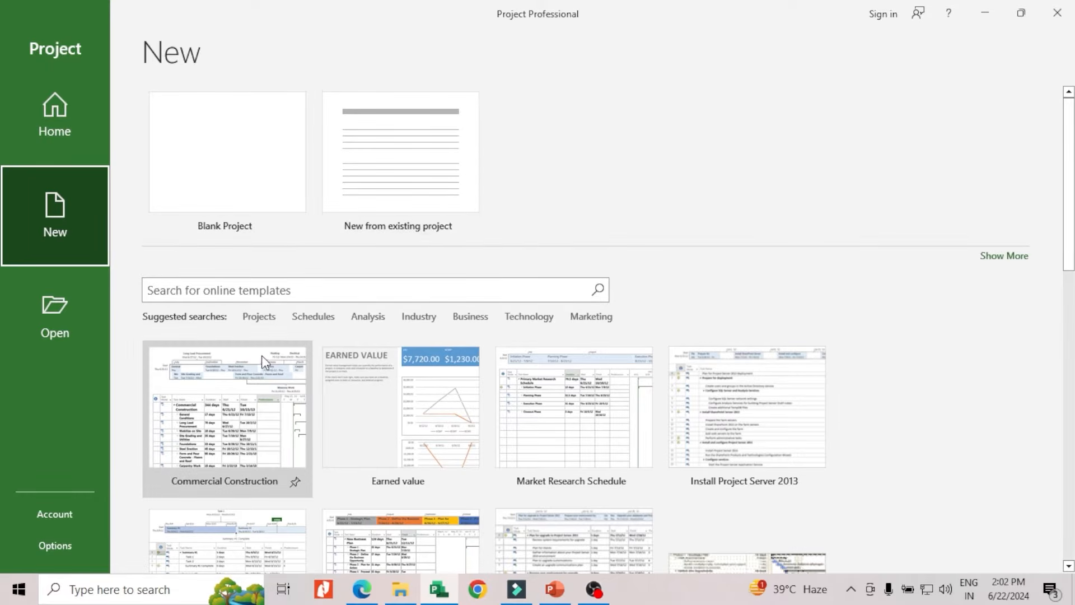
scroll(263, 361, down, 1)
scroll(218, 347, down, 3)
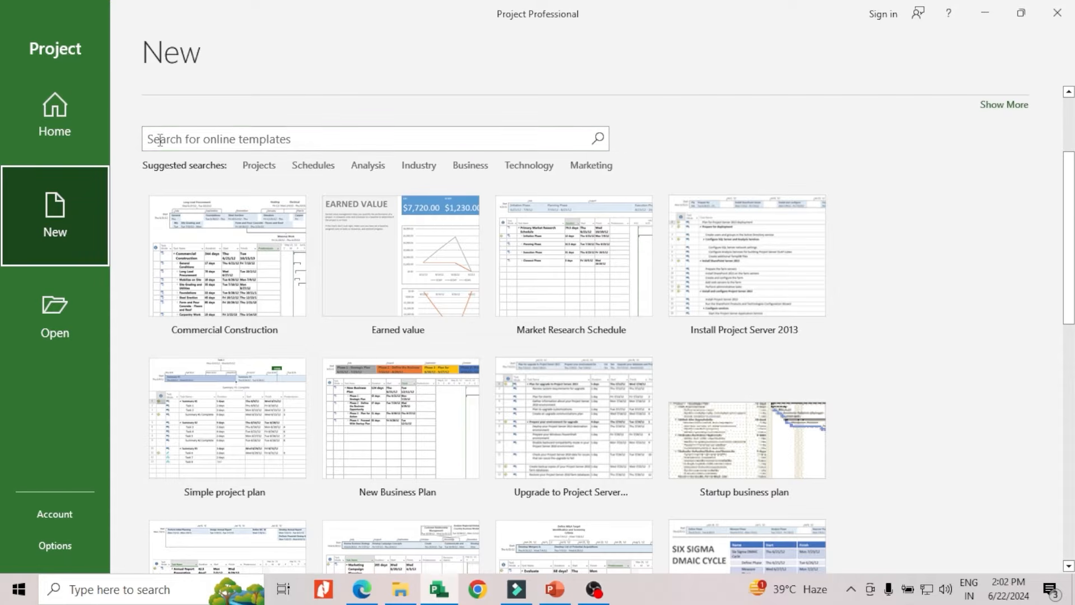
click(285, 138)
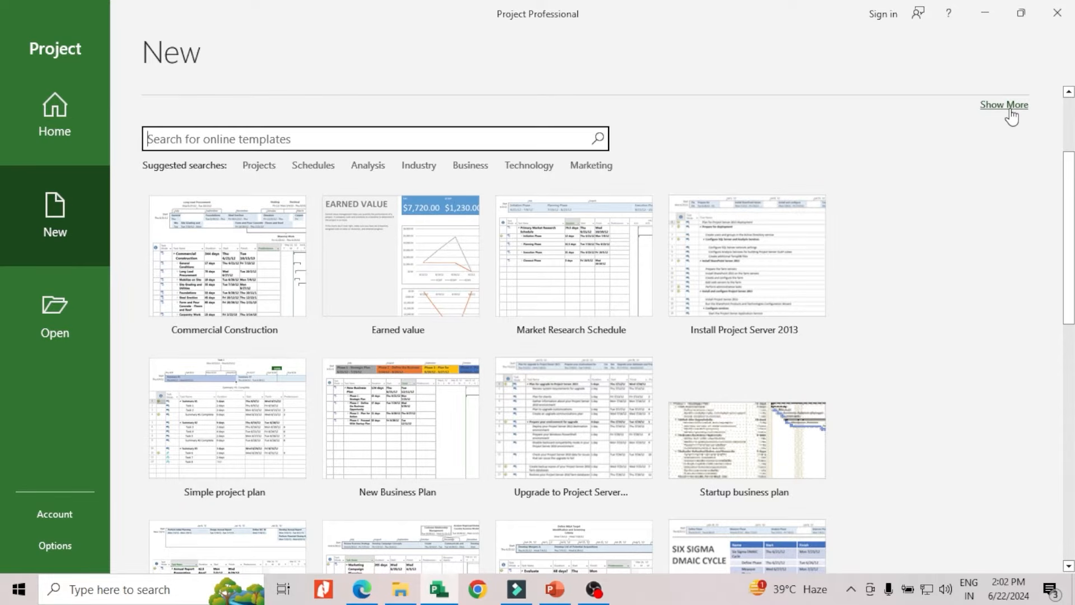
click(1008, 105)
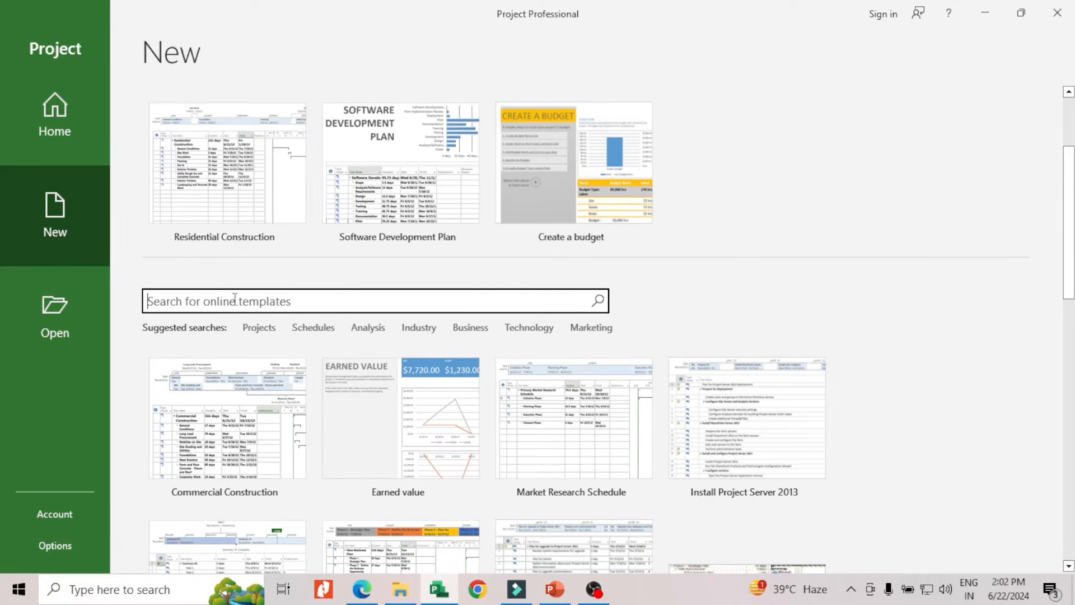
Browse the available online project templates, from construction and business plans to product launch
scroll(252, 329, down, 3)
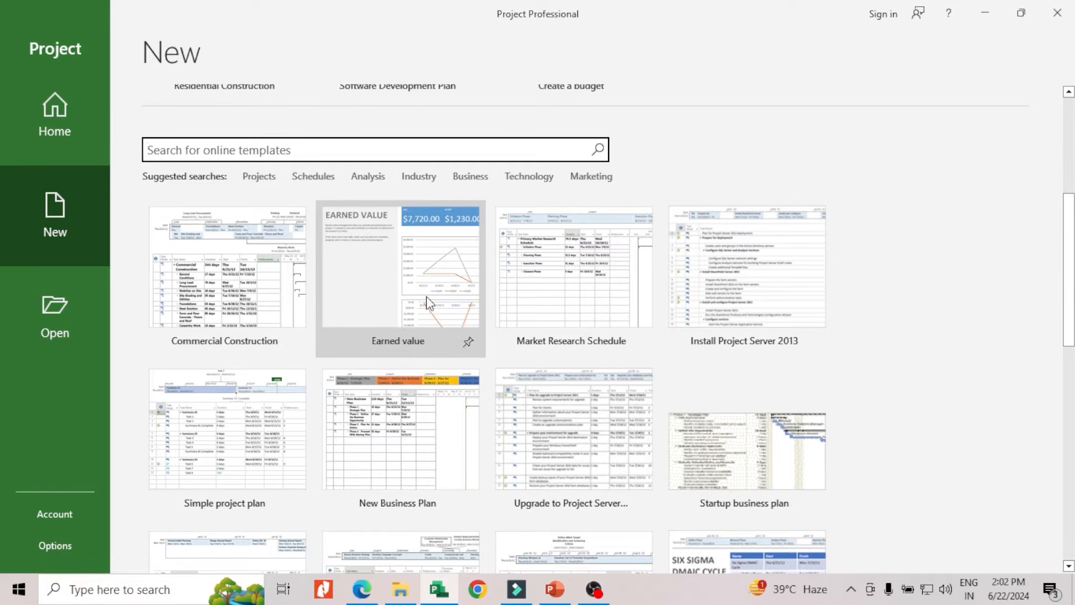
scroll(579, 411, down, 1)
scroll(346, 364, down, 2)
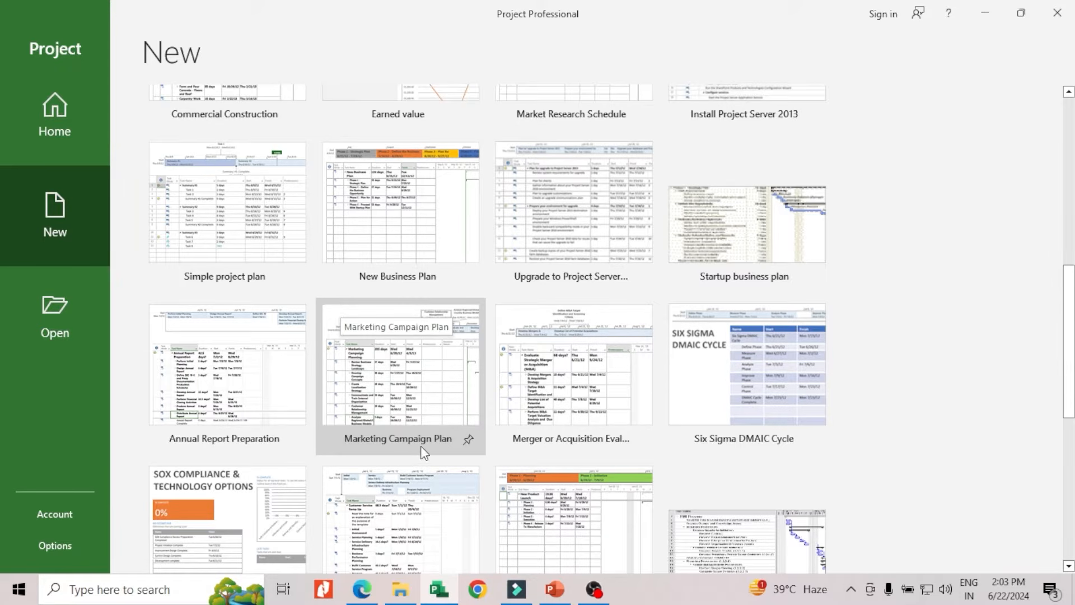
scroll(420, 450, up, 3)
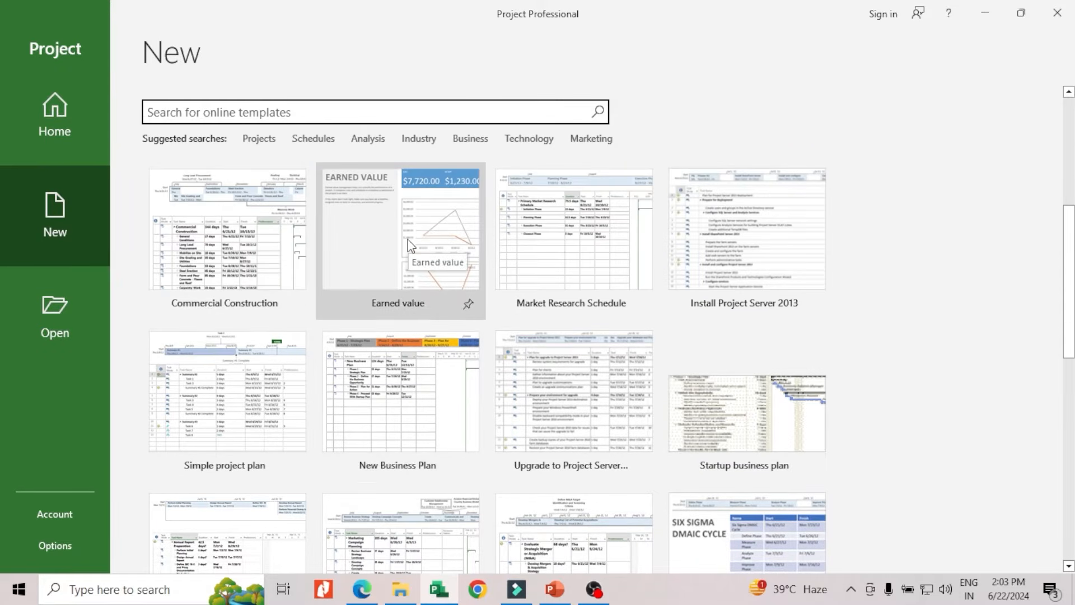
scroll(262, 365, down, 3)
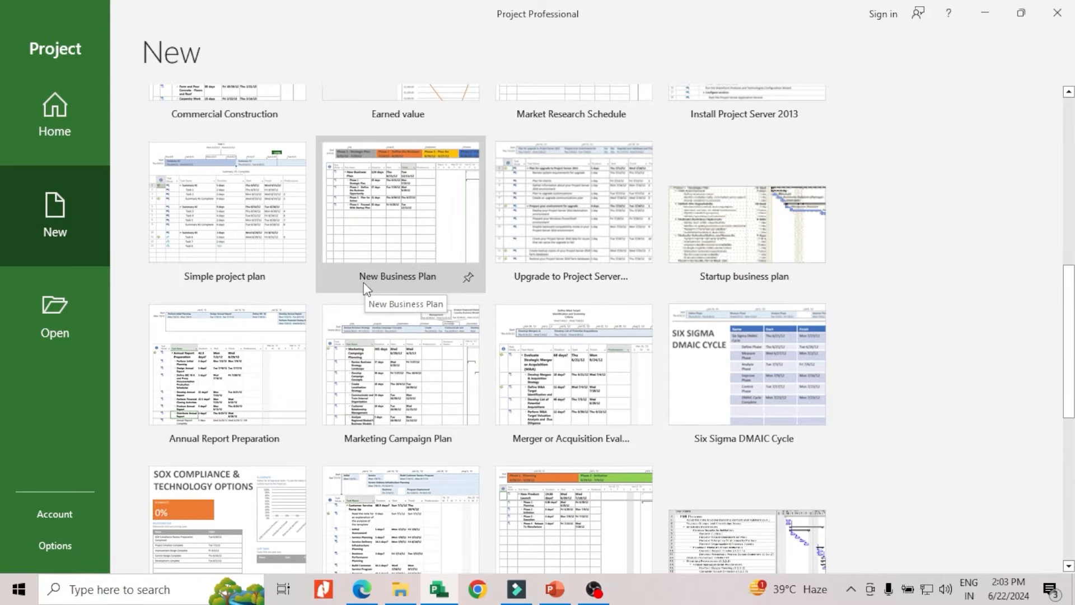
scroll(347, 420, up, 1)
scroll(337, 415, down, 2)
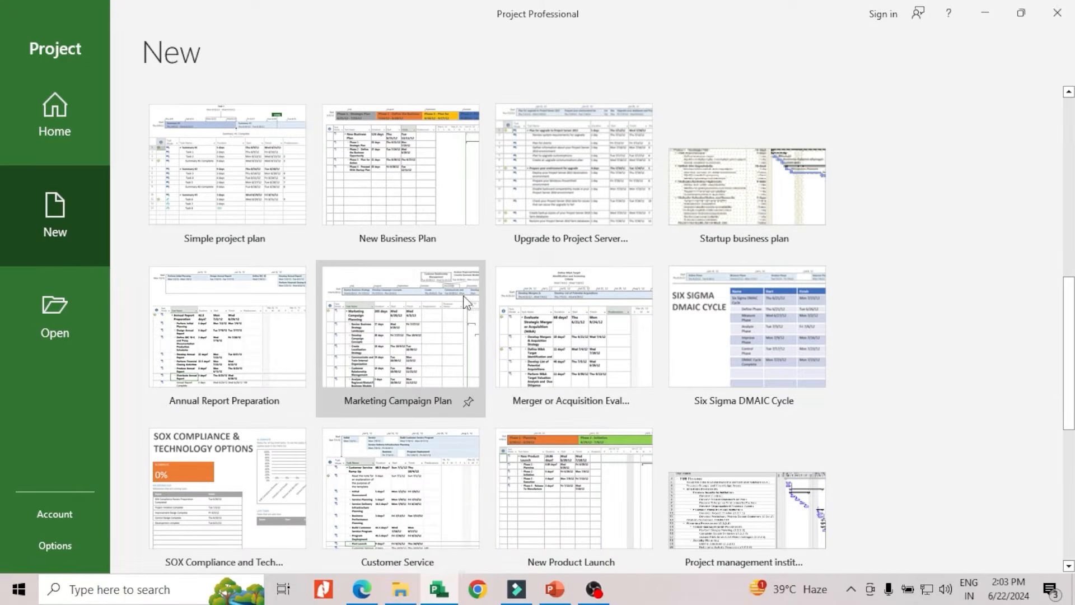
scroll(458, 319, down, 3)
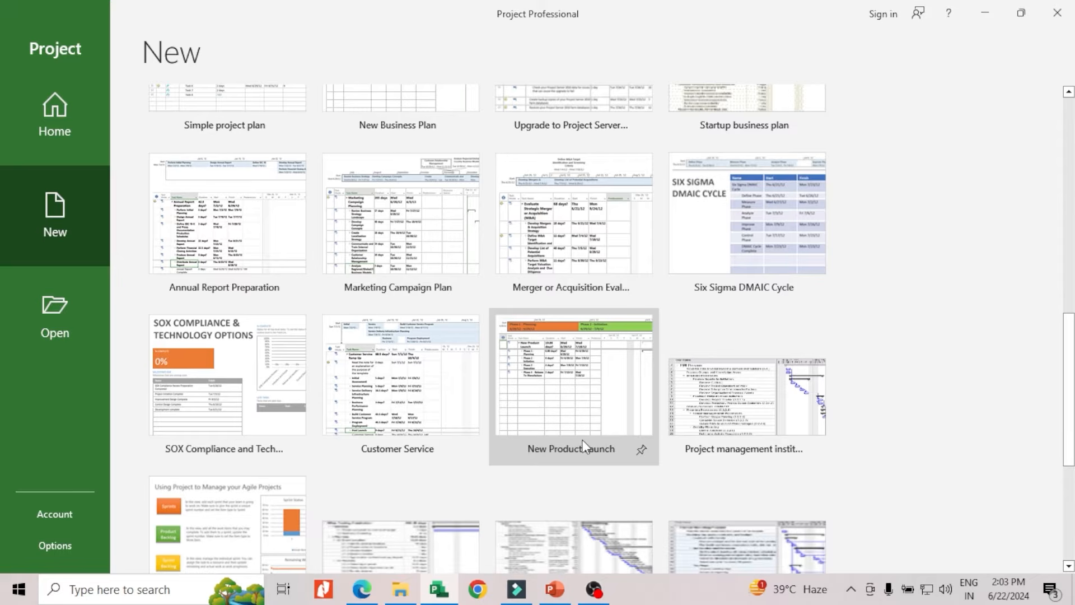
scroll(456, 435, down, 5)
scroll(489, 464, up, 15)
scroll(407, 450, up, 3)
scroll(401, 446, down, 3)
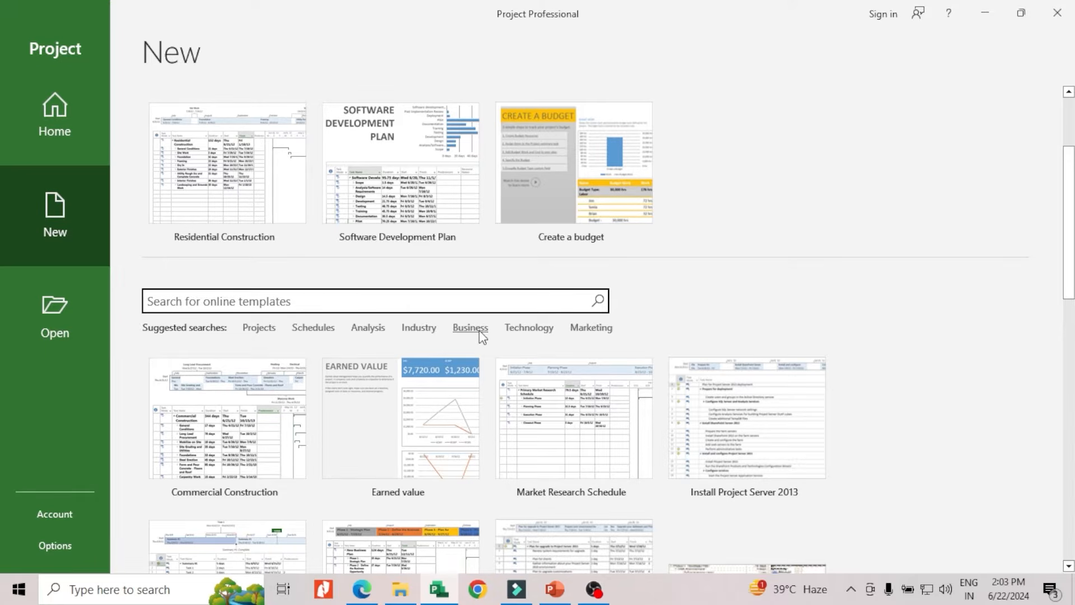
Look through the online templates in the Marketing category and return to the full template list
click(585, 331)
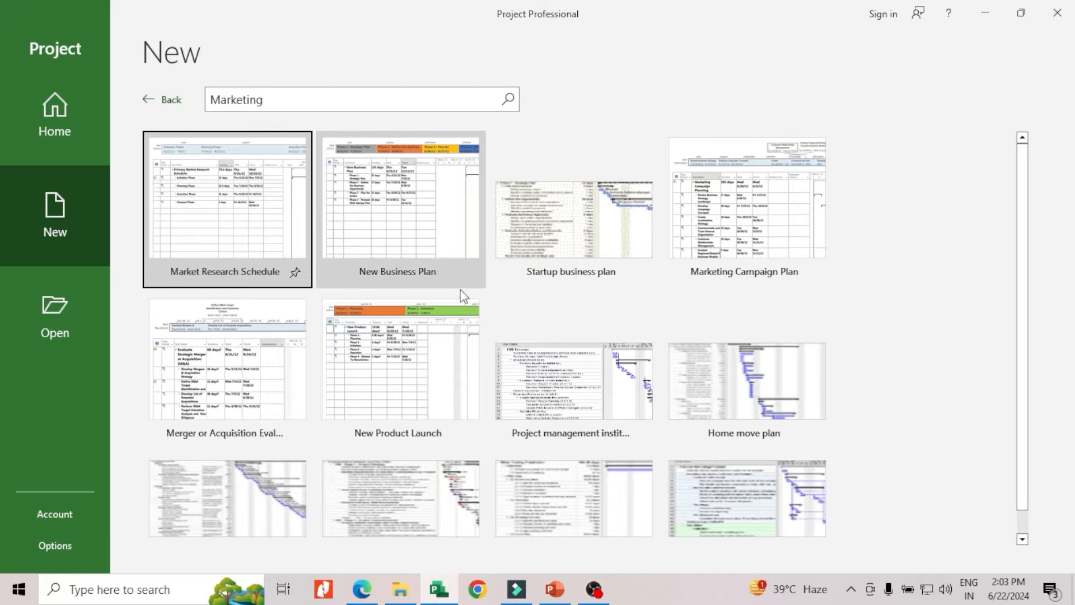
scroll(451, 313, down, 1)
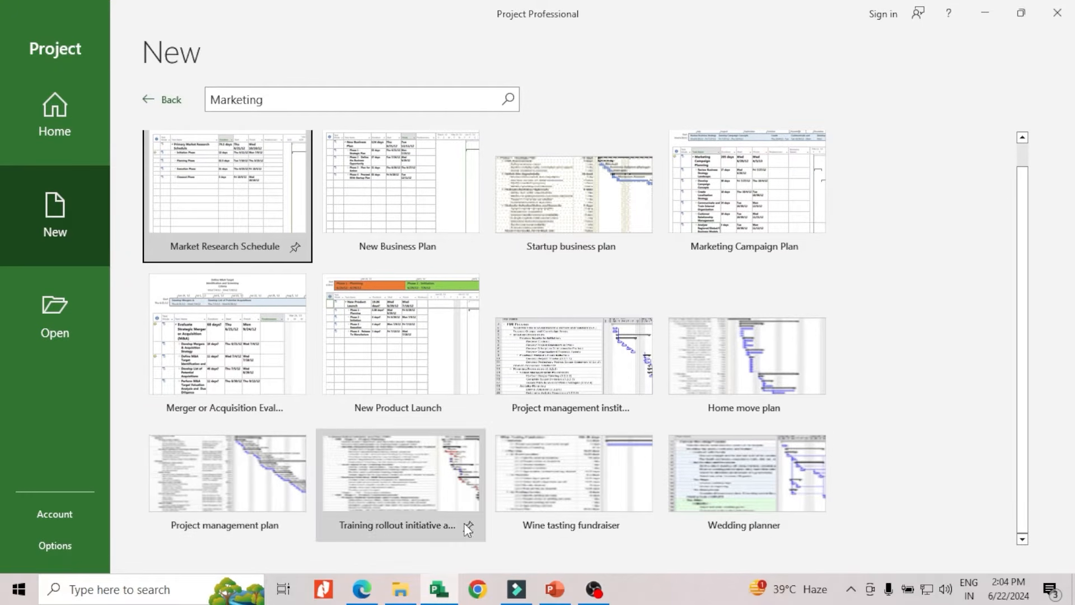
scroll(250, 507, up, 1)
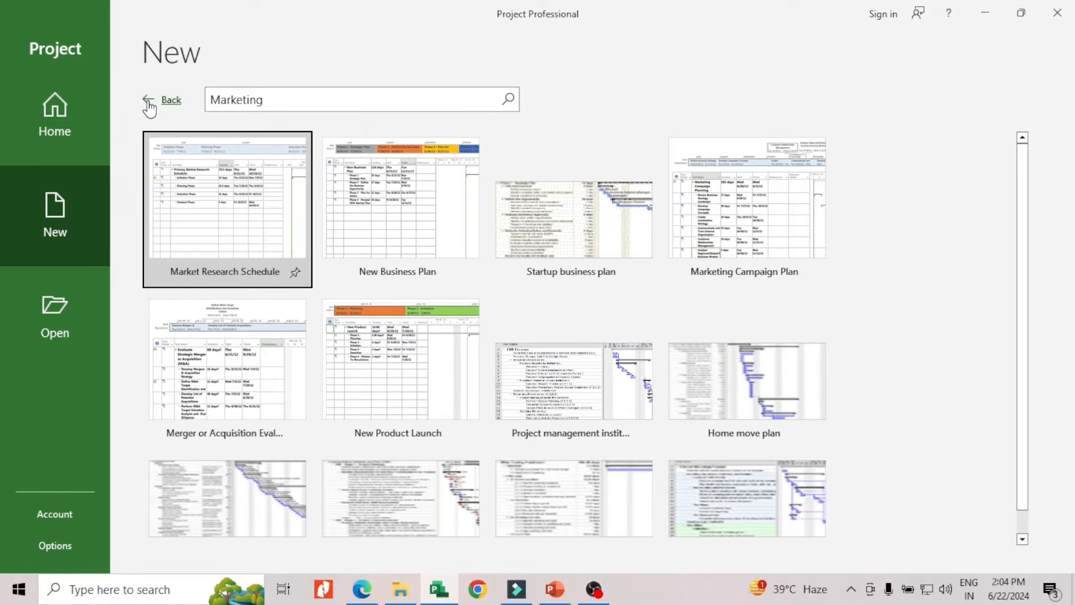
click(149, 106)
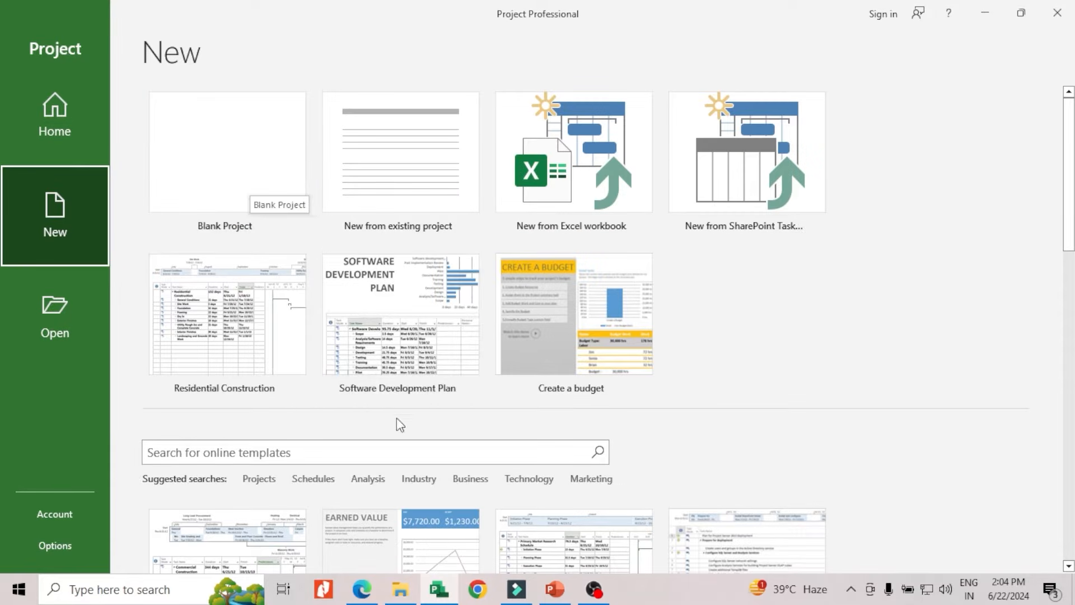
Create a new project from the Commercial Construction template in the Projects category
scroll(404, 415, down, 1)
click(271, 447)
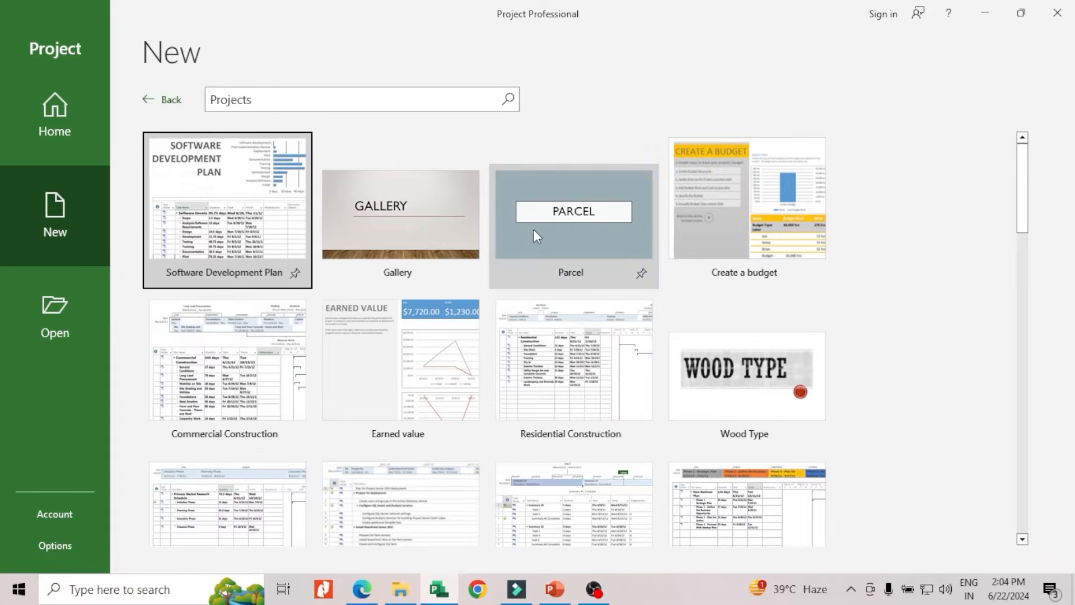
scroll(318, 273, down, 1)
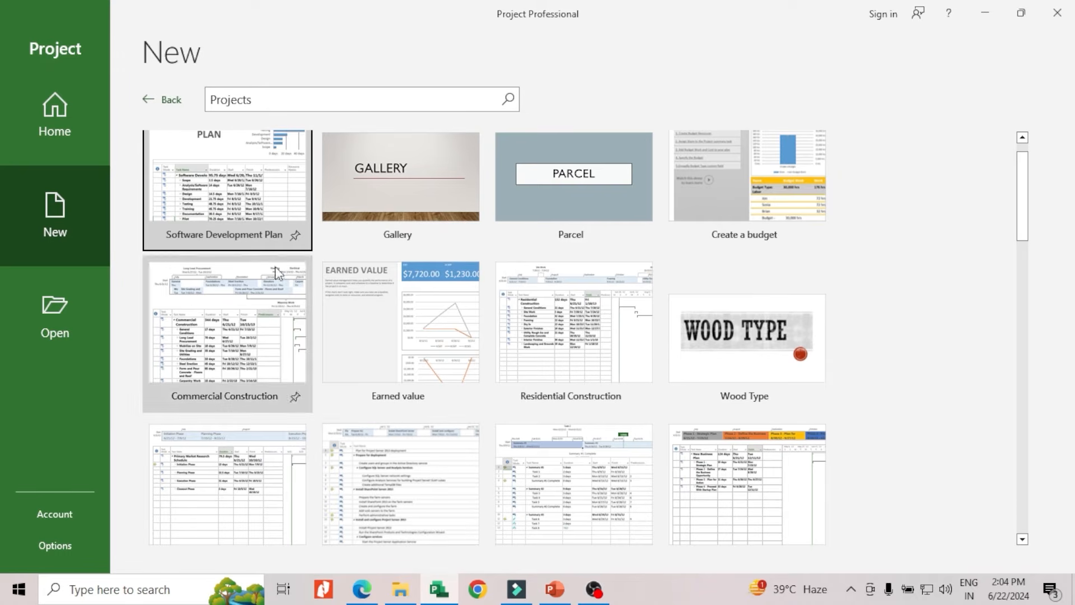
click(199, 351)
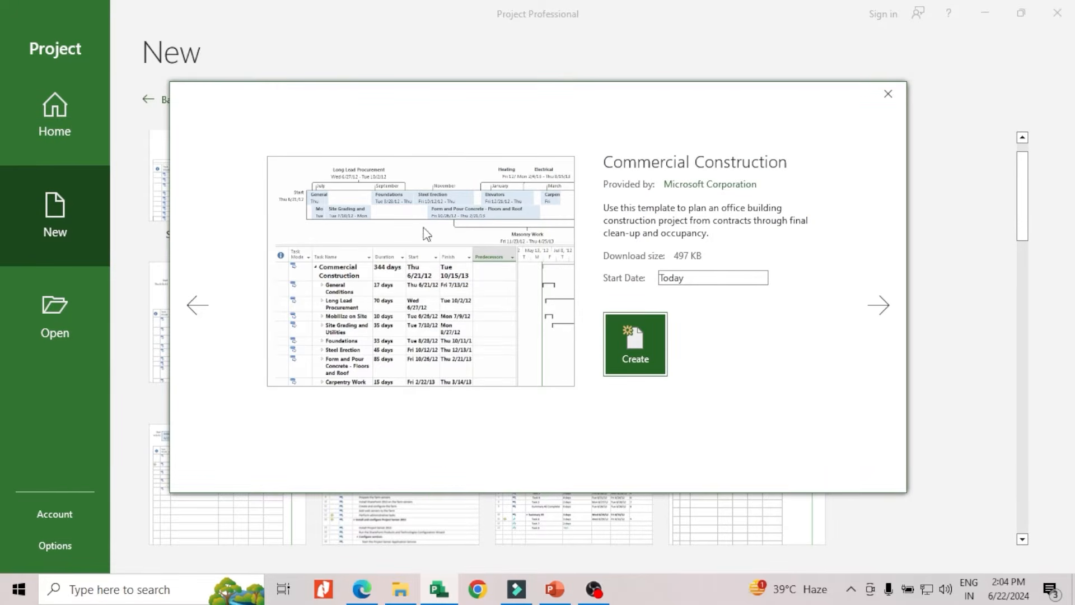
click(645, 353)
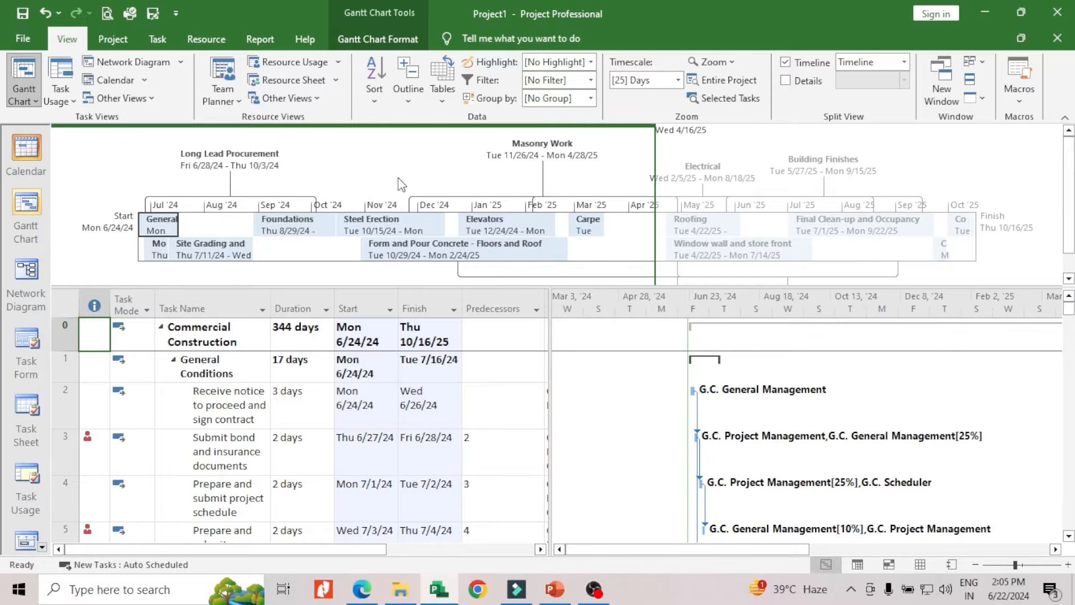
View the Commercial Construction project as a Calendar, a Gantt Chart and a Network Diagram
mouse_move(195, 156)
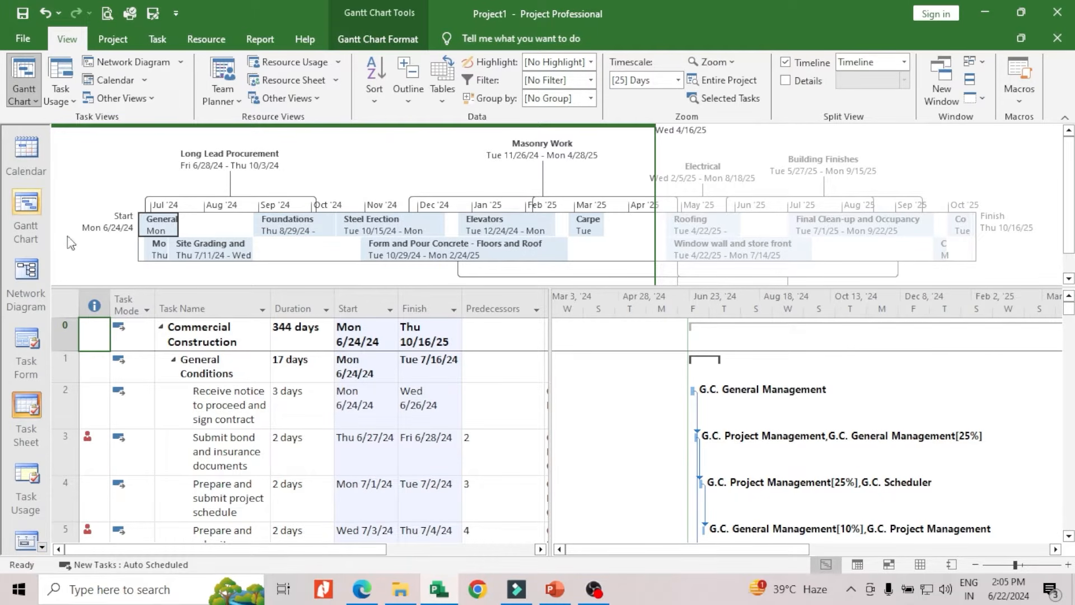
click(22, 153)
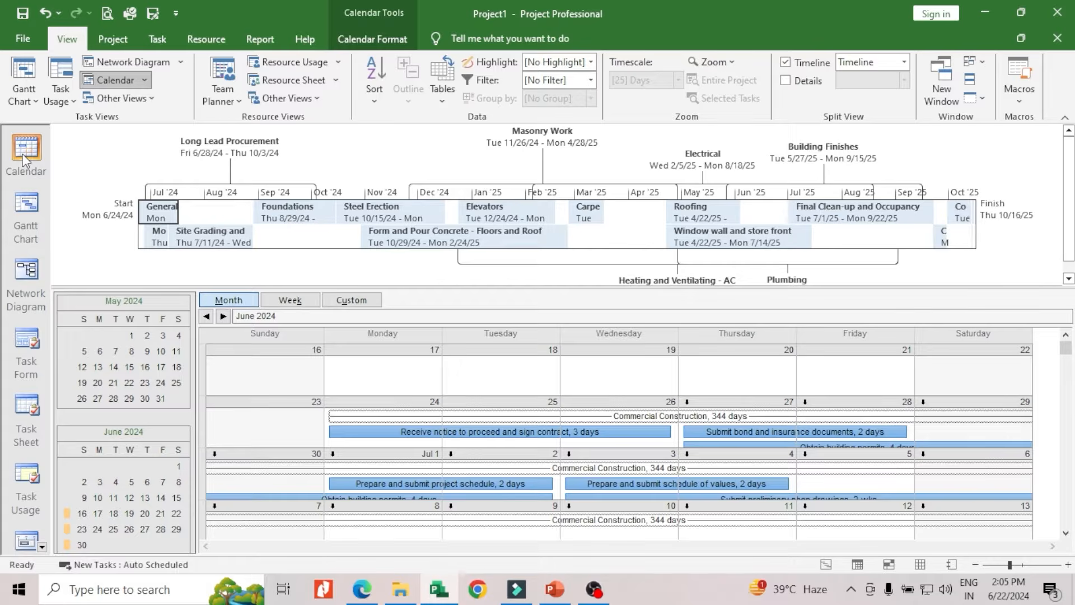
click(29, 223)
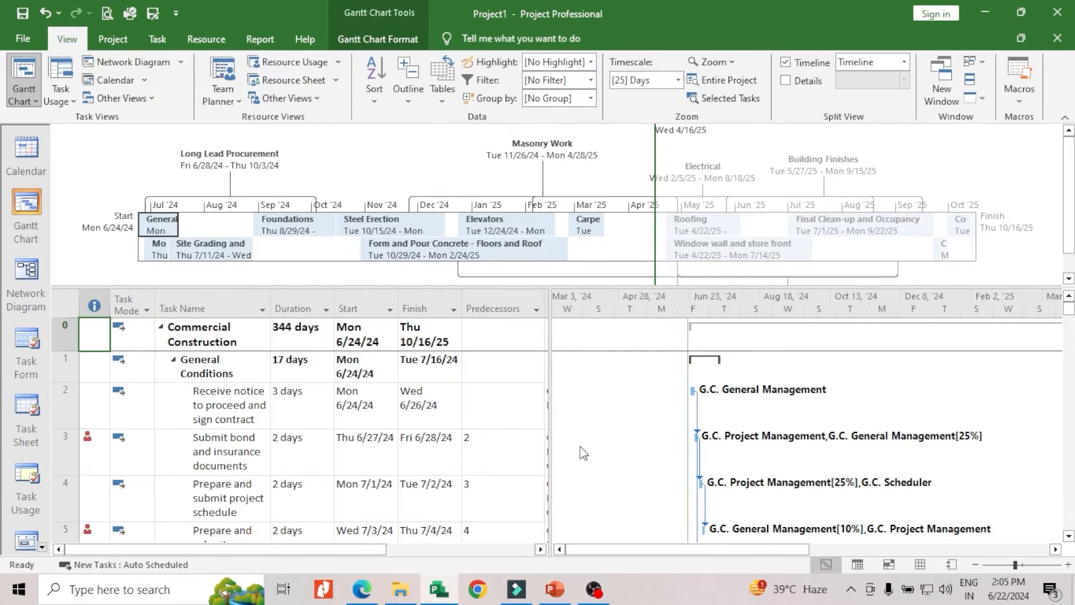
click(19, 285)
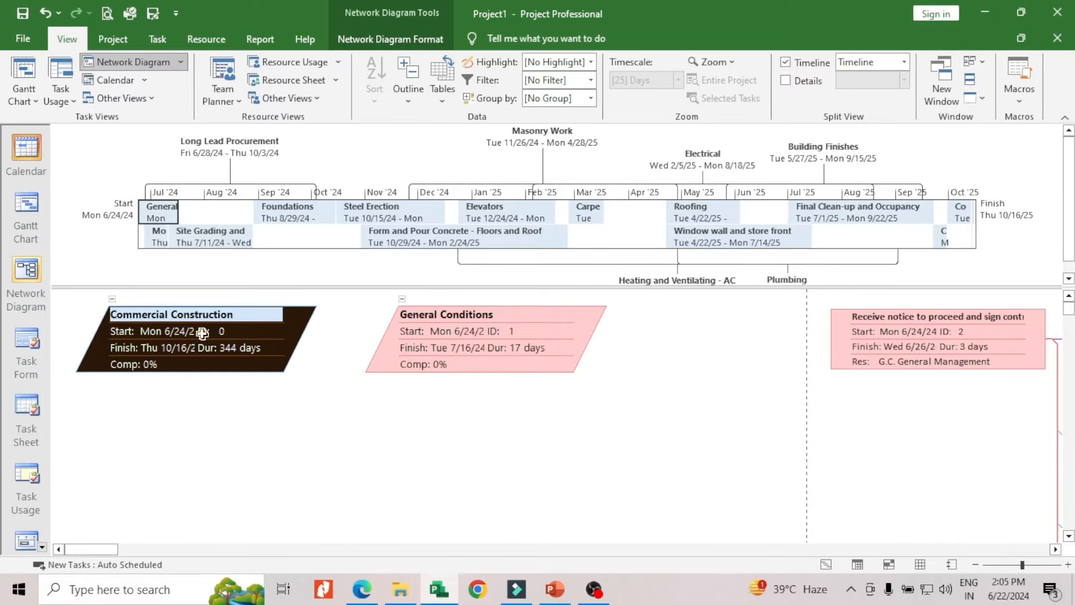
View the project in the Task Form and look through its tasks in the Task Sheet
click(24, 364)
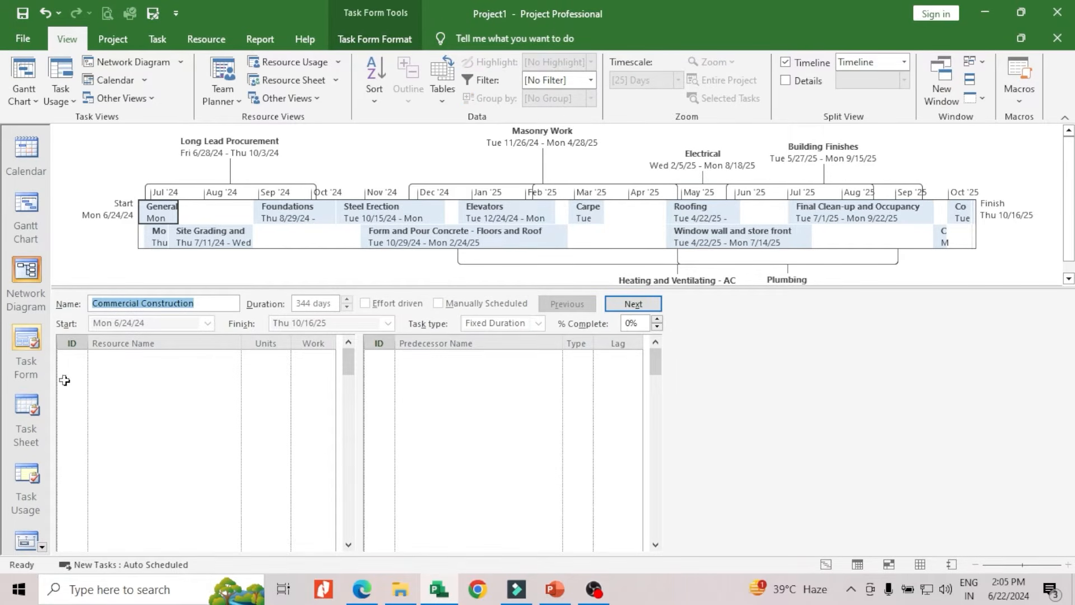
click(19, 412)
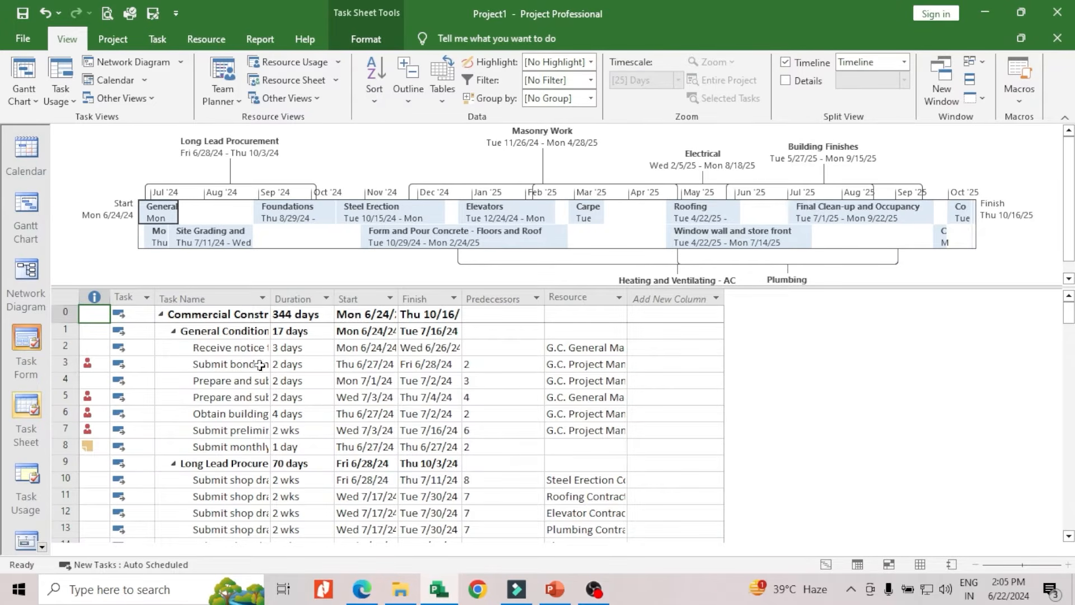
scroll(26, 477, down, 4)
scroll(26, 477, down, 14)
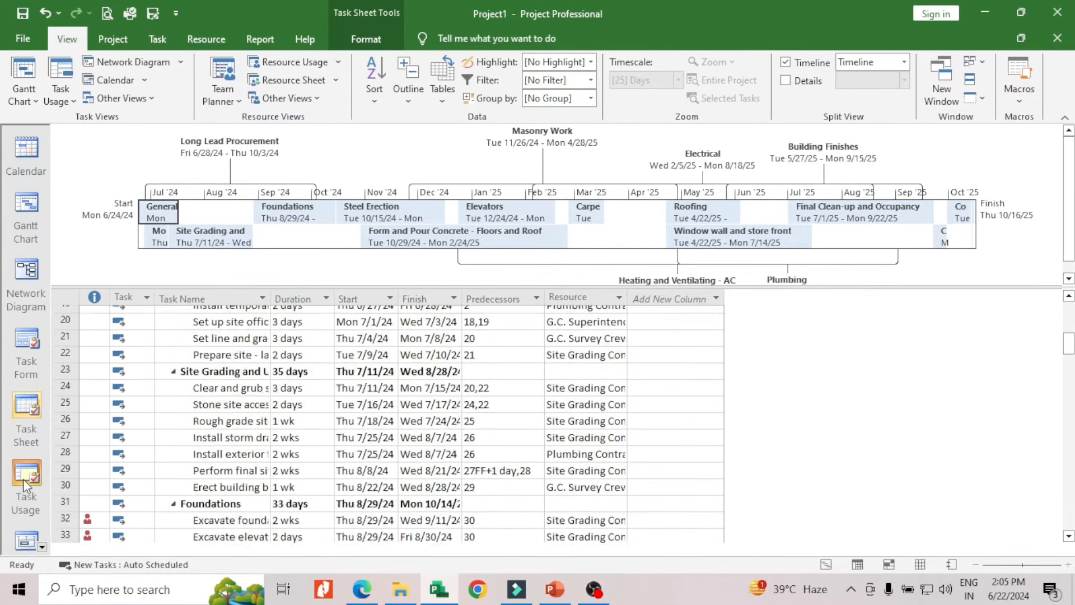
Display the Resource Graph view of the Commercial Construction project
click(42, 548)
click(42, 547)
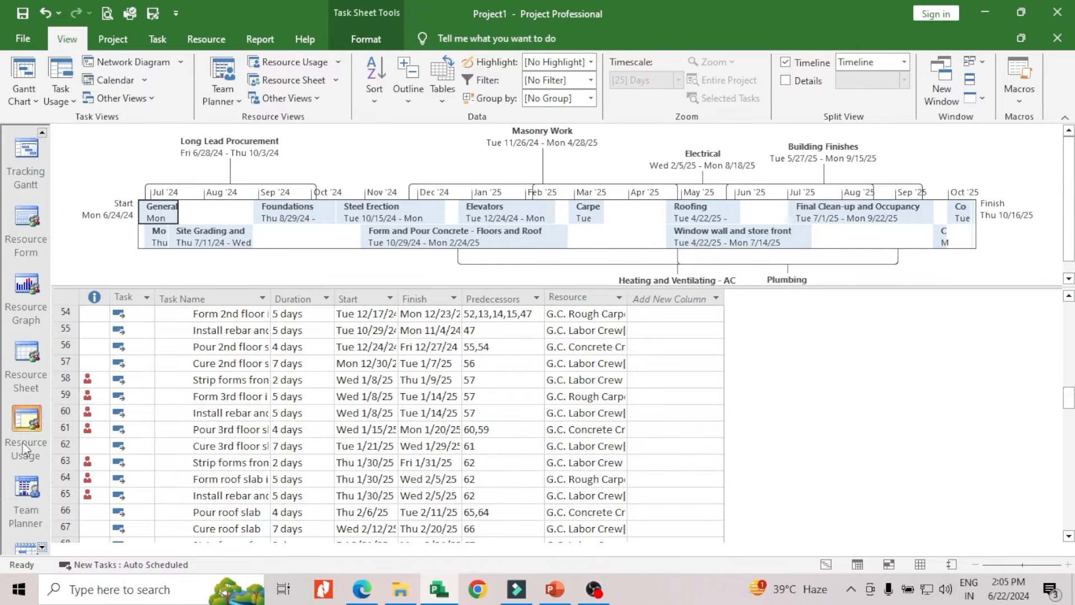
click(25, 313)
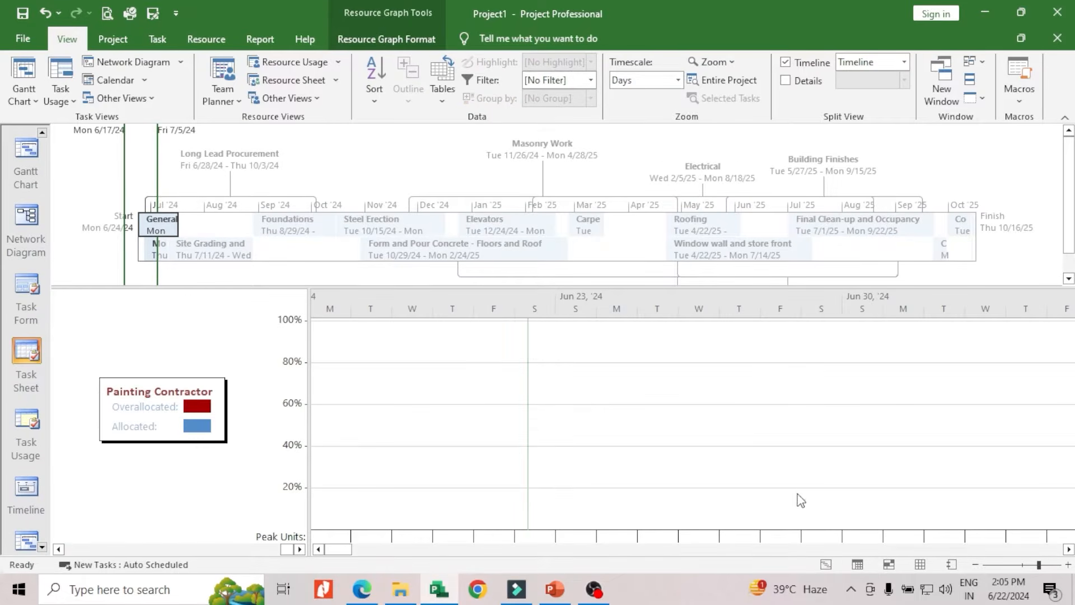
Display the Task Usage view of the project and compare it with the Gantt Chart view
click(22, 426)
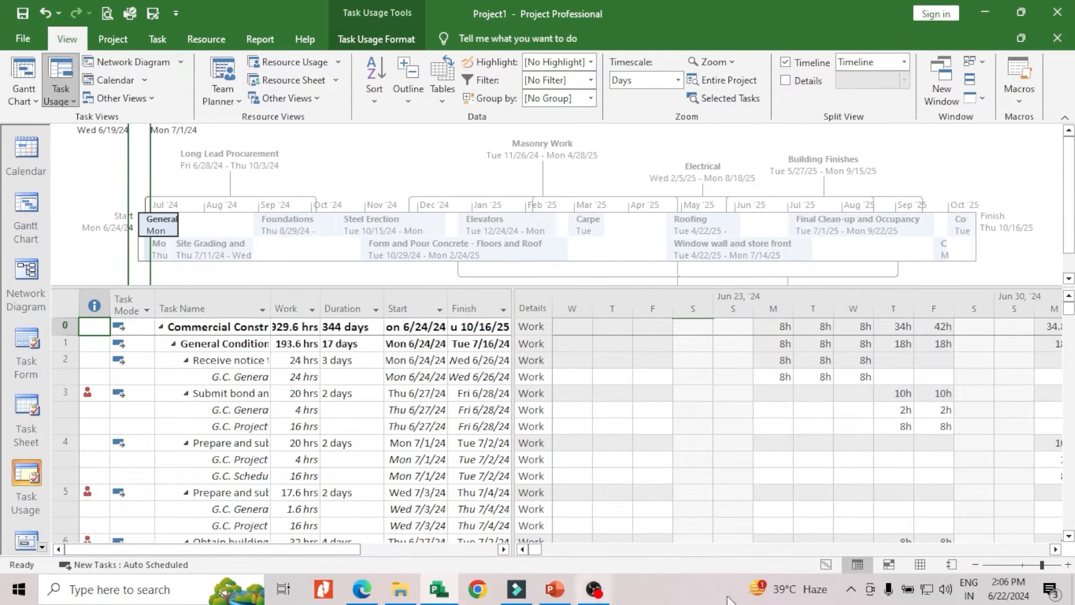
click(825, 565)
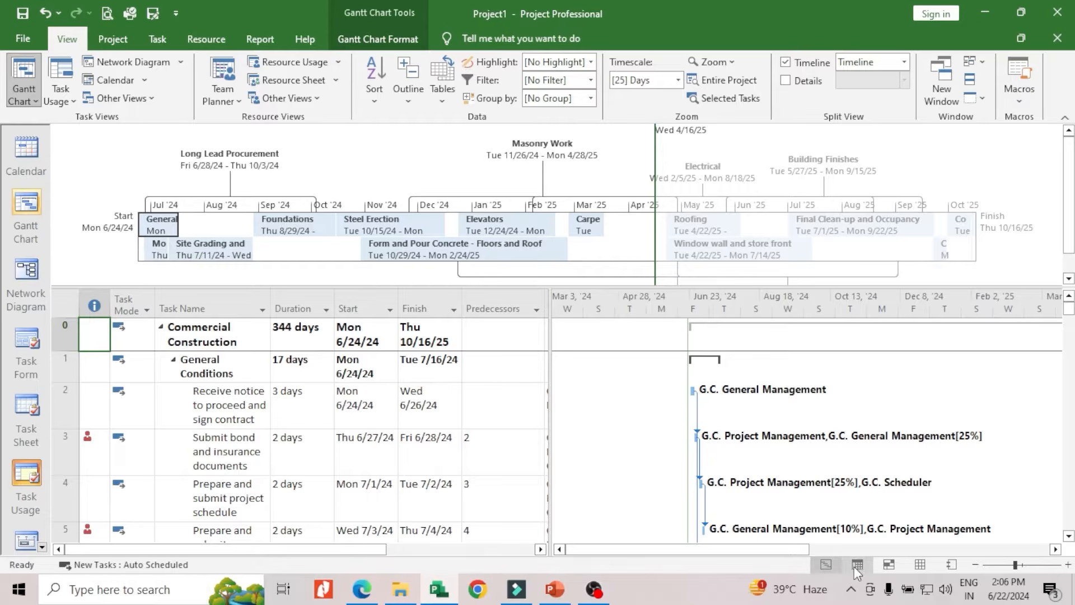
click(858, 564)
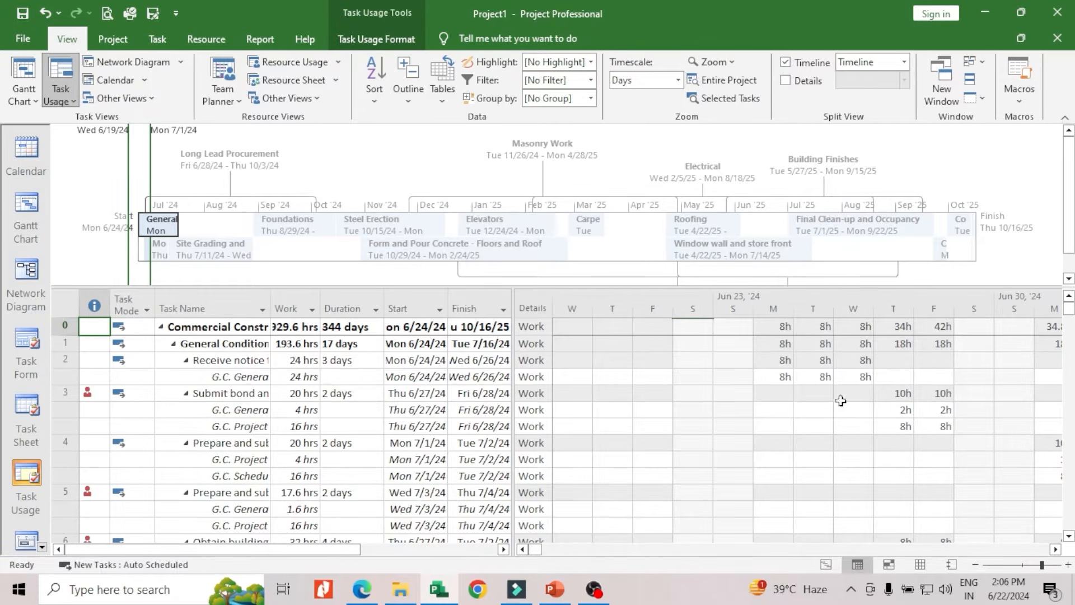
View the project in the Team Planner and look through its resources in the Resource Sheet
click(885, 570)
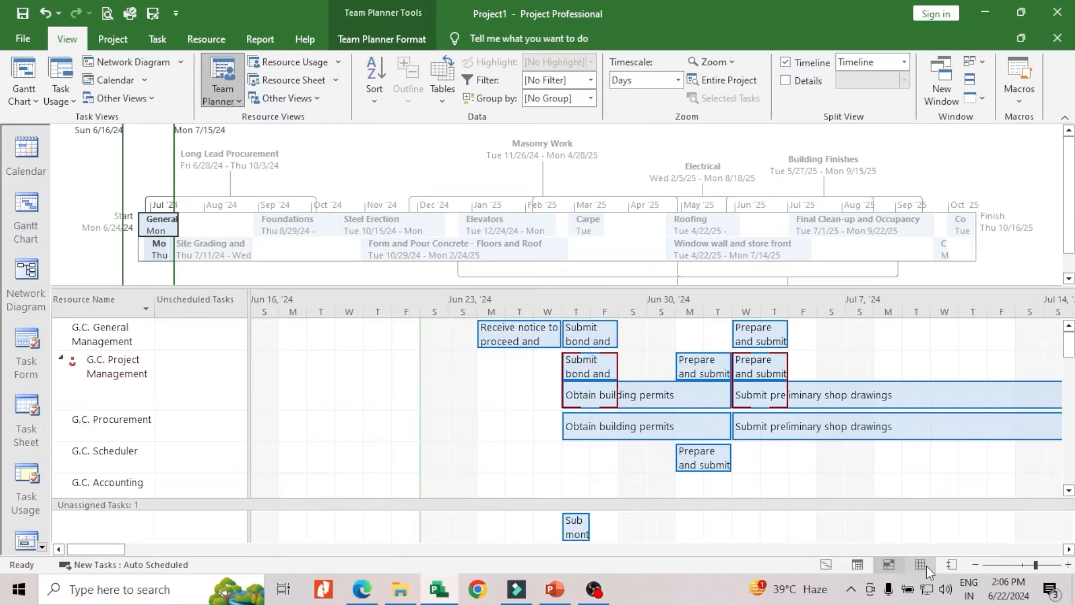
click(925, 566)
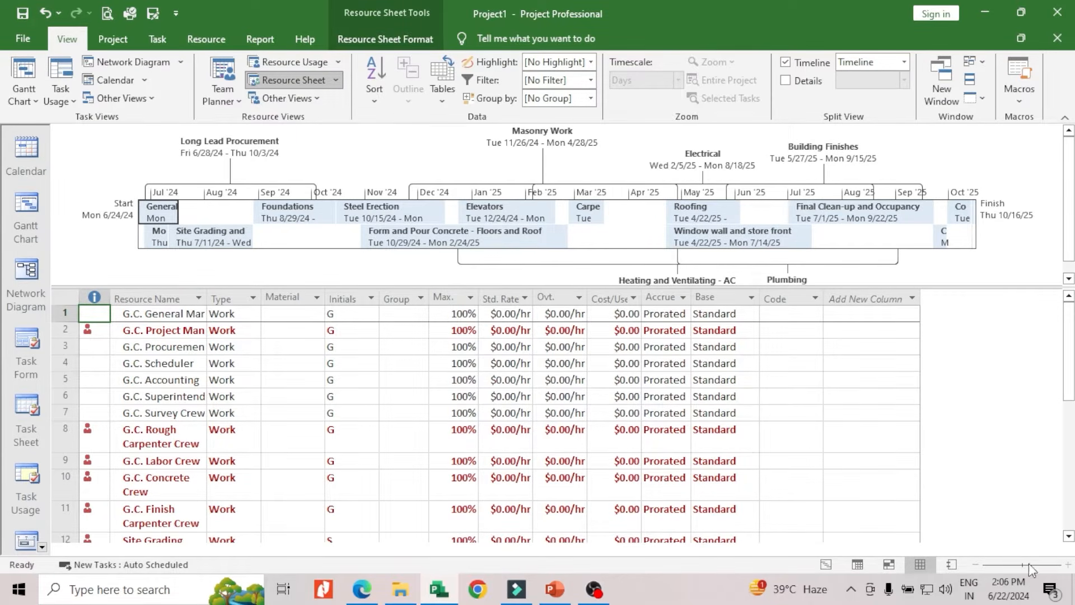
scroll(408, 351, down, 3)
scroll(408, 352, up, 3)
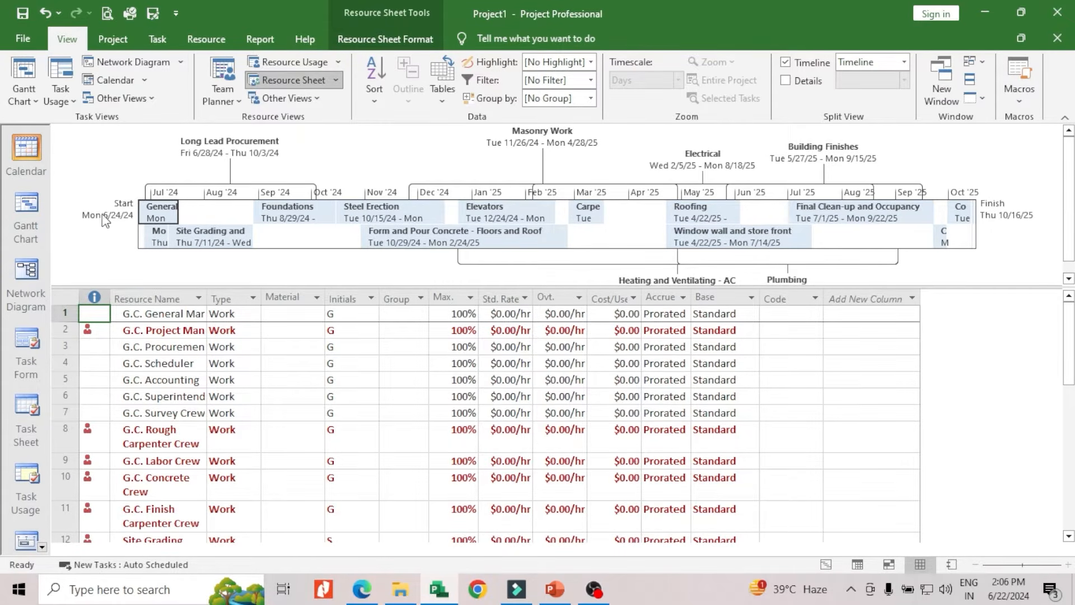
Hide the timeline and look through the full resource list in the Resource Sheet
click(786, 63)
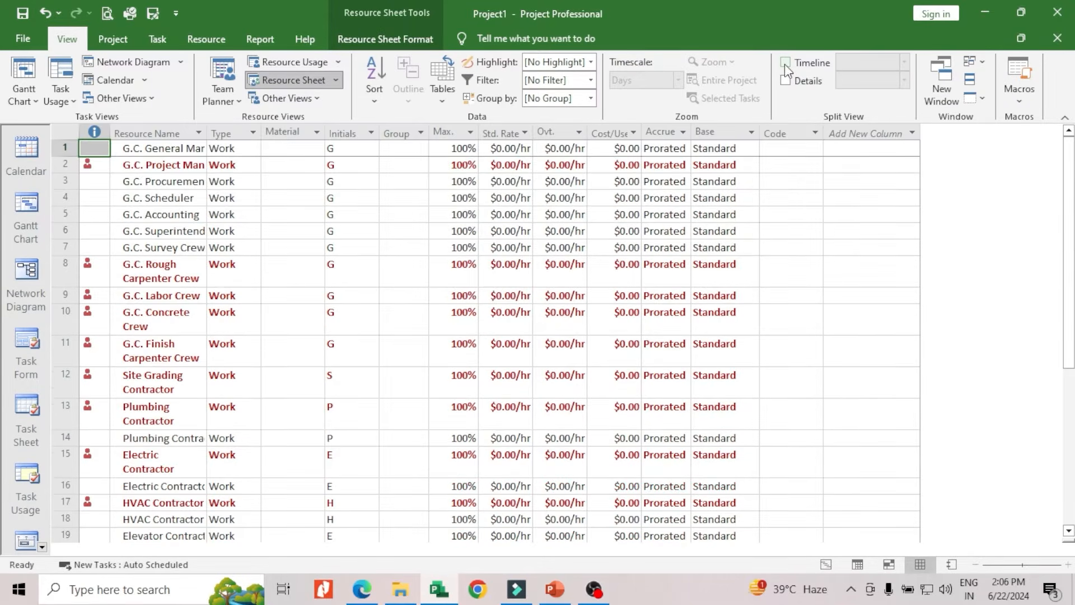
scroll(396, 301, down, 2)
scroll(347, 297, up, 1)
scroll(300, 296, down, 6)
scroll(437, 343, up, 6)
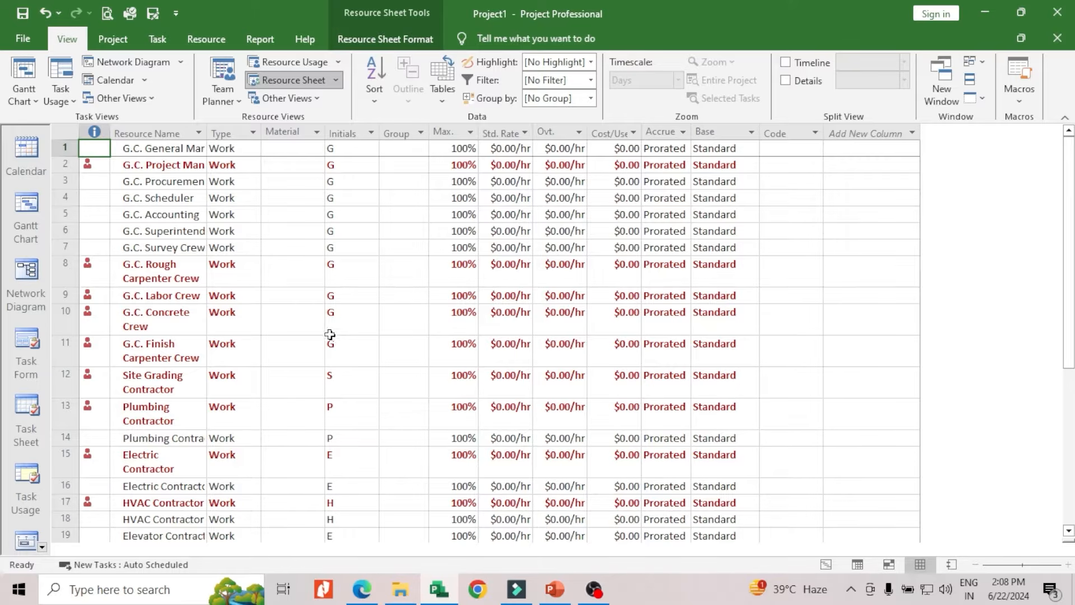
click(21, 39)
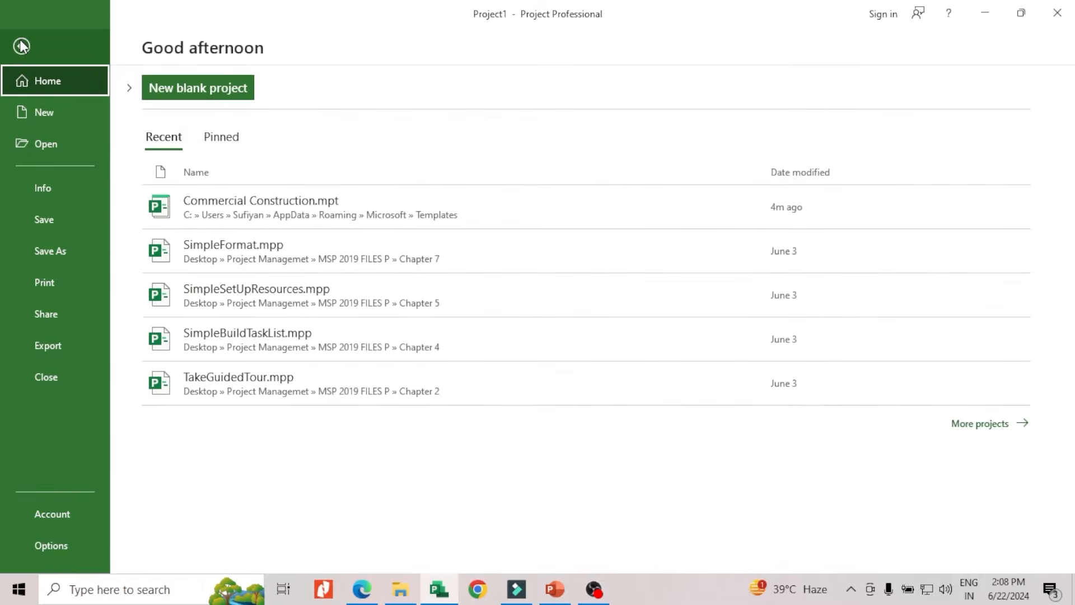
click(52, 544)
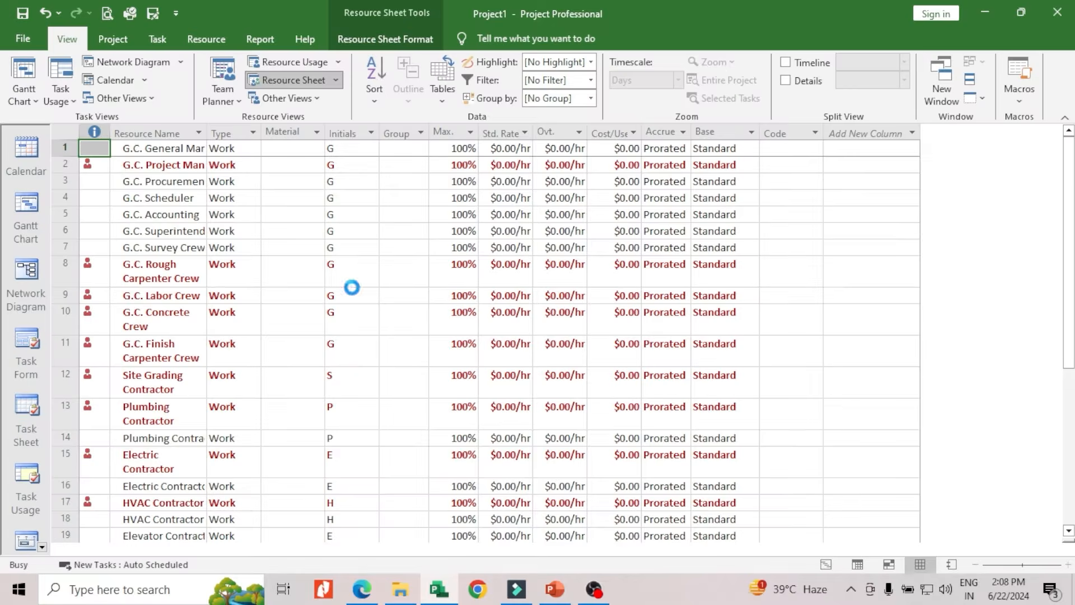
mouse_move(604, 39)
mouse_down()
mouse_move(628, 42)
mouse_move(605, 23)
mouse_up()
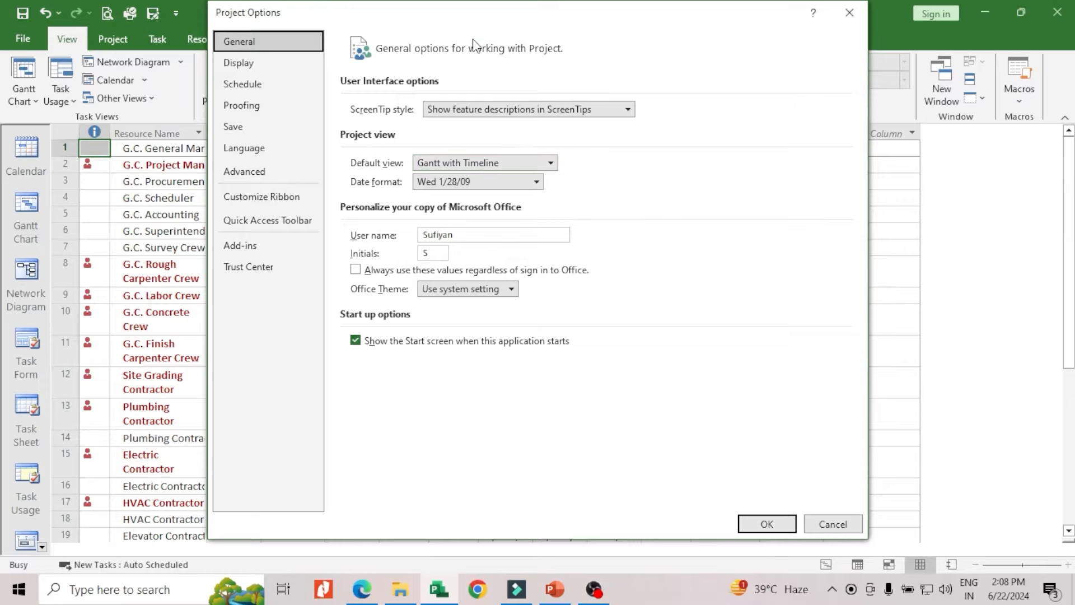
click(849, 13)
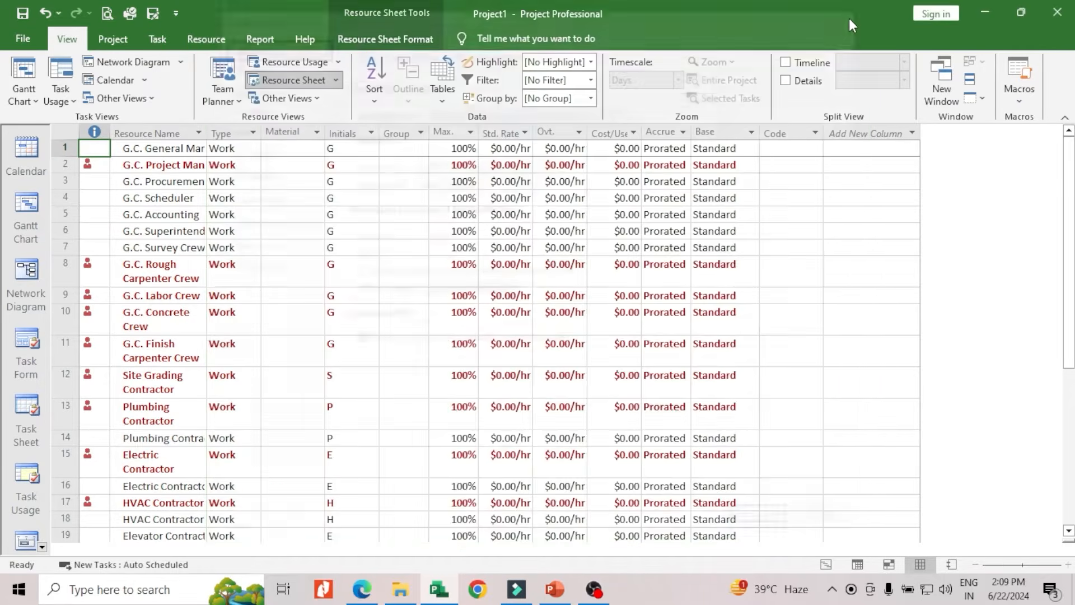
Show the timeline above the Resource Sheet and choose Gantt with Timeline as the default view in the Project Options
click(786, 63)
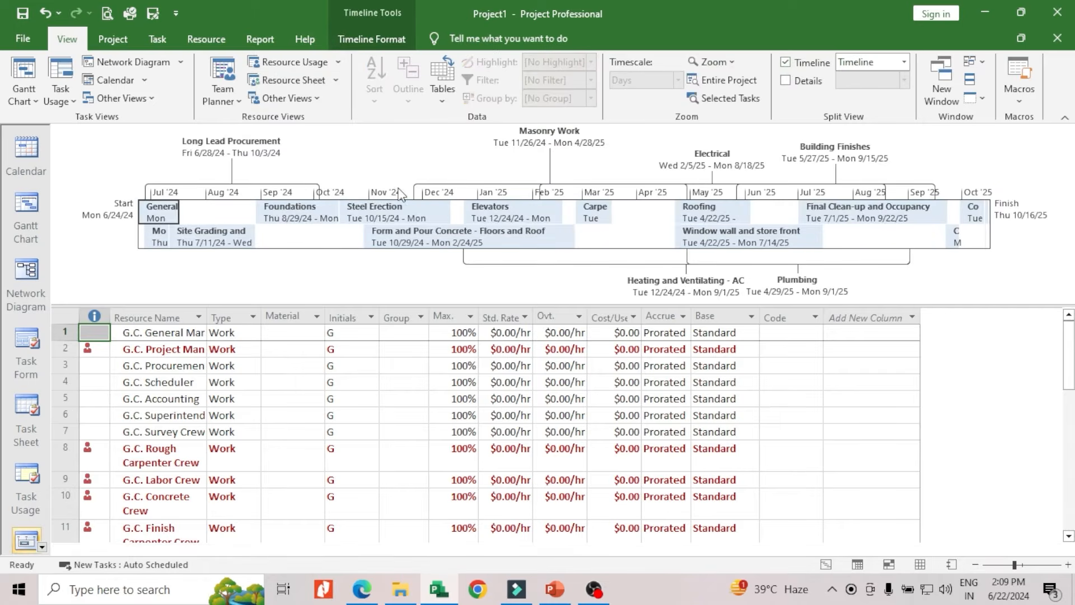
click(18, 35)
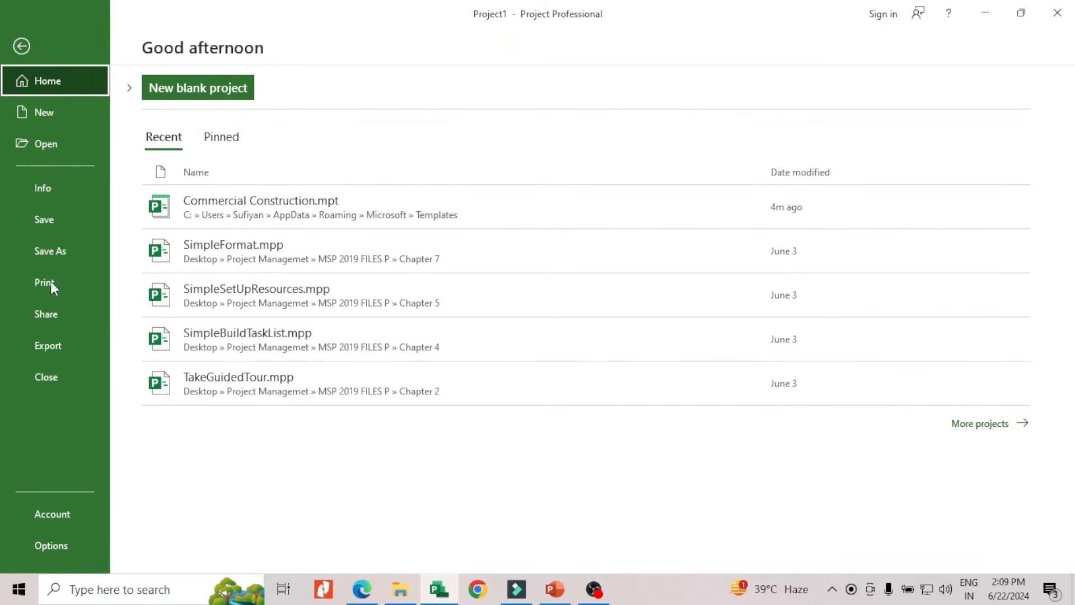
click(61, 546)
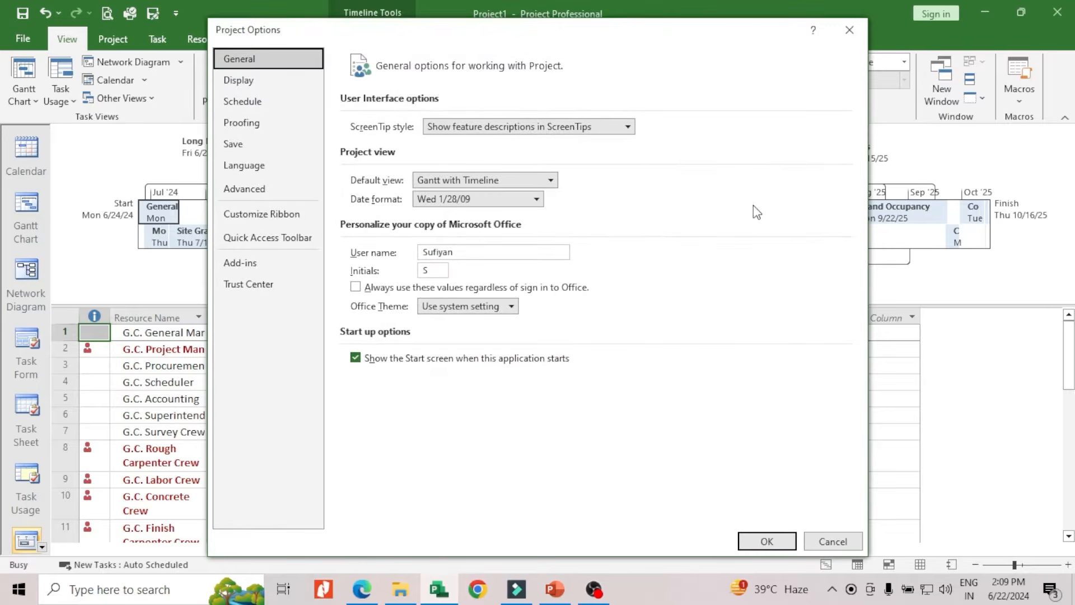
drag(540, 39, 550, 292)
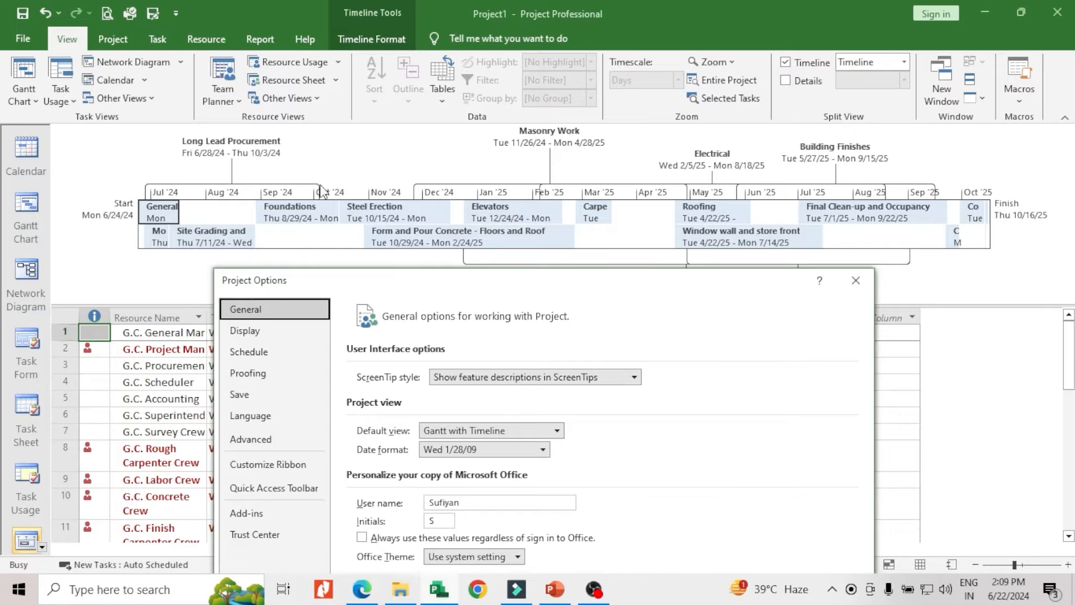
click(557, 431)
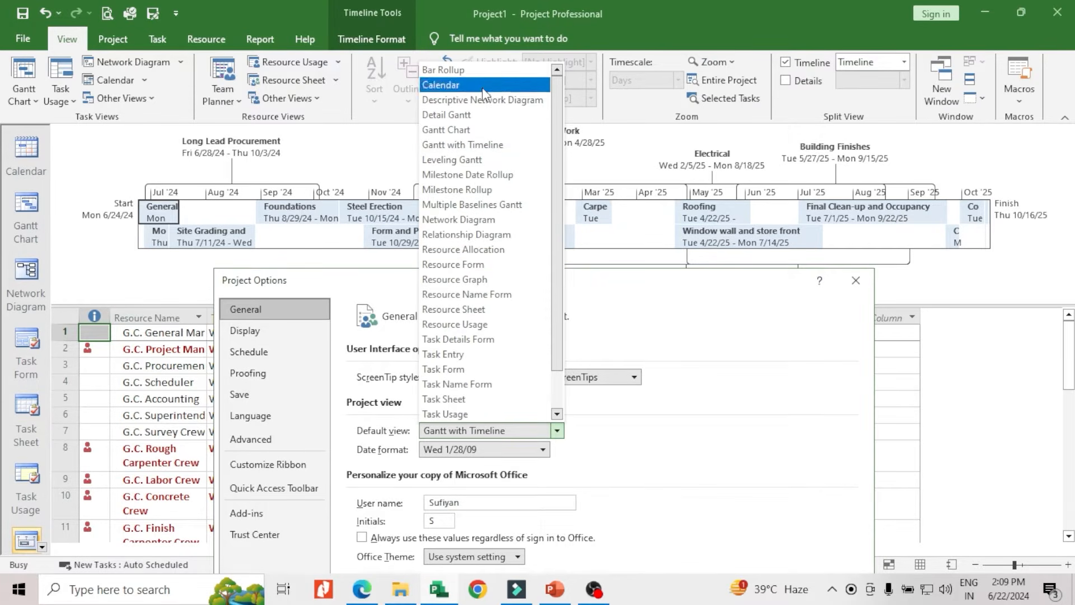
drag(555, 241, 558, 184)
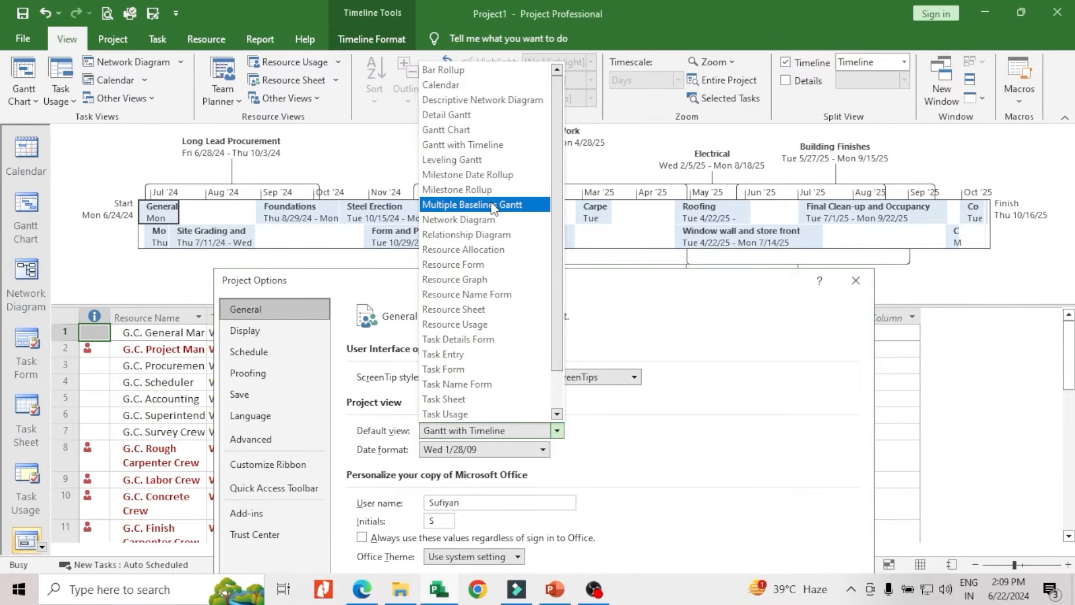
click(469, 144)
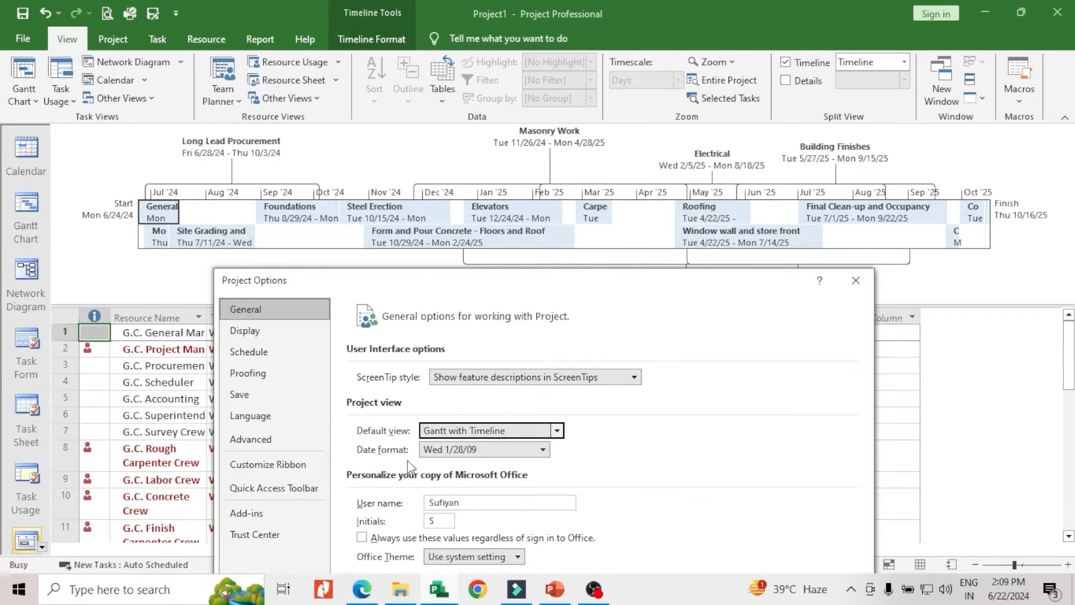
Examine the available date formats in the General options
drag(539, 281, 533, 95)
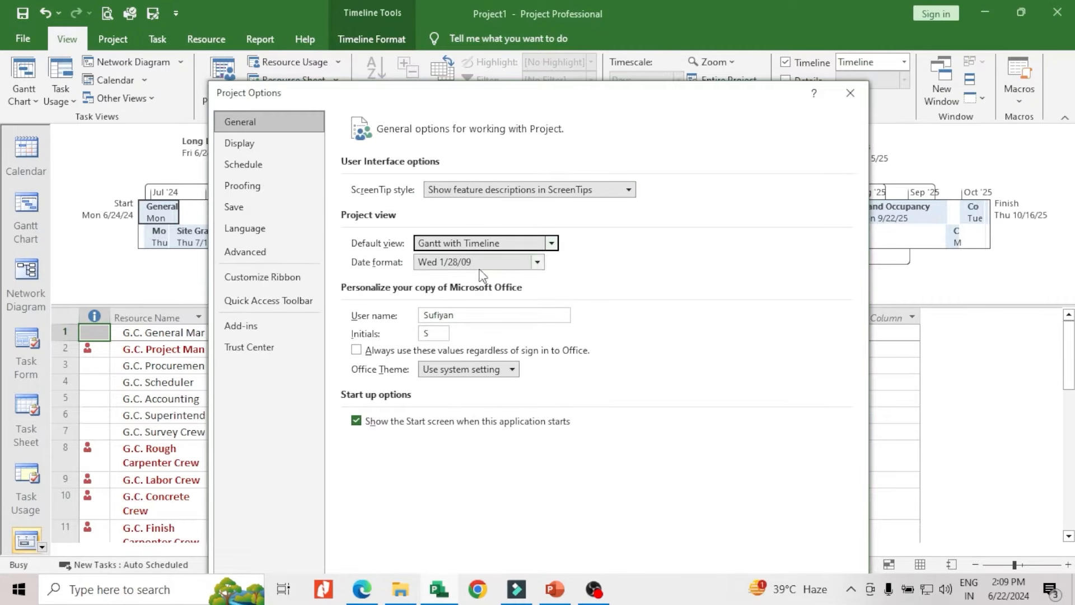
click(537, 262)
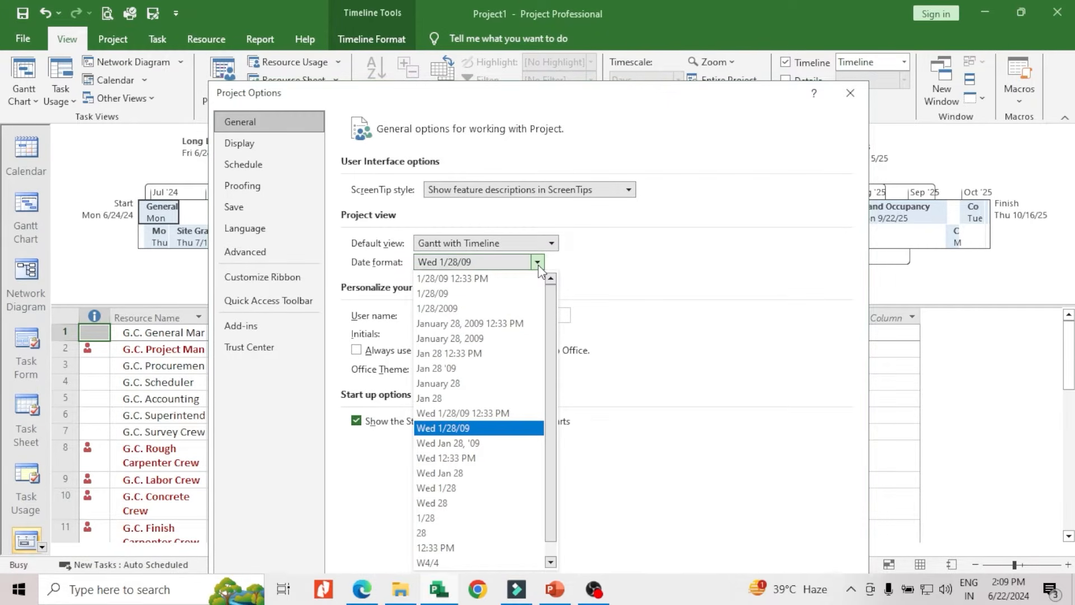
click(537, 263)
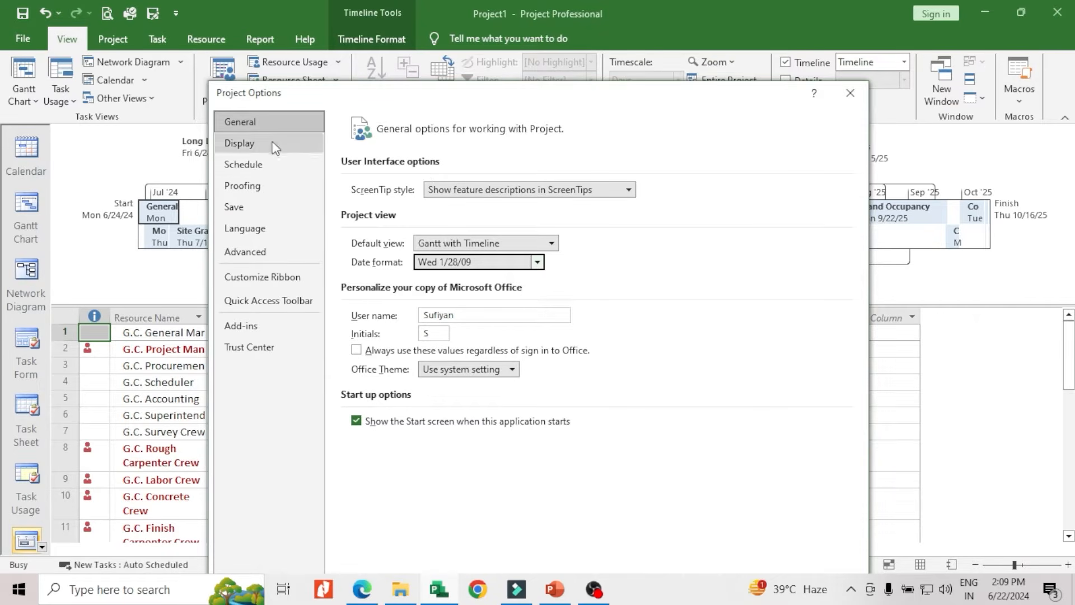
drag(386, 100, 353, 59)
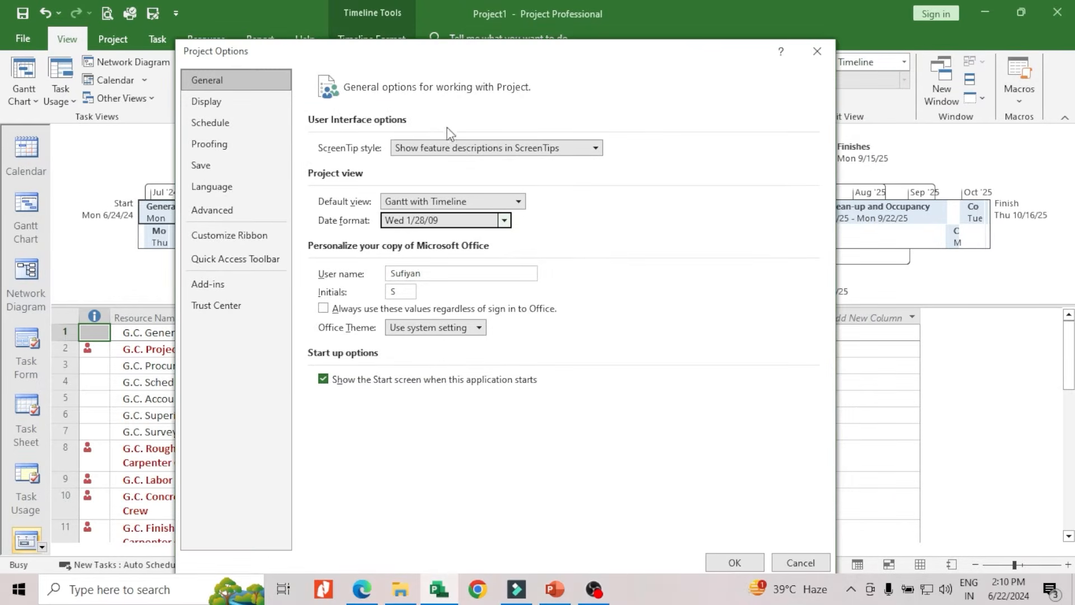
Examine the calendar types and the project selection for the currency settings in the Display options
click(215, 103)
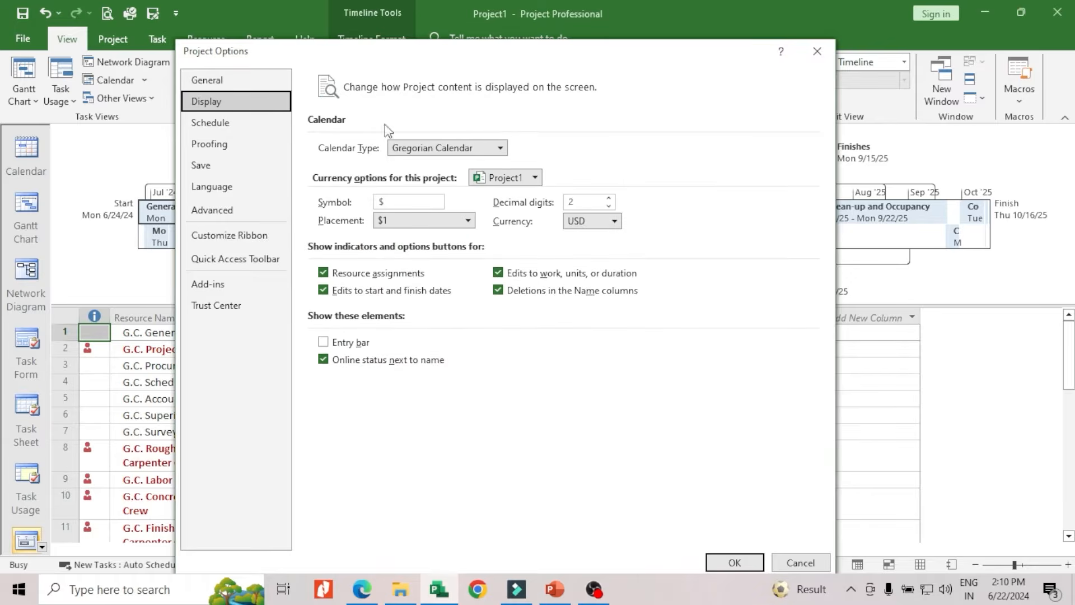
drag(485, 62, 527, 75)
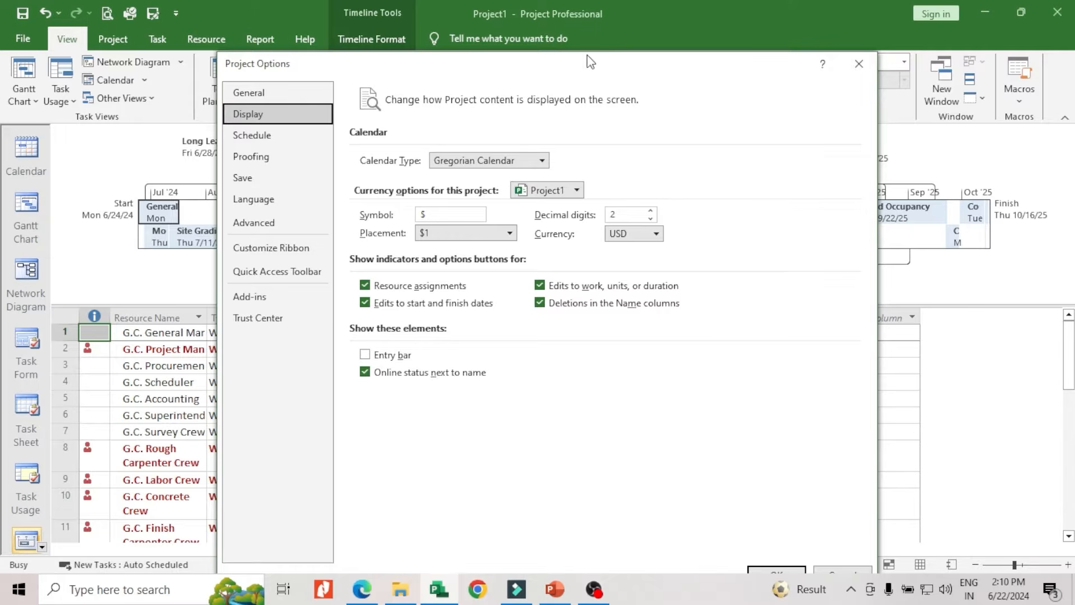
drag(594, 66, 574, 33)
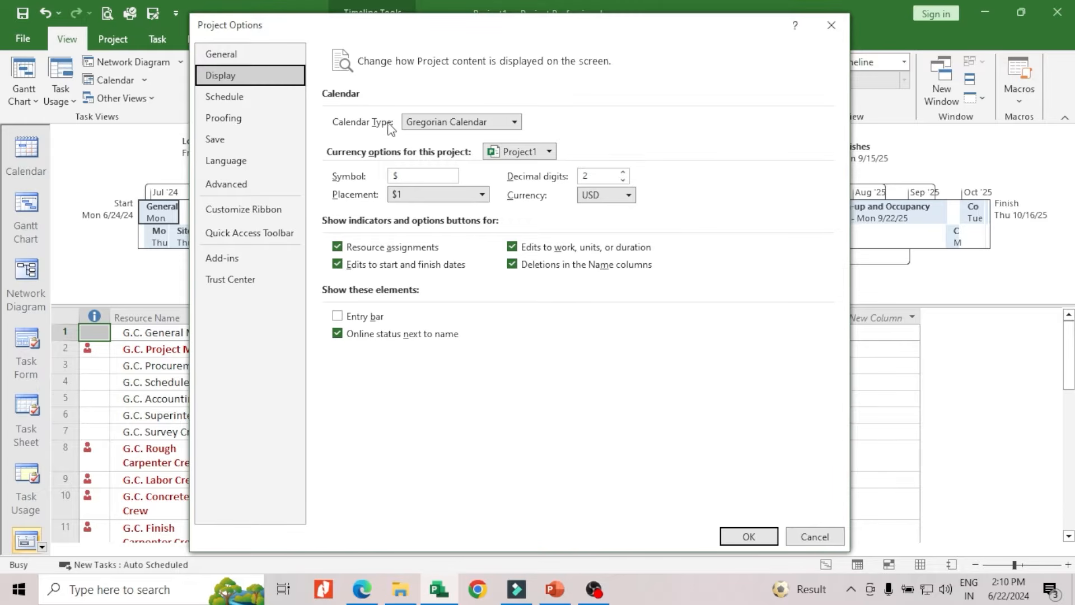
click(514, 122)
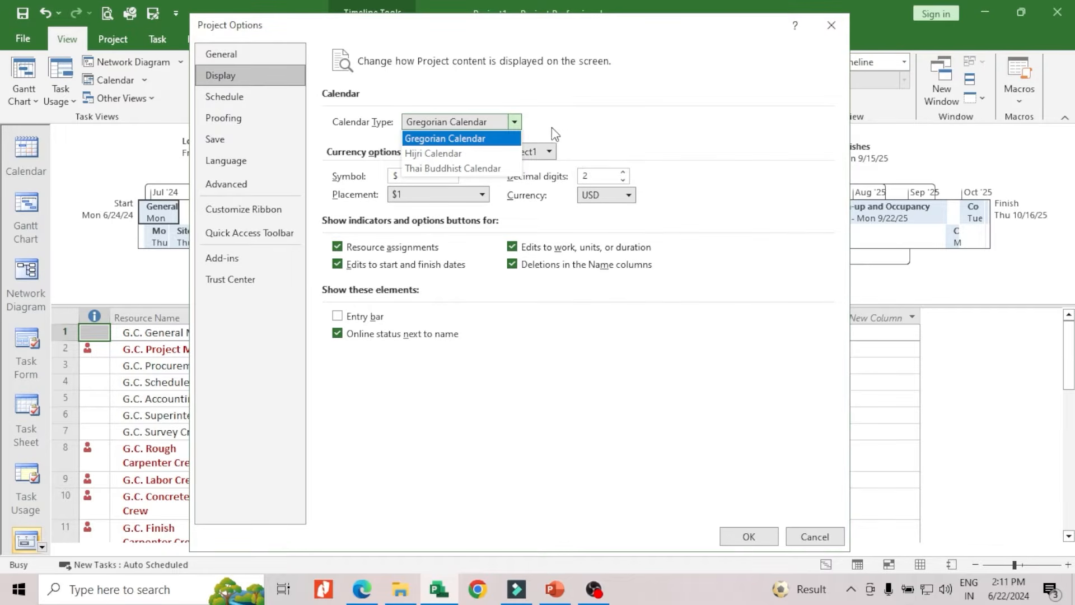
click(607, 139)
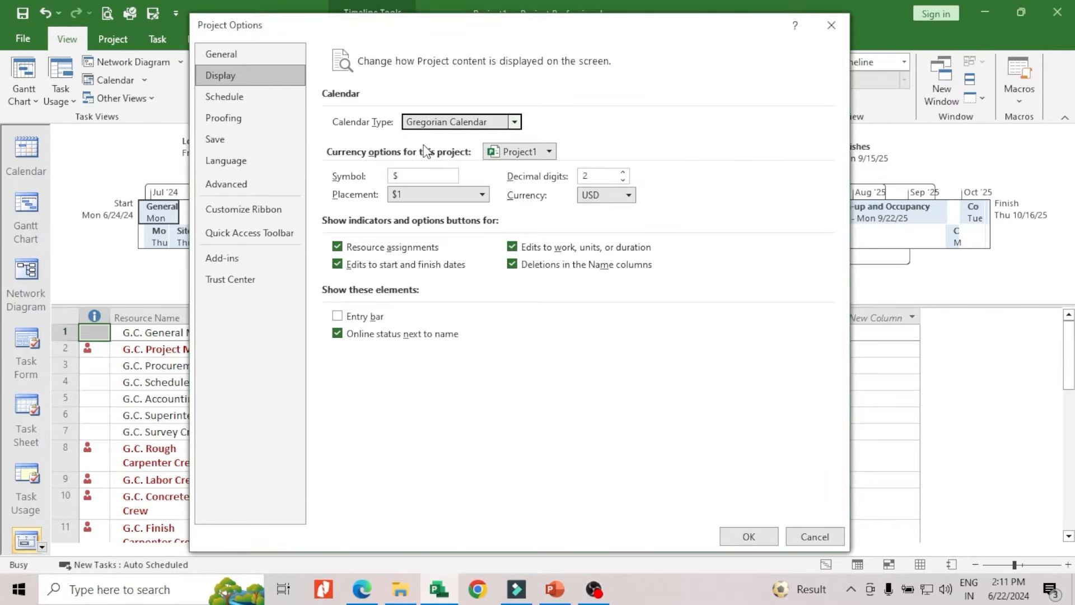
click(551, 152)
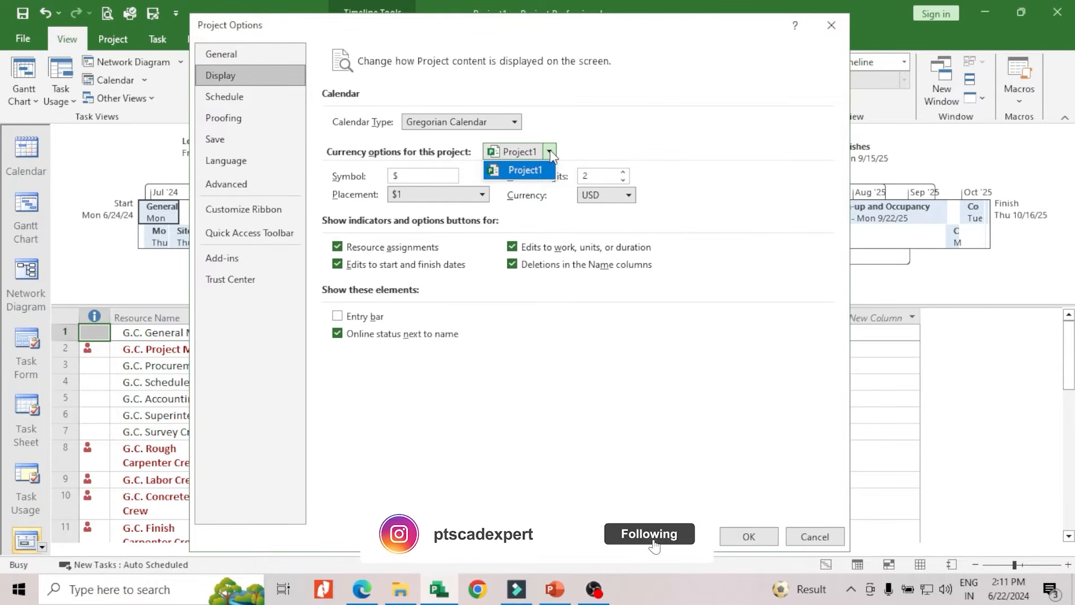
click(590, 130)
Set the project's currency to INR and check the symbol placement choices
drag(533, 35, 517, 27)
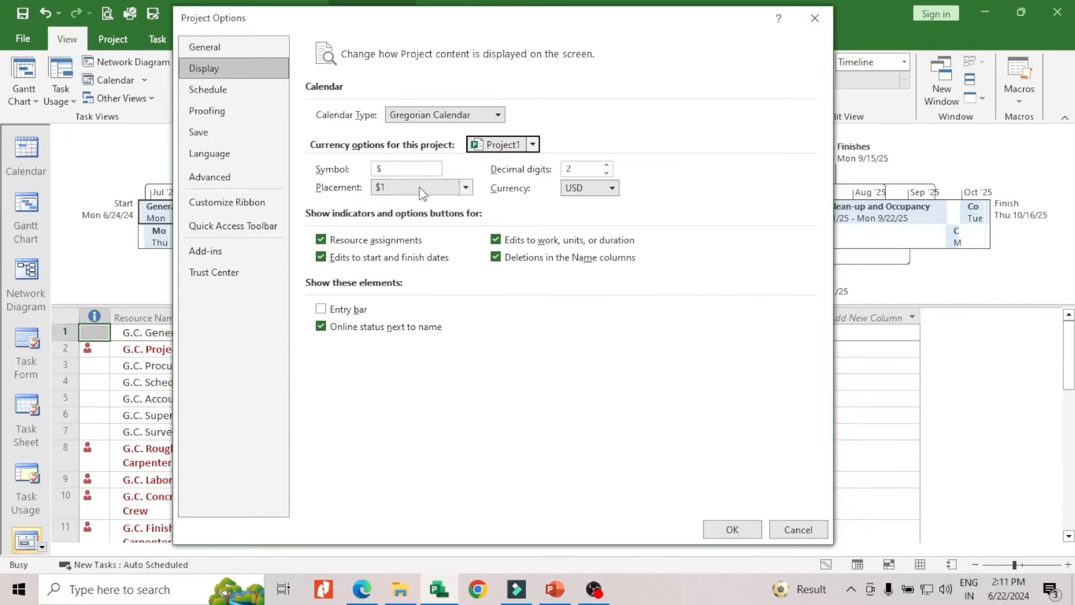
click(612, 189)
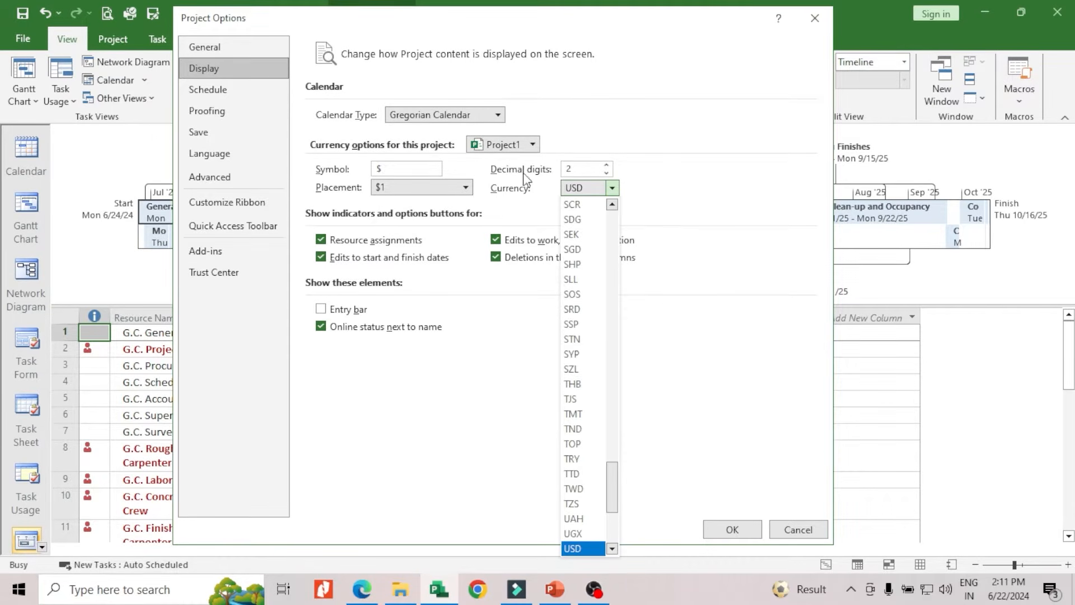
scroll(587, 286, up, 19)
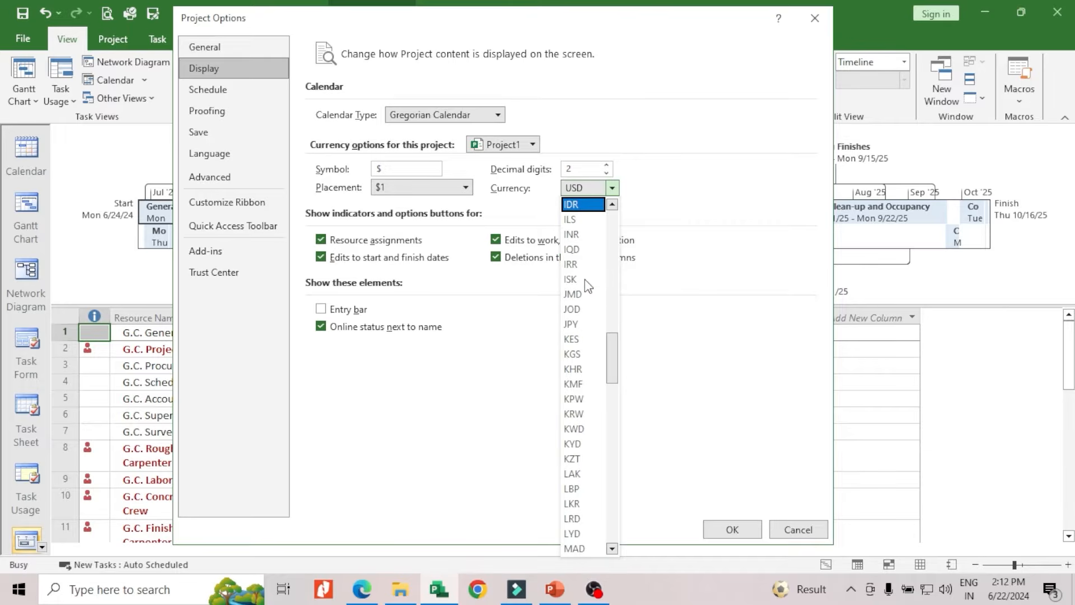
click(580, 236)
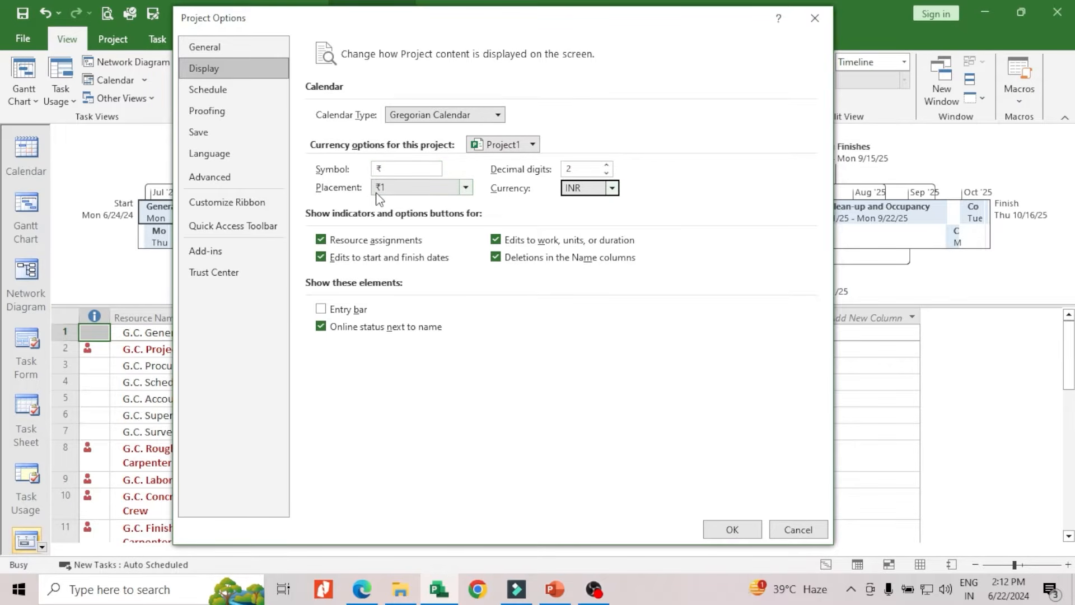
click(467, 193)
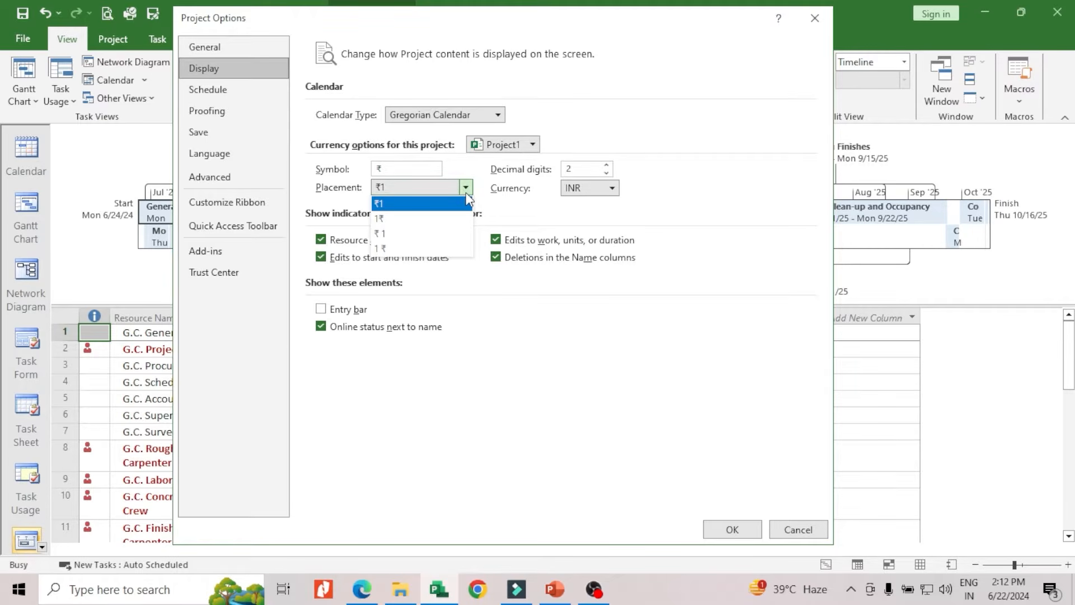
click(628, 418)
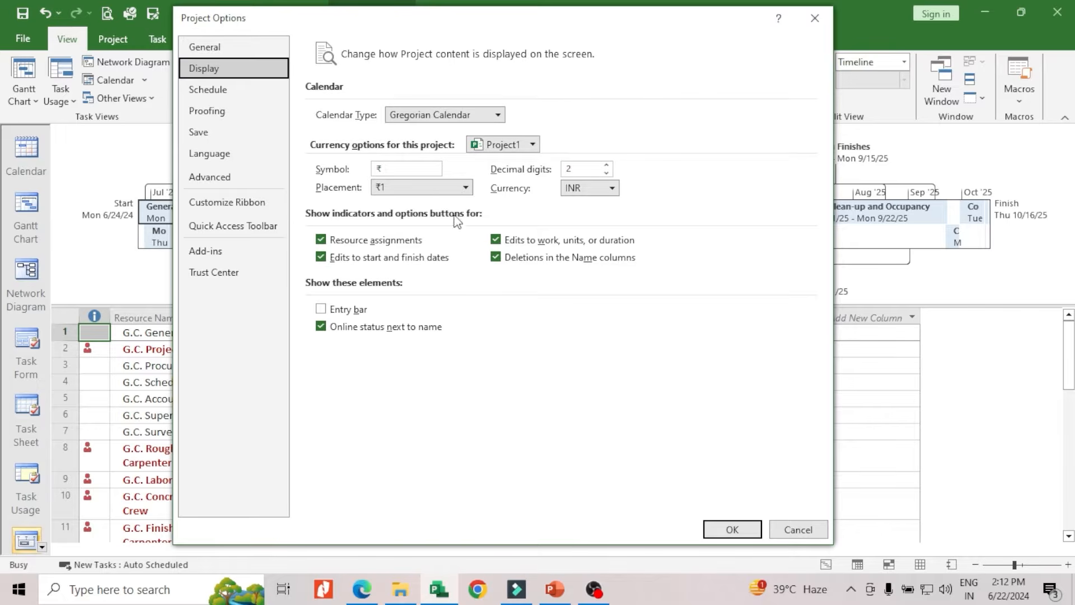
Apply the display options, then create a new blank project with the timeline hidden
click(726, 535)
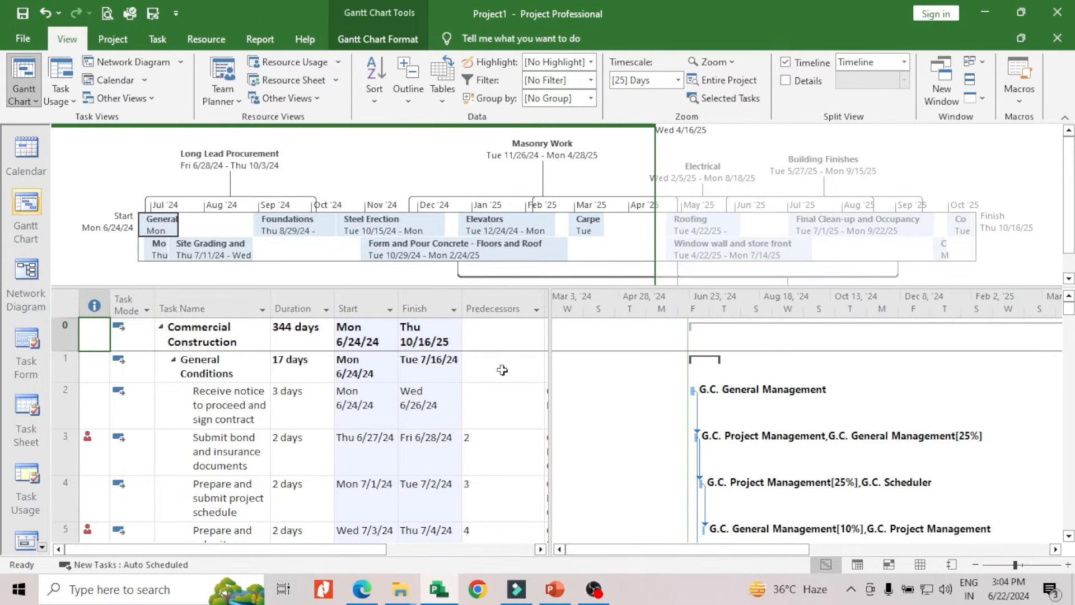
click(22, 41)
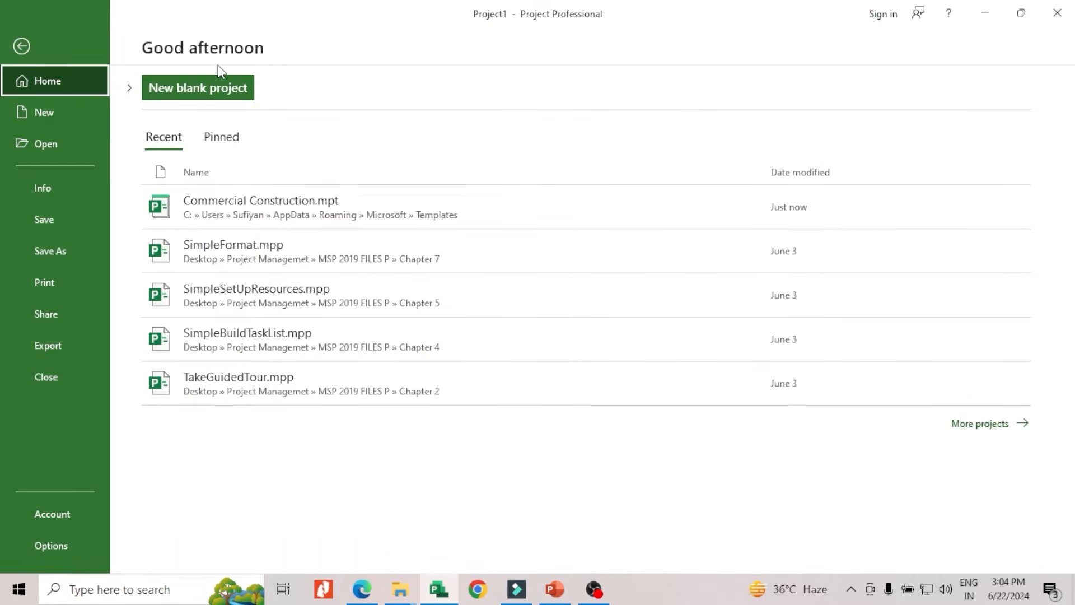
click(45, 114)
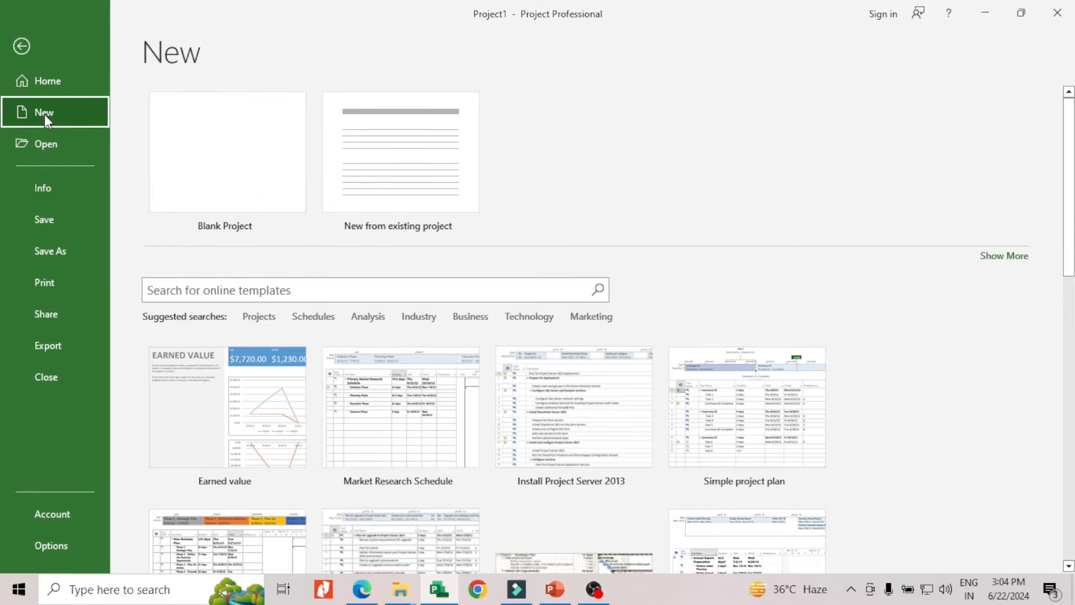
click(222, 147)
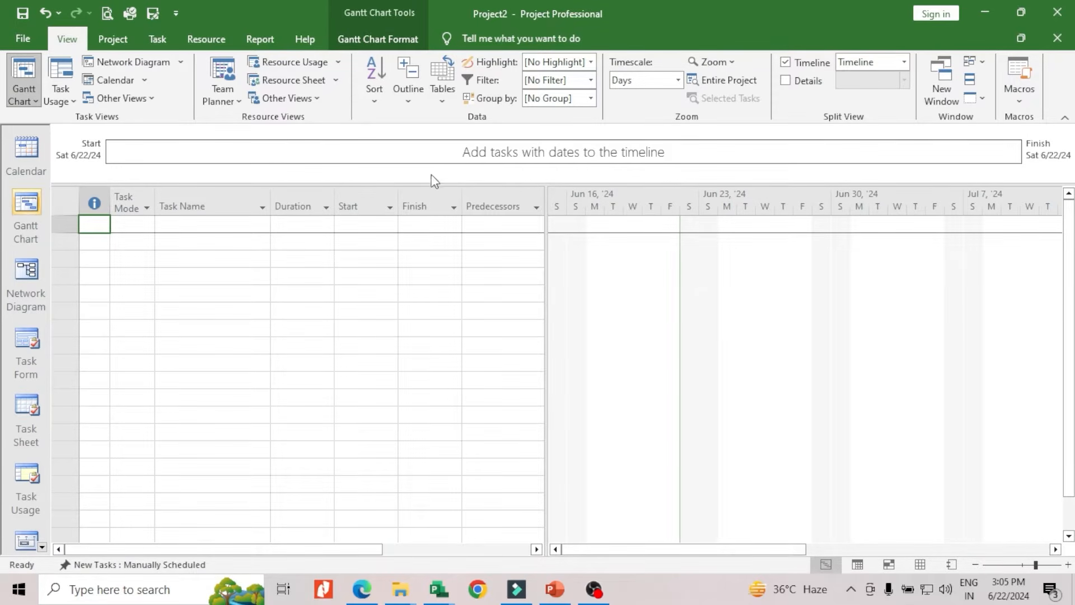
click(784, 62)
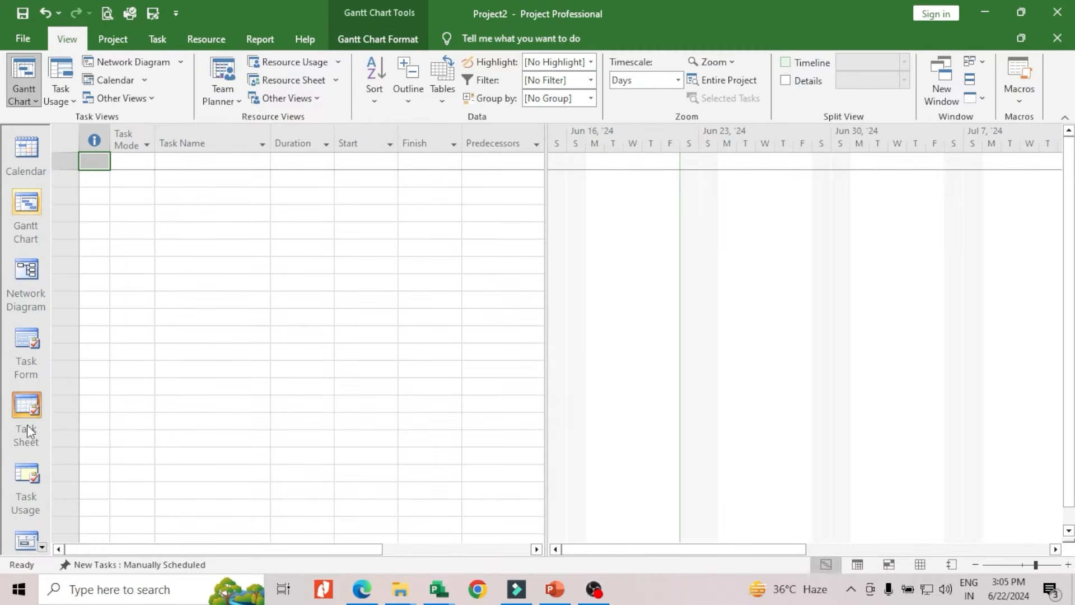
Look through the blank project in the Task Form, Network Diagram and Gantt Chart views
click(28, 360)
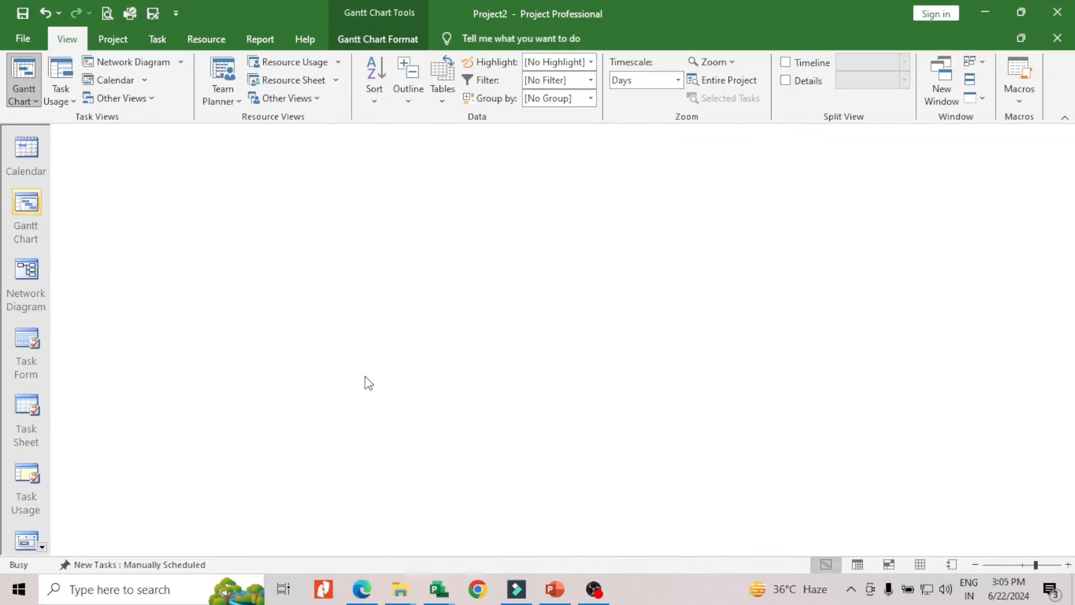
click(26, 291)
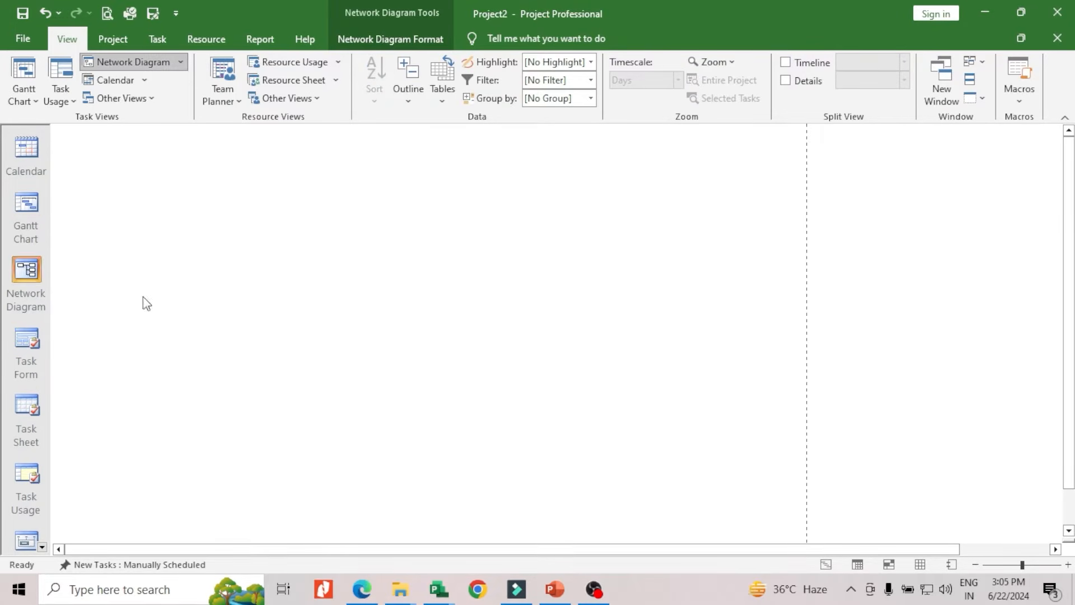
click(32, 224)
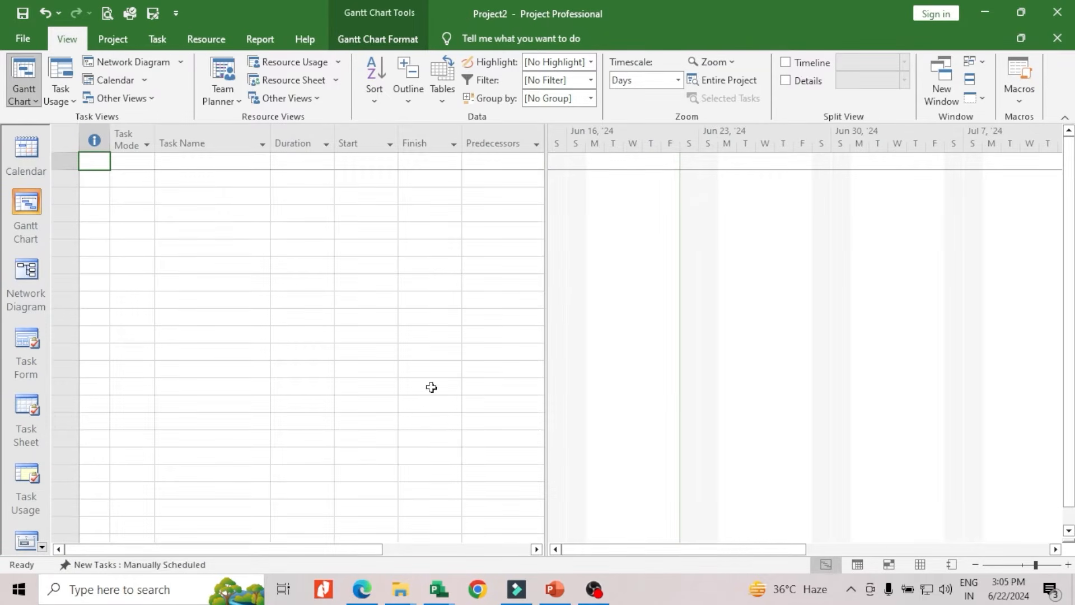
scroll(336, 479, down, 5)
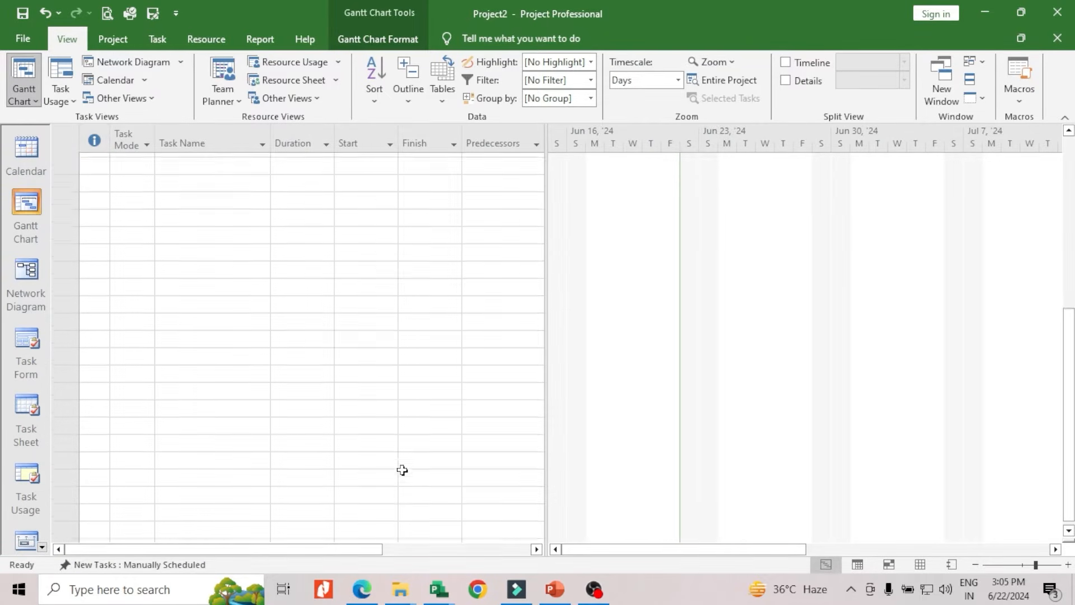
scroll(527, 349, up, 5)
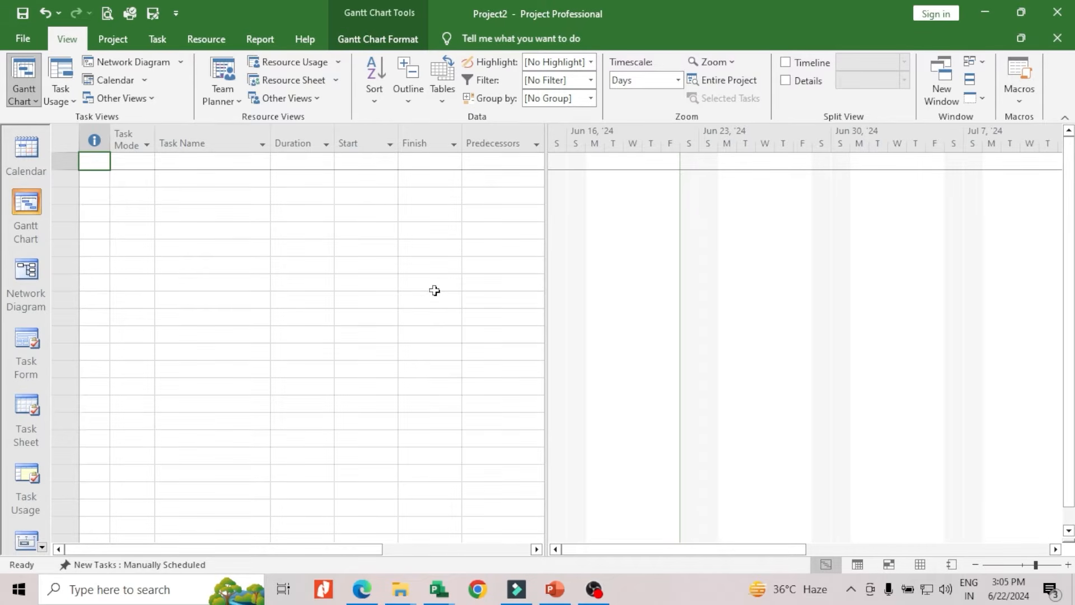
Set the new project's currency to INR in the Display section of the Project Options
click(29, 39)
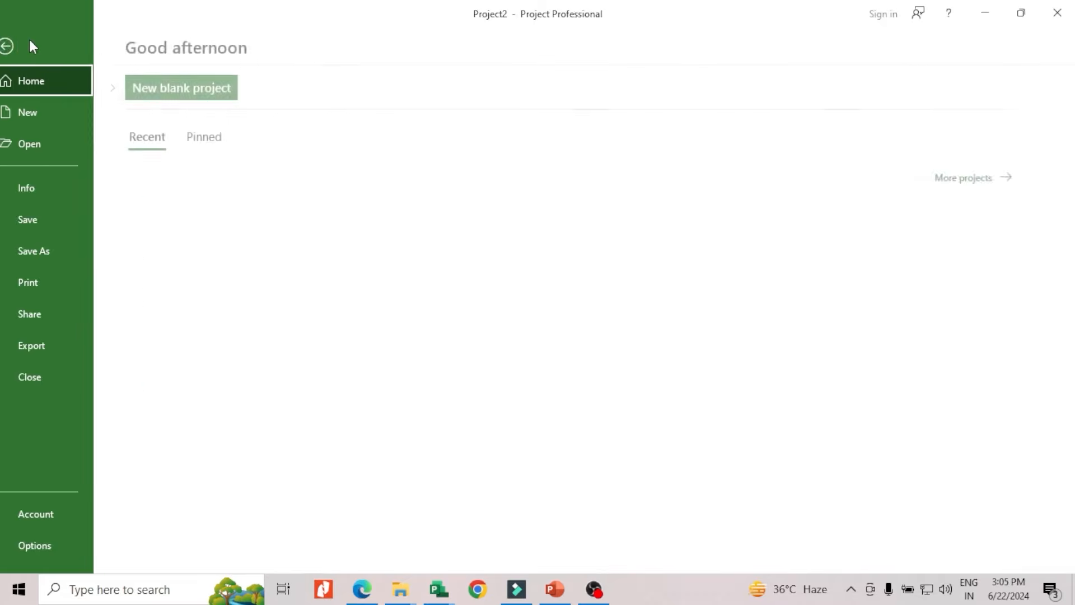
click(59, 546)
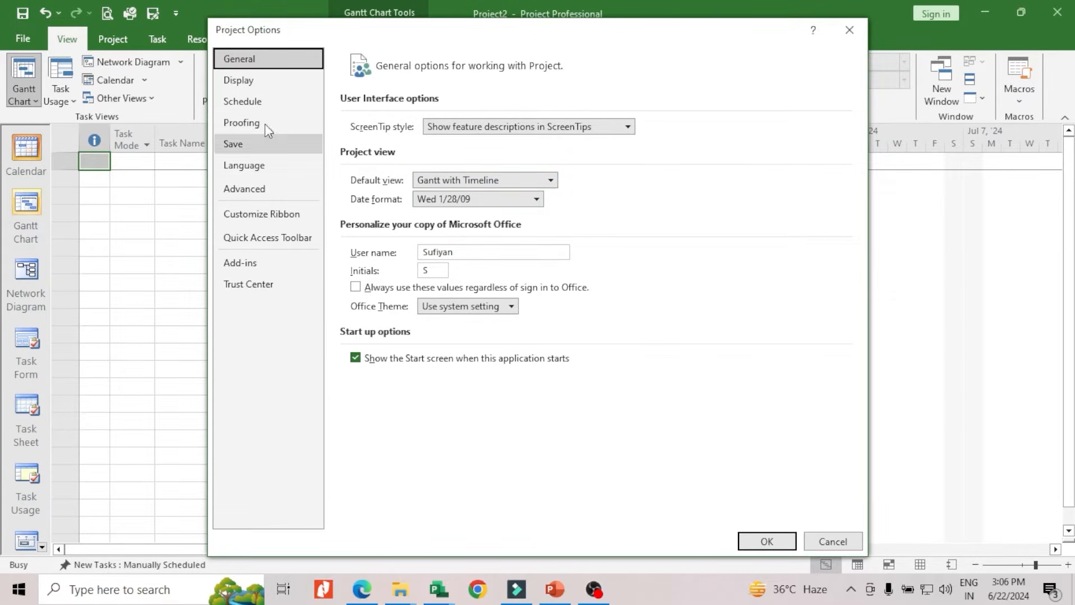
click(255, 83)
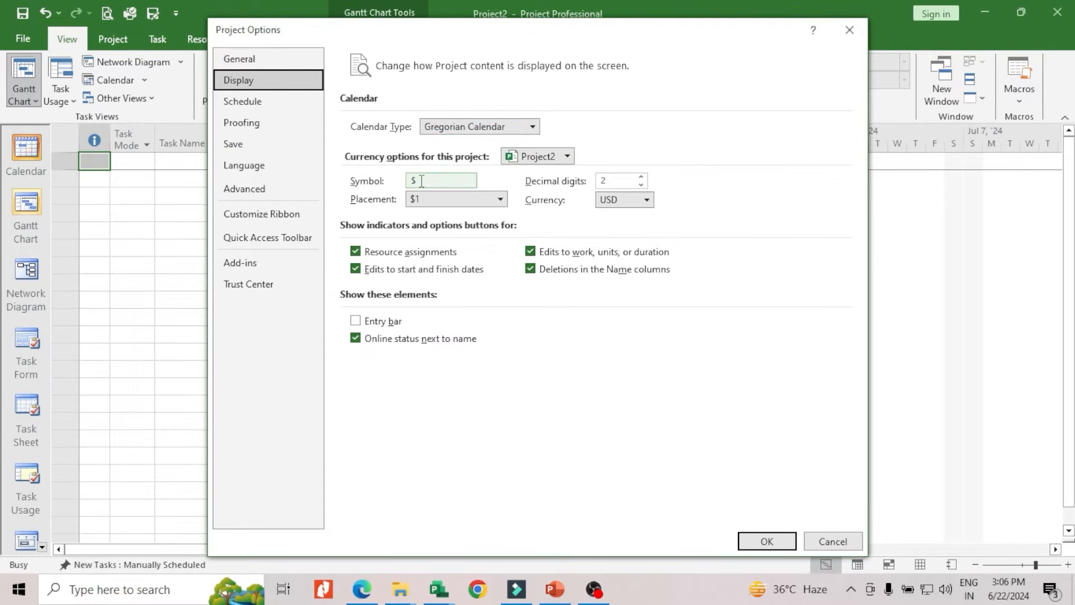
click(647, 201)
key(i)
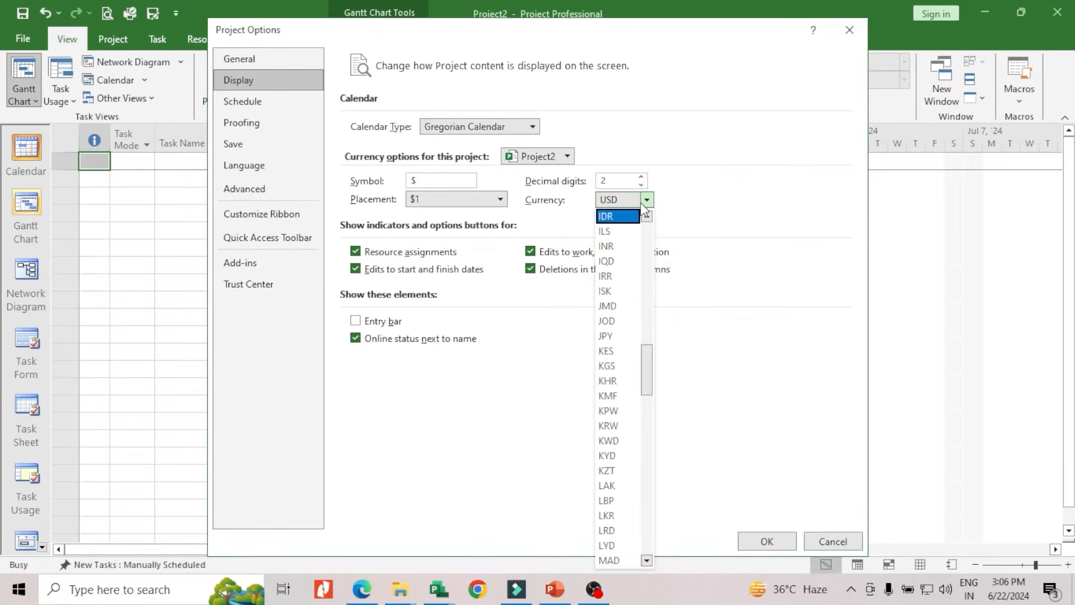
key(n)
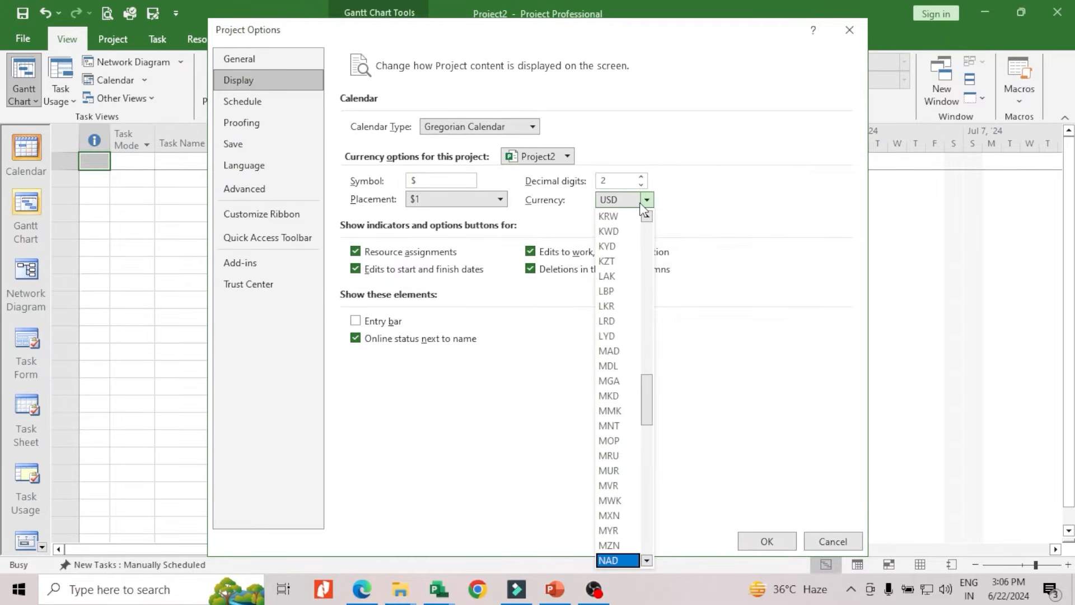
key(i)
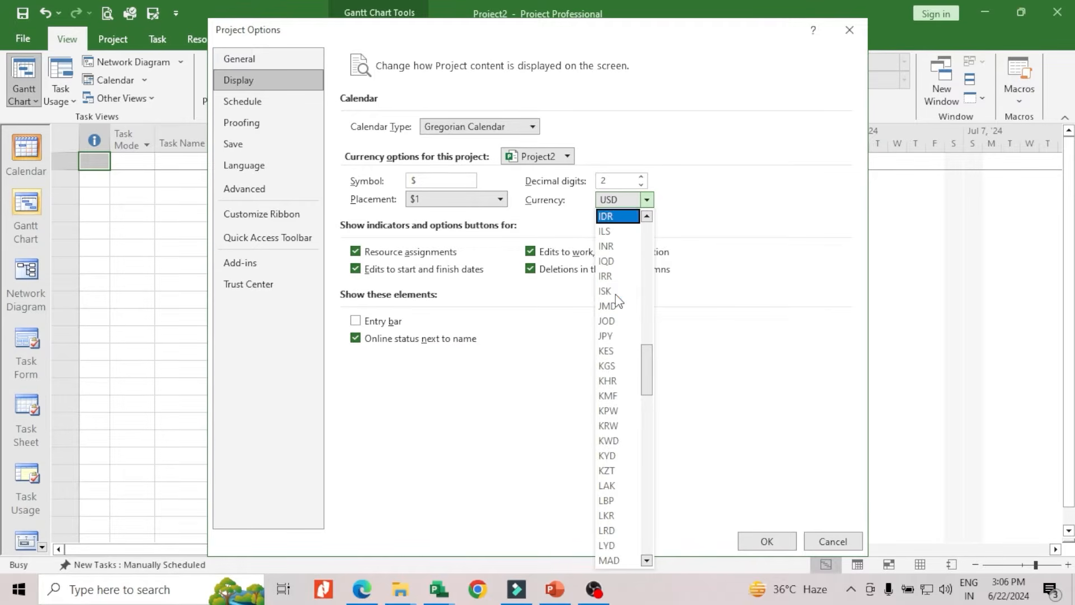
click(612, 250)
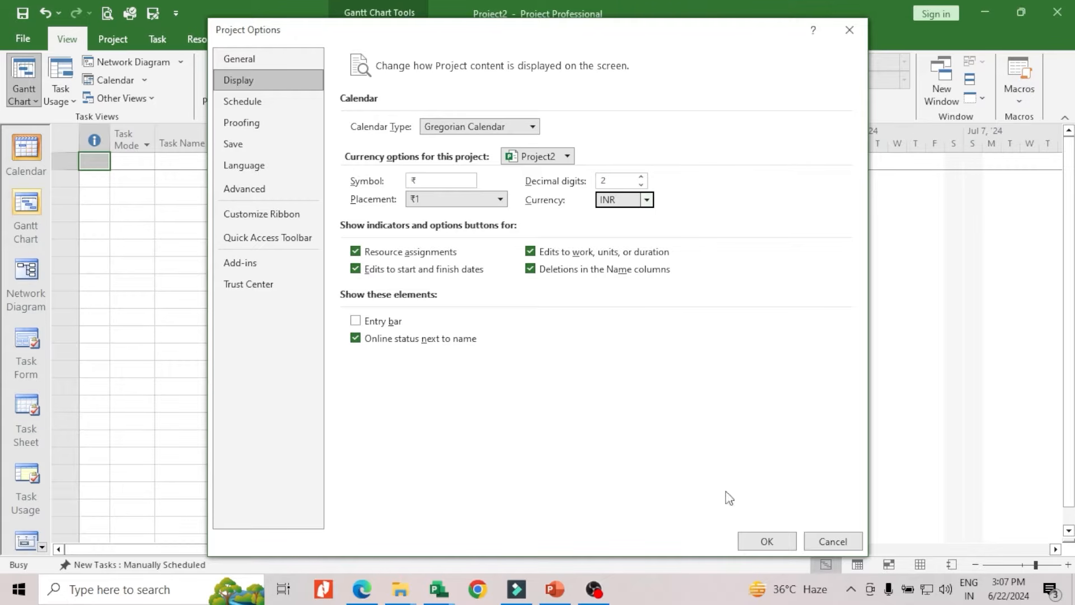
click(766, 542)
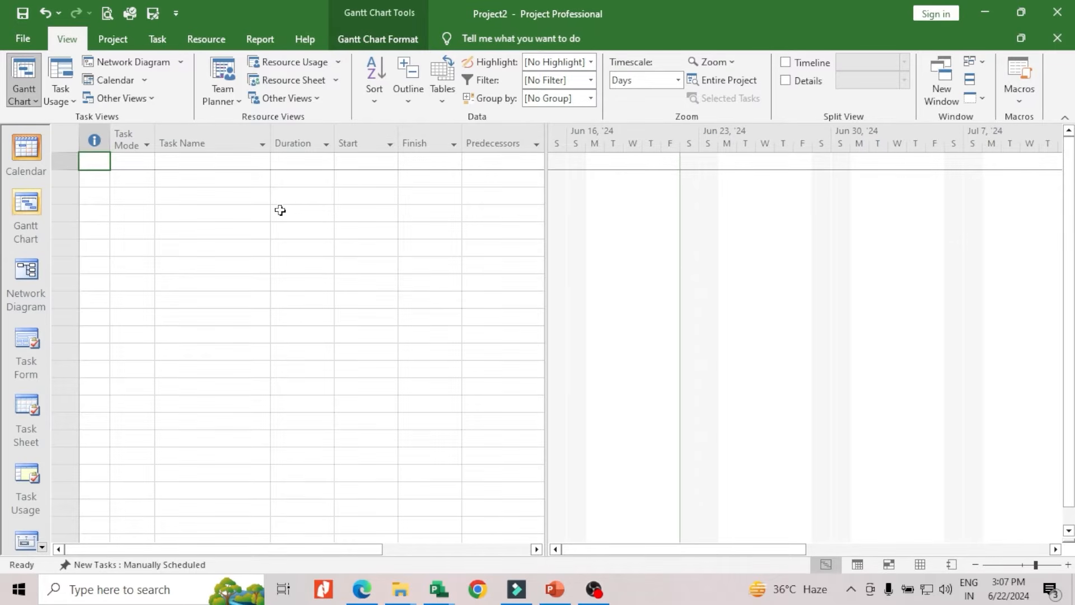
Examine the Standard calendar's working times for June 12 and June 3, 2024 in the Change Working Time dialog
click(116, 39)
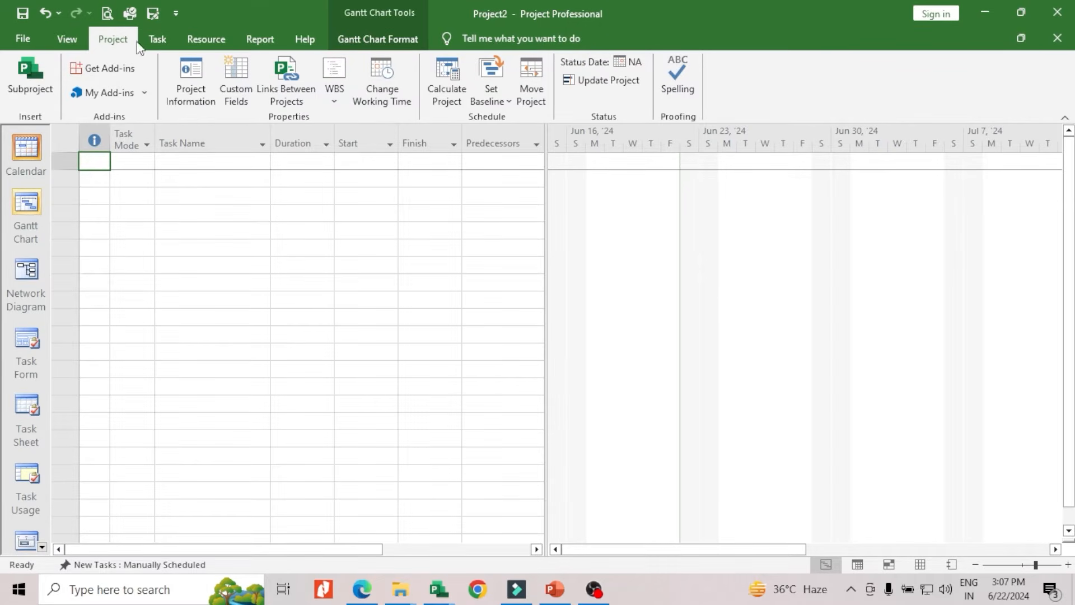
click(391, 107)
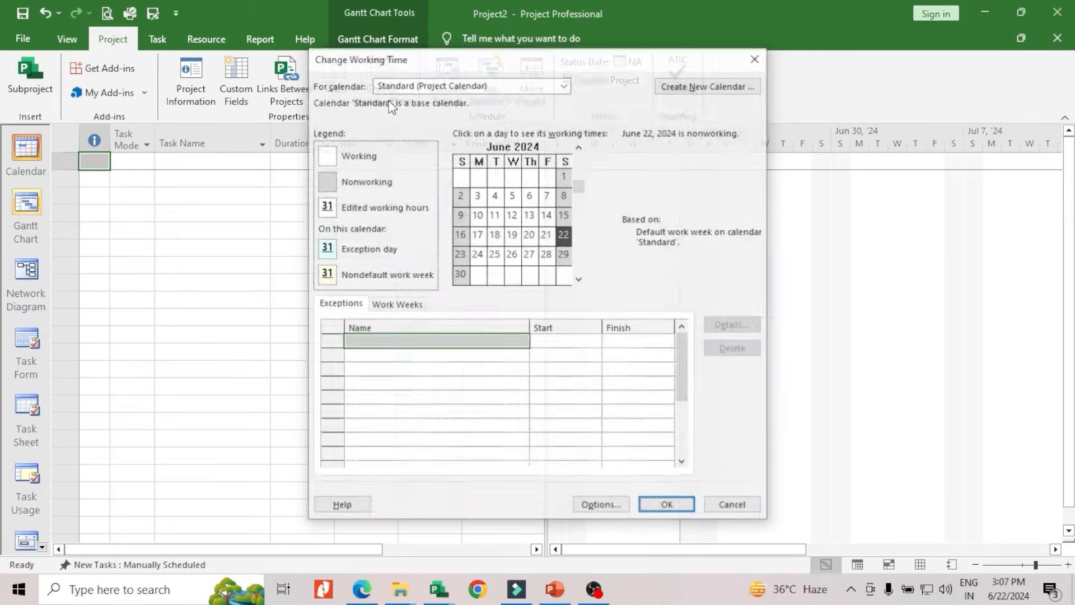
drag(594, 64, 706, 69)
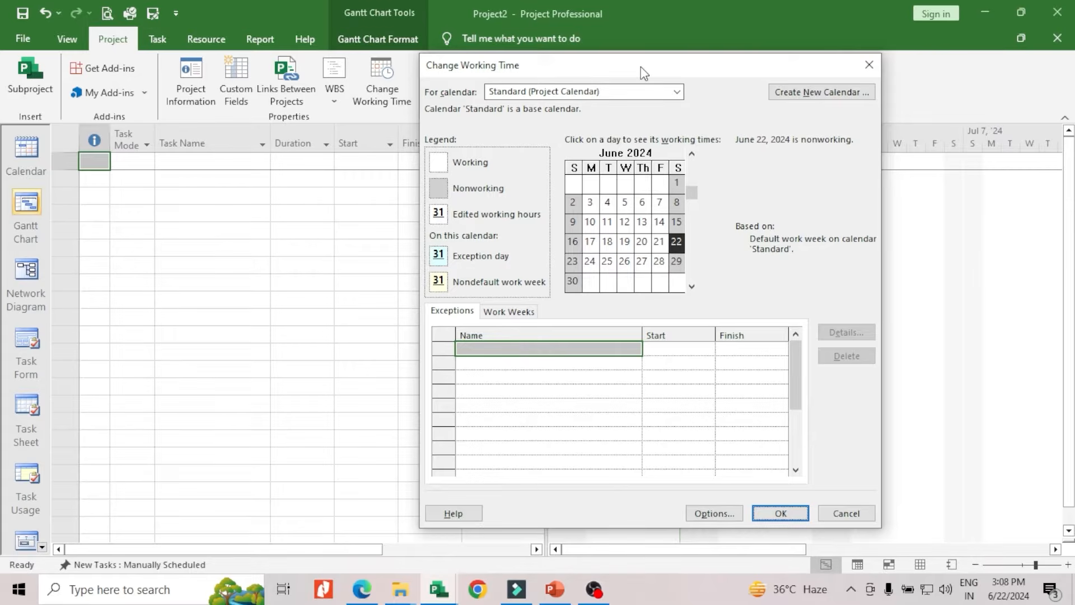
drag(641, 66, 710, 62)
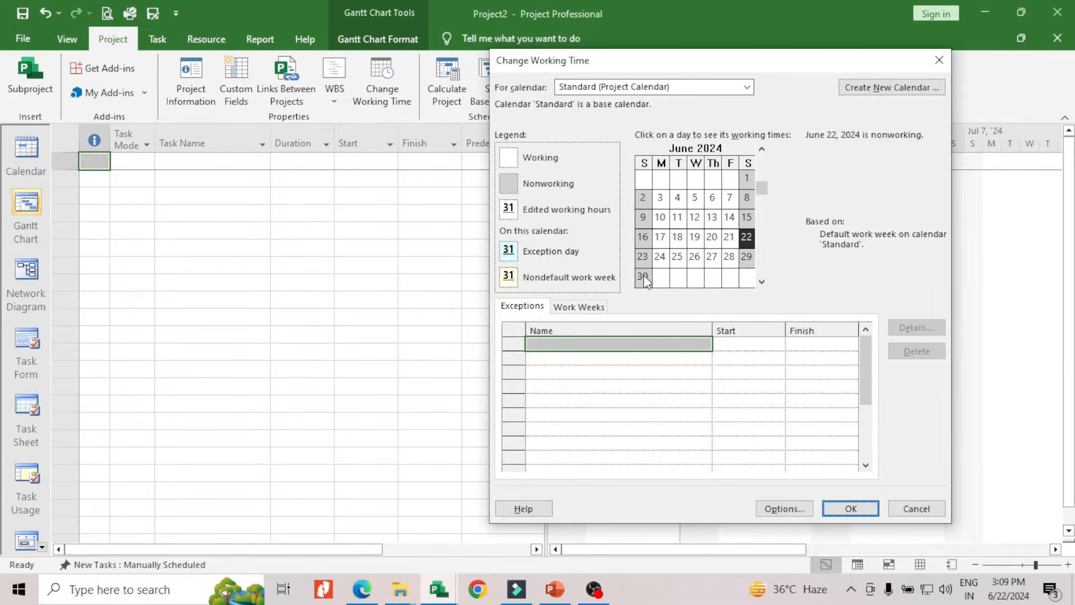
click(692, 217)
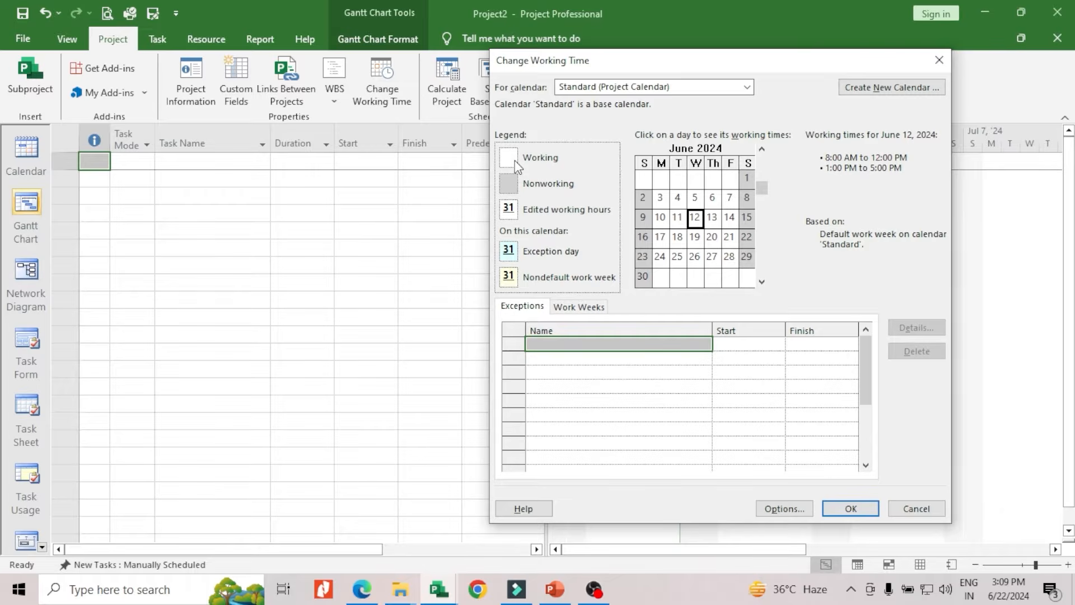
click(662, 200)
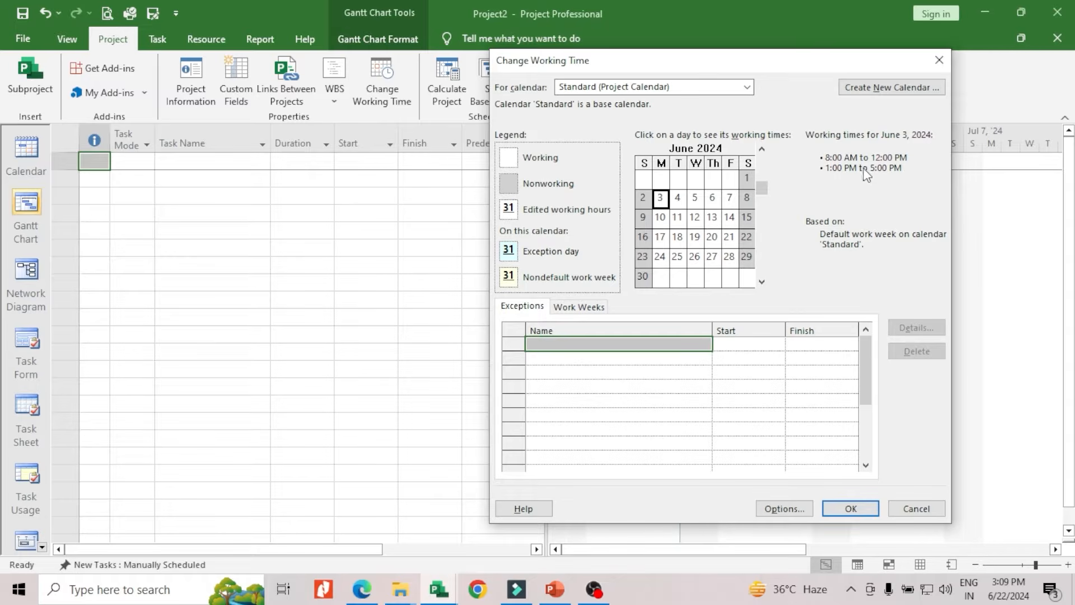
drag(668, 69, 630, 64)
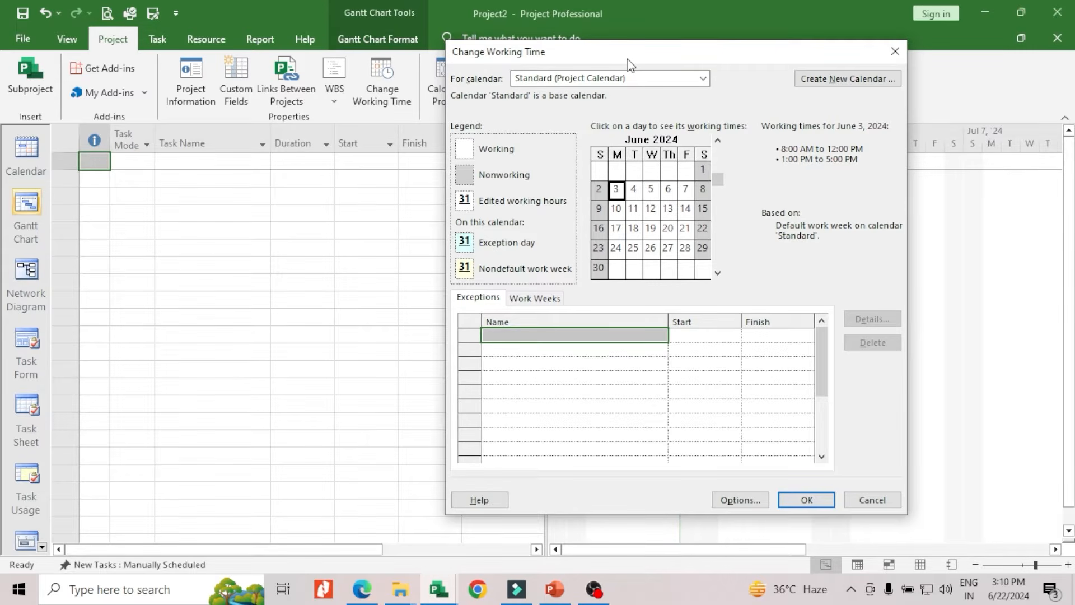
Create a new base calendar named "6 x 8"
click(819, 82)
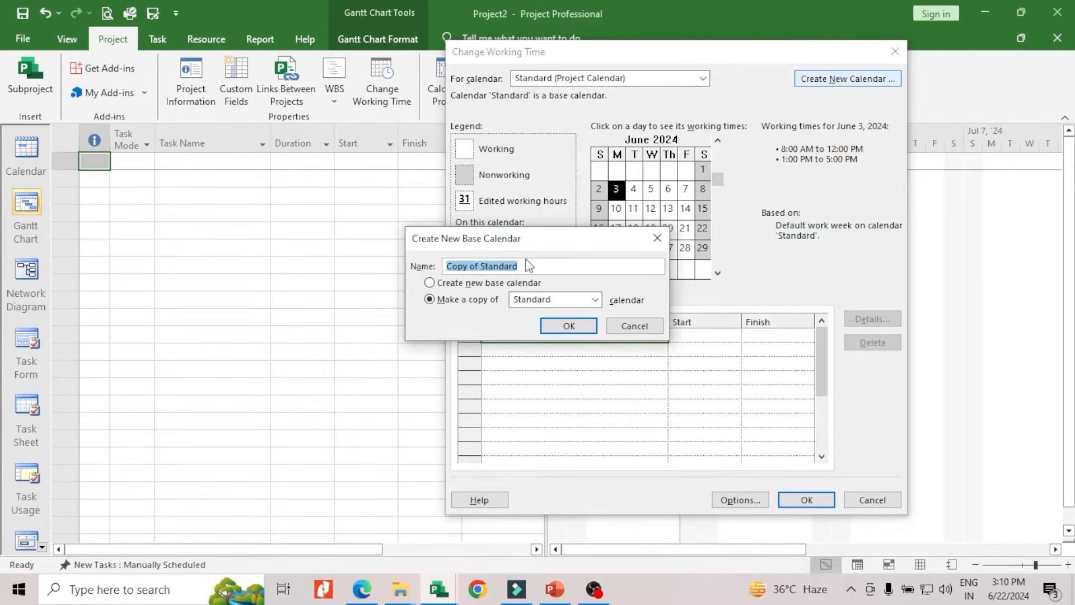
click(435, 283)
click(497, 269)
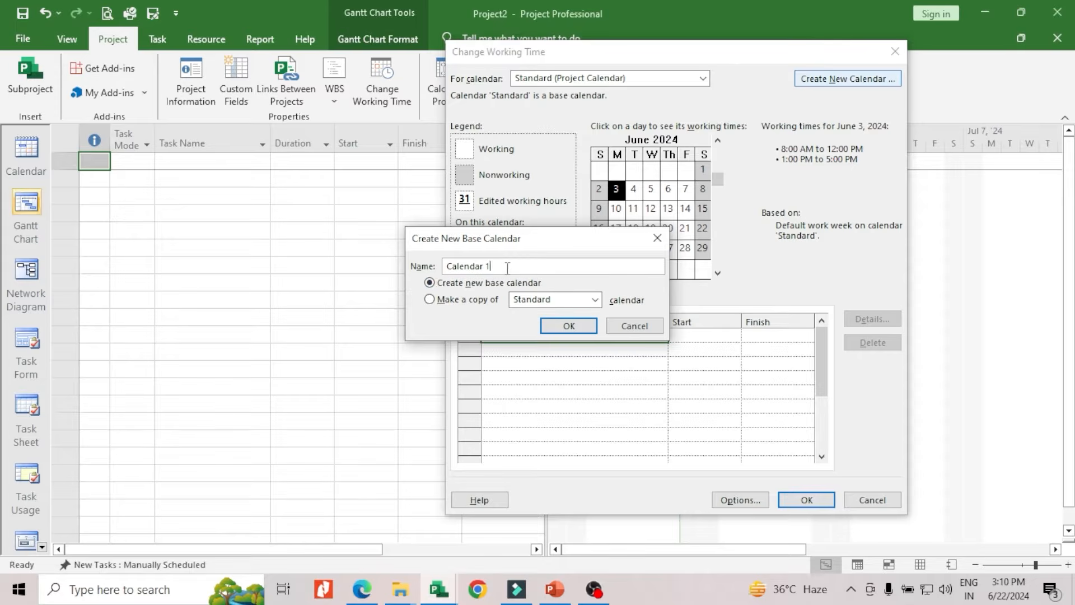
drag(497, 268, 416, 265)
text(6 x 8)
click(569, 327)
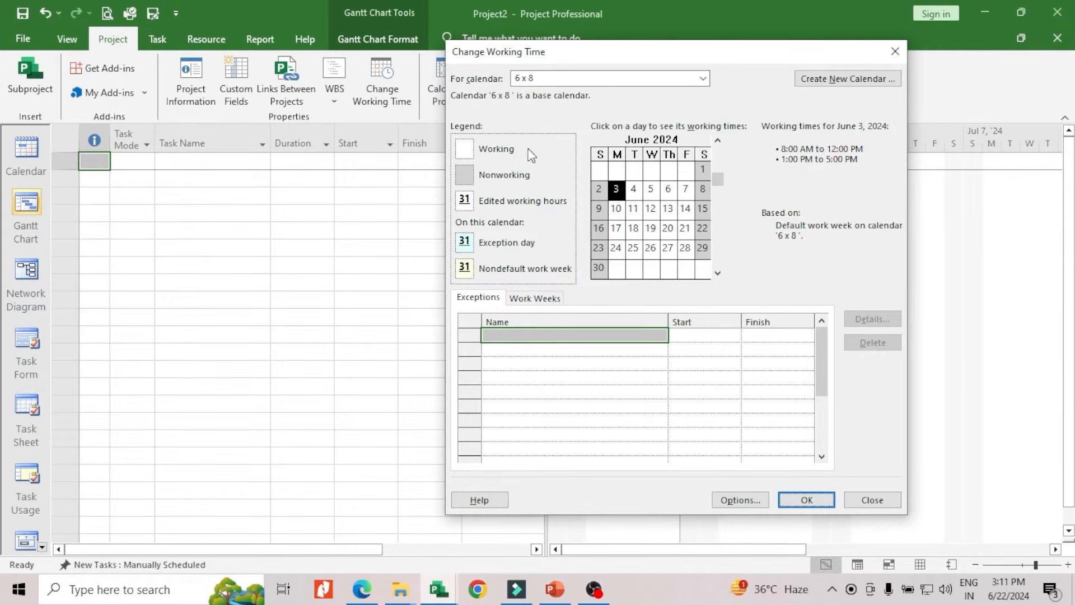
Set Monday to Saturday in the 6 x 8 calendar's default work week to specific working times, 8:00 AM–12:00 PM and 1:00 PM–5:00 PM
click(542, 301)
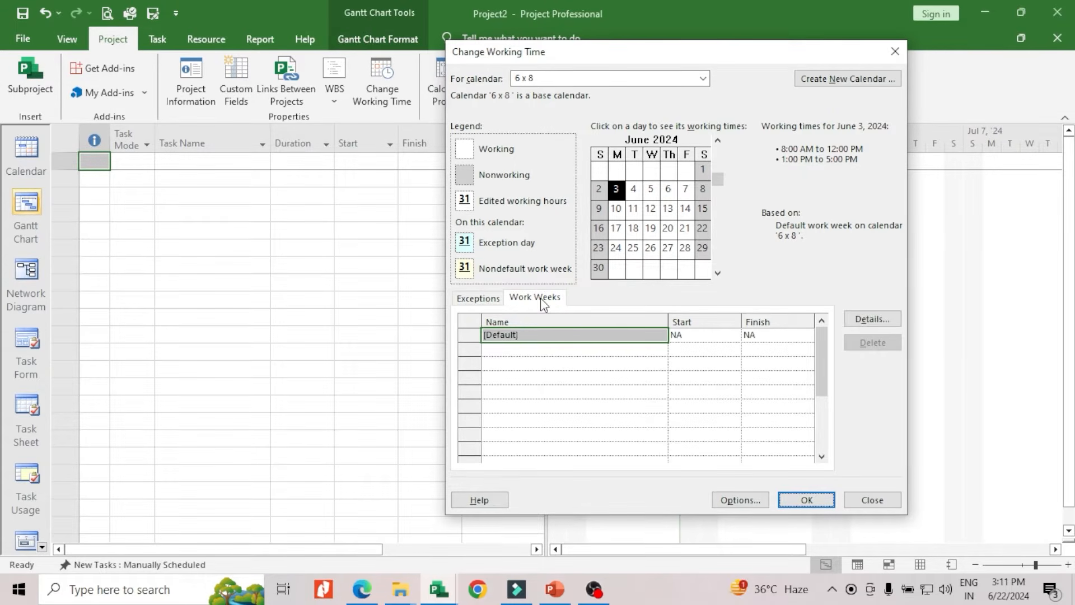
click(871, 325)
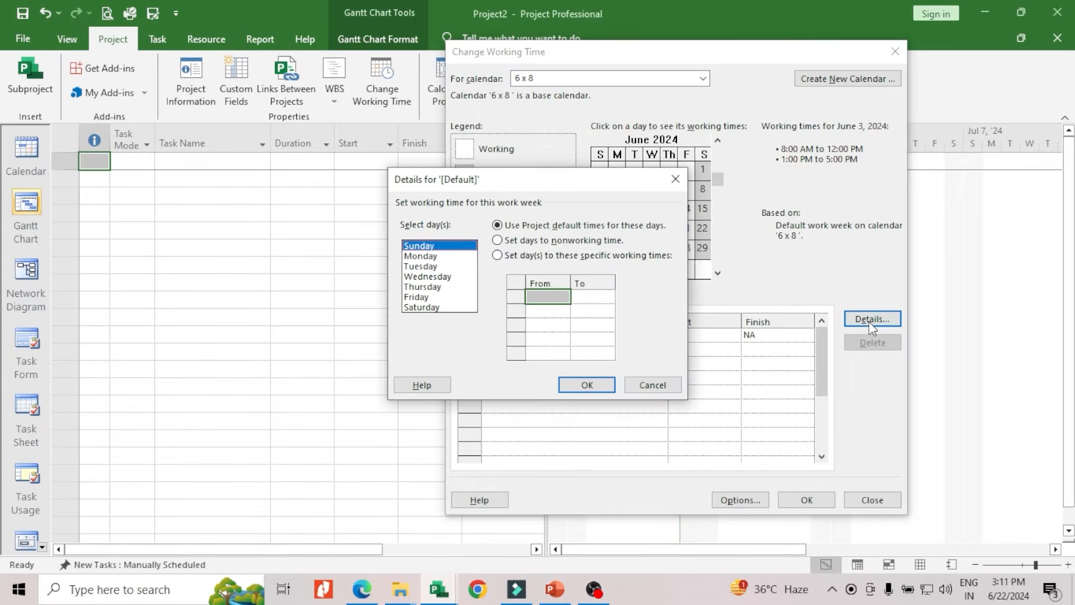
drag(578, 191, 334, 139)
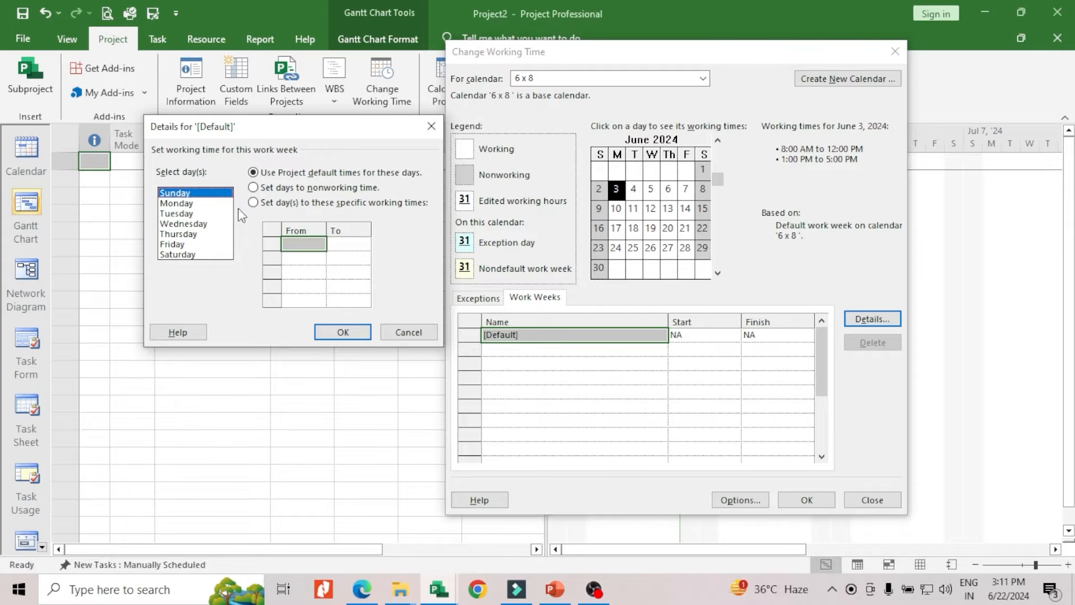
click(185, 208)
drag(186, 210, 192, 258)
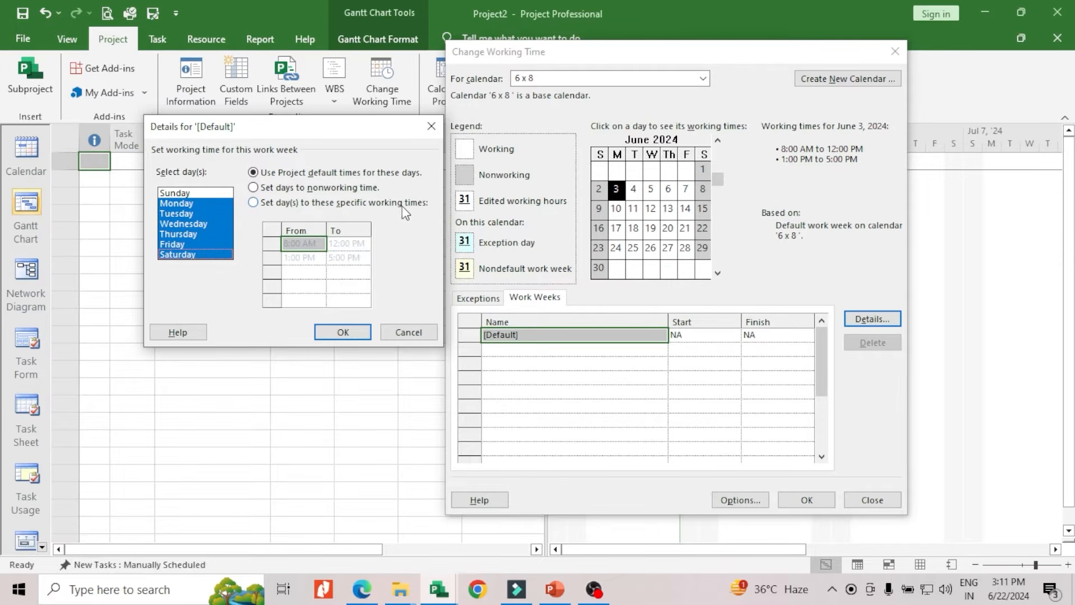
click(254, 203)
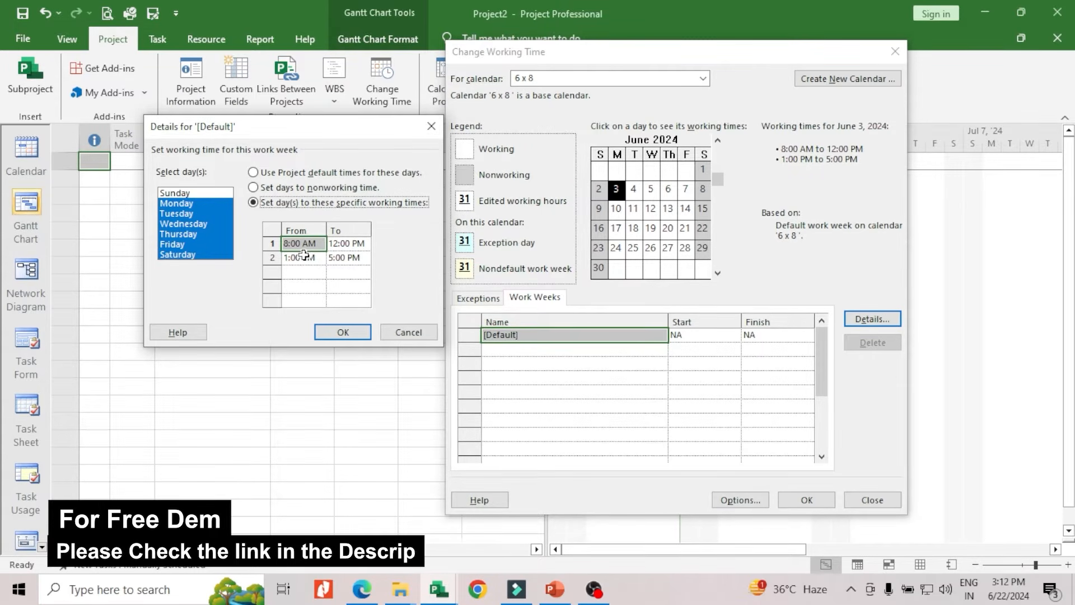
click(353, 341)
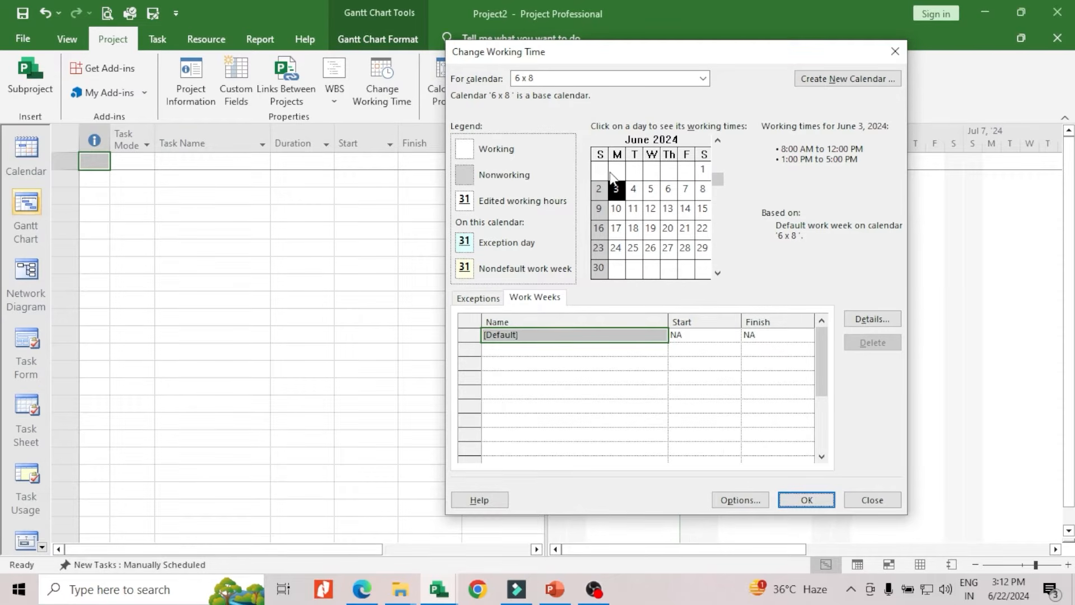
Check the 6 x 8 calendar's working times for several June 2024 dates, including June 4 and June 13
click(638, 193)
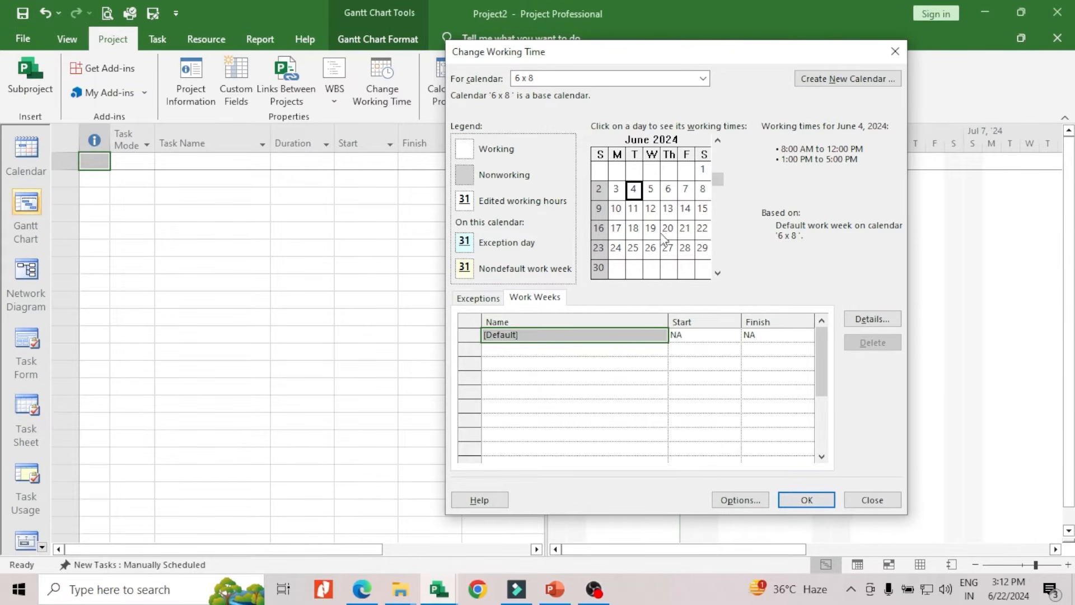
click(646, 212)
click(631, 213)
click(632, 231)
click(649, 231)
click(667, 212)
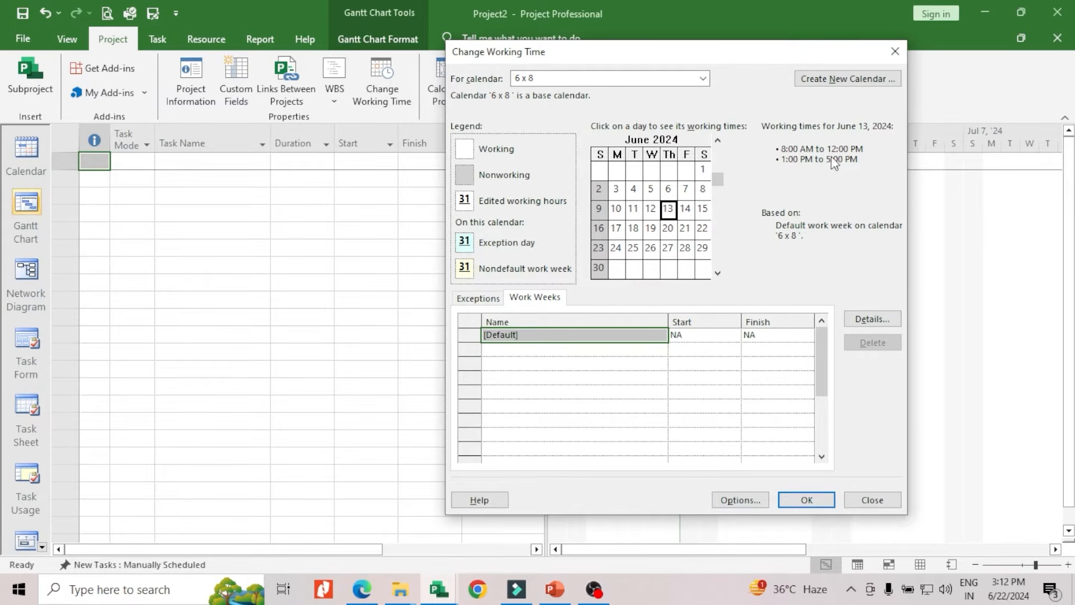
click(648, 247)
drag(656, 66, 621, 45)
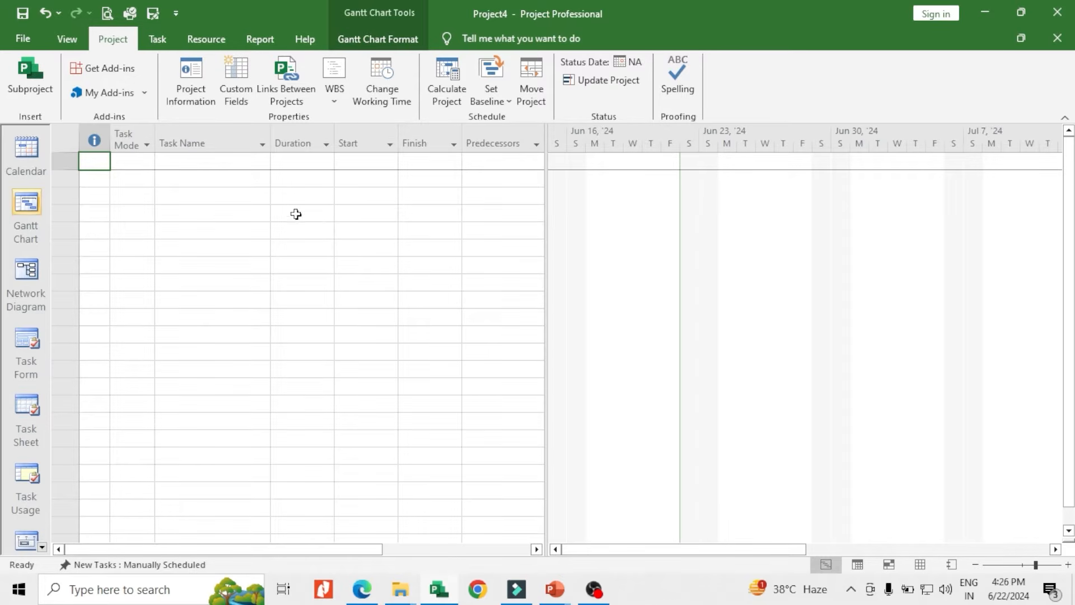
click(66, 40)
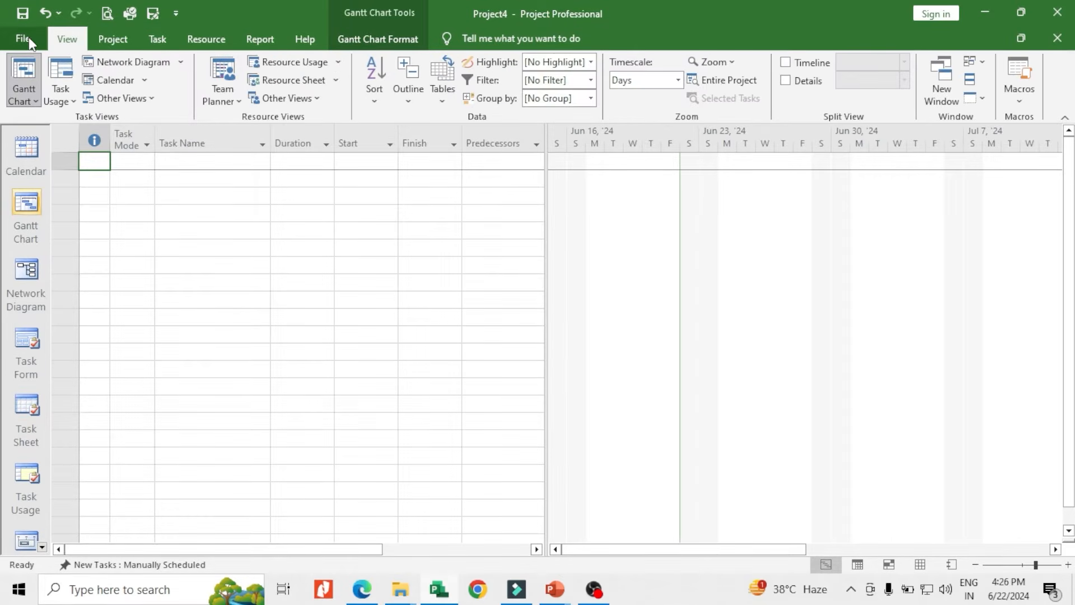
click(25, 40)
click(24, 28)
click(108, 41)
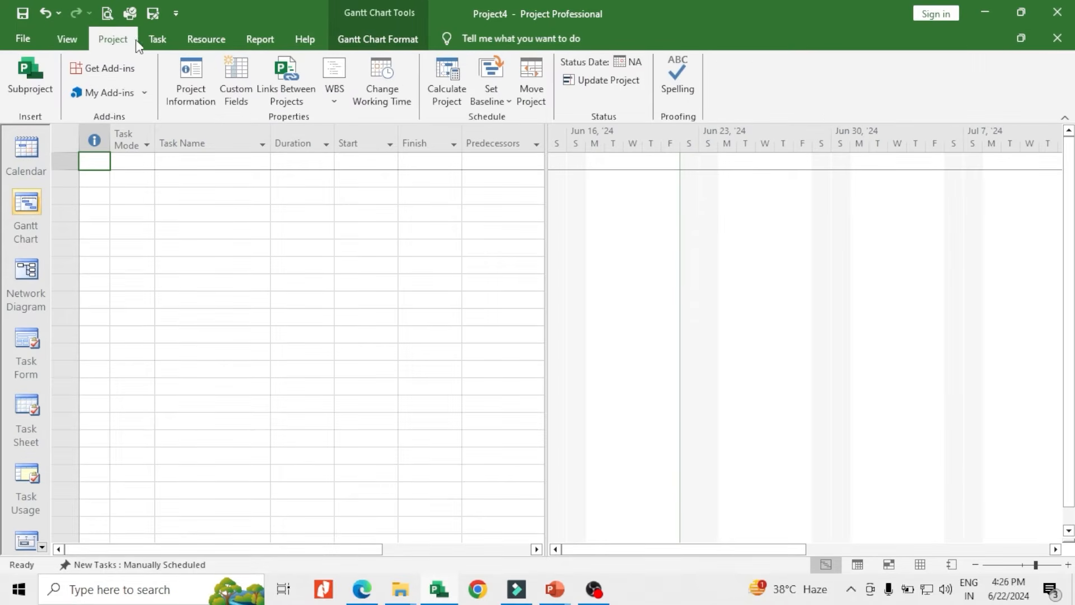
click(157, 40)
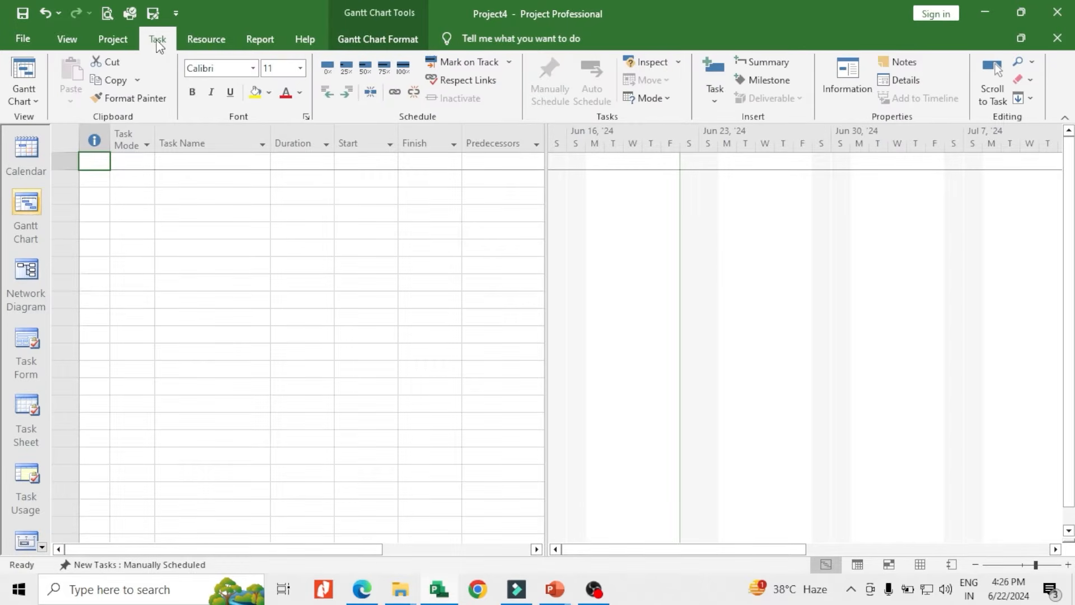
Review the Standard project calendar in the Change Working Time dialog
click(119, 44)
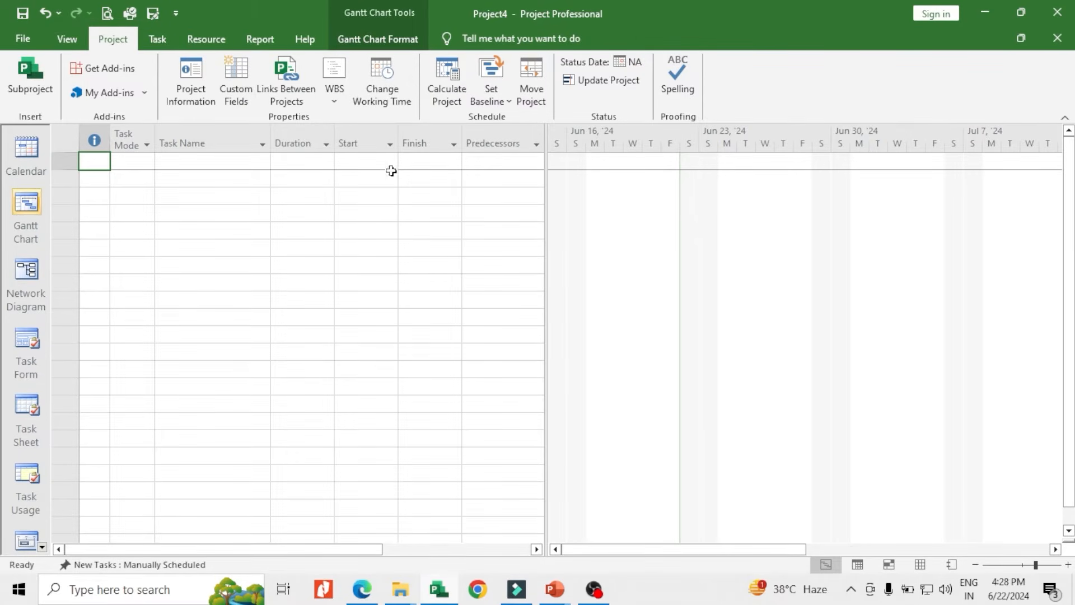
click(384, 104)
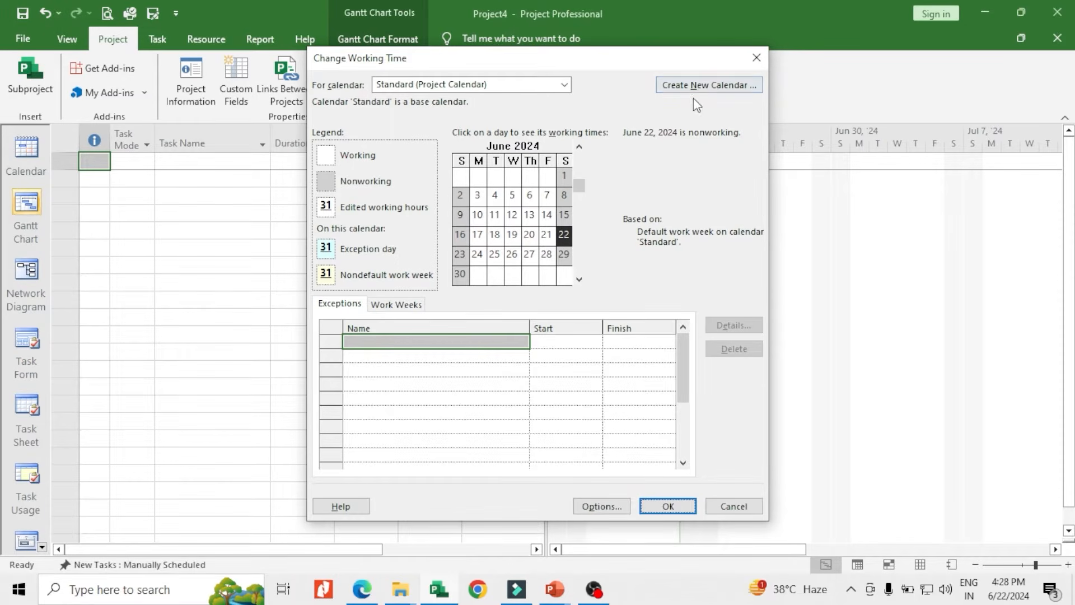
drag(631, 64, 729, 52)
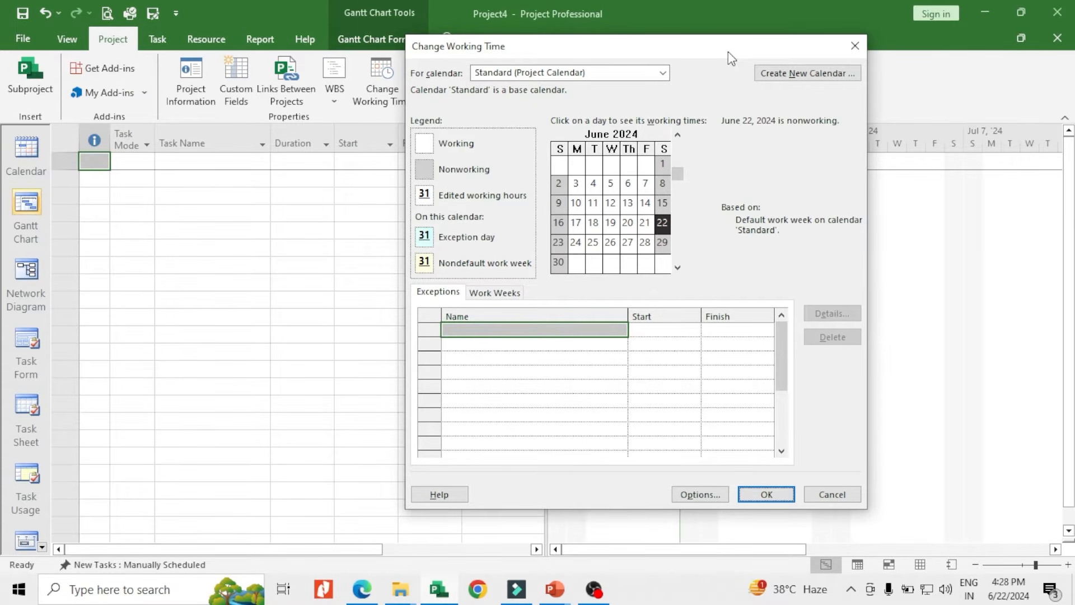
click(766, 495)
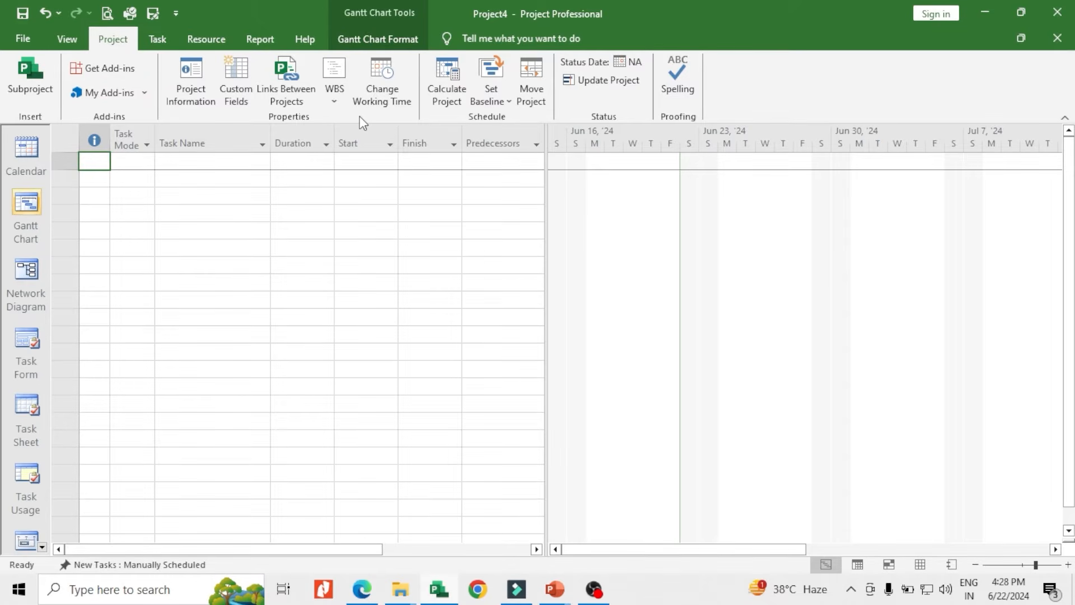
Set the project's calendar to 6 X 8 in the Project Information and recheck the setting
click(193, 93)
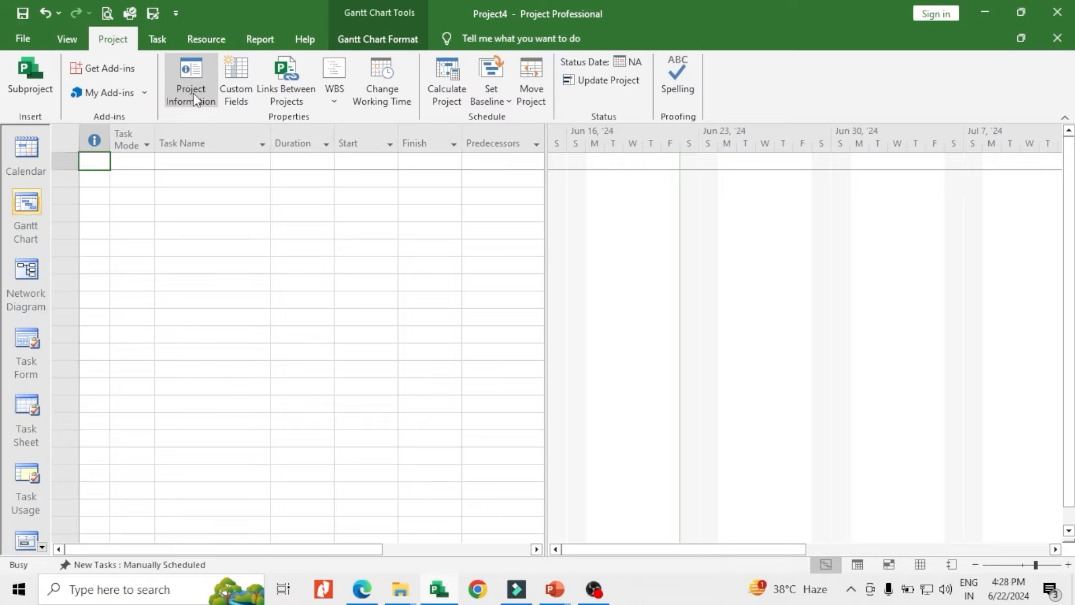
drag(487, 127, 314, 191)
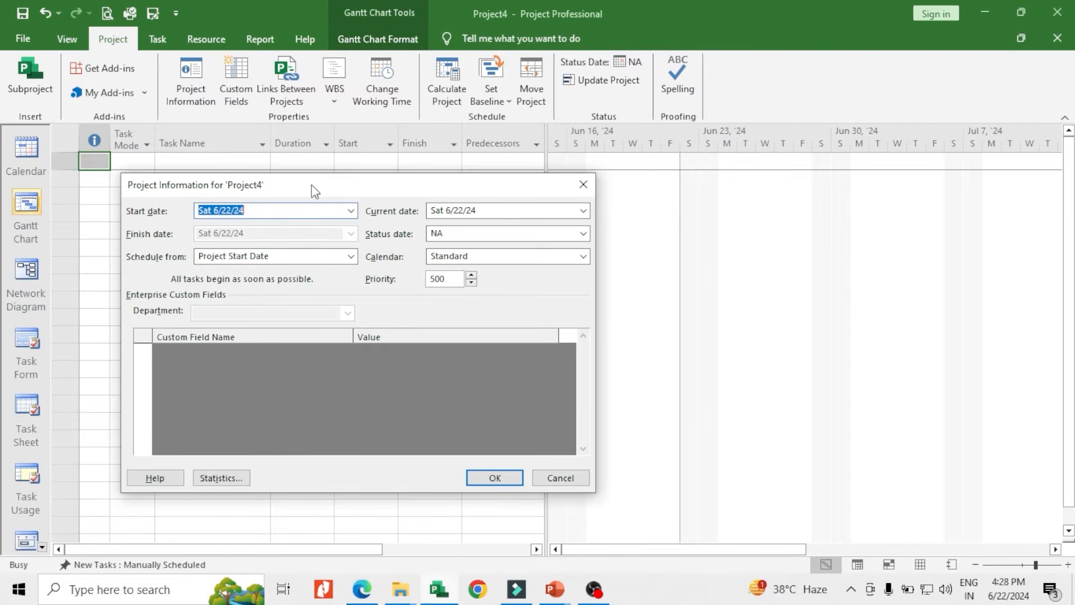
click(350, 212)
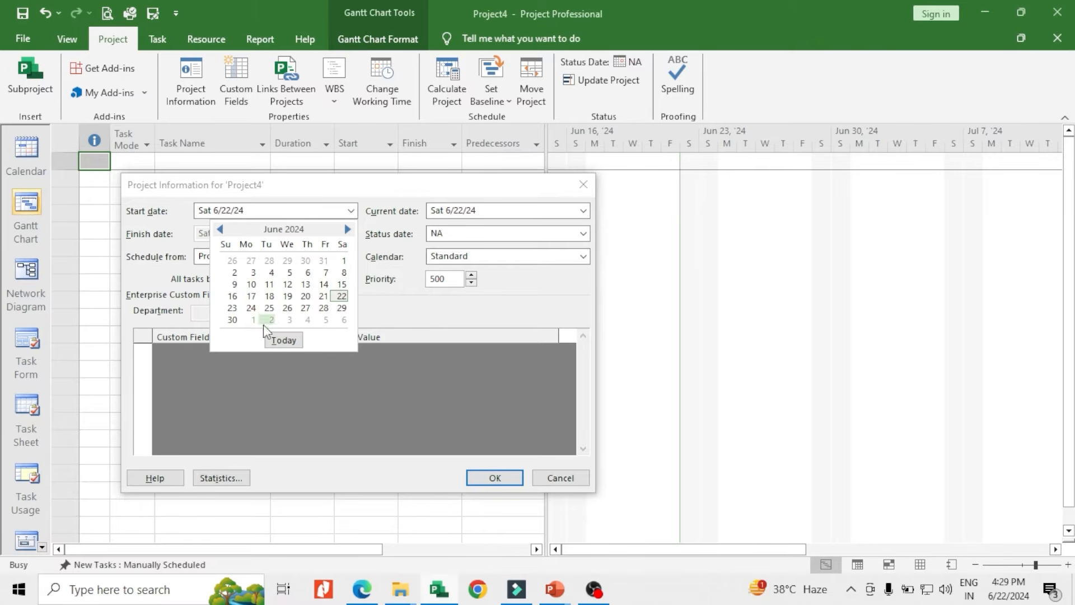
click(361, 191)
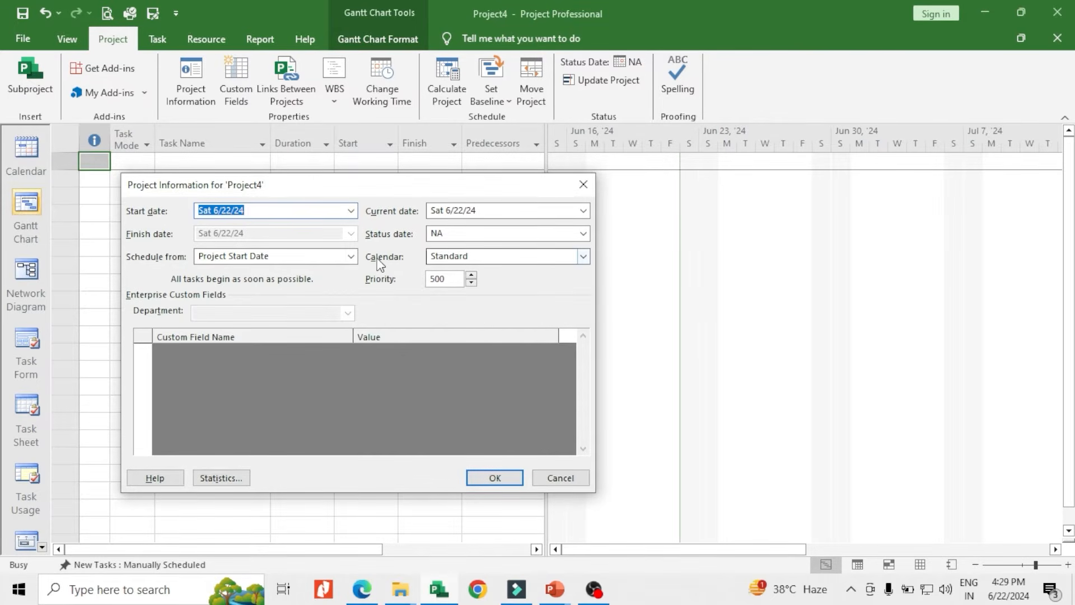
click(582, 257)
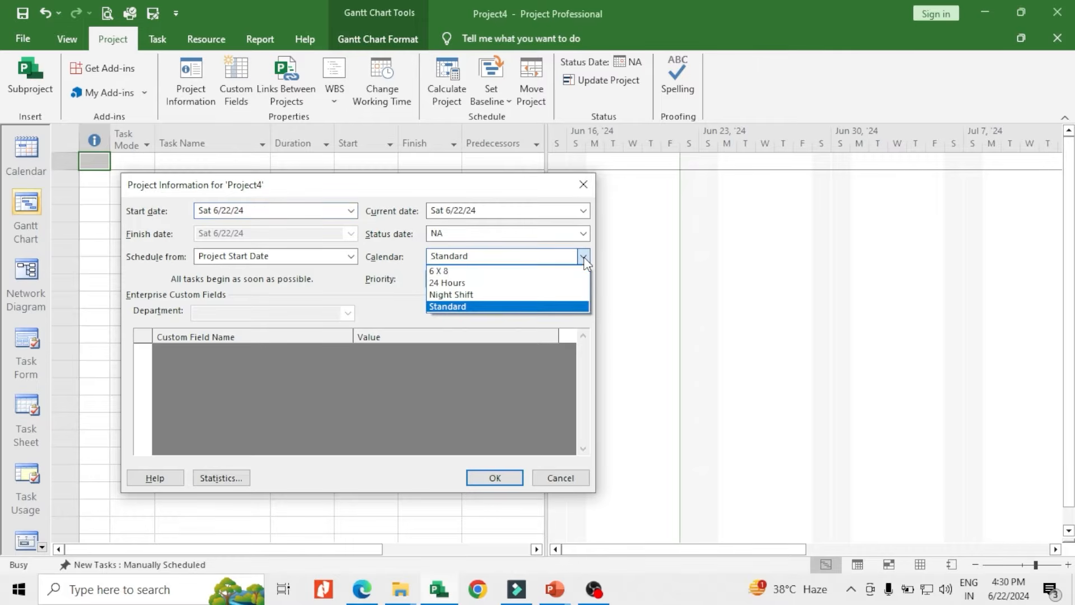
click(454, 272)
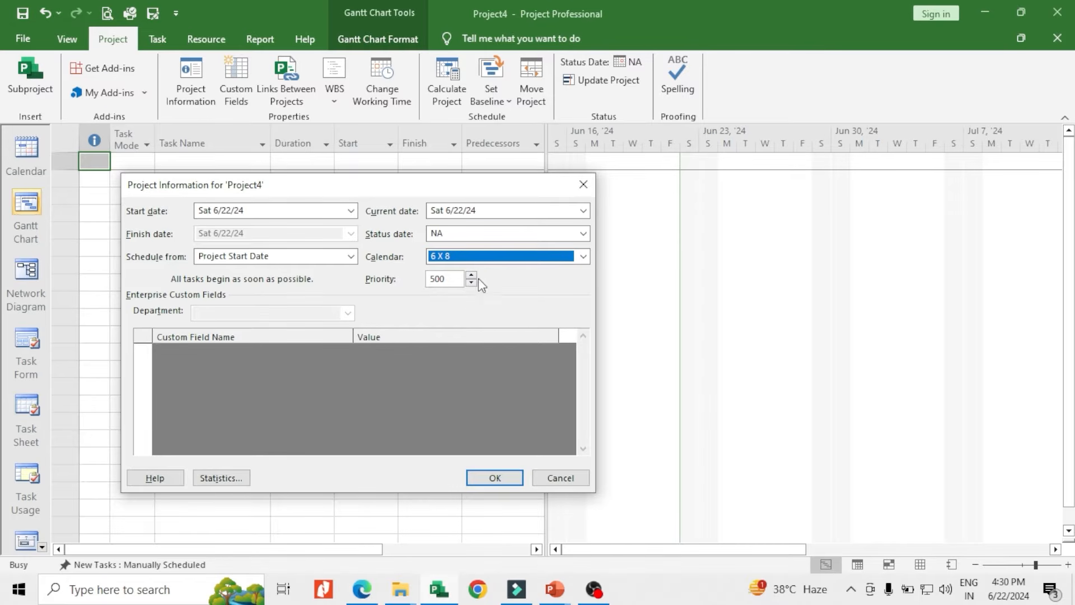
click(493, 476)
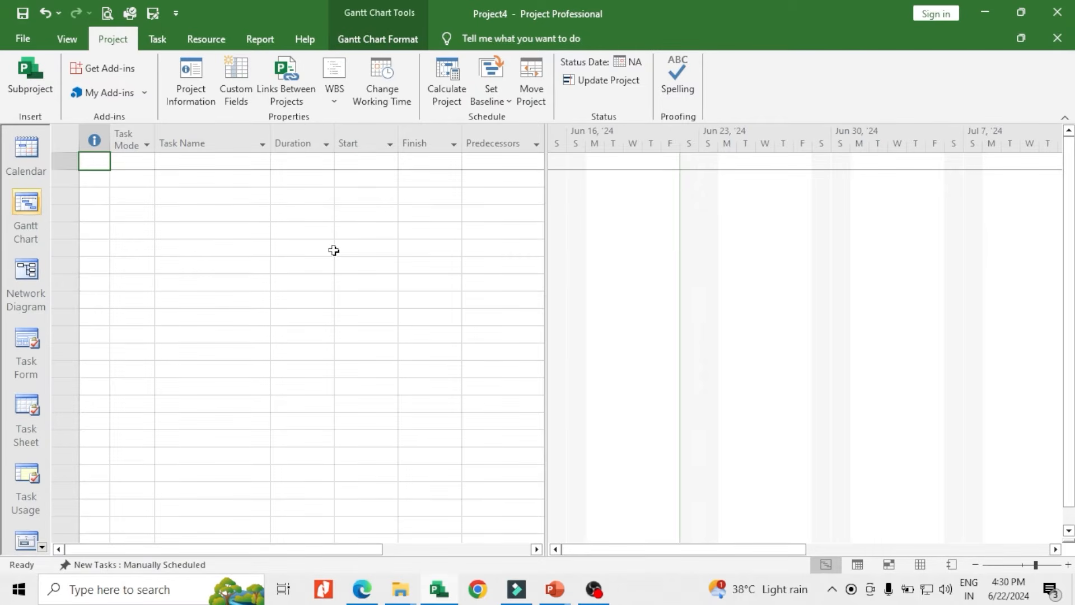
click(186, 101)
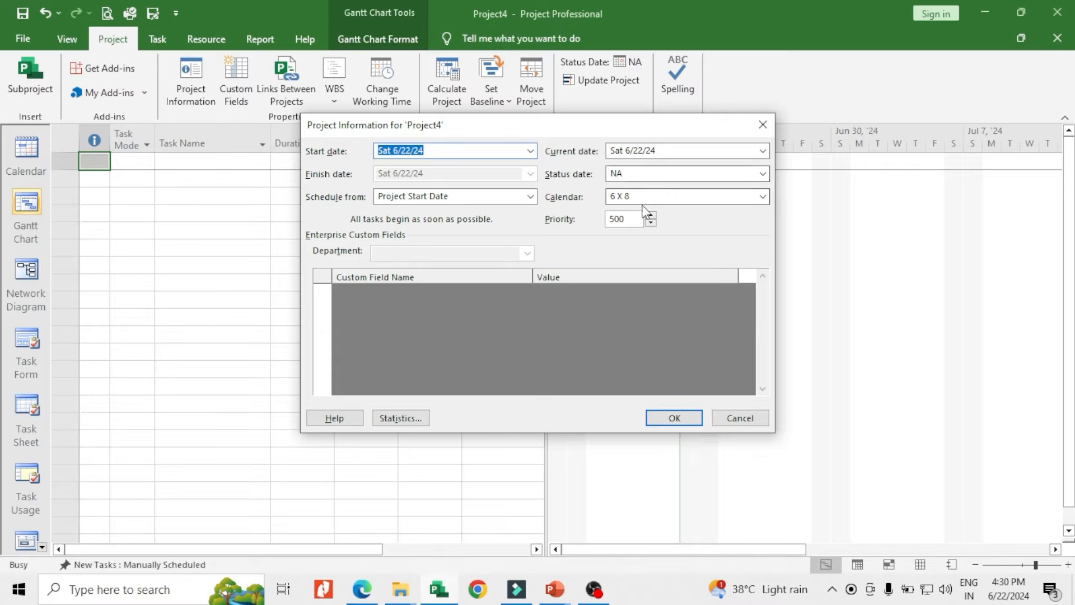
click(763, 124)
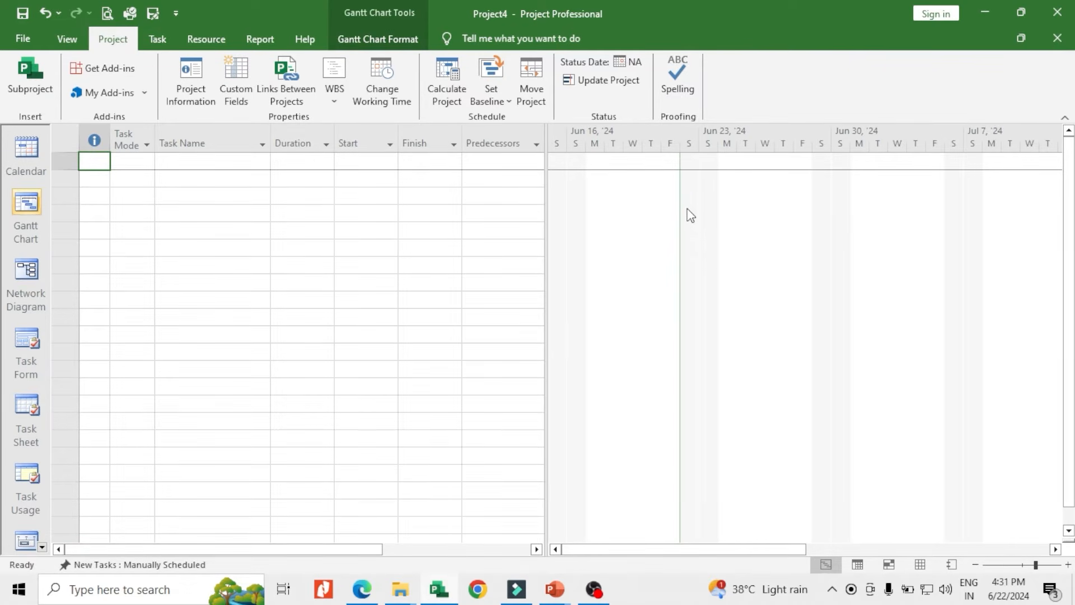
Set the Gantt chart's non-working time to follow the 6 X 8 (Project Calendar) and shade it light grey
right_click(691, 184)
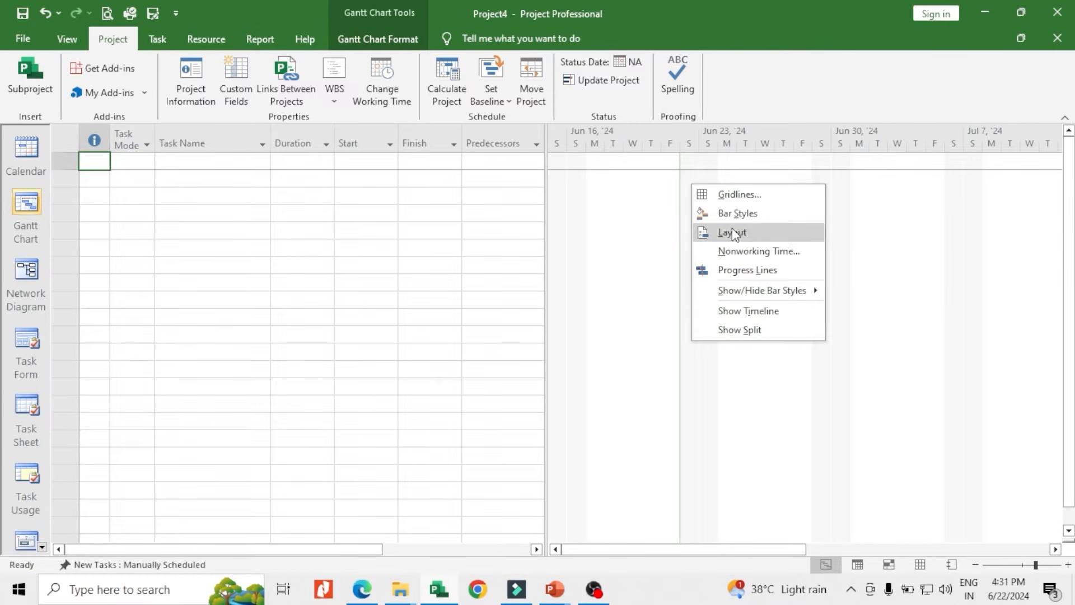
click(744, 253)
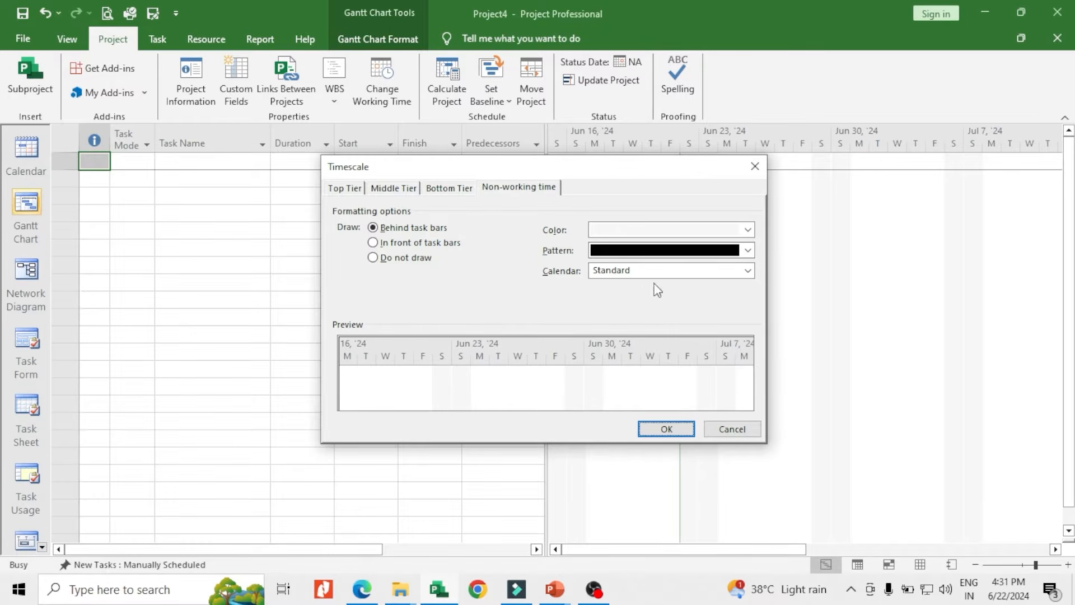
click(682, 273)
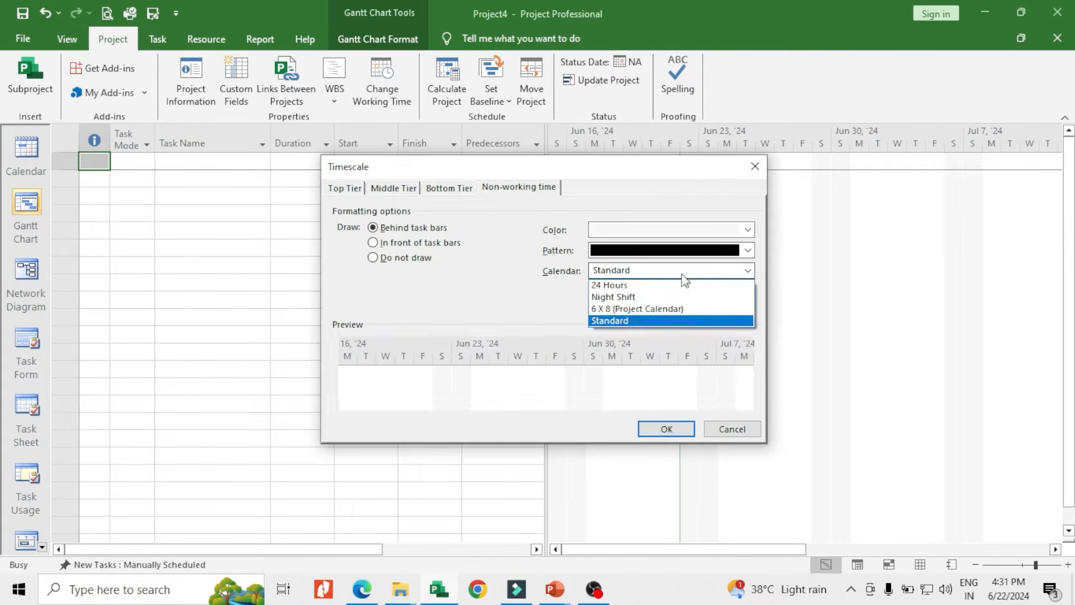
click(617, 312)
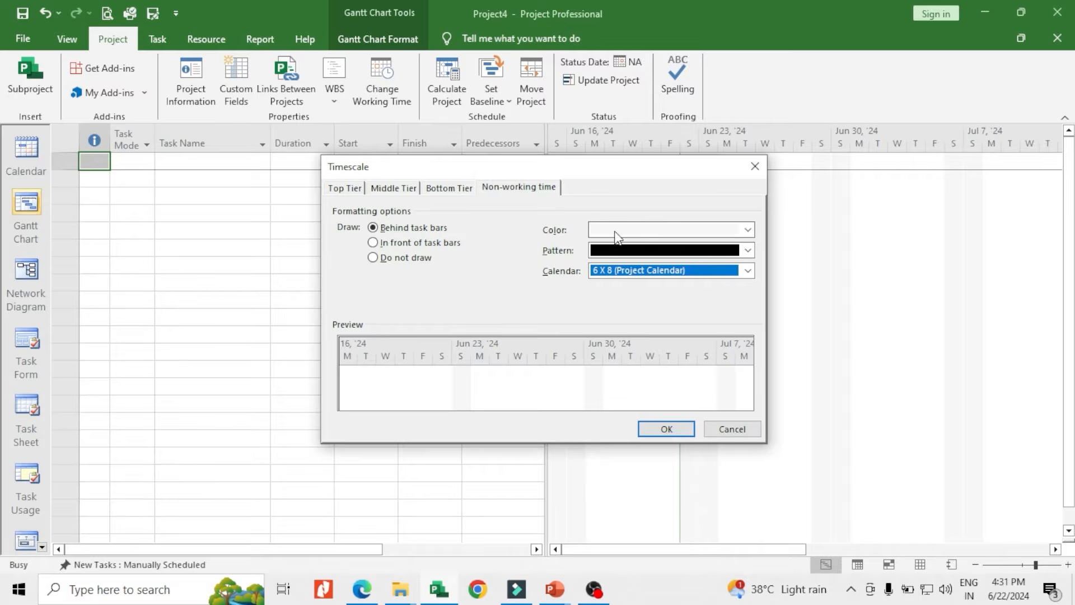
click(747, 231)
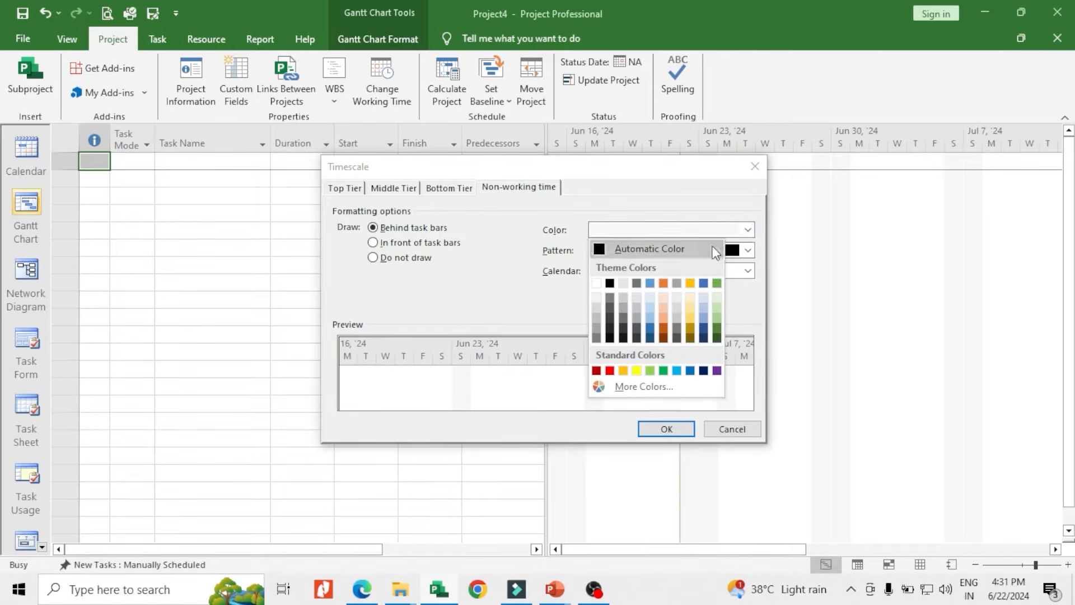
click(597, 307)
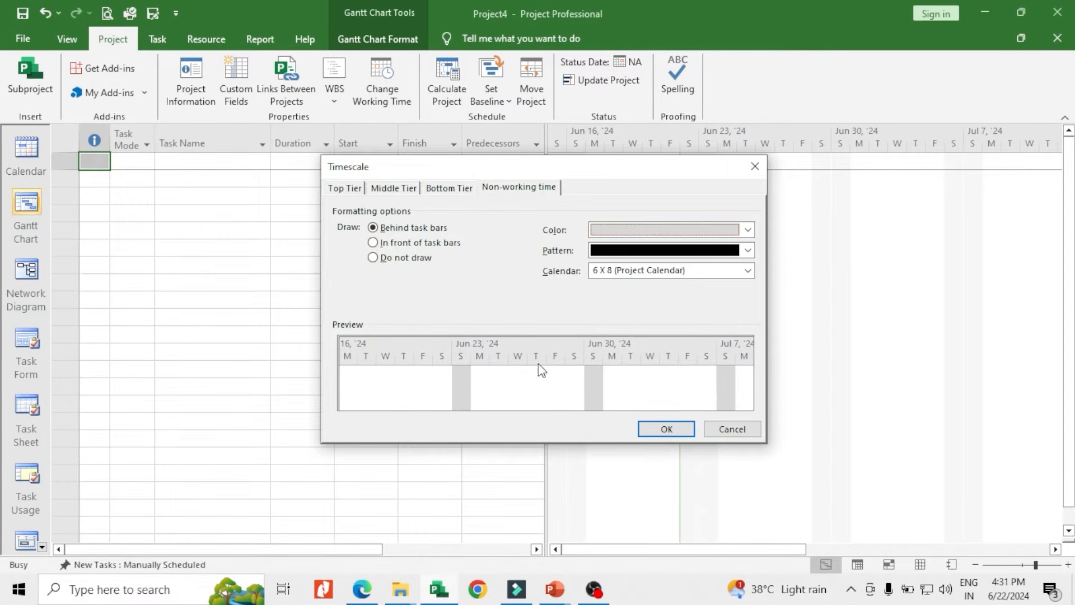
click(653, 430)
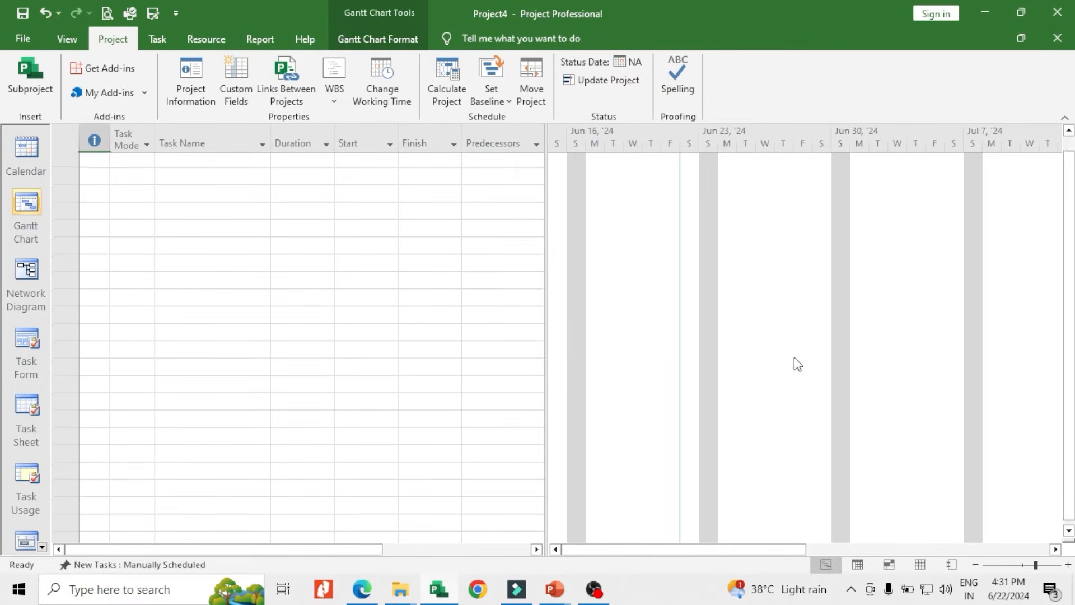
click(723, 161)
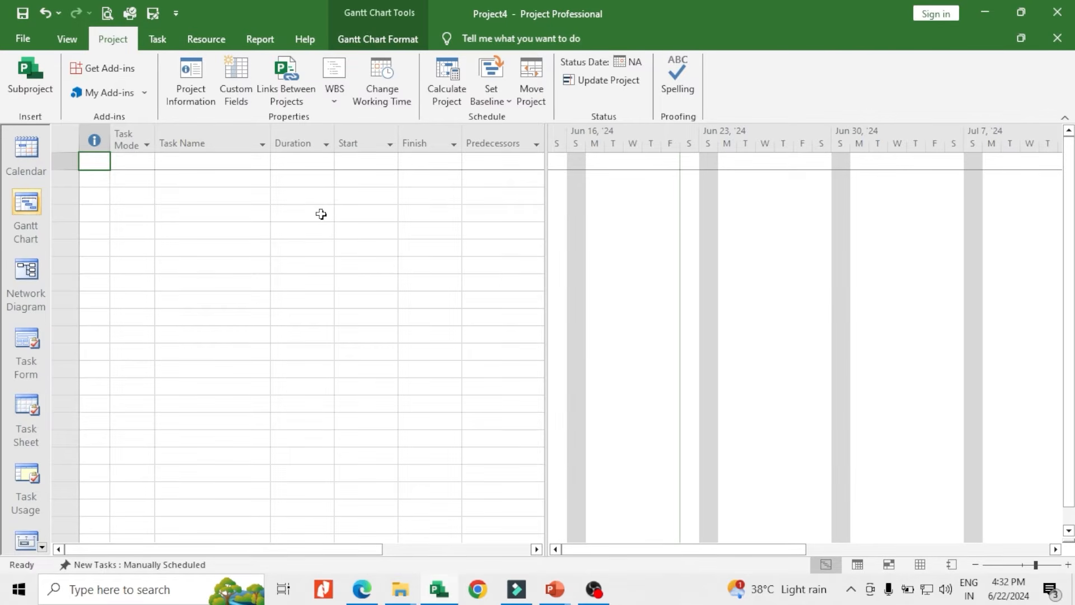
Show the project summary task, narrow the Task Name column and widen the Duration, Start and Finish columns to fit the full dates
click(379, 46)
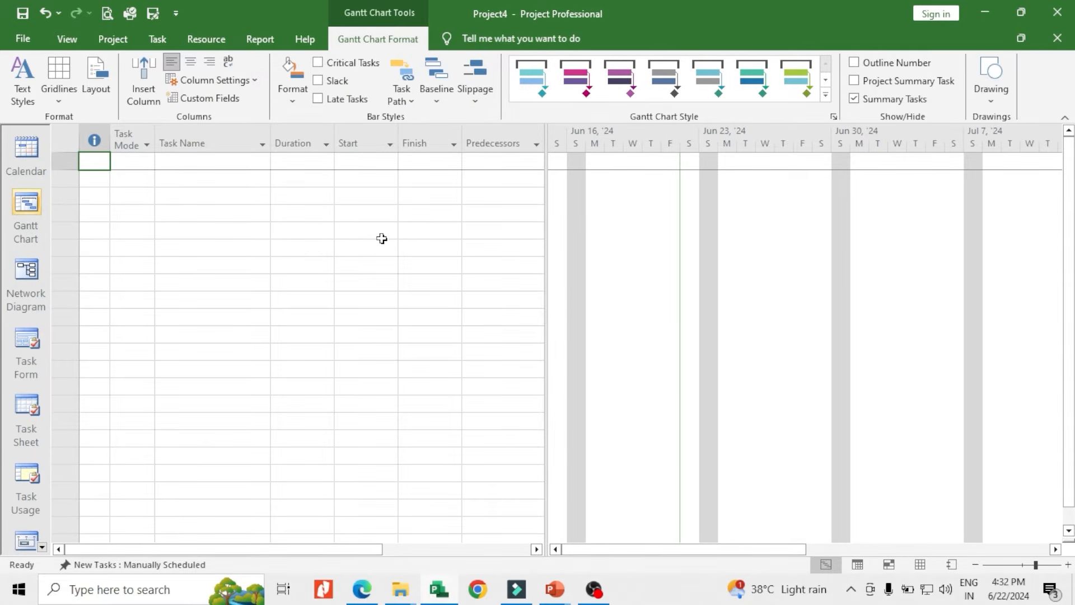
click(855, 81)
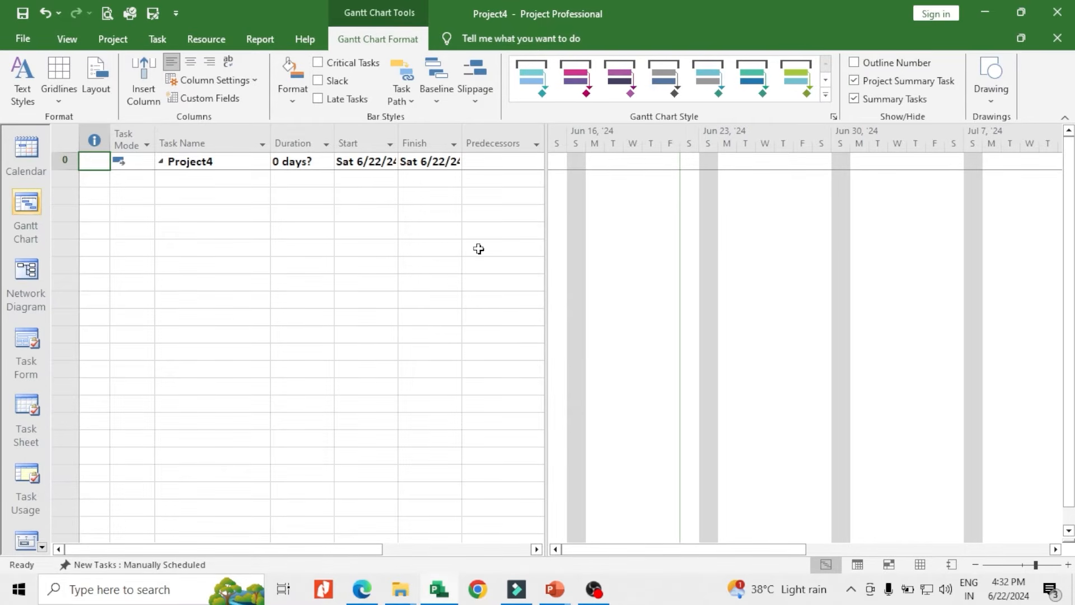
drag(269, 155, 243, 160)
drag(434, 152, 453, 158)
drag(370, 137, 390, 140)
drag(322, 155, 320, 160)
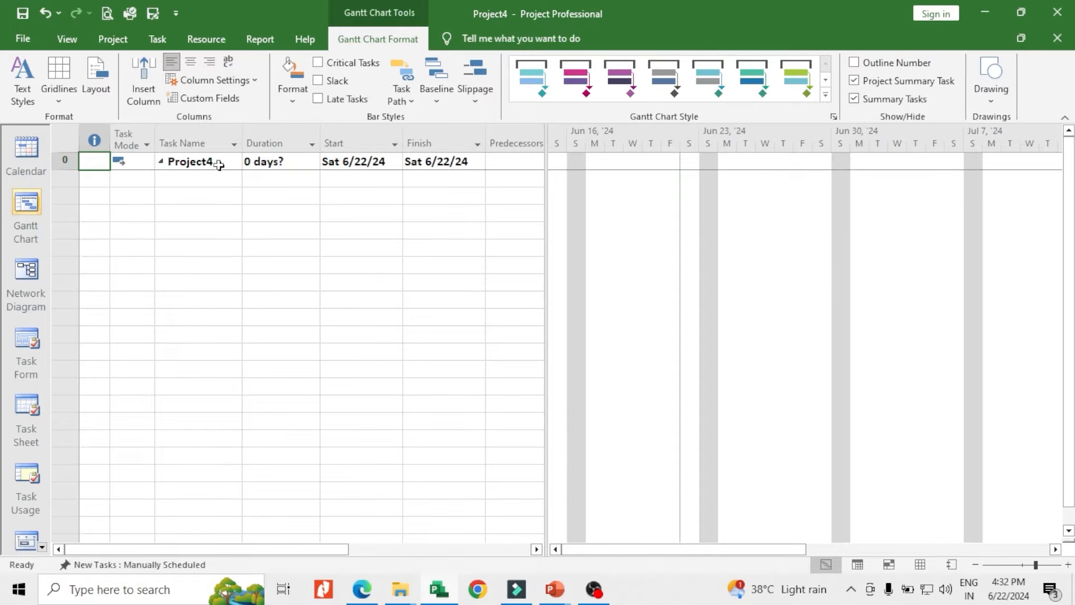
View the general details of the project summary task in the Summary Task Information dialog
click(219, 162)
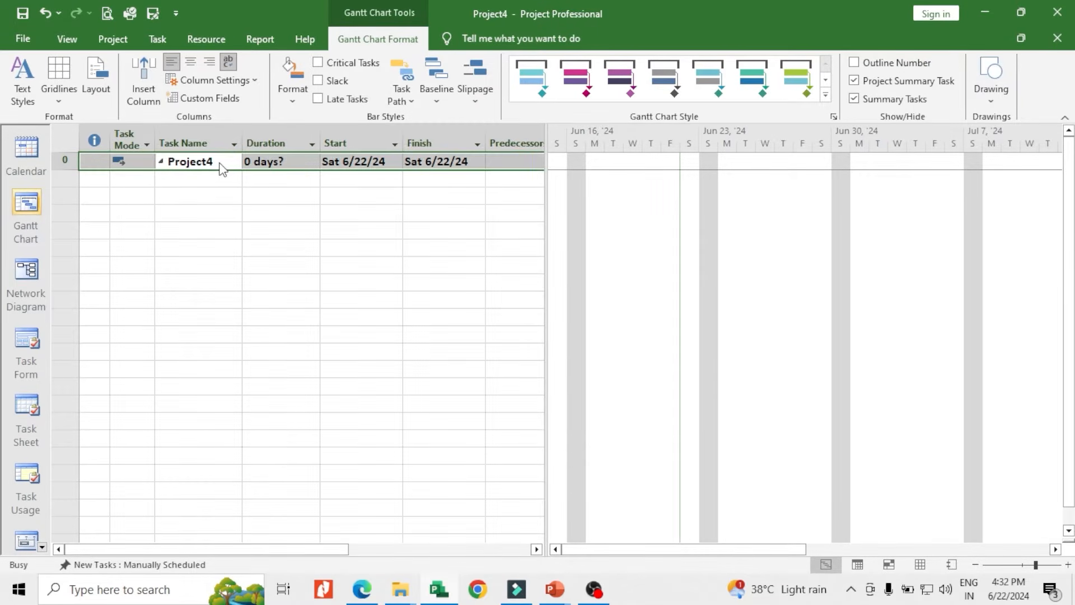
double_click(221, 163)
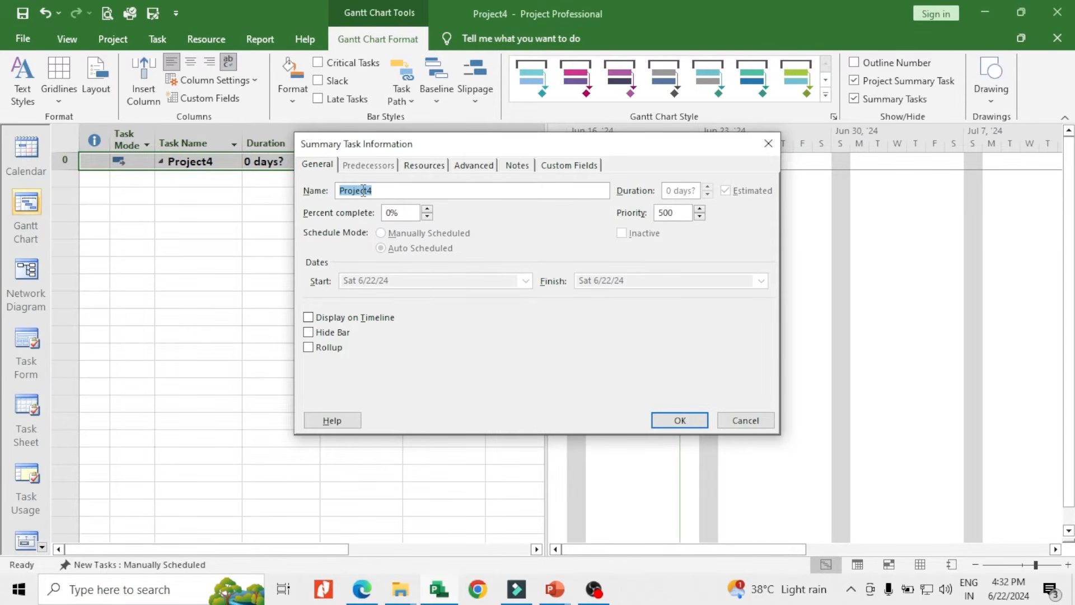
click(769, 143)
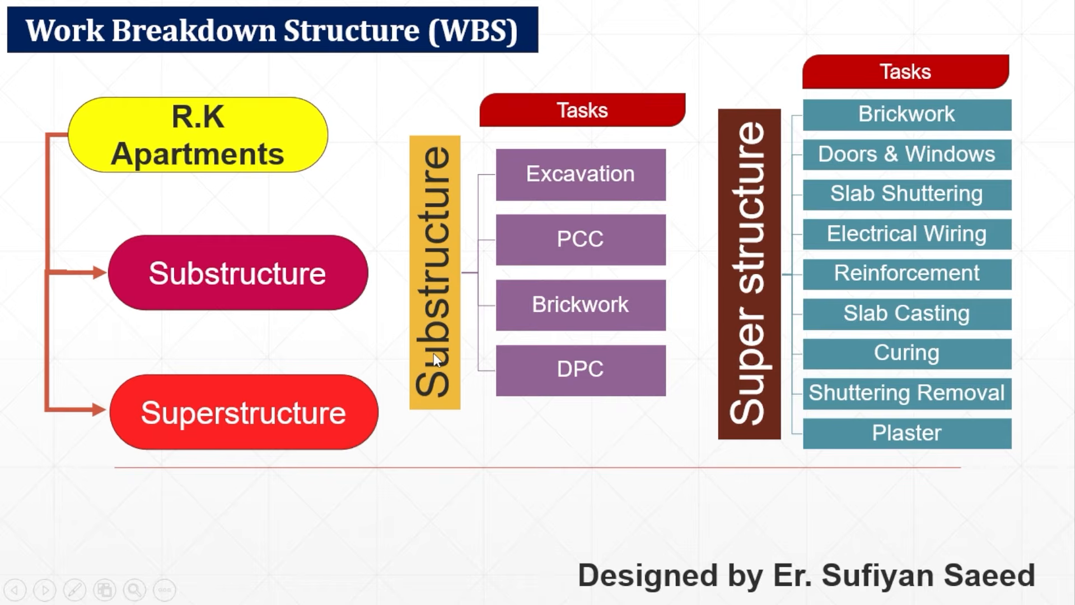
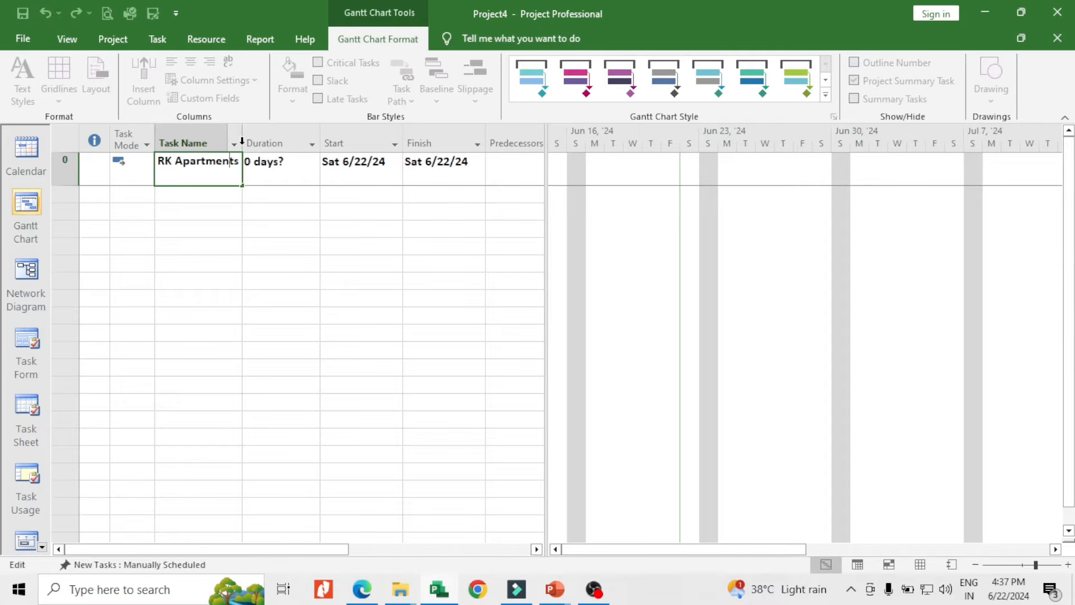
Widen the Task Name and Duration columns and enlarge the task table until the Predecessors column shows fully
click(246, 158)
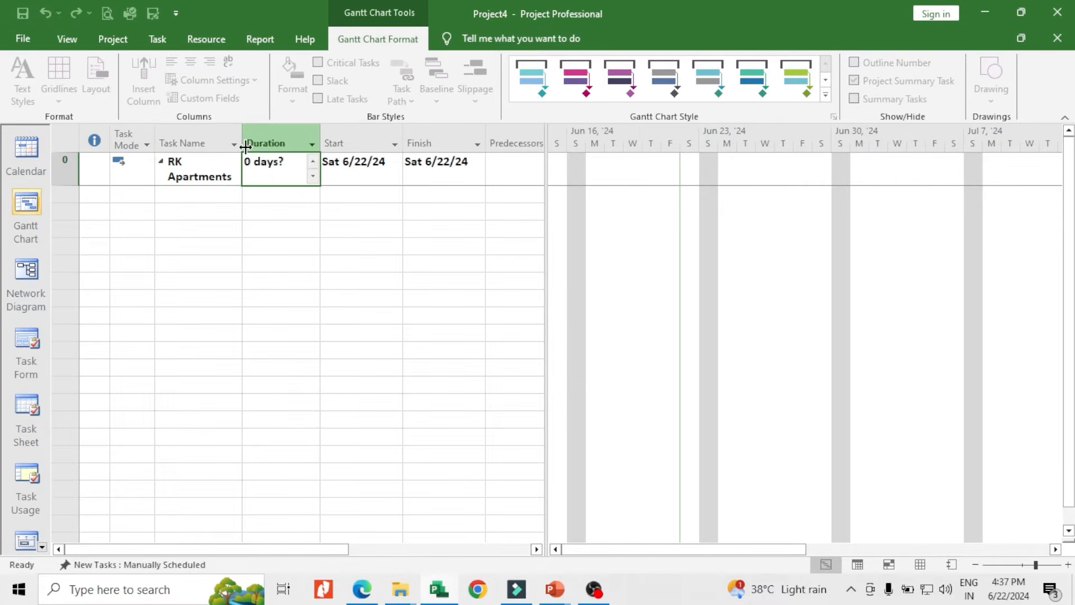
drag(243, 152, 258, 151)
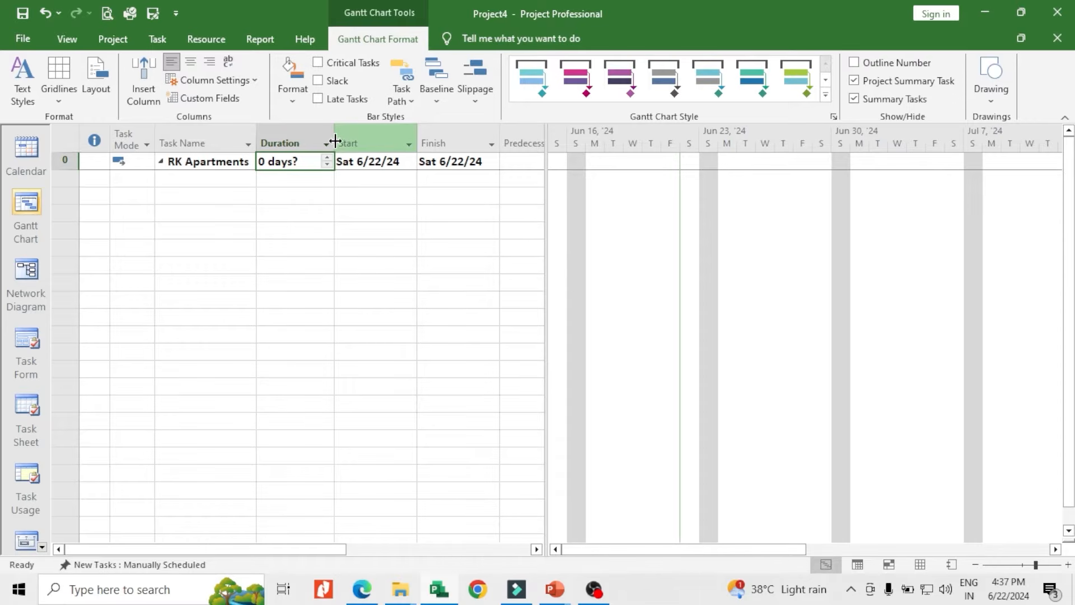
drag(334, 142, 344, 141)
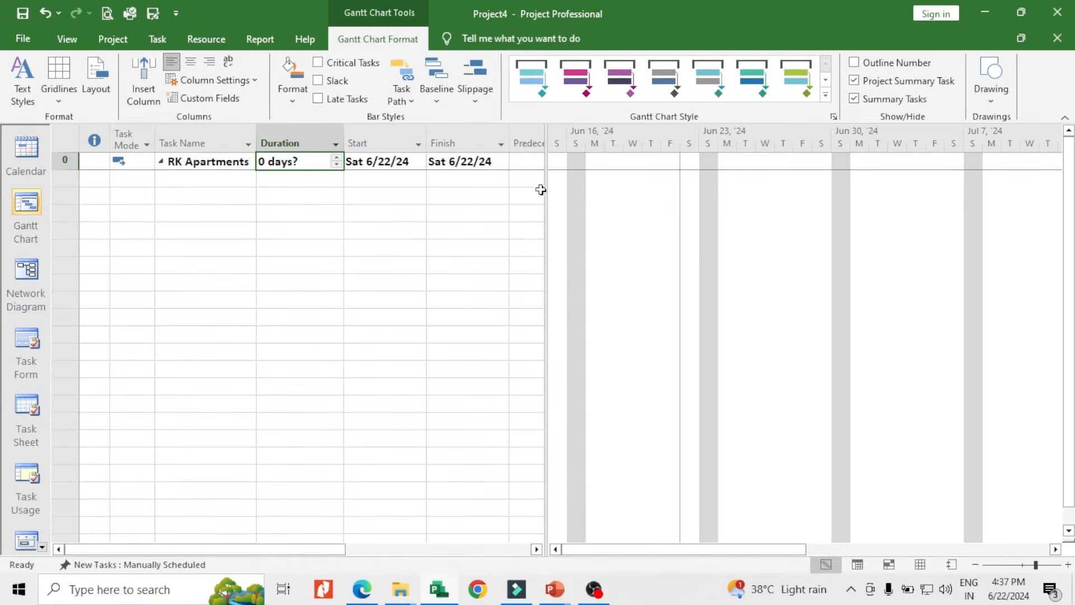
drag(547, 184, 596, 217)
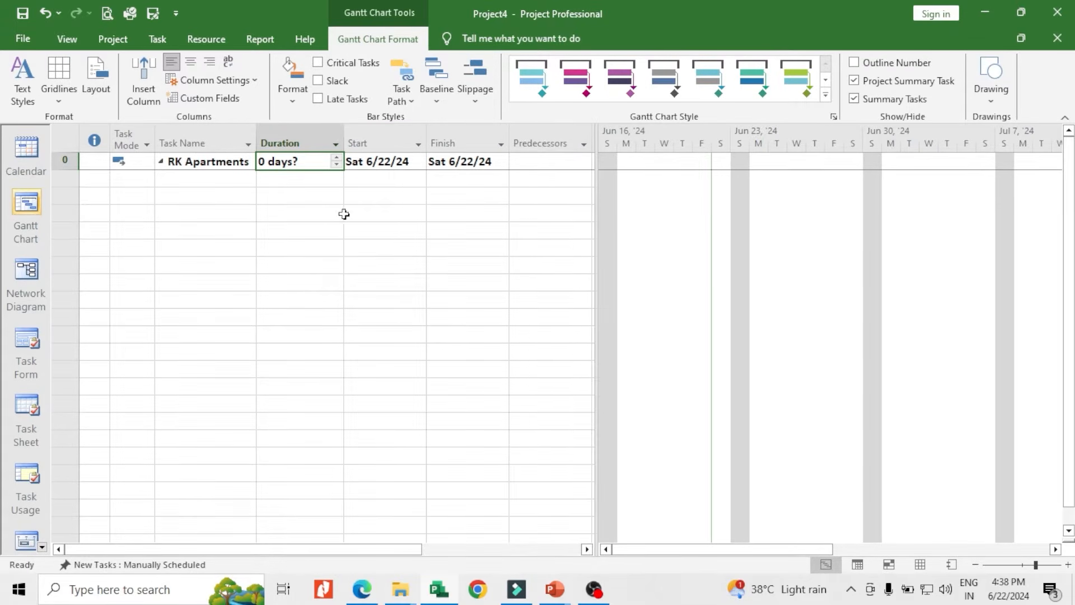
drag(594, 163, 607, 162)
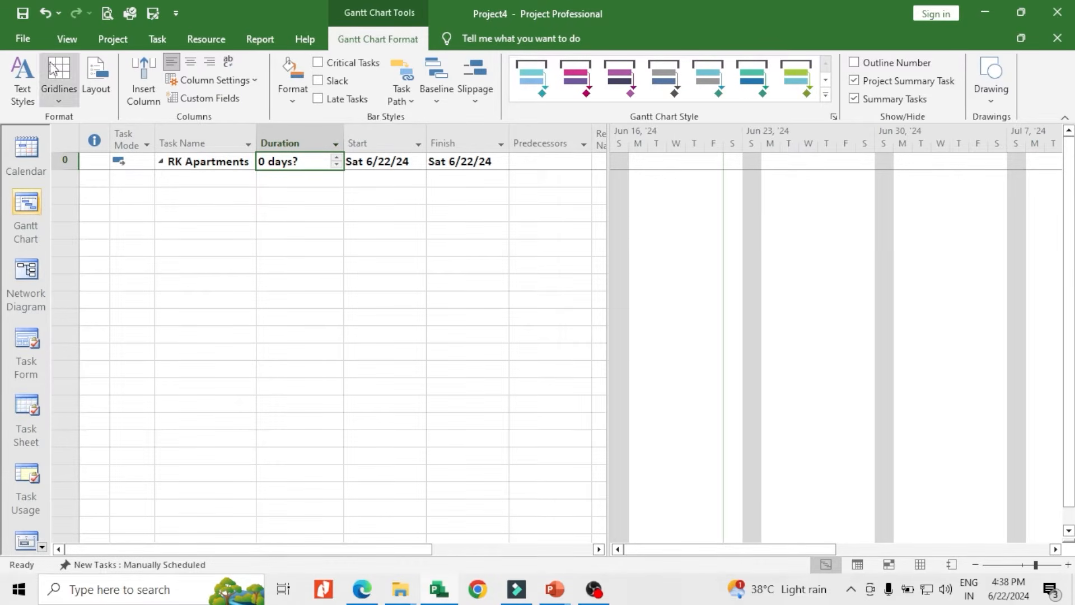
Save the project to the Desktop of this PC under the file name "Rk Aprtments.mpp"
click(22, 38)
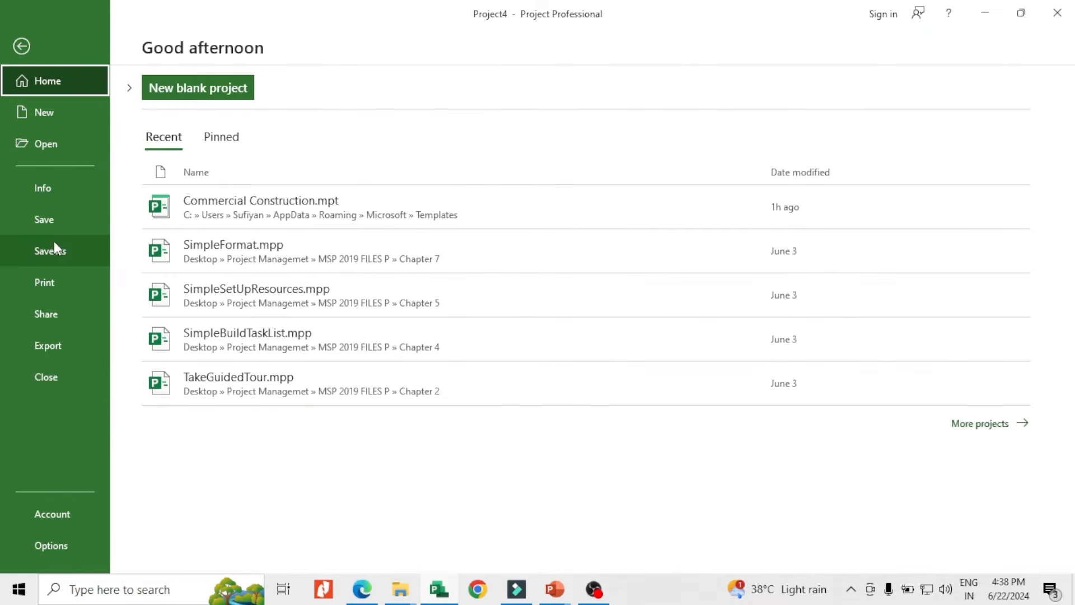
click(56, 220)
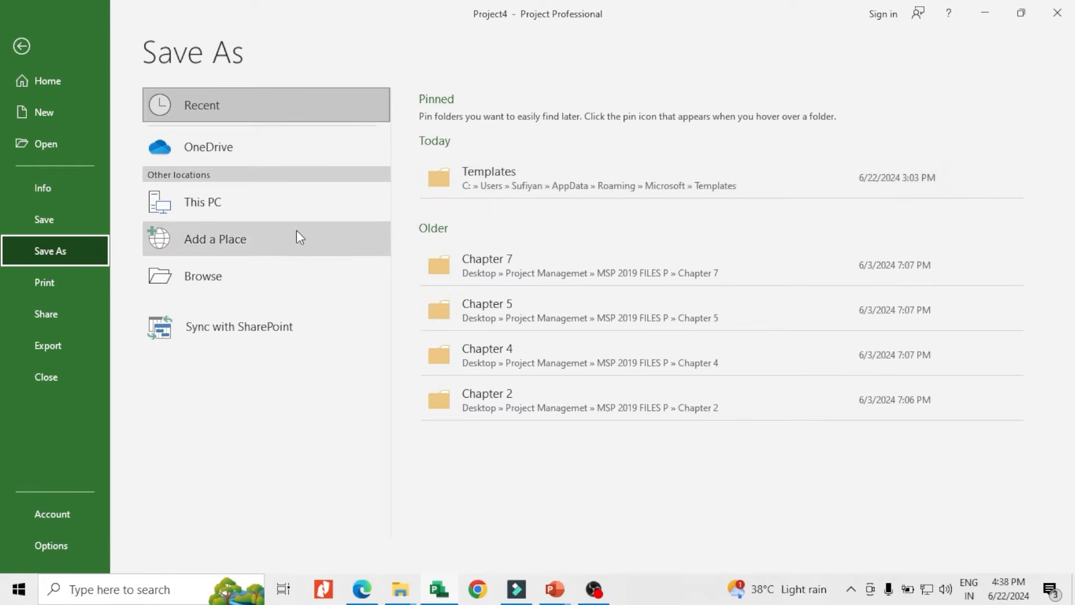
click(256, 203)
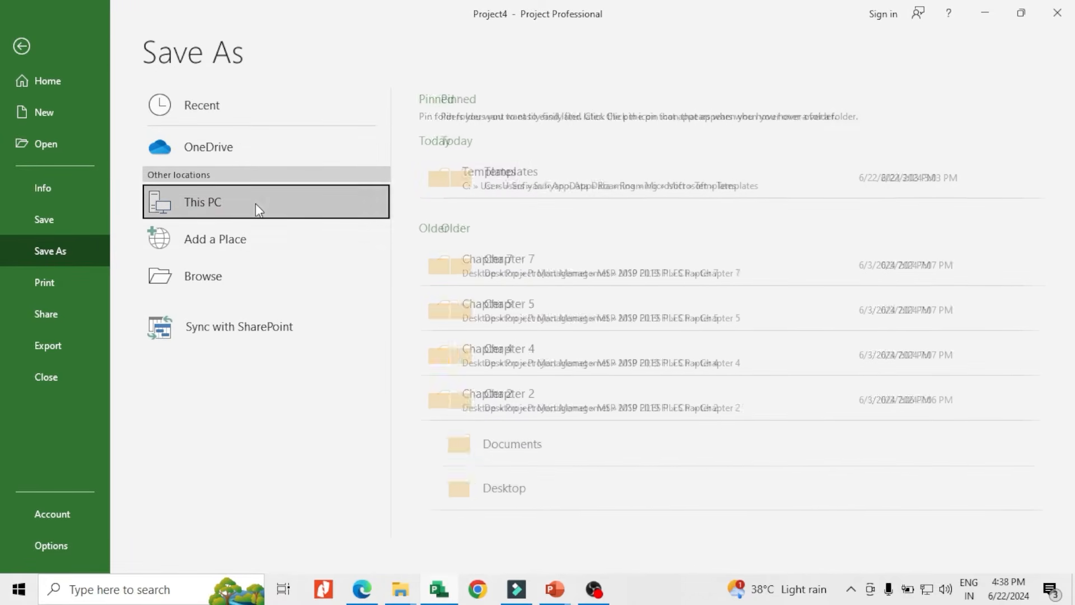
click(527, 487)
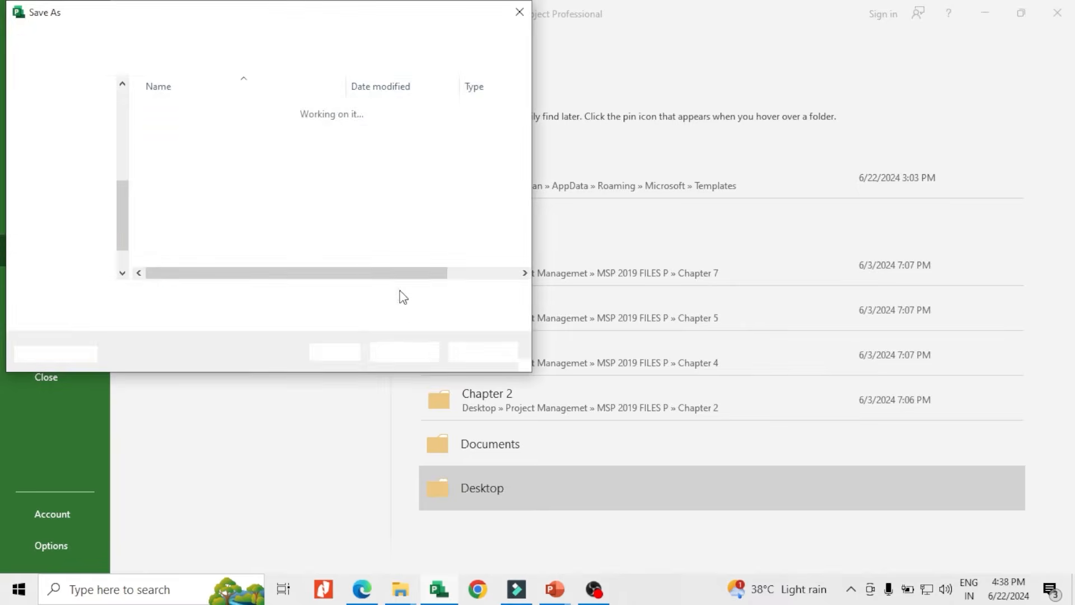
click(143, 301)
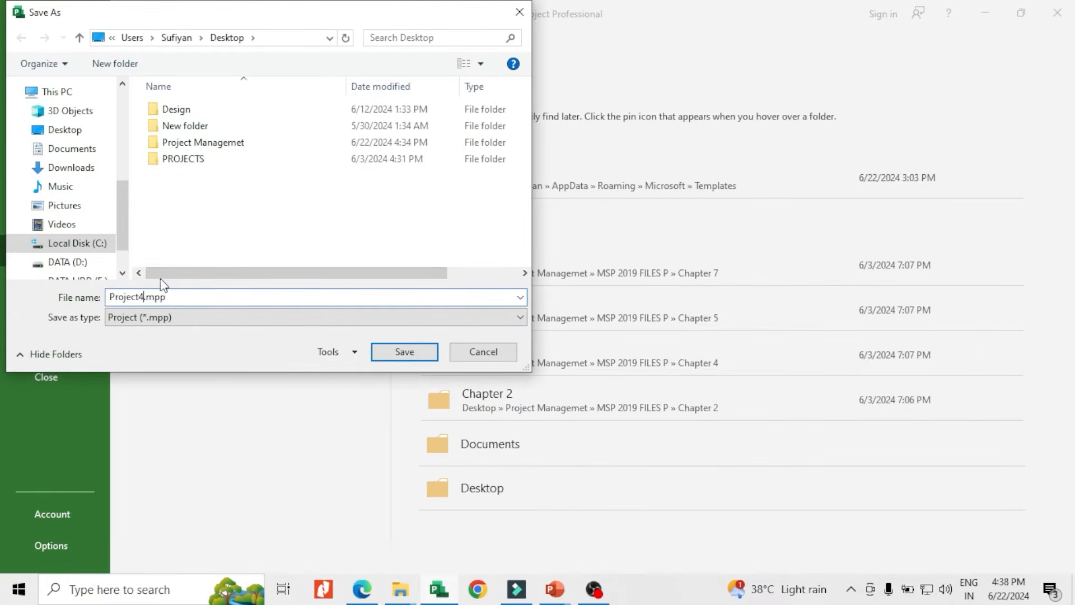
key(BackSpace)
key(BackSpace)
key(BackSpace)
key(BackSpace)
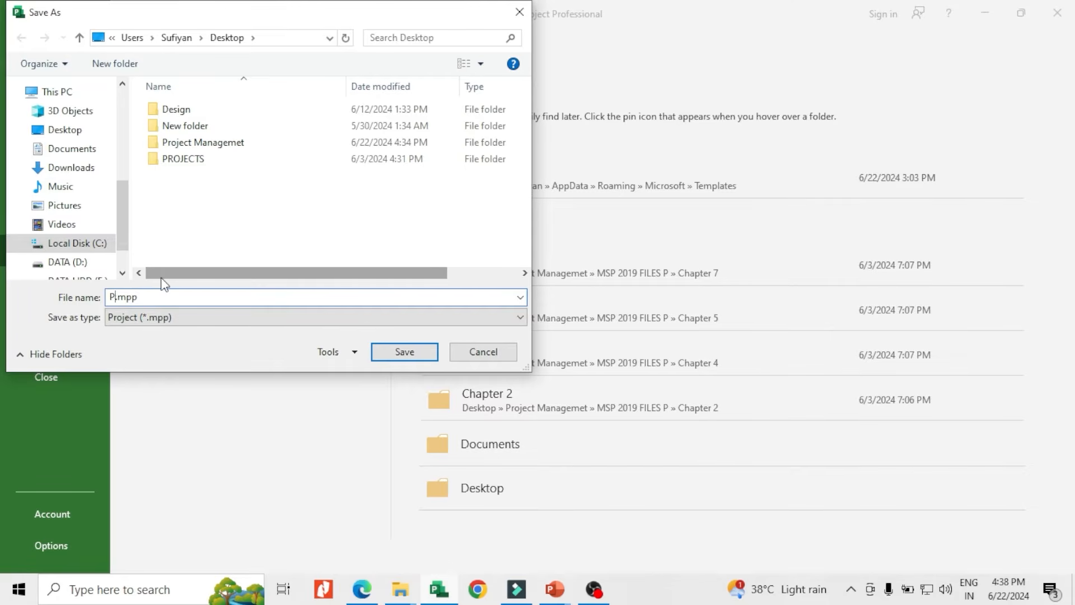
text(Rk Aprtments)
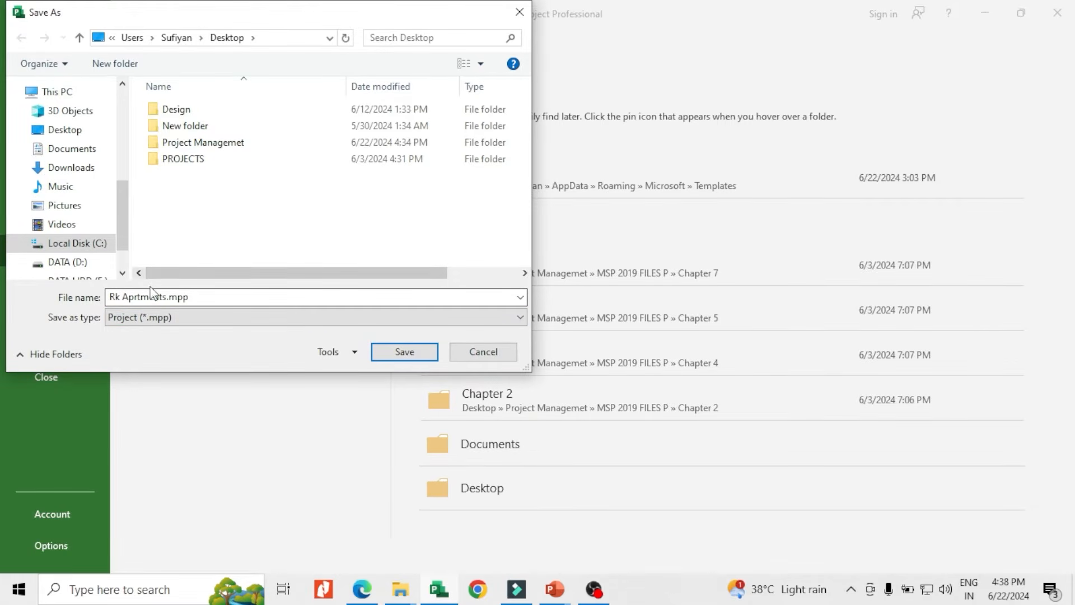
click(62, 131)
click(392, 353)
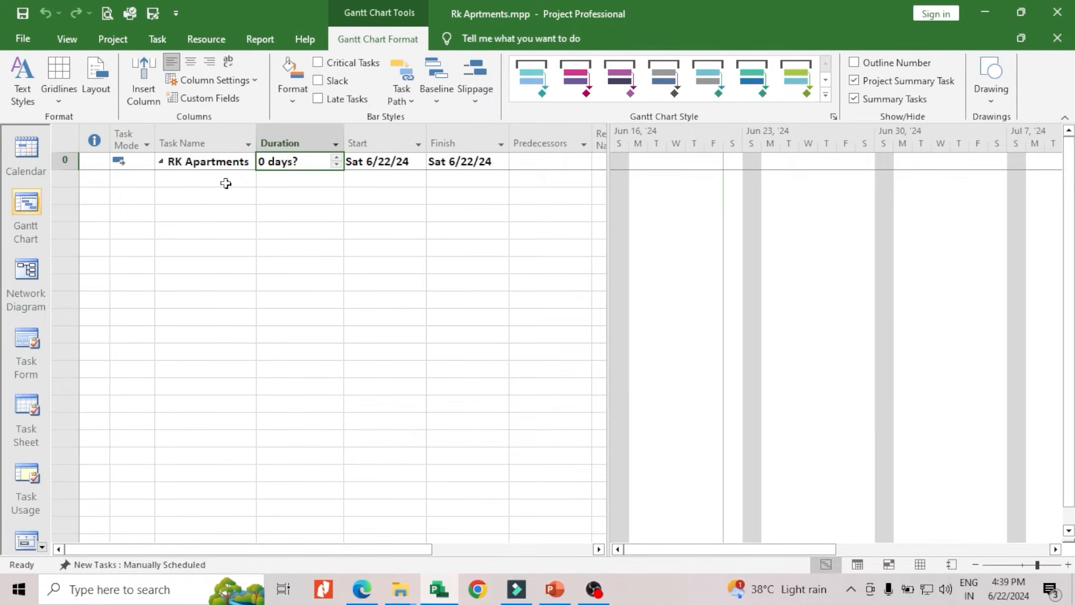
Add a task named "Subtructure" in the first empty row beneath the RK Apartments summary task
click(226, 179)
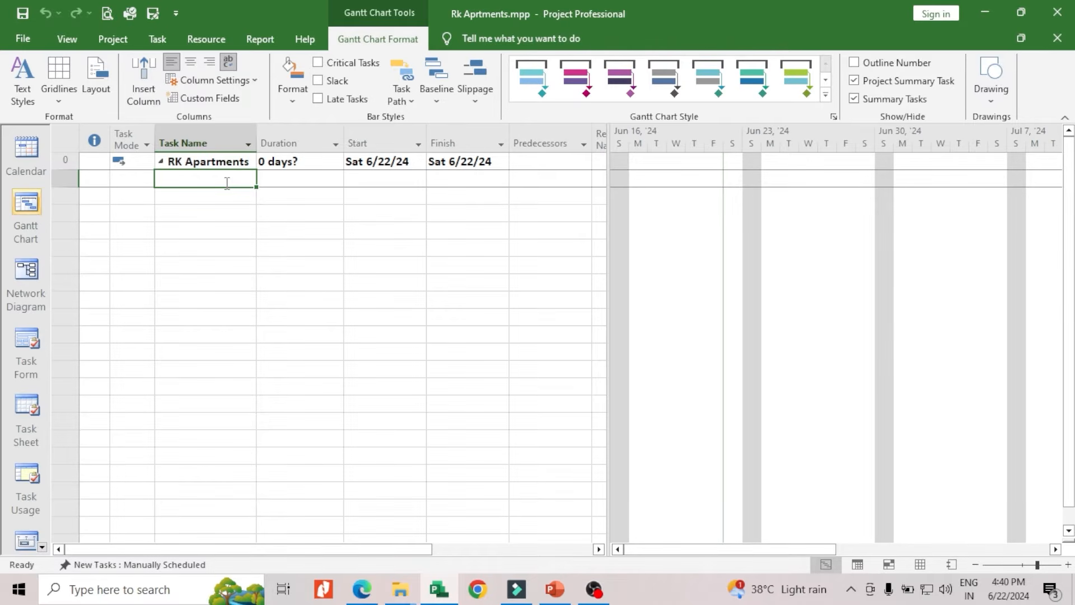
click(250, 180)
text(S)
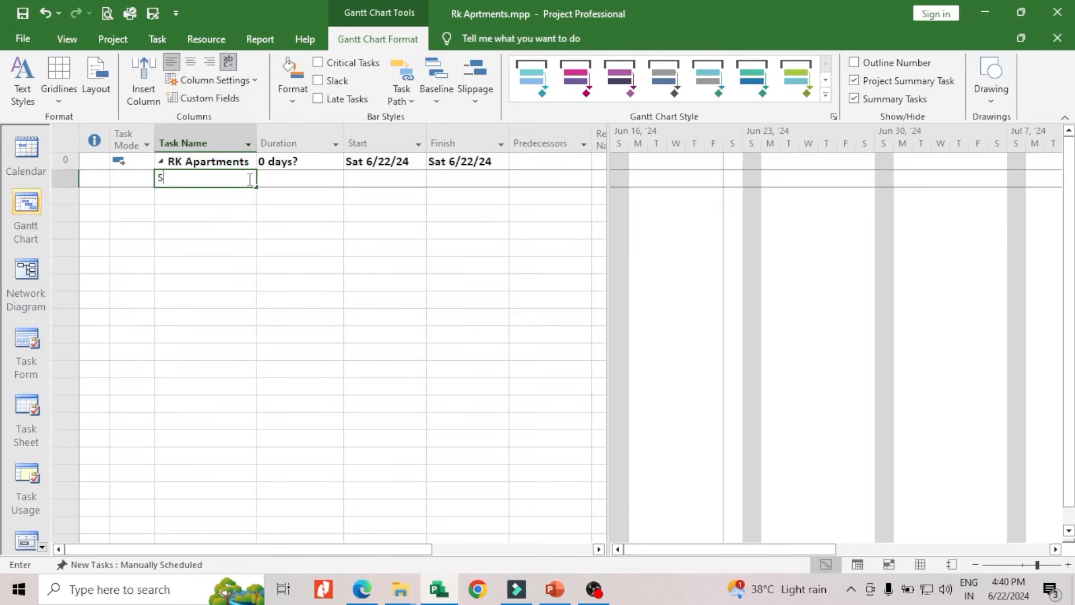
text(ubtructure)
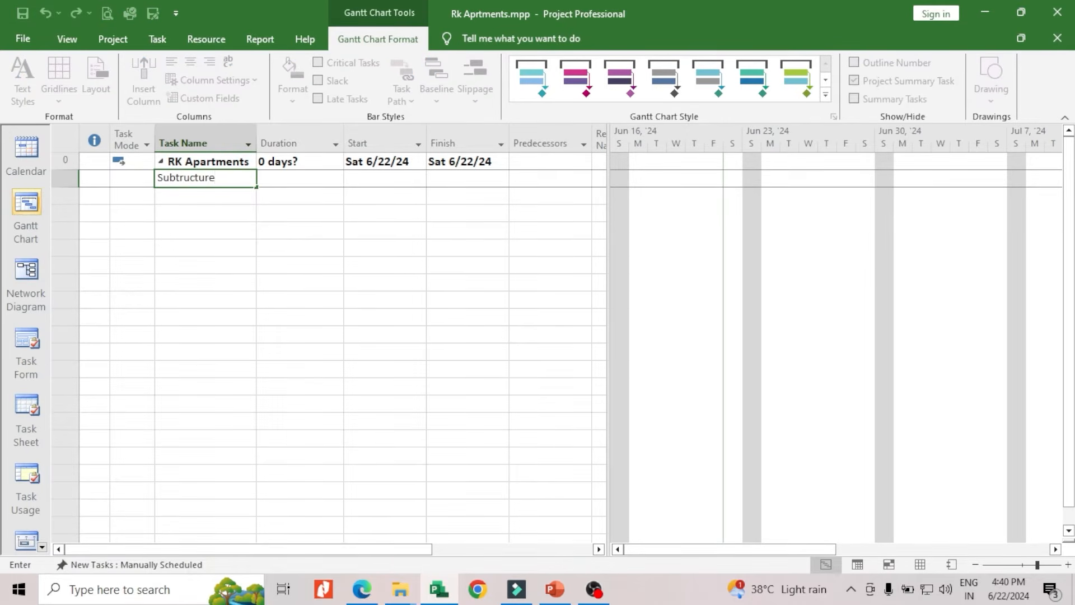
key(Return)
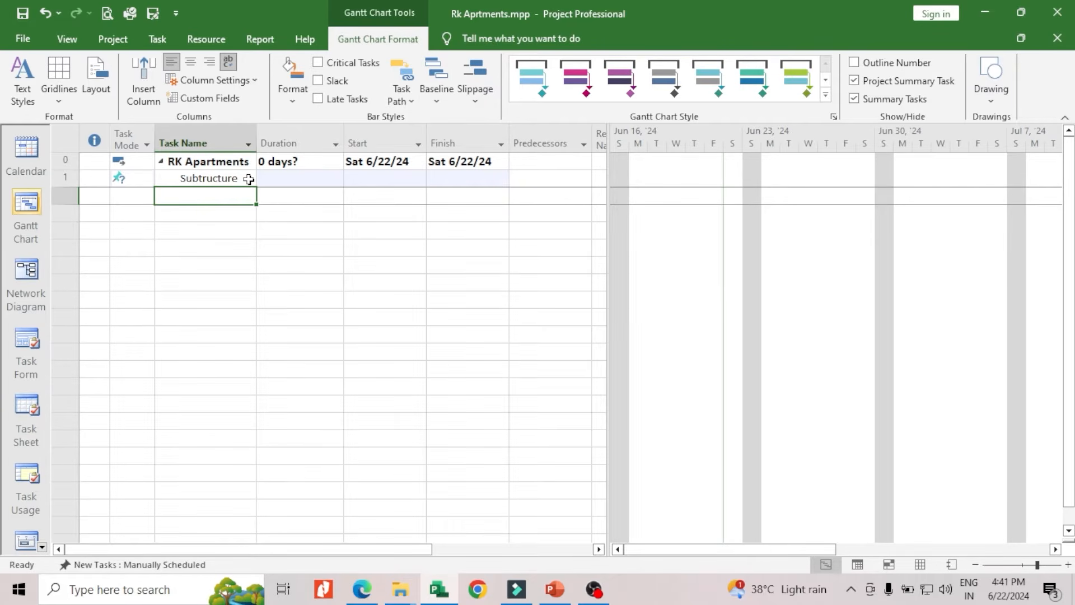
Add the tasks Excavation, PCC, Brickwork and DPC, in that order, below the Subtructure task
text(Excava)
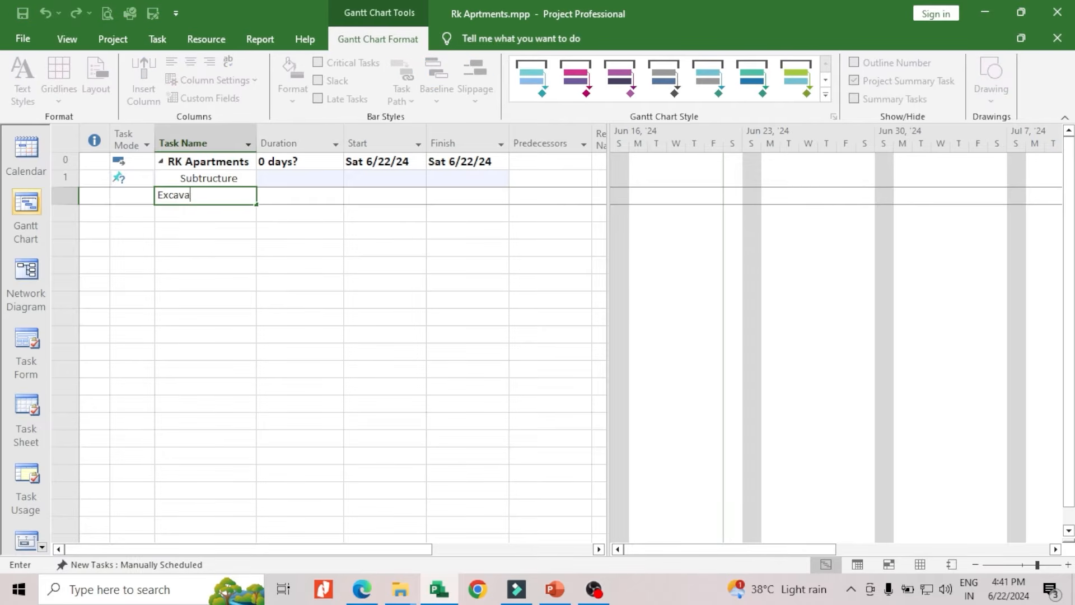
text(tion)
key(Return)
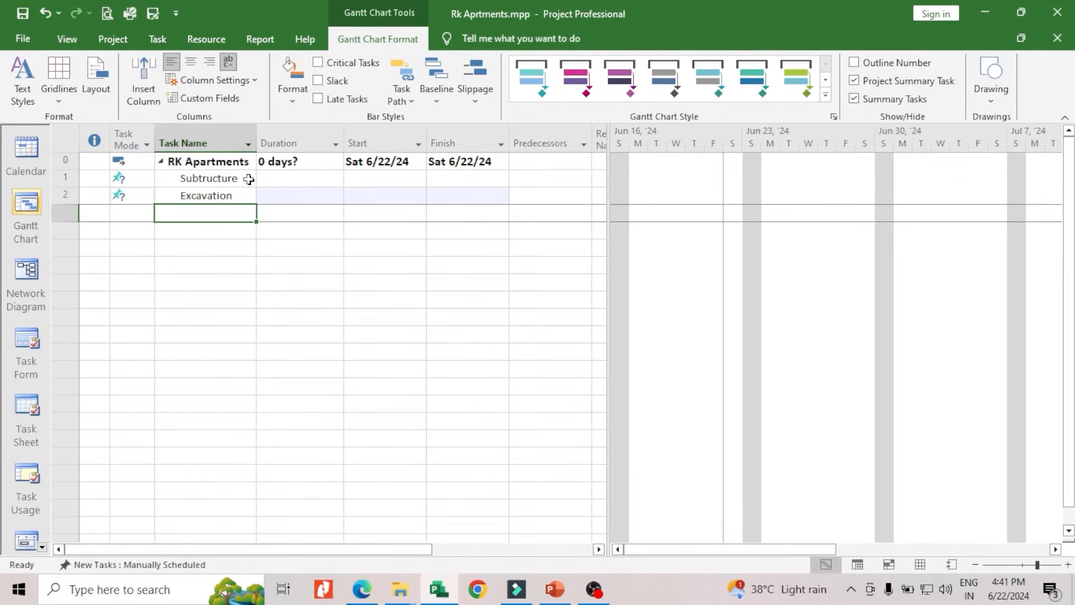
text(PCC)
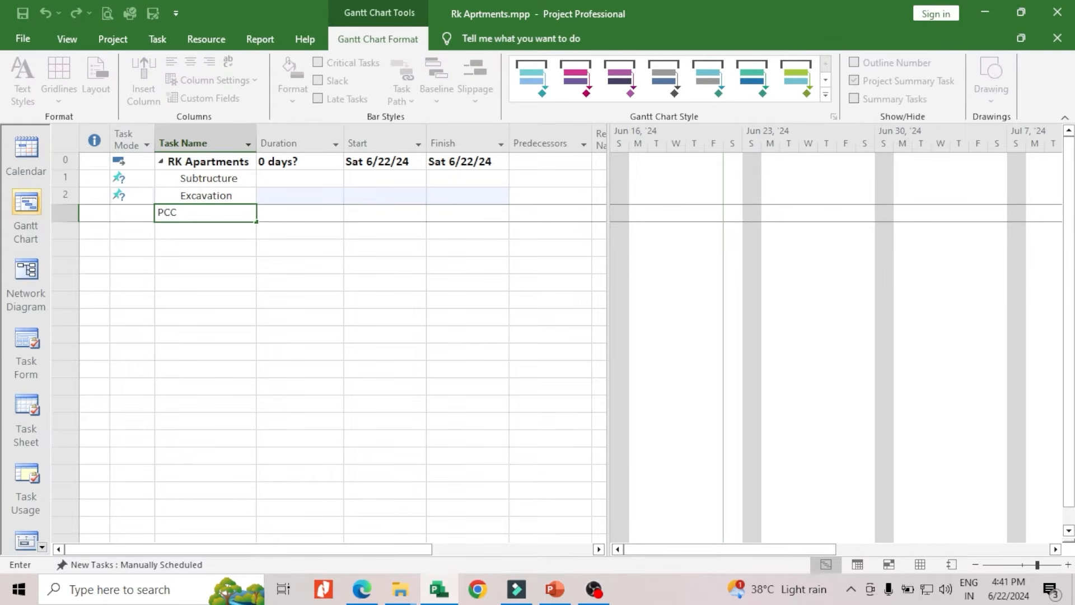
key(Return)
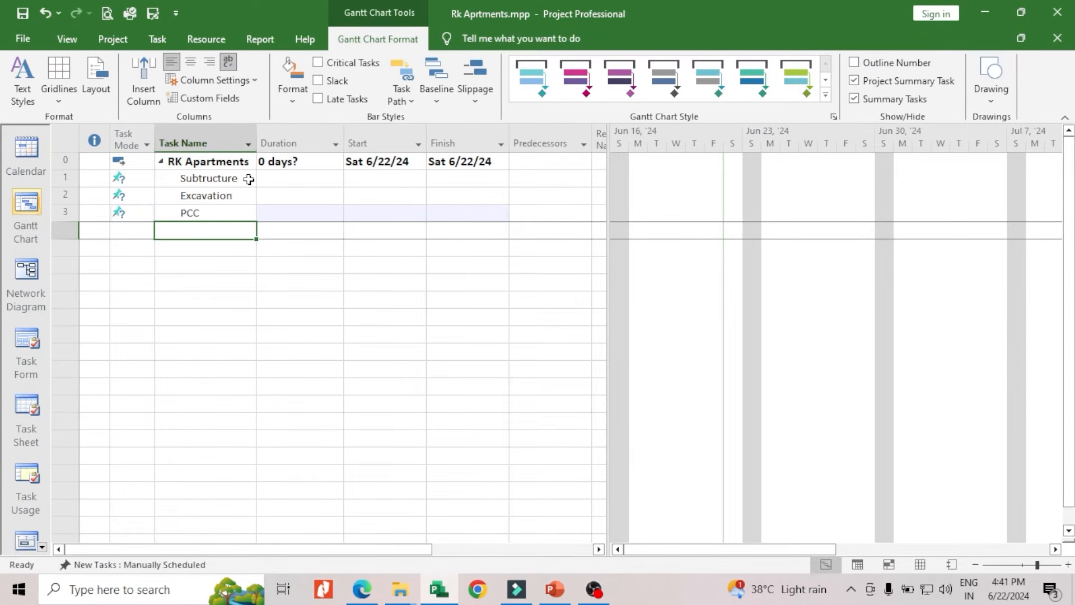
text(Brick)
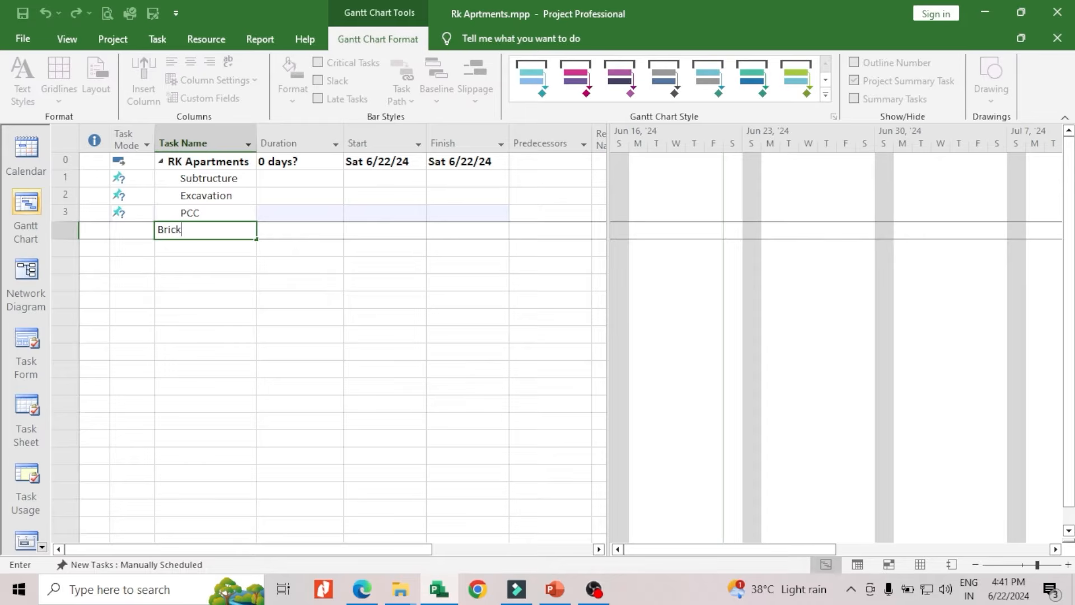
text(work)
key(Return)
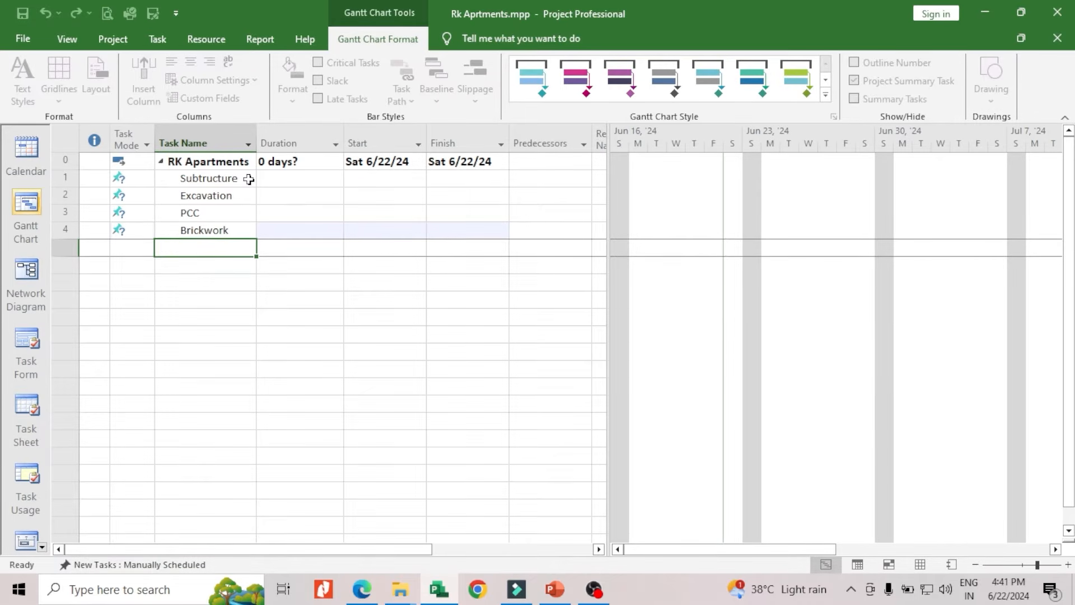
text(DPC)
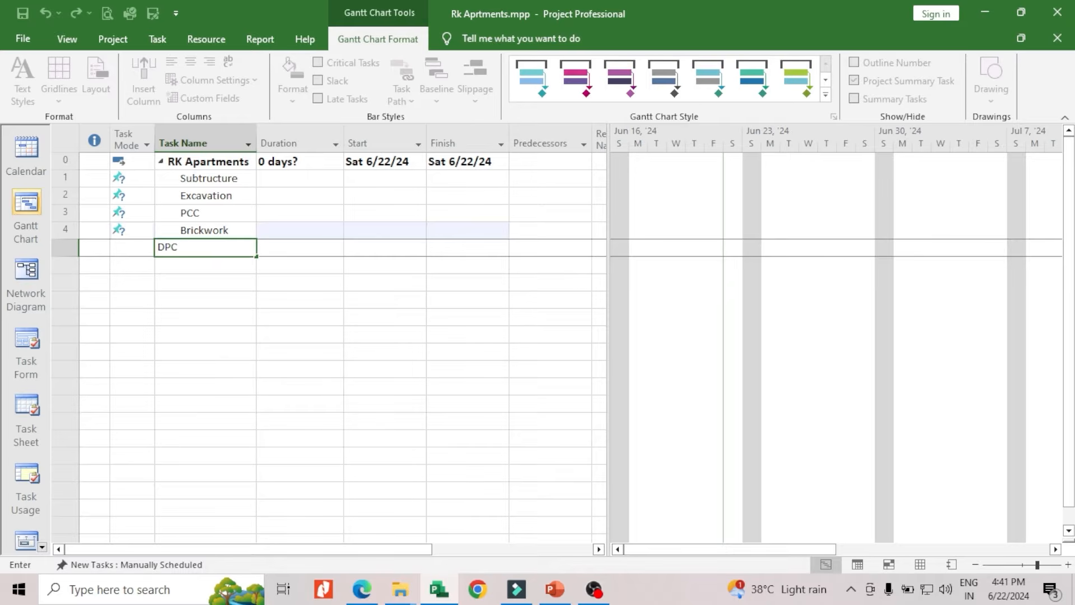
key(Return)
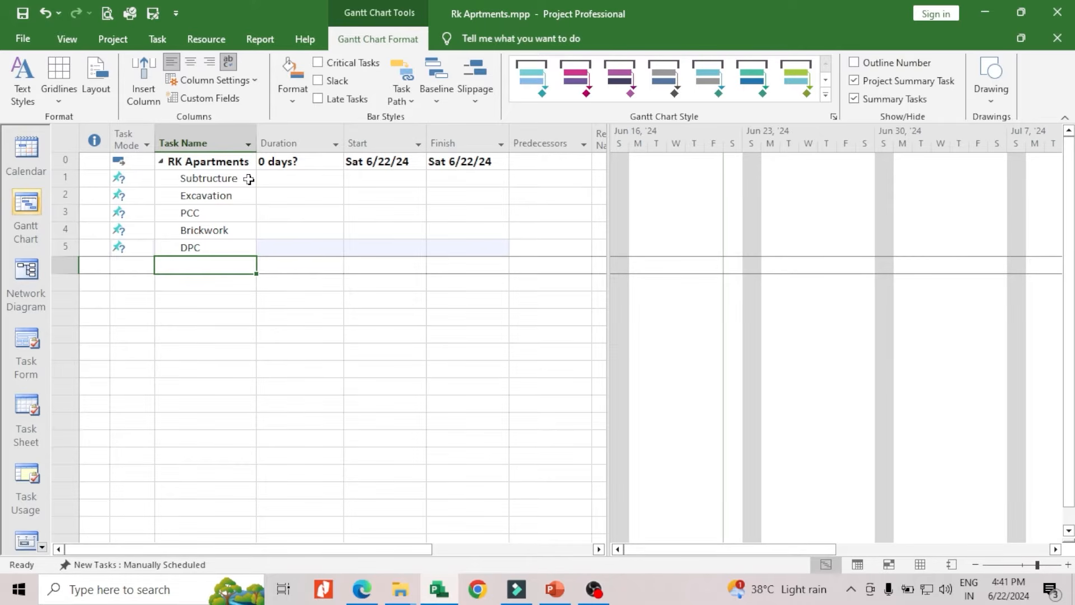
Enter a task named "SUPERSTRUTURE" in capitals in the row below DPC
text(Super)
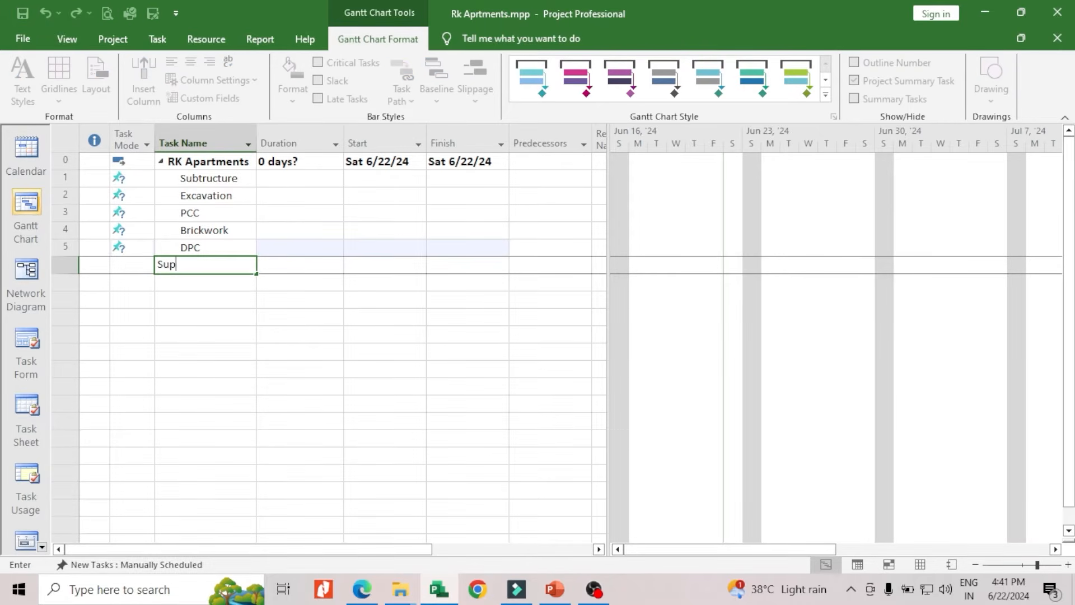
key(BackSpace)
key(BackSpace)
key(BackSpace)
key(BackSpace)
text(UPERST)
text(RUVCTUR)
text(E)
key(BackSpace)
key(BackSpace)
key(BackSpace)
key(BackSpace)
key(BackSpace)
key(BackSpace)
text(TURE)
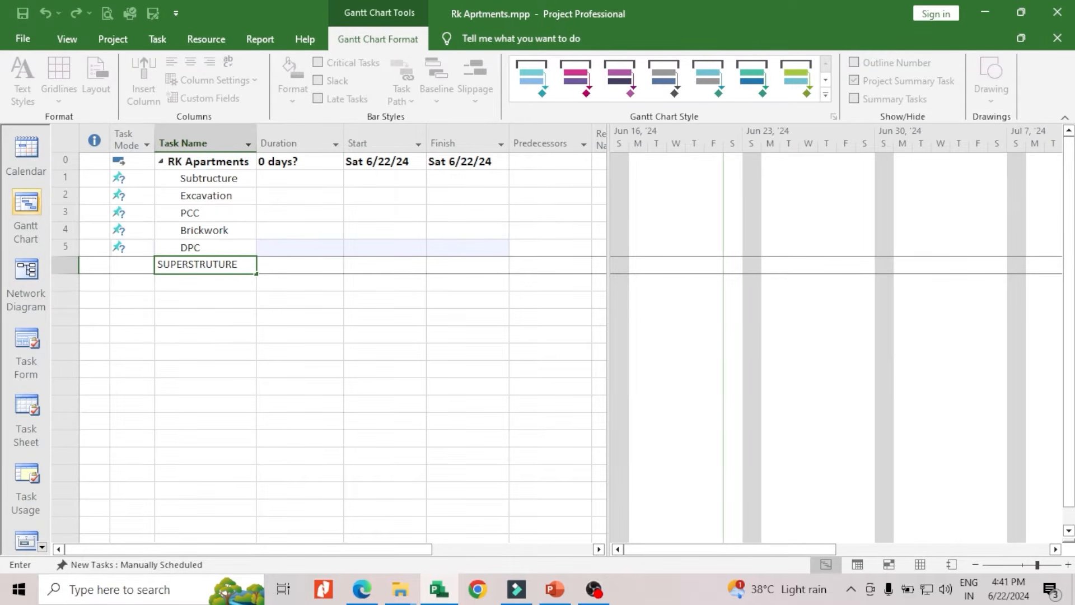
Rename the first task as "SUBSTRUCTURE" in capitals and widen the Task Name column to fit the longer names
click(239, 179)
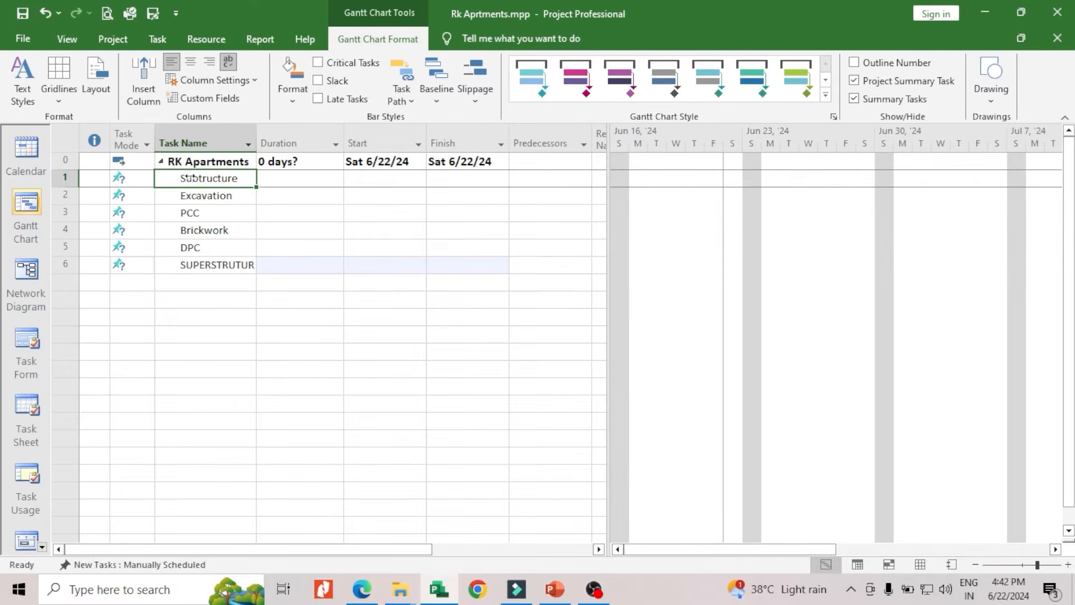
click(241, 178)
key(BackSpace)
key(BackSpace)
key(BackSpace)
key(BackSpace)
key(BackSpace)
key(BackSpace)
key(BackSpace)
key(BackSpace)
key(BackSpace)
key(BackSpace)
key(BackSpace)
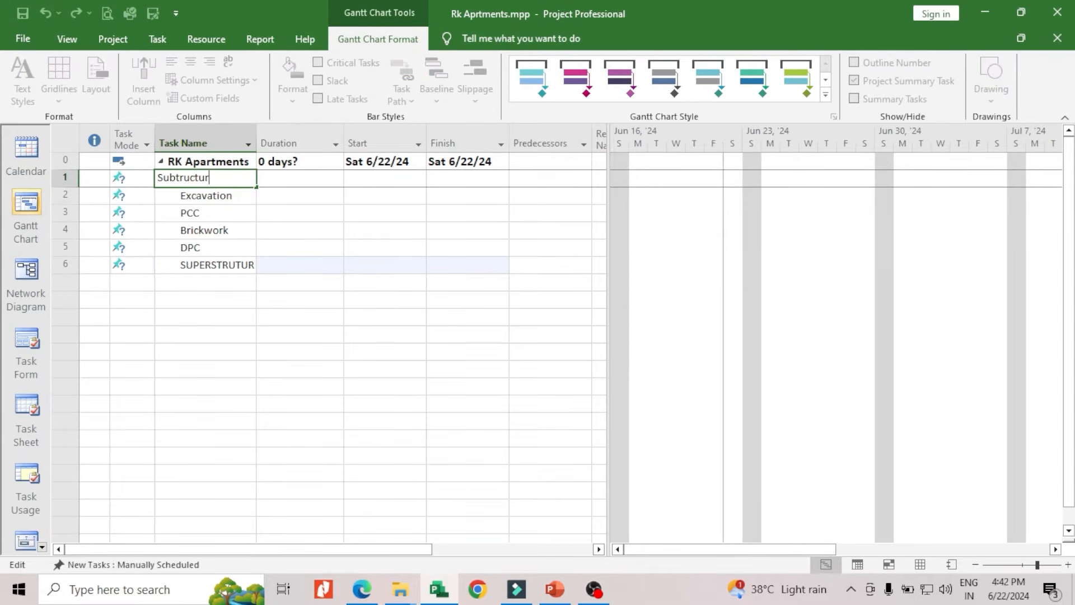
text(SUBSTRUCTURE)
click(224, 281)
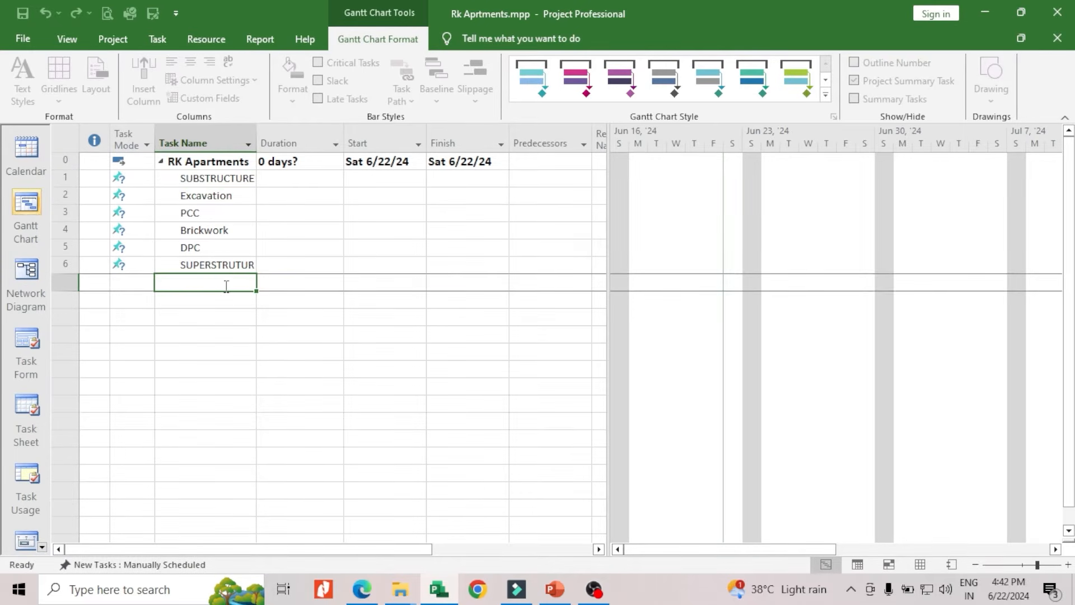
drag(256, 148, 275, 147)
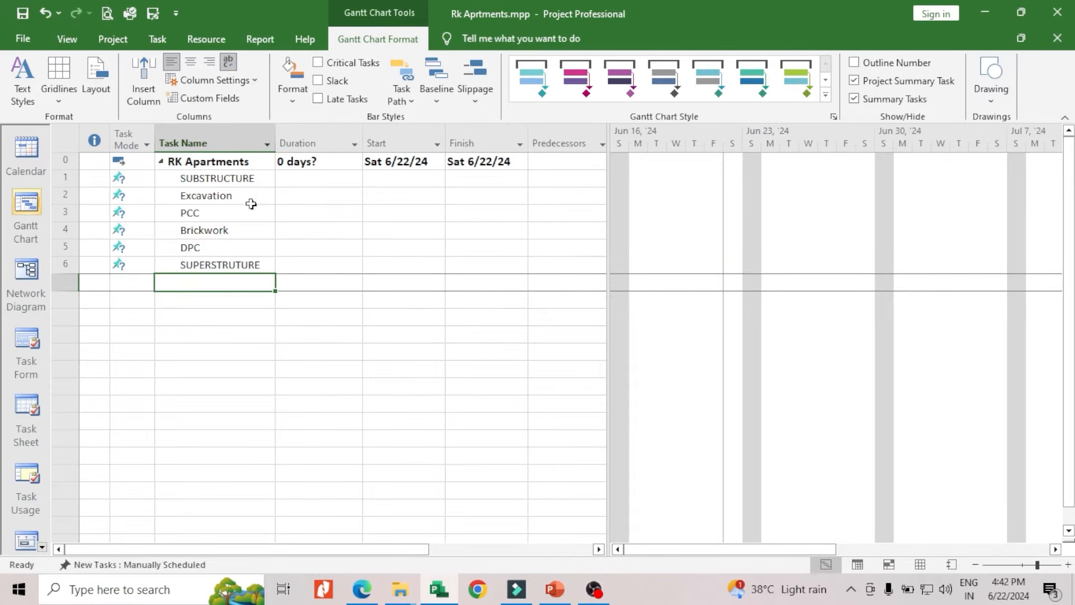
Add a task named "Brickwork" in the empty row below SUPERSTRUTURE
click(219, 283)
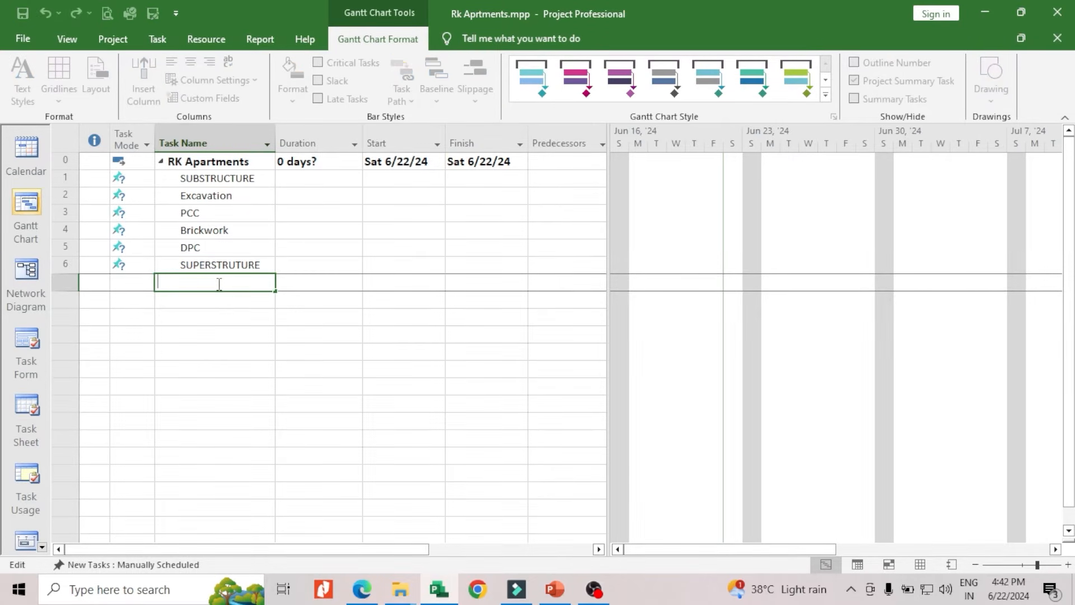
text(Brickwork)
key(Return)
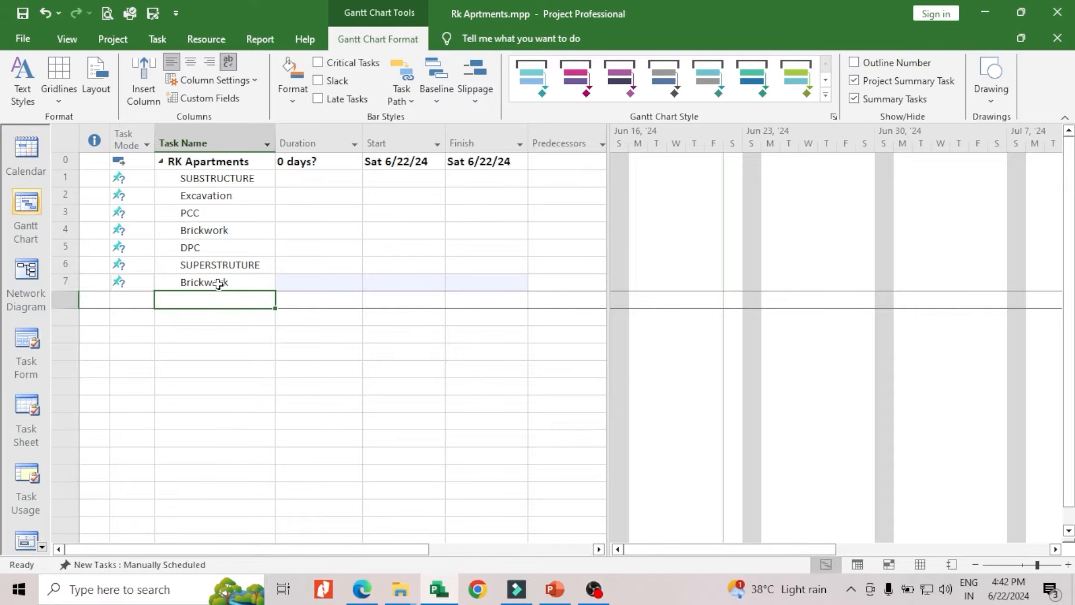
Add the tasks "Doors & Windows" and "Slab Shuttering", in that order, below the superstructure Brickwork task
text(D)
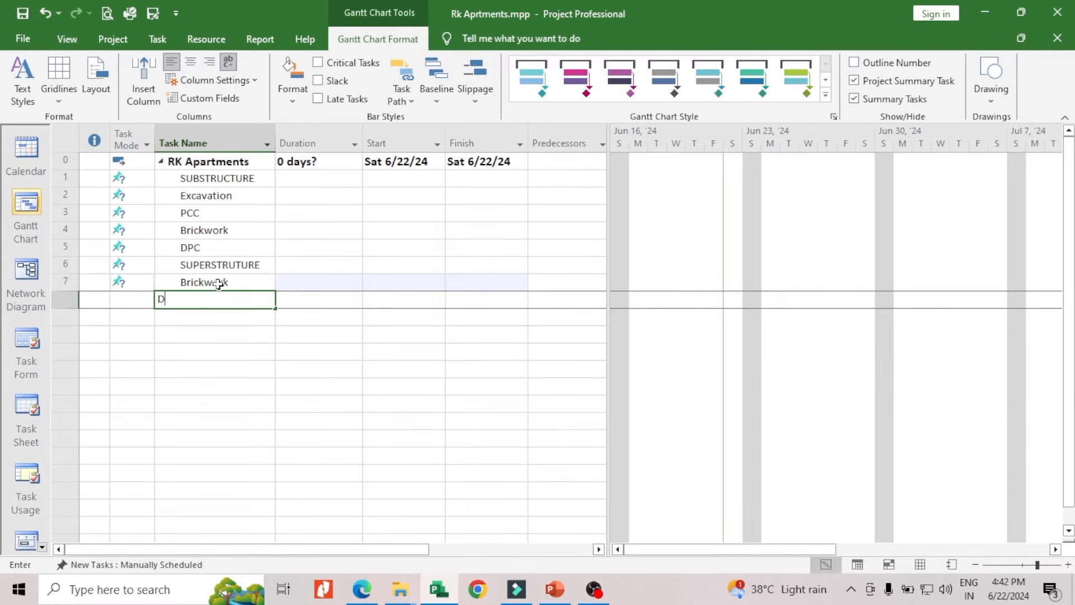
text(oors )
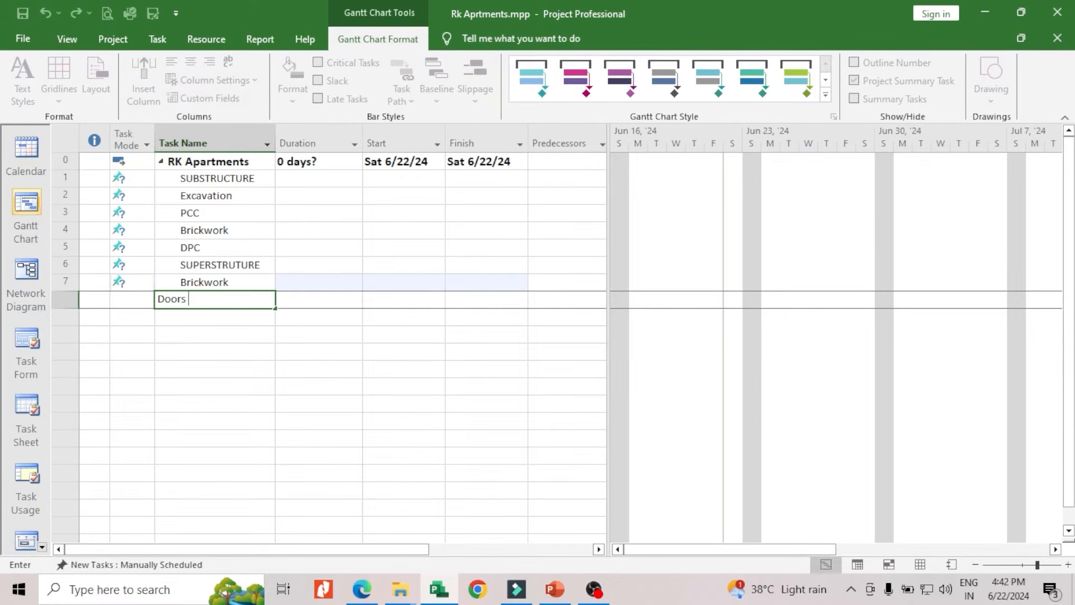
text(& Windows)
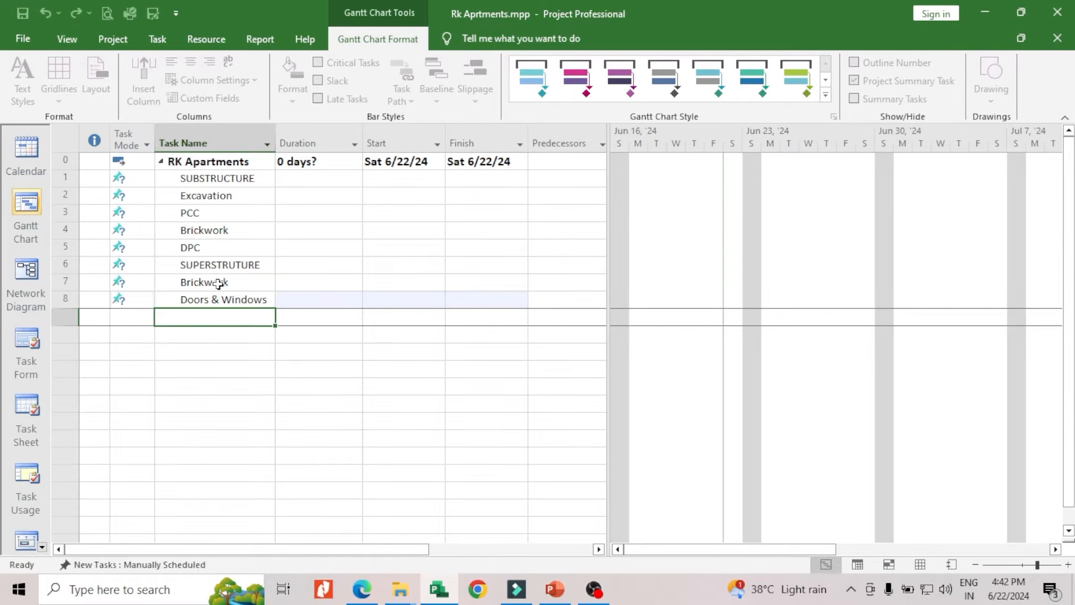
text(S)
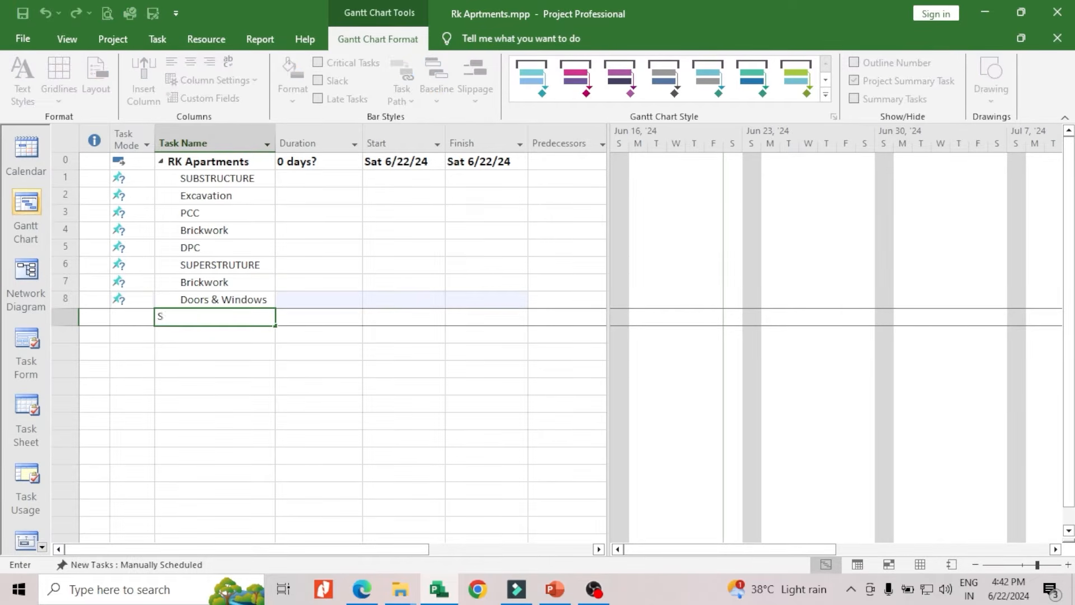
text(lab Shuttering)
key(Return)
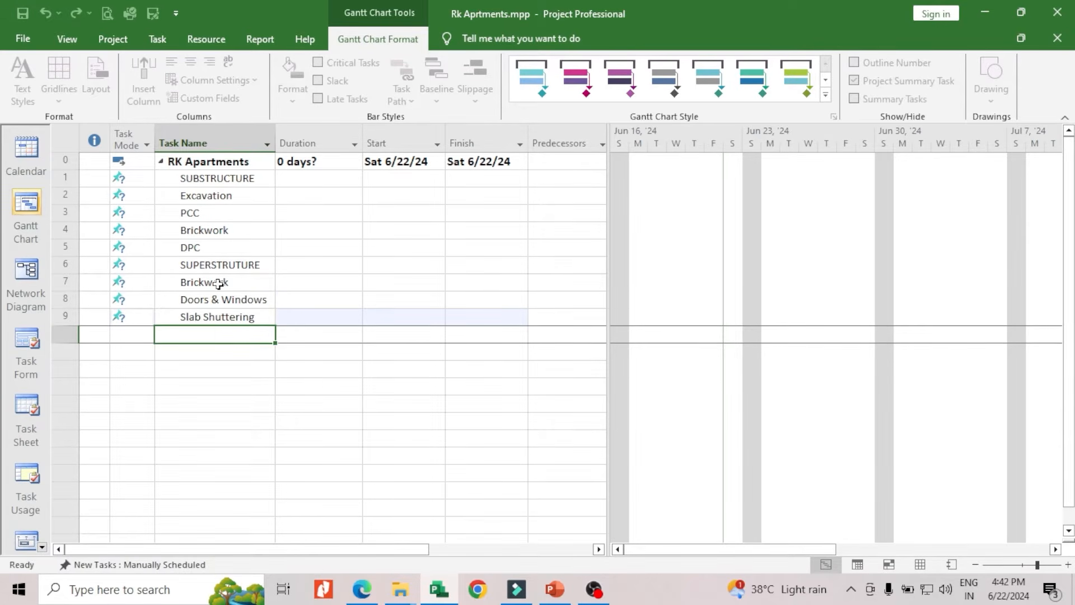
Add a task named "Electrical Wiring" in the empty row below Slab Shuttering
text(E)
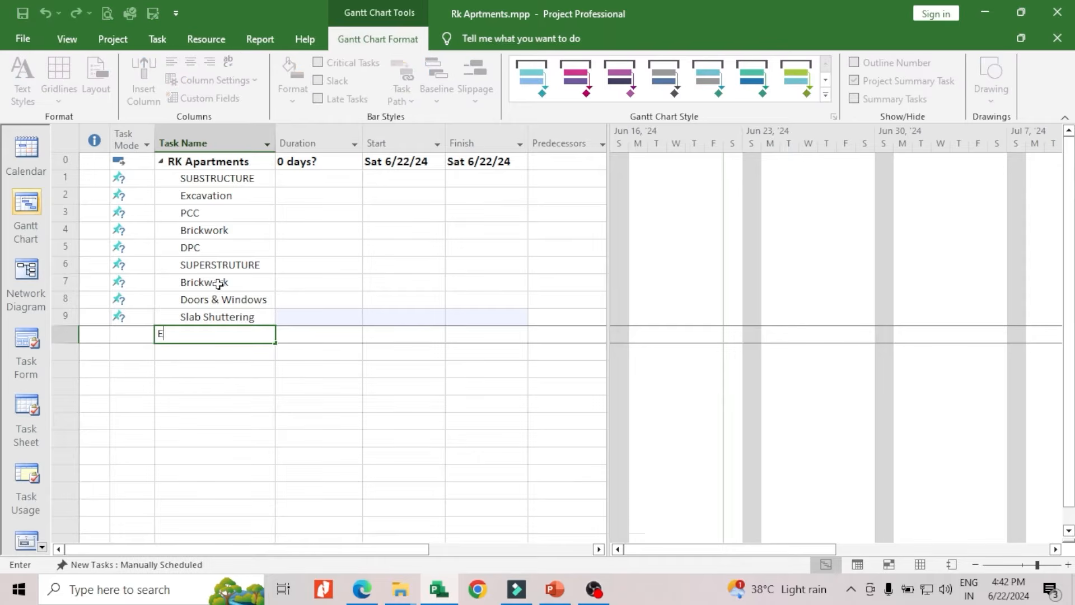
text(lectrical Wiring)
key(Return)
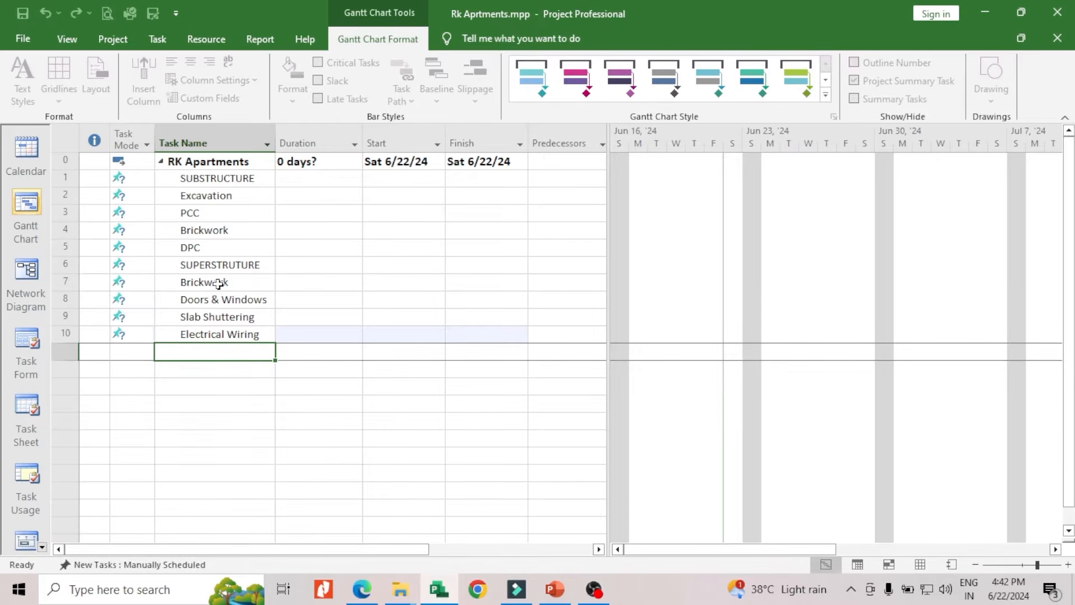
Add a task named "Reinforcement" in the empty row below Electrical Wiring
text(Reinf)
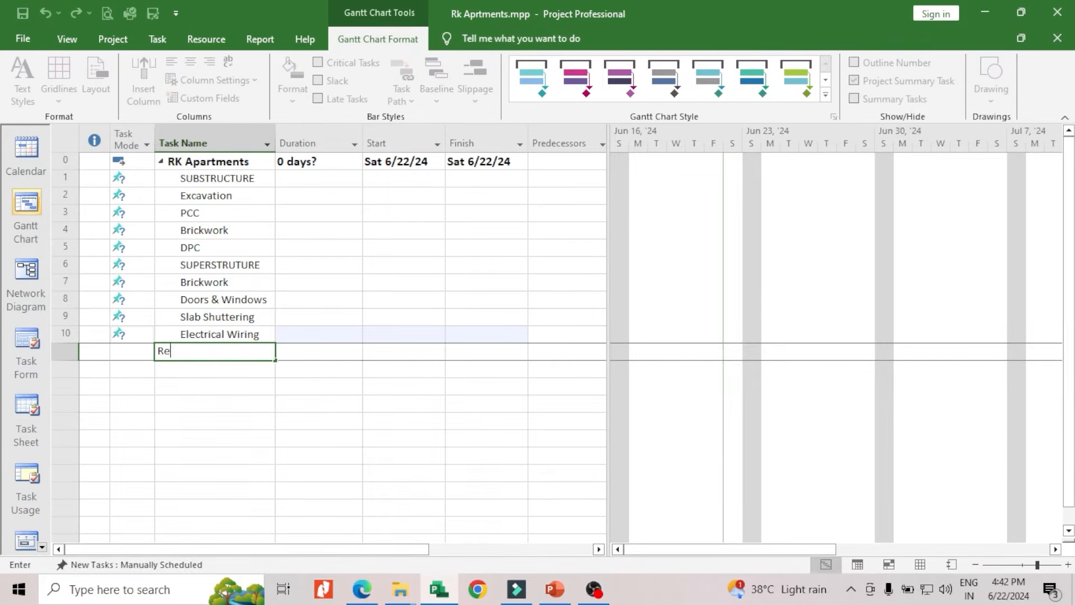
key(BackSpace)
text(force,e)
key(BackSpace)
key(BackSpace)
text(=)
key(BackSpace)
text(ment)
key(Return)
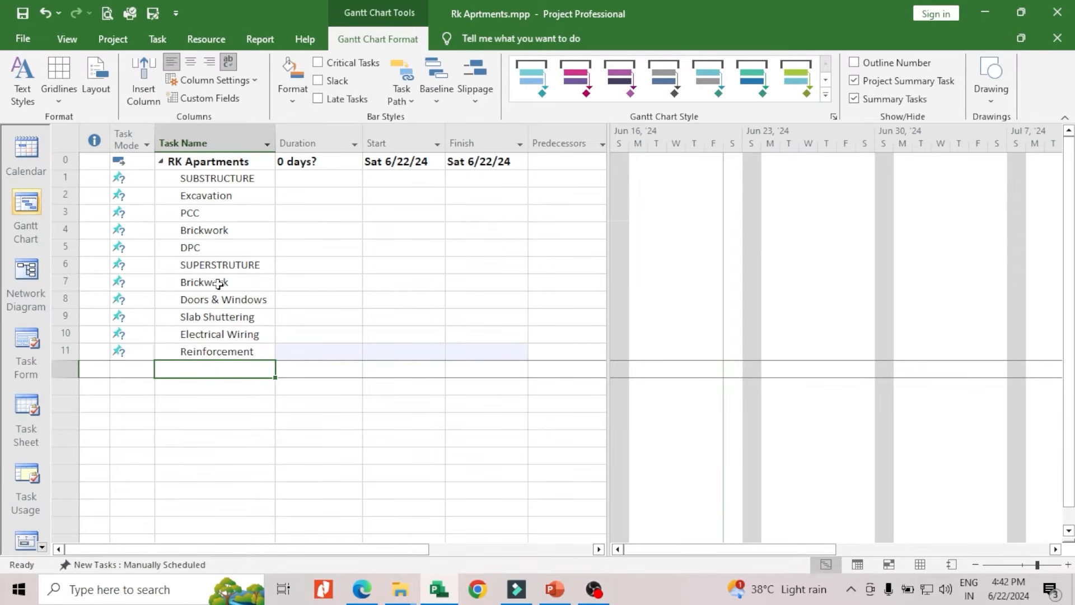
Add a task named "Slabs Casting" in the empty row below Reinforcement
text(S)
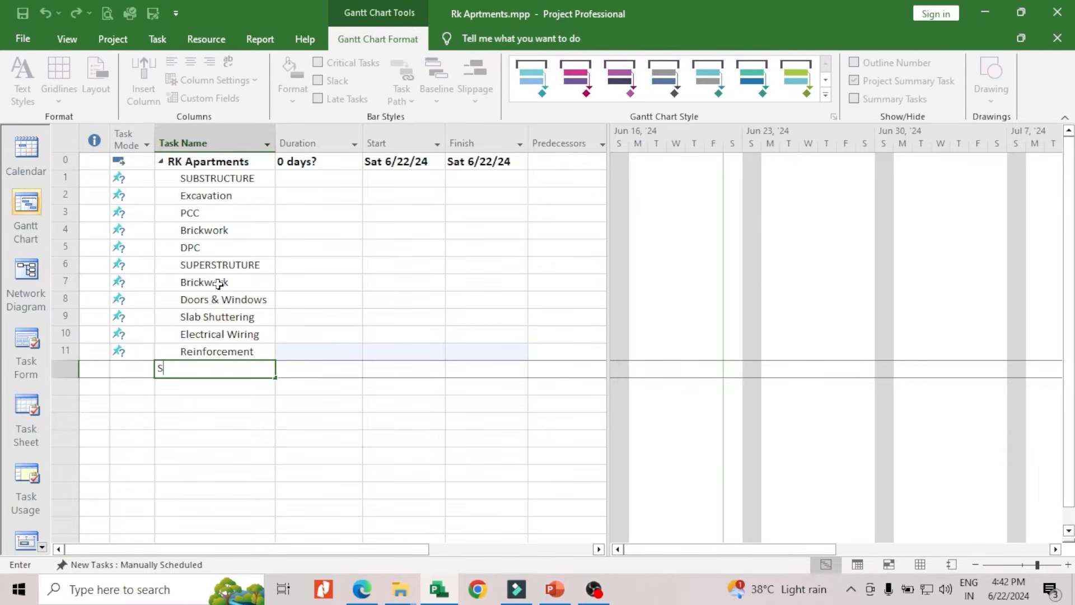
text(labs Casting)
click(217, 282)
Add the tasks "Curing" and "Plaster", in that order, below the Slabs Casting task
text(Cur)
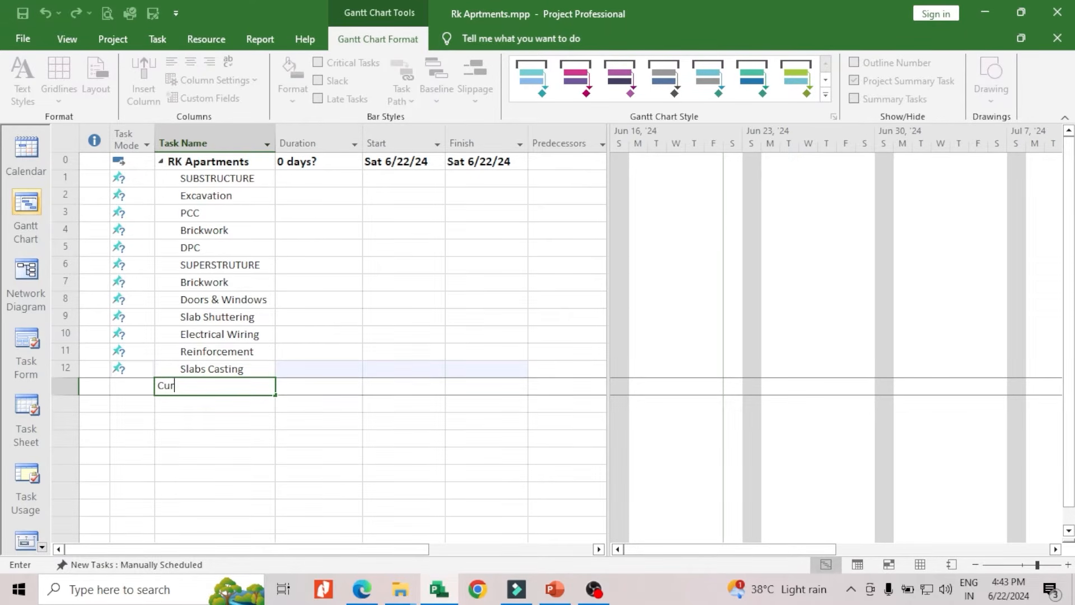
text(ing)
key(Return)
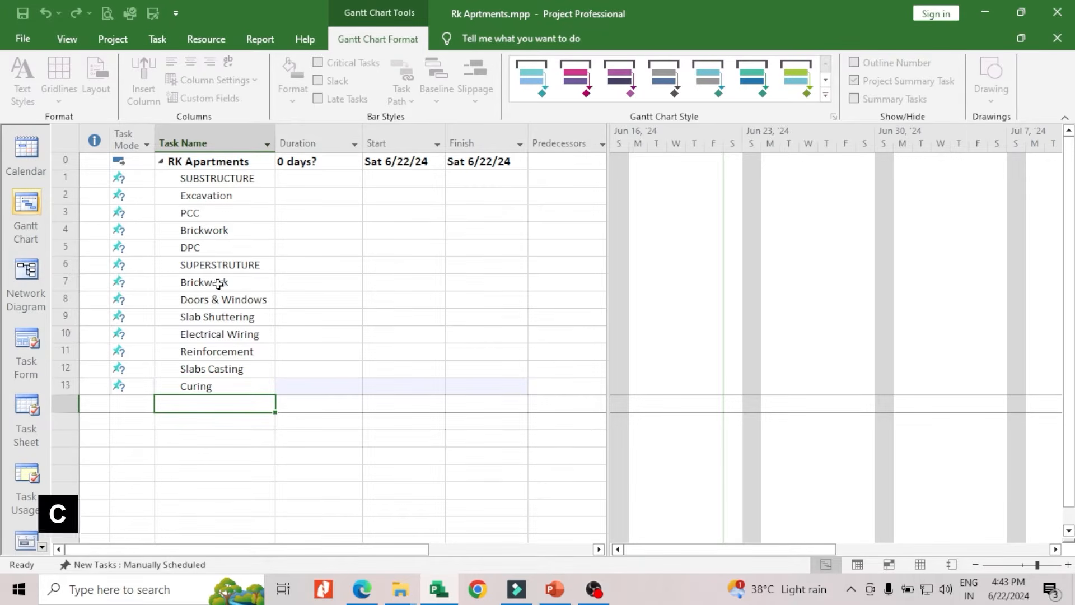
text(Plaster)
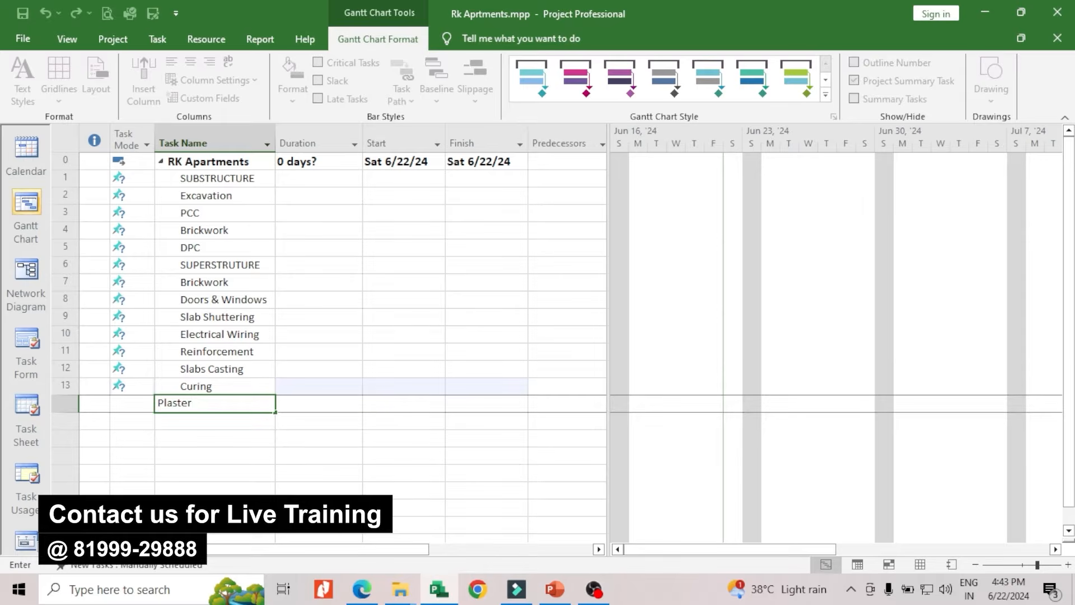
key(Return)
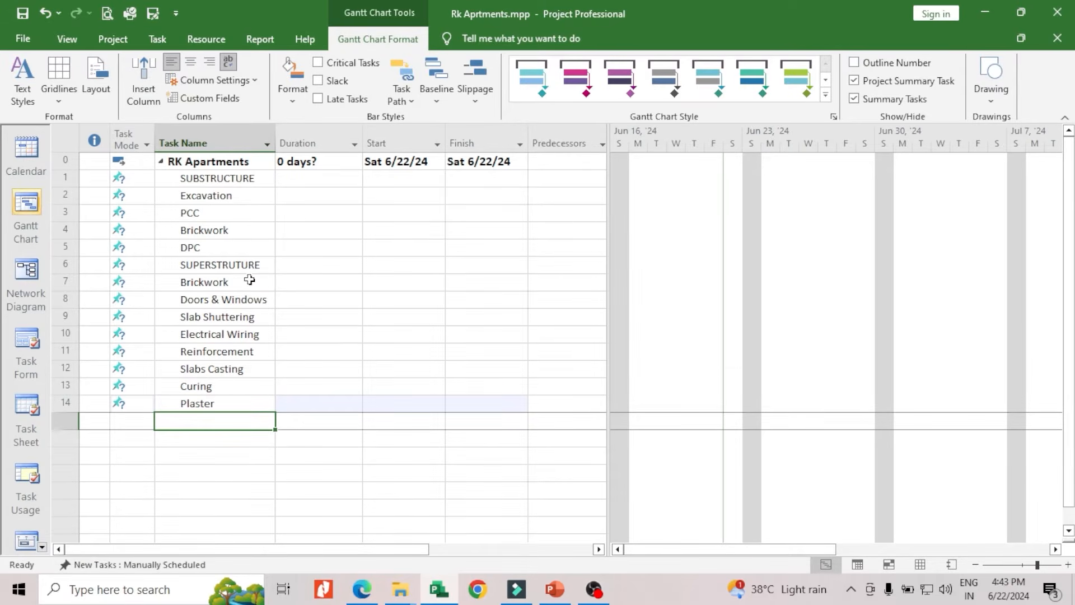
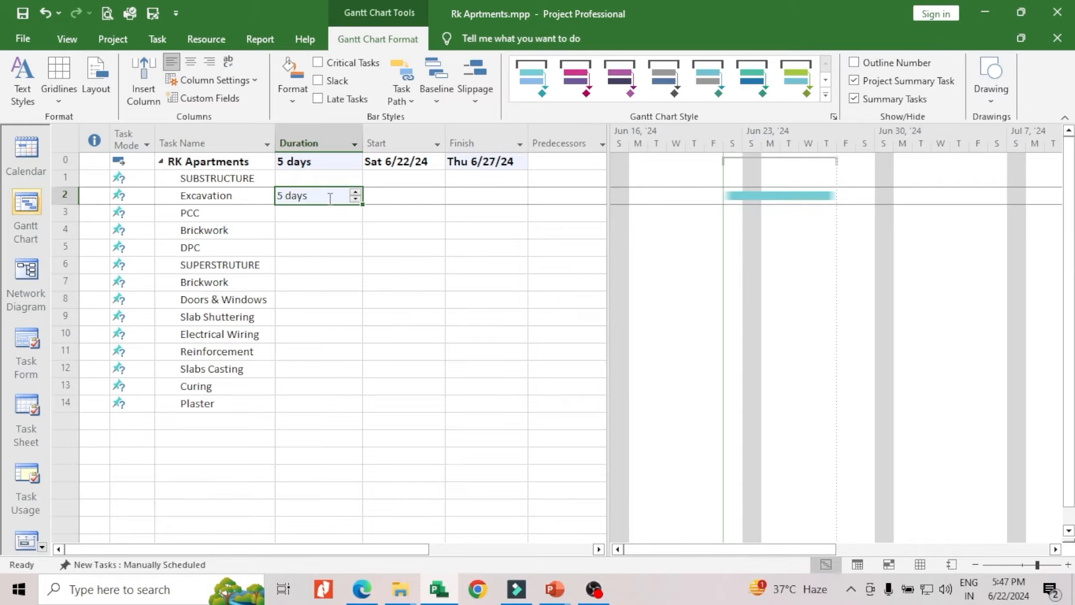
Set the Excavation task's duration to 6 days and the PCC task's duration to 2 days
click(355, 193)
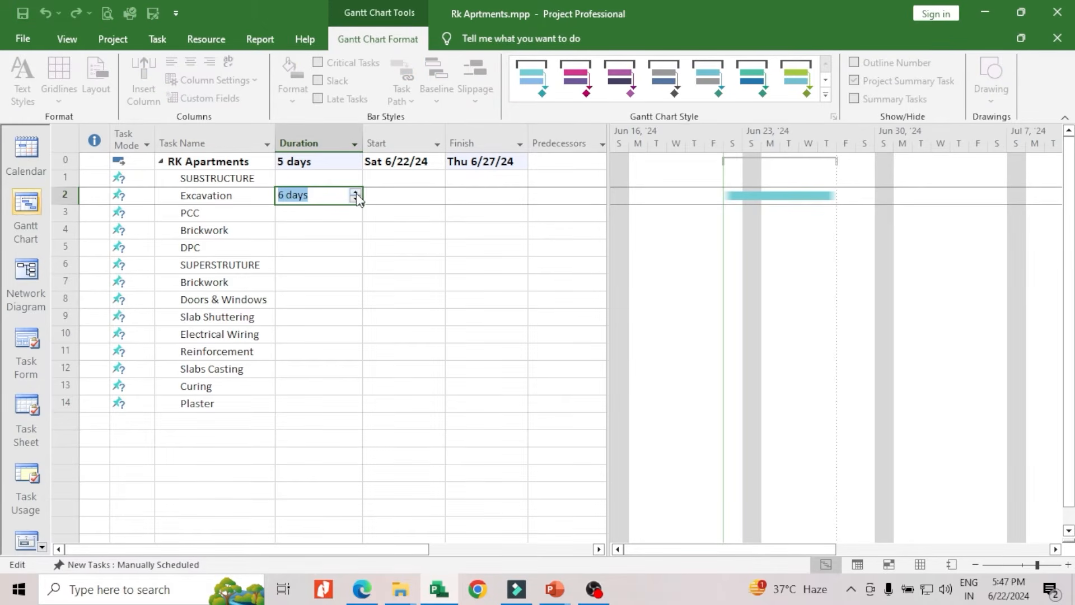
click(356, 193)
click(301, 215)
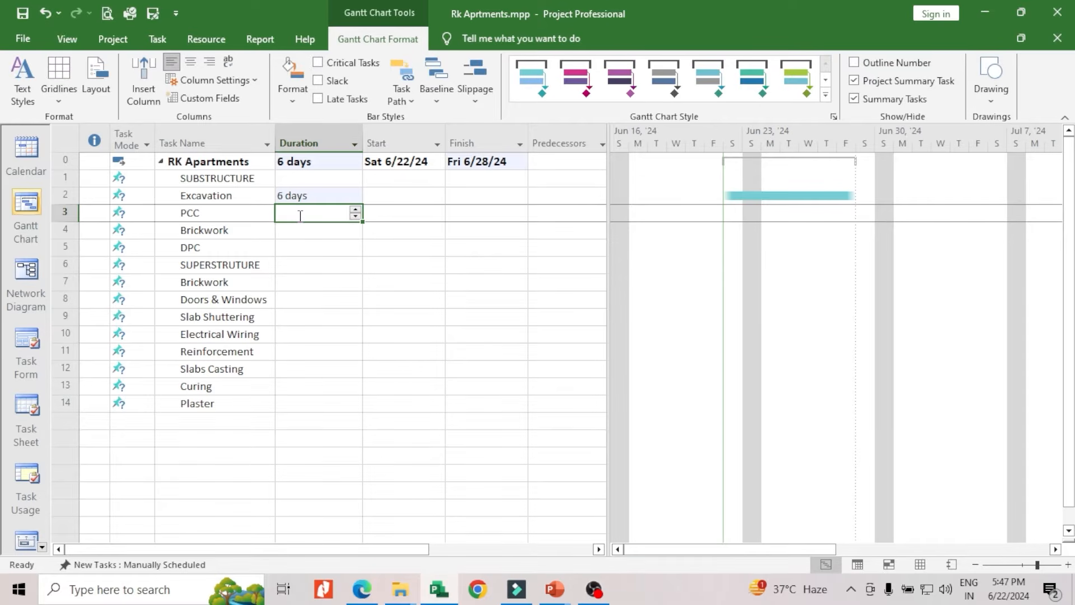
text(2)
Set the durations of the Brickwork and DPC tasks listed below SUBSTRUCTURE to 3 days and 1 day
click(297, 234)
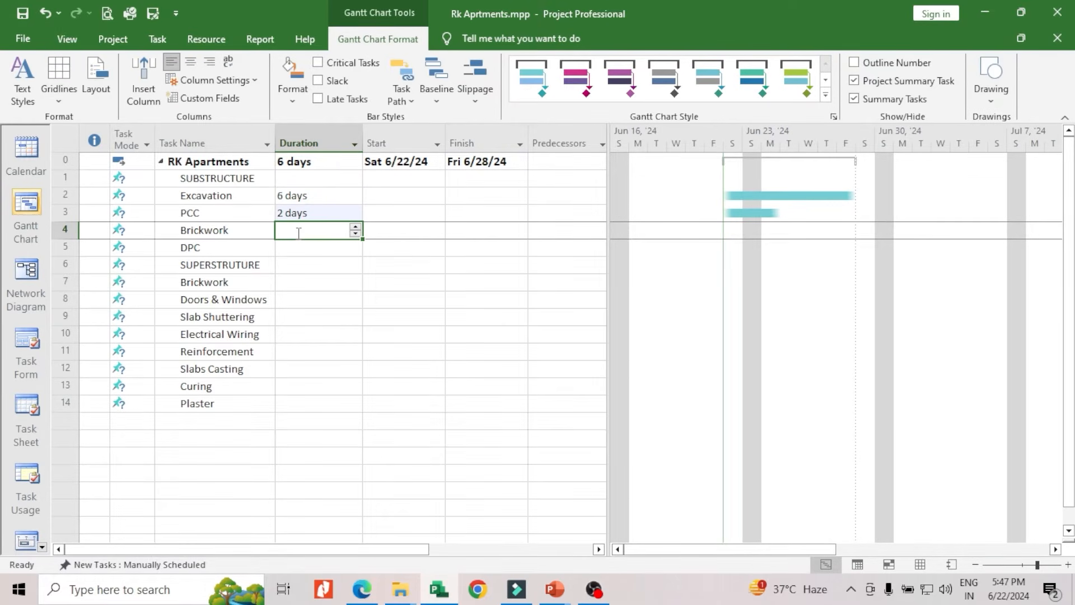
text(3)
click(291, 250)
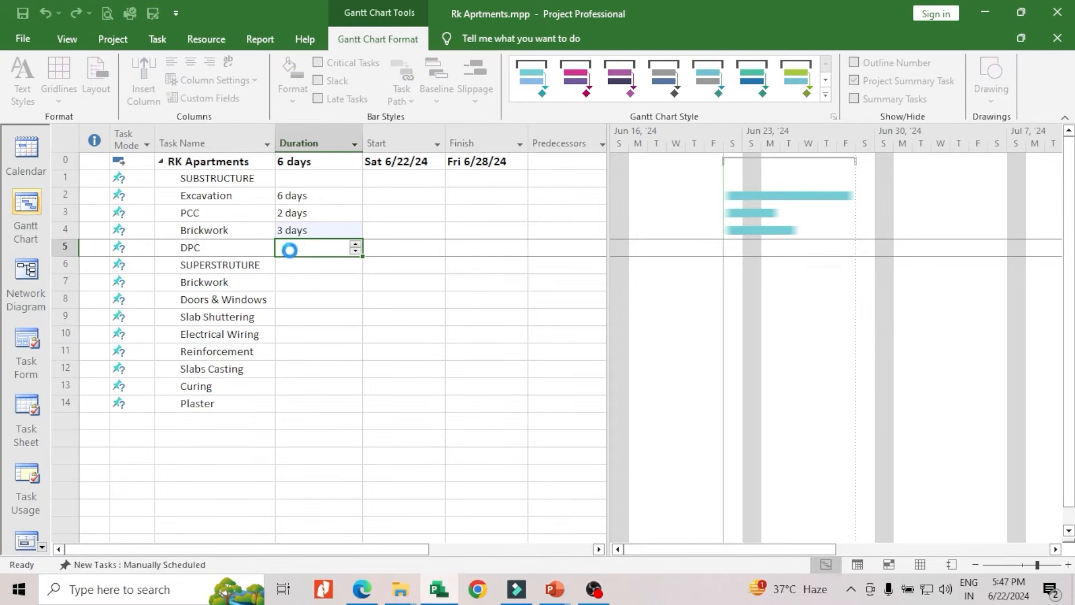
text(1)
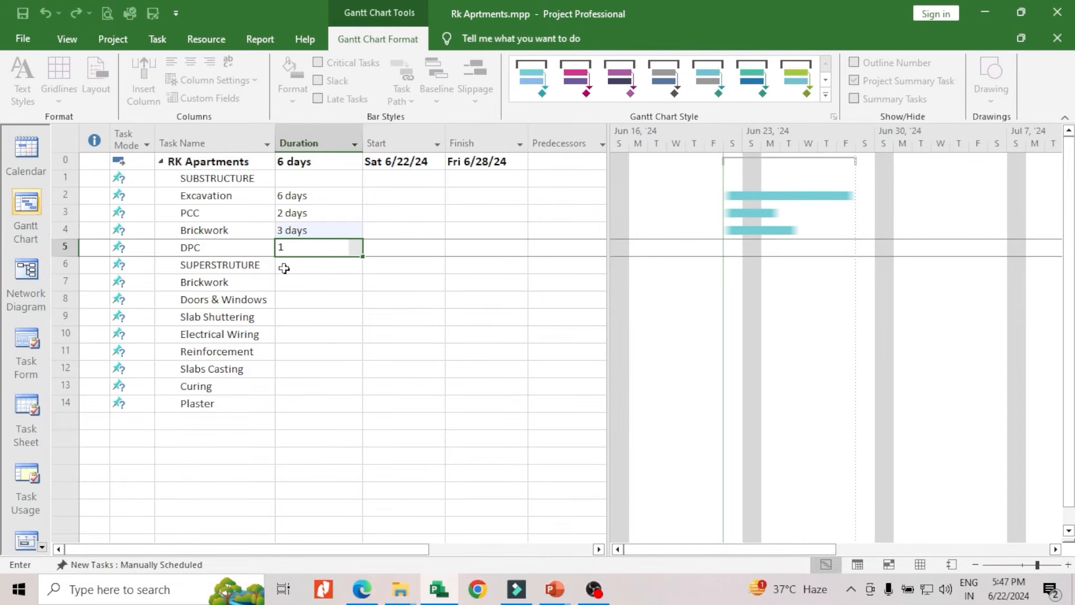
Set the Brickwork task below SUPERSTRUTURE to 4 days and the Doors & Windows task to 2 days
click(295, 281)
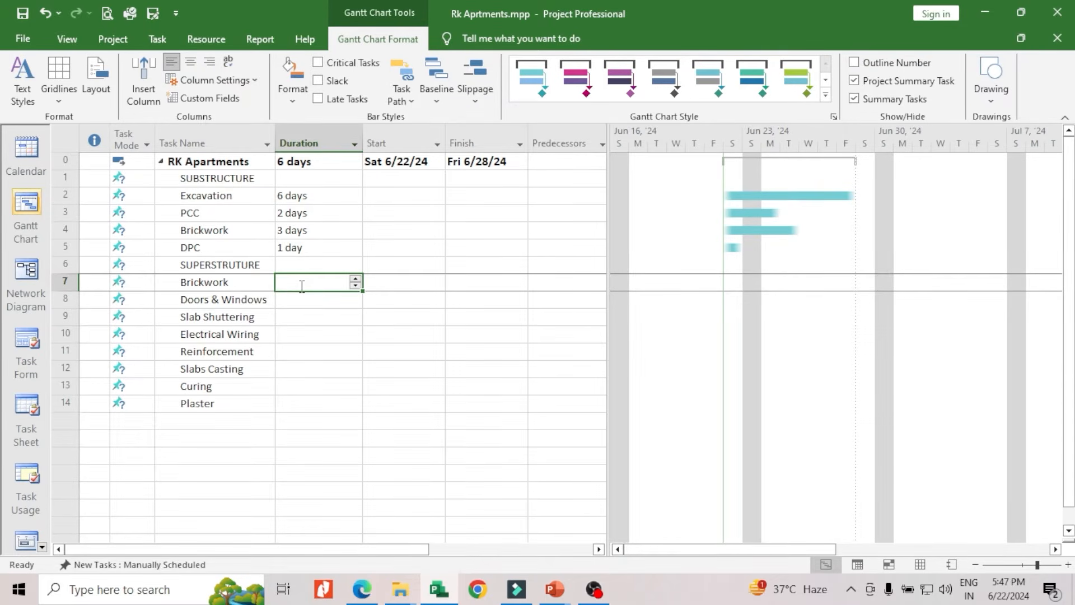
text(4)
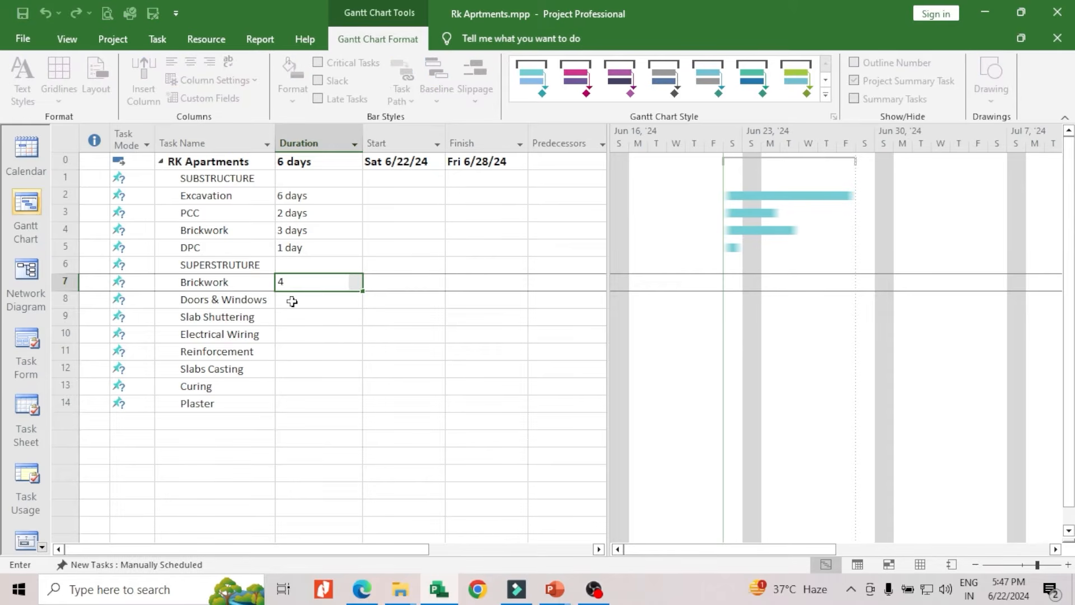
click(292, 301)
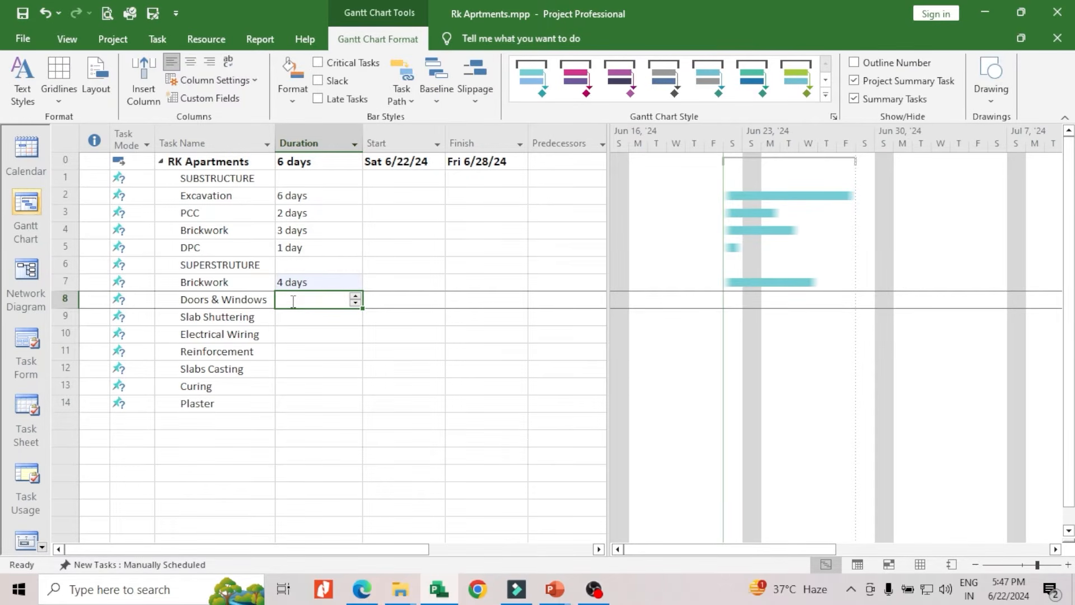
text(2)
Set the Slab Shuttering task's duration to 2 days and the Electrical Wiring task's duration to 1 day
click(290, 322)
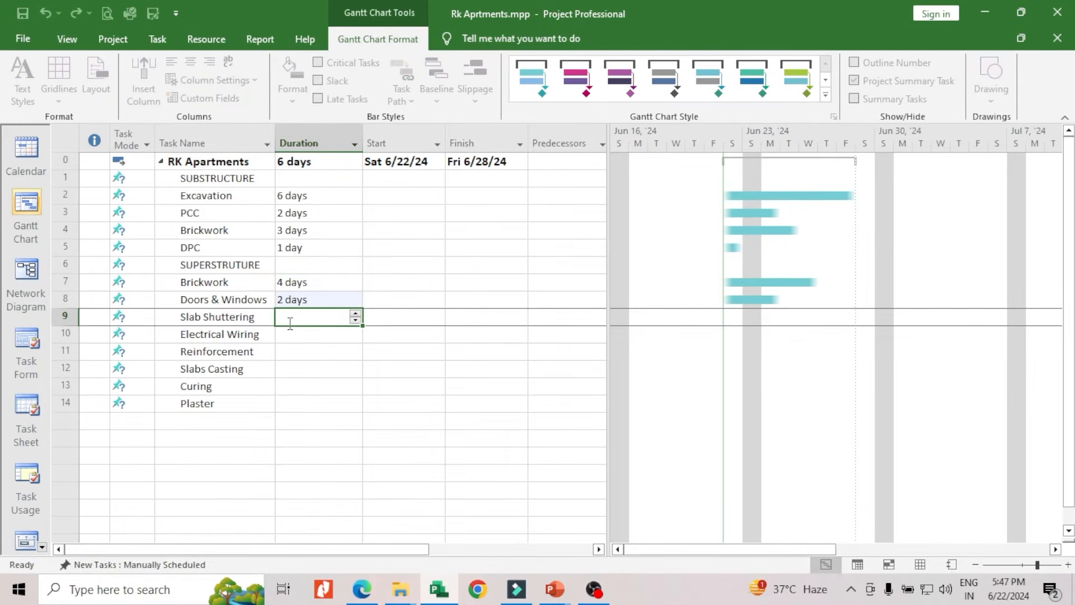
text(2)
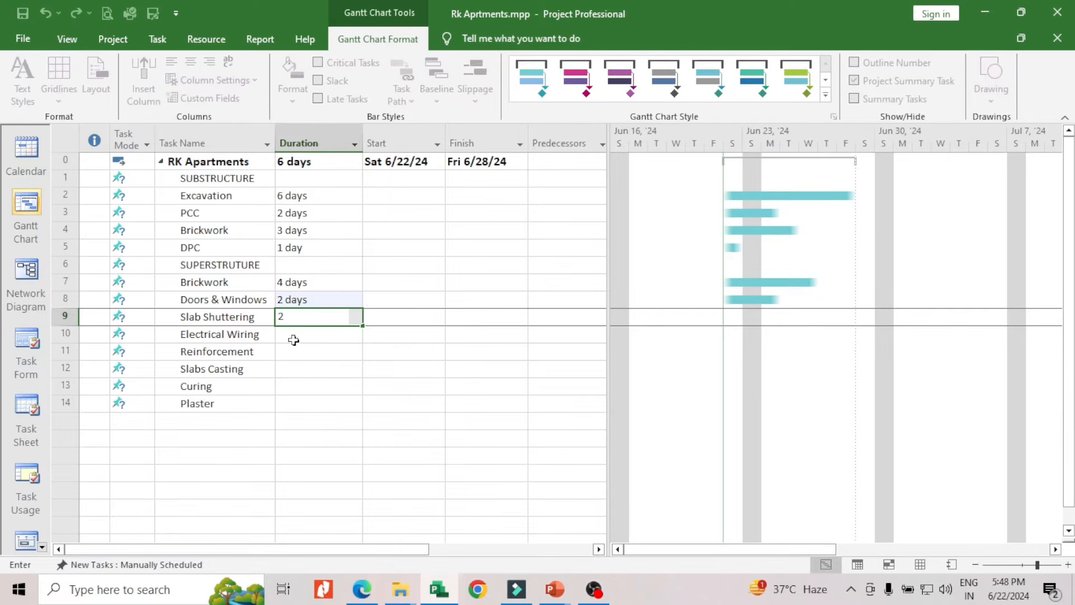
click(293, 340)
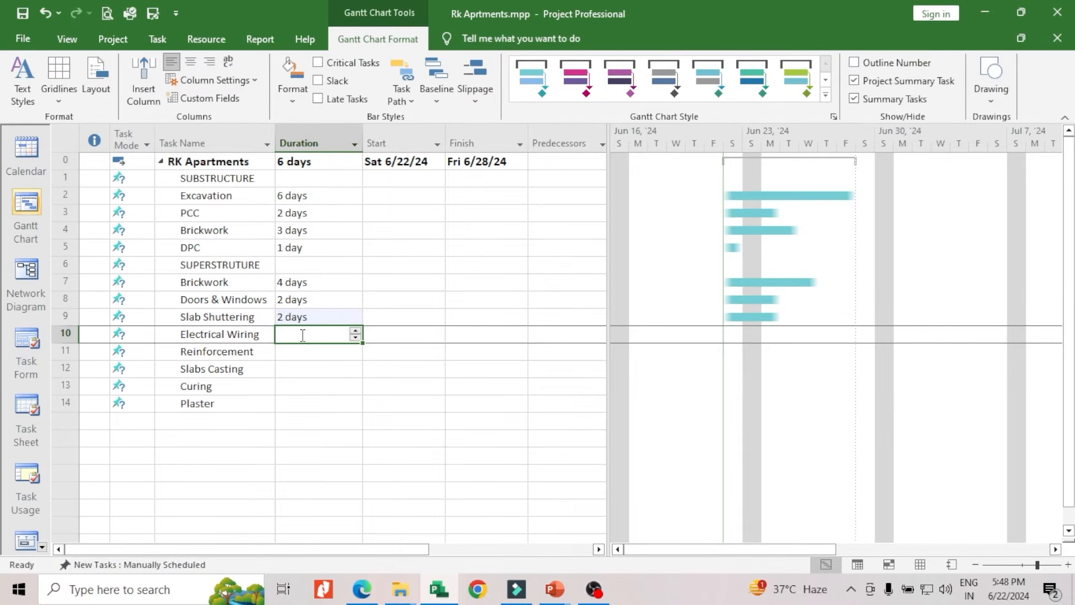
text(1)
key(Return)
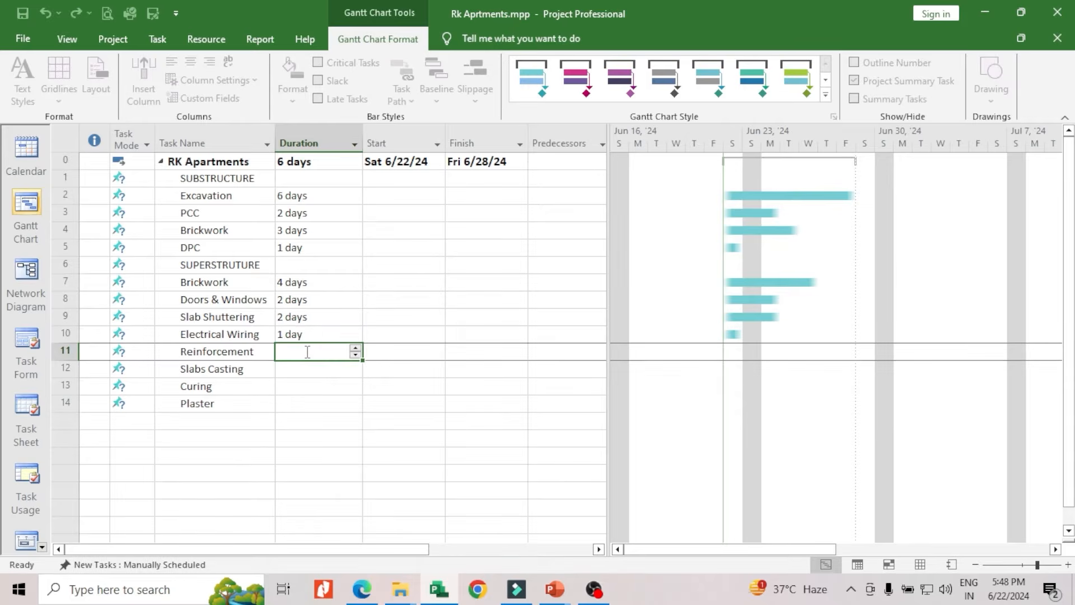
Set the Reinforcement task's duration to 2 days and the Slabs Casting task's duration to 1 day
text(2)
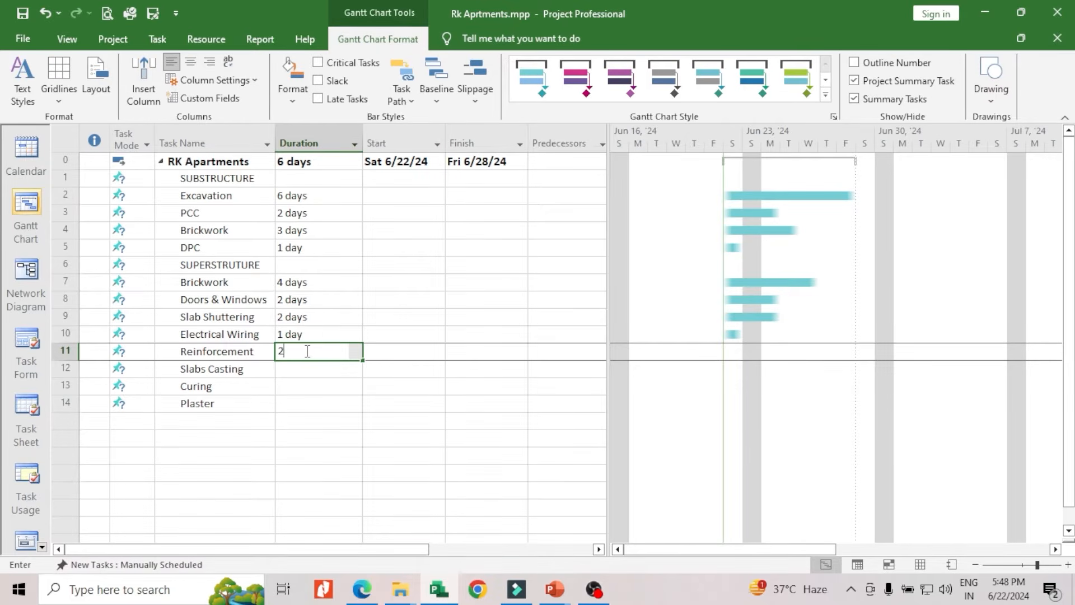
click(293, 371)
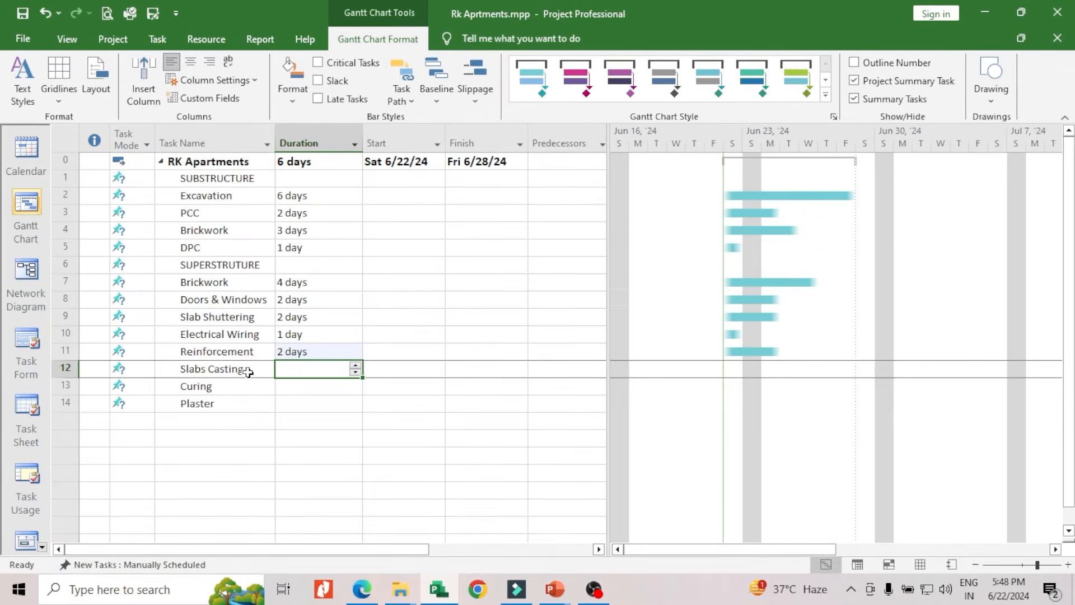
text(1)
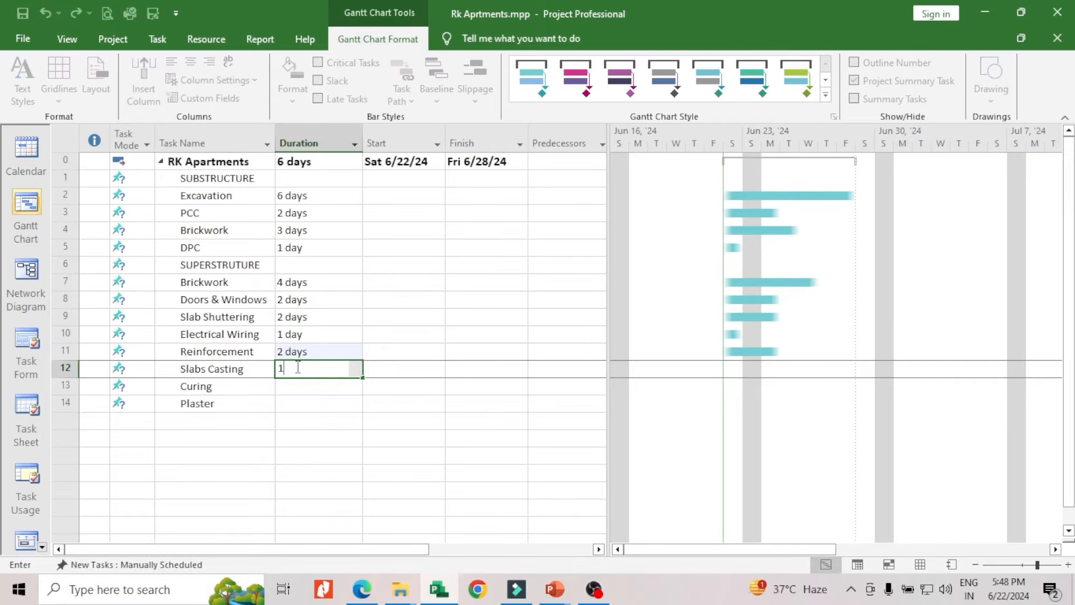
Set the Curing task's duration to 7 days and the Plaster task's duration to 5 days
click(290, 383)
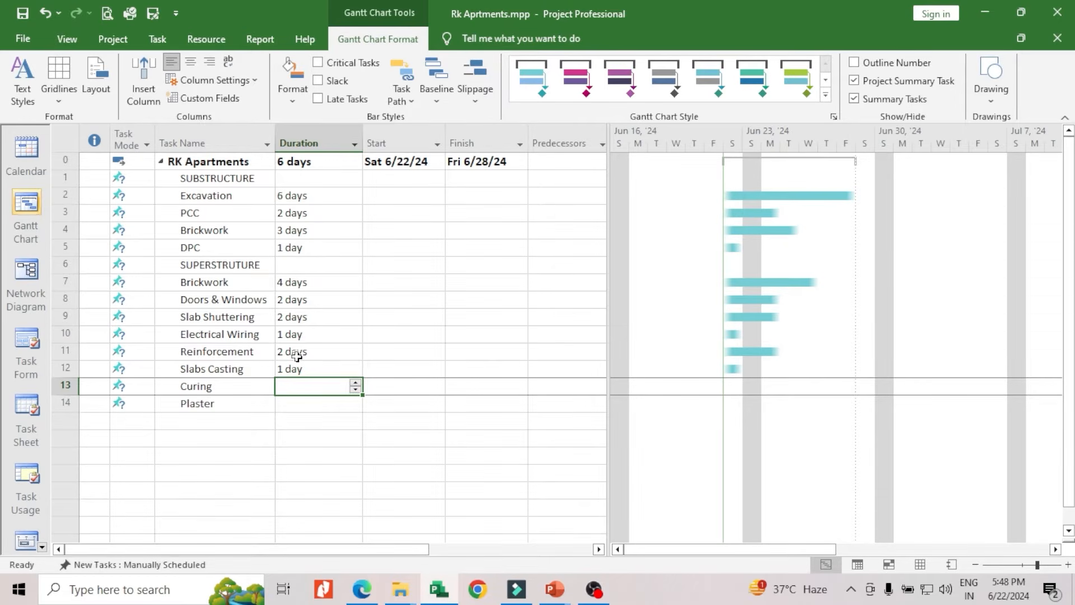
text(7)
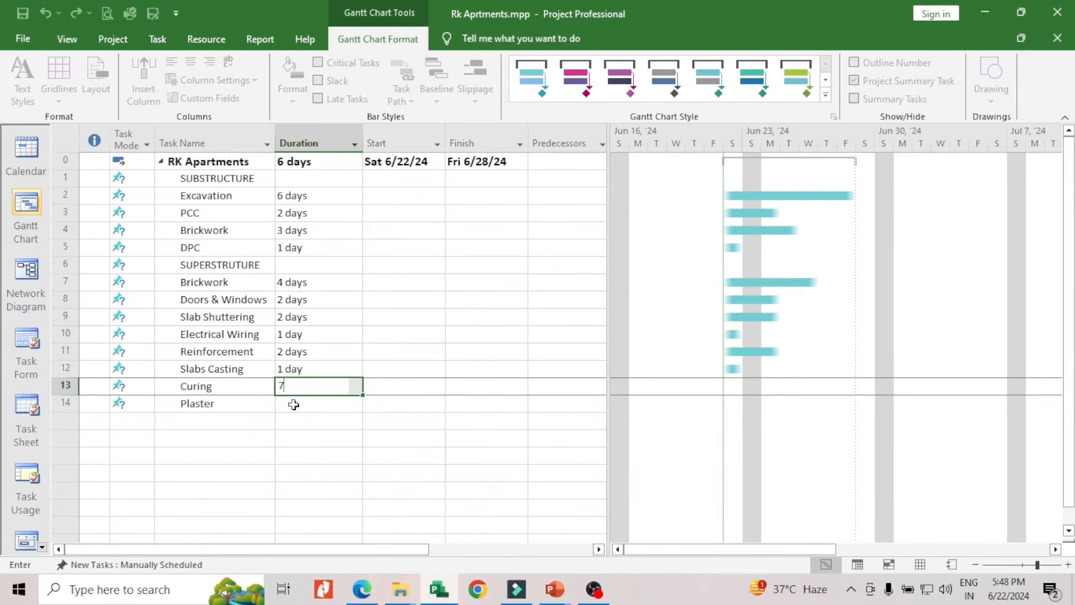
click(293, 404)
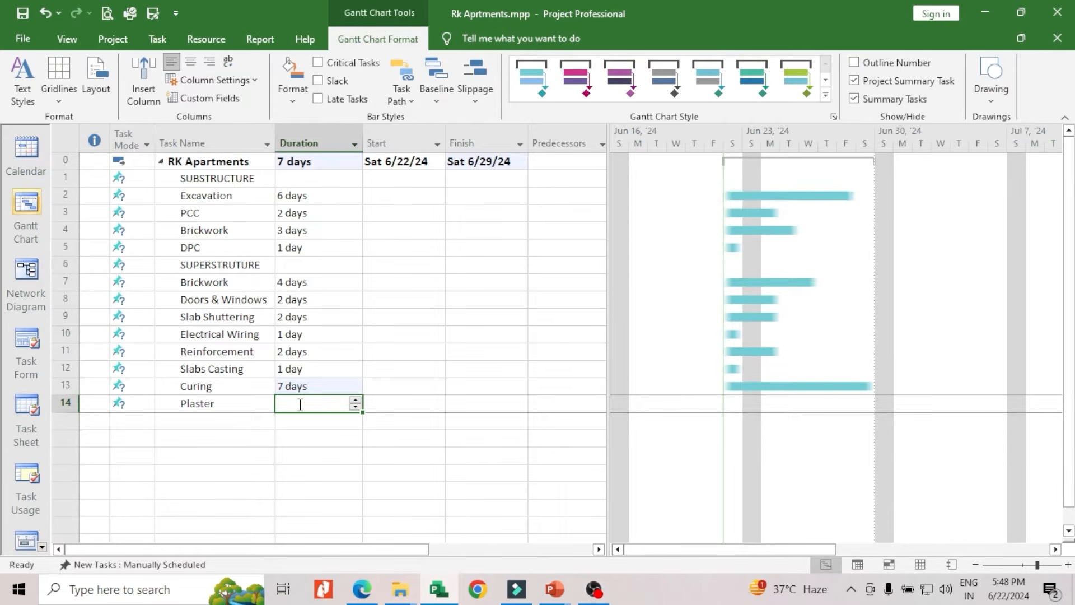
text(5)
click(314, 427)
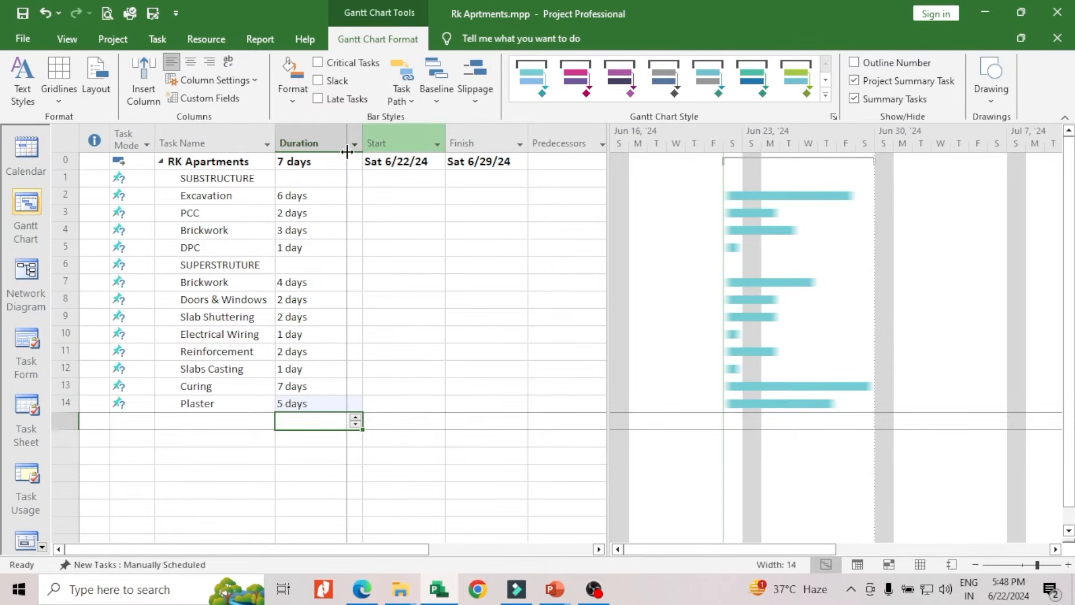
Narrow the Duration column in the task table
drag(347, 153, 335, 134)
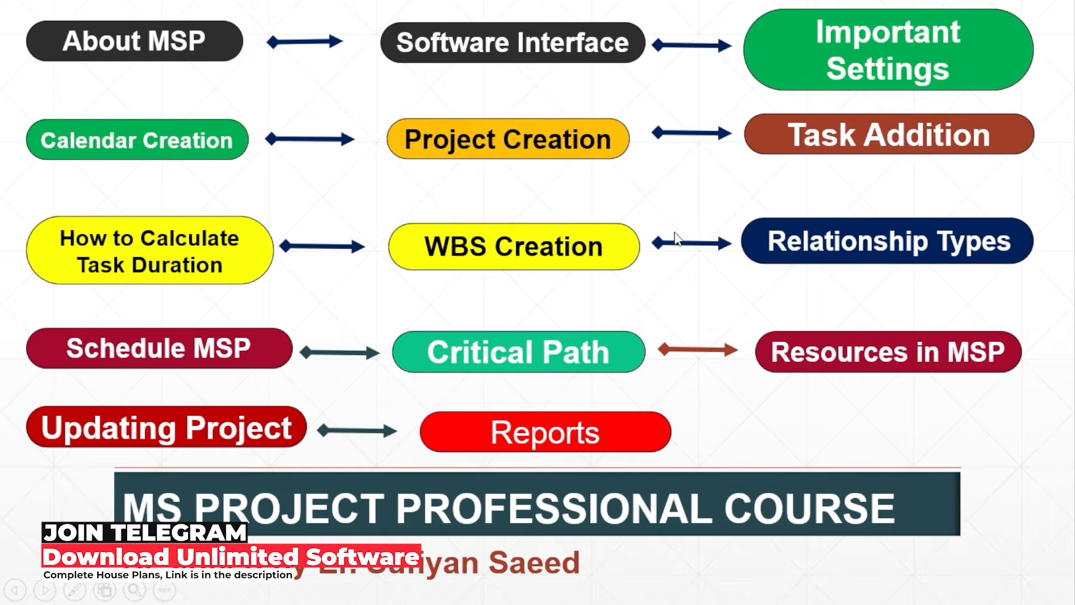
End the course slide show and switch back to the RK Apartments plan in Microsoft Project
key(Escape)
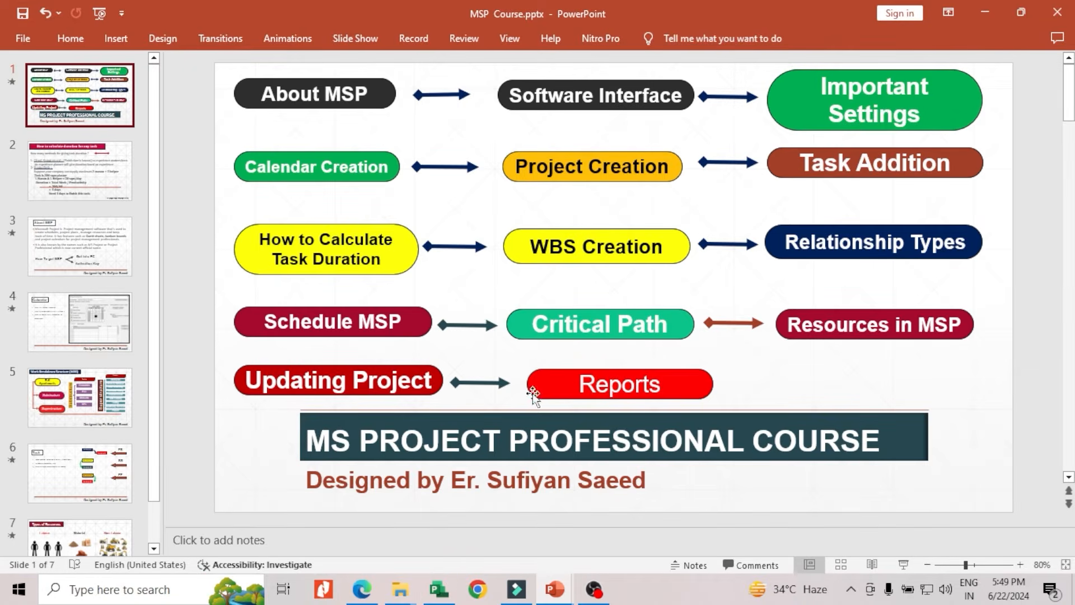
click(442, 588)
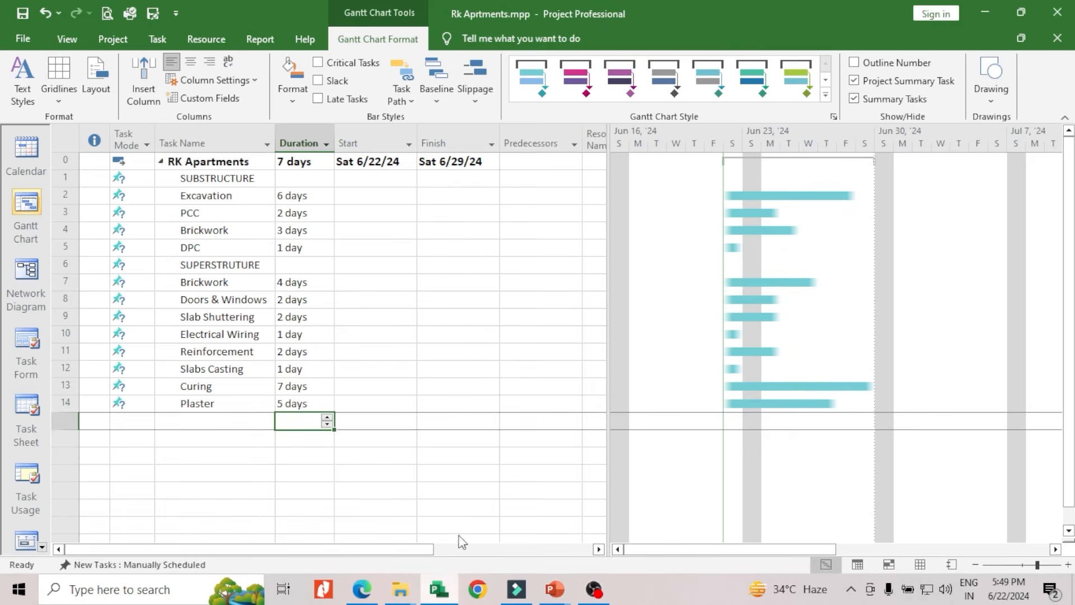
click(365, 331)
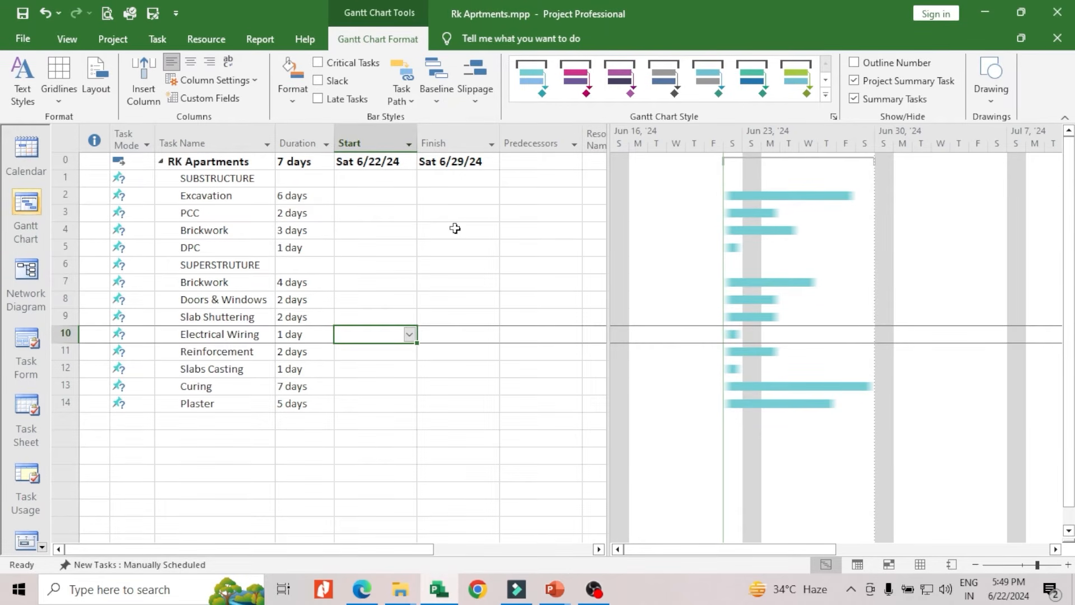
Review the SUBSTRUCTURE and SUPERSTRUTURE headings and go through the tasks from Excavation to DPC that belong to SUBSTRUCTURE
click(221, 180)
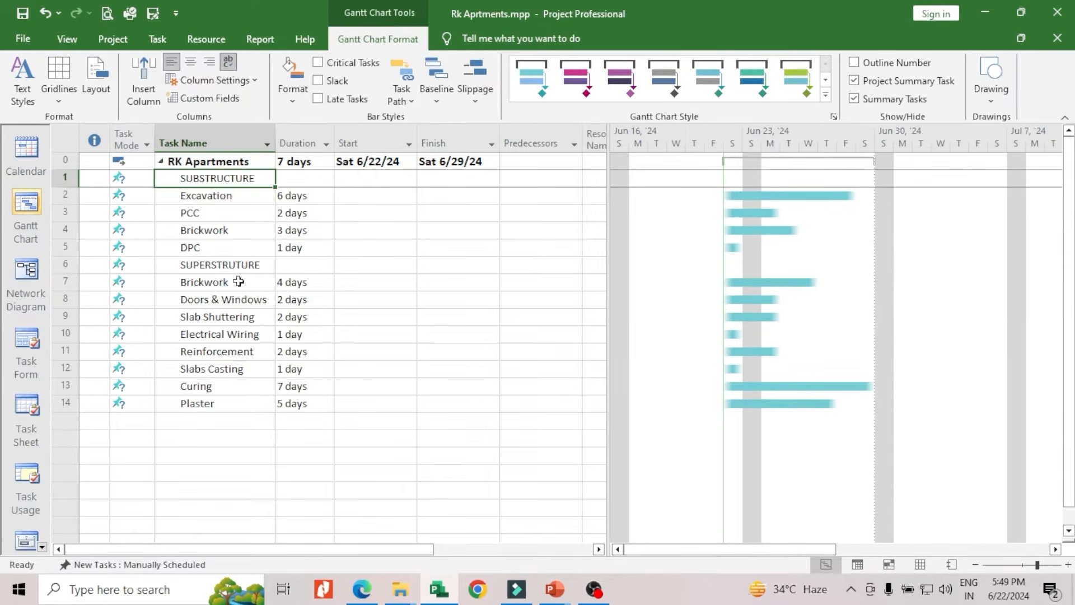
click(230, 266)
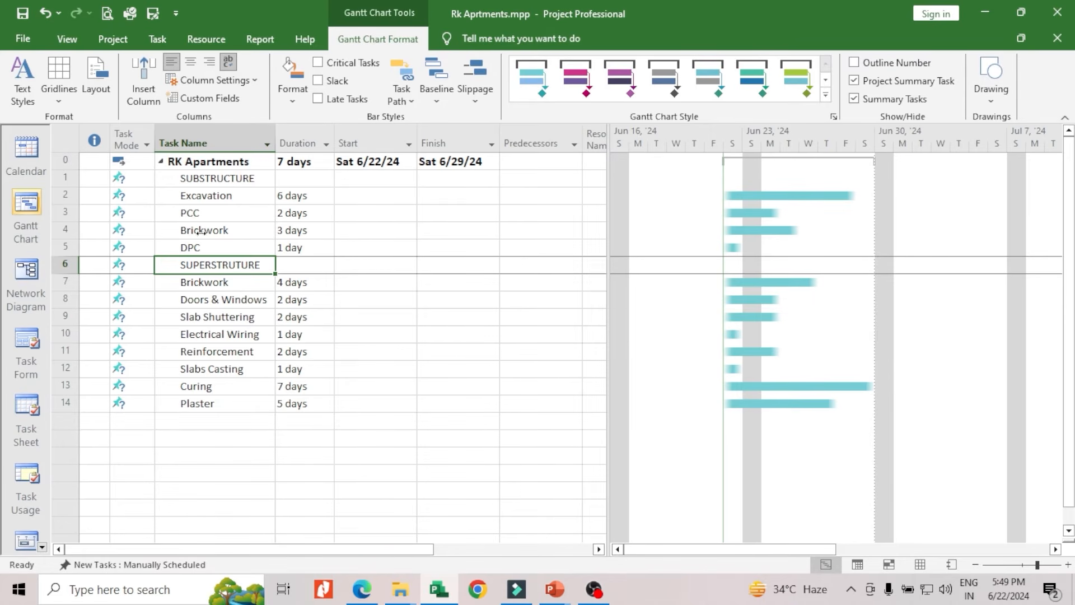
click(236, 180)
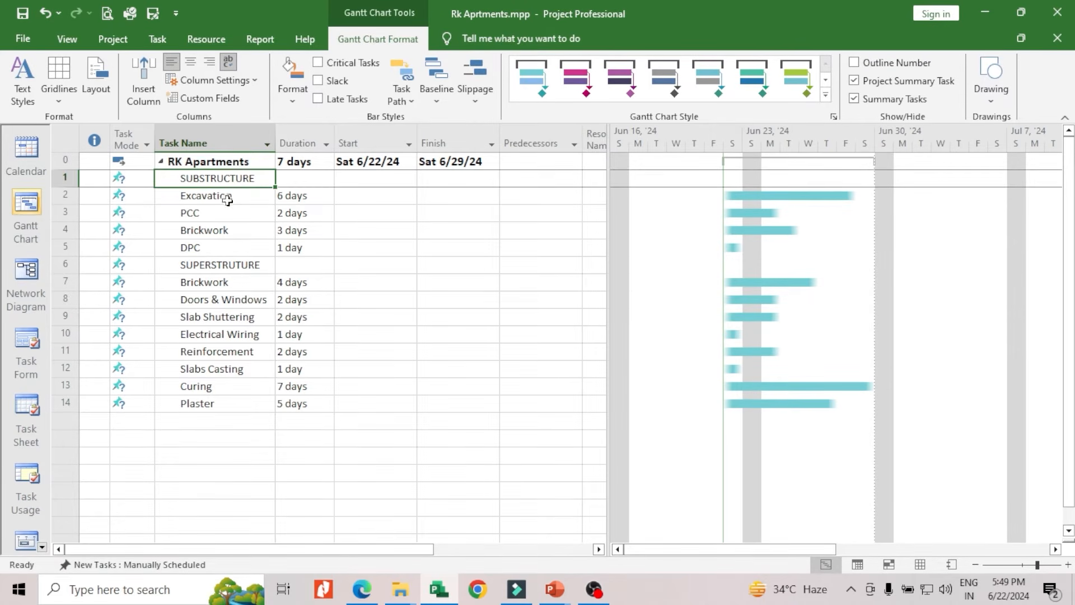
click(235, 197)
click(238, 214)
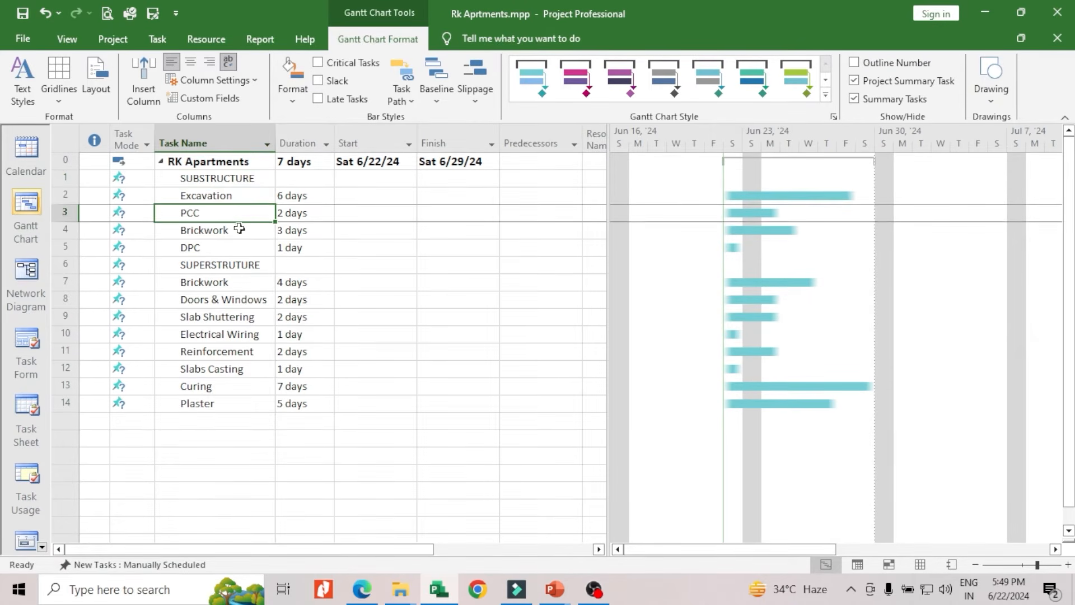
click(239, 229)
click(247, 247)
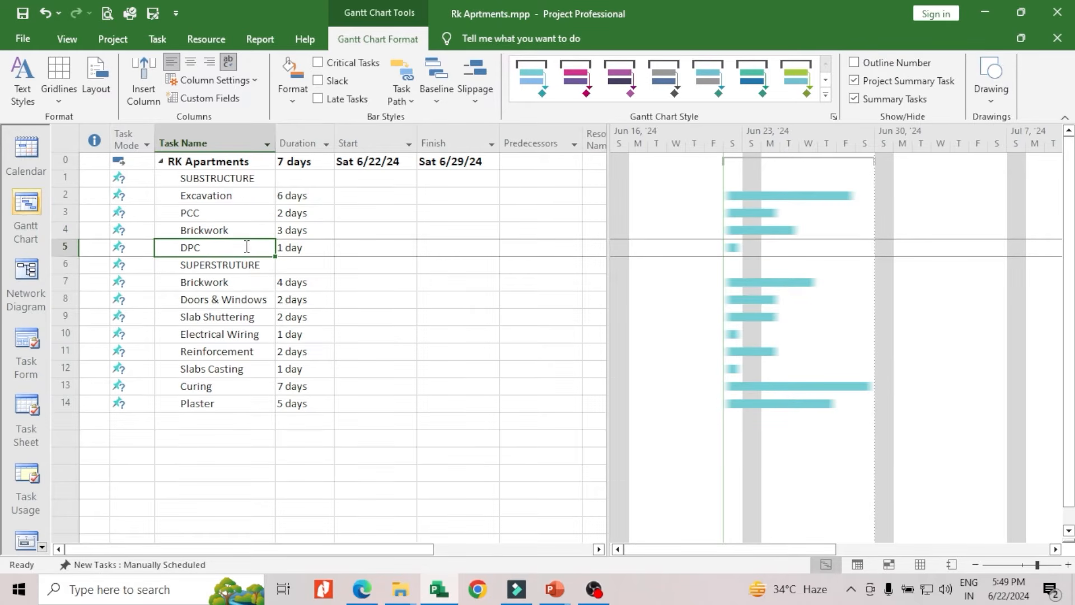
click(250, 266)
click(237, 197)
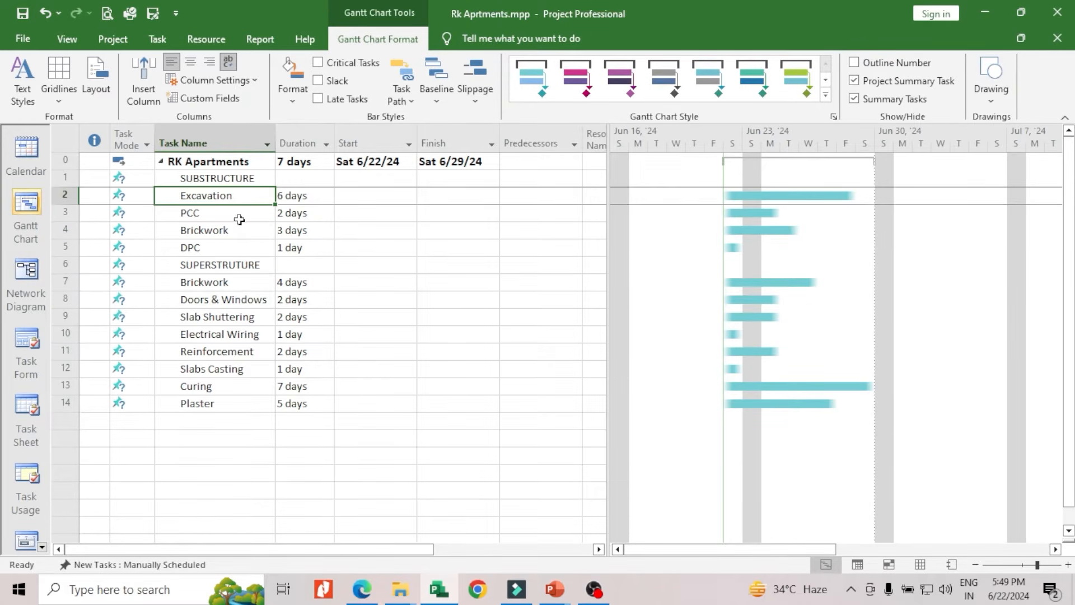
click(239, 218)
click(240, 232)
click(241, 249)
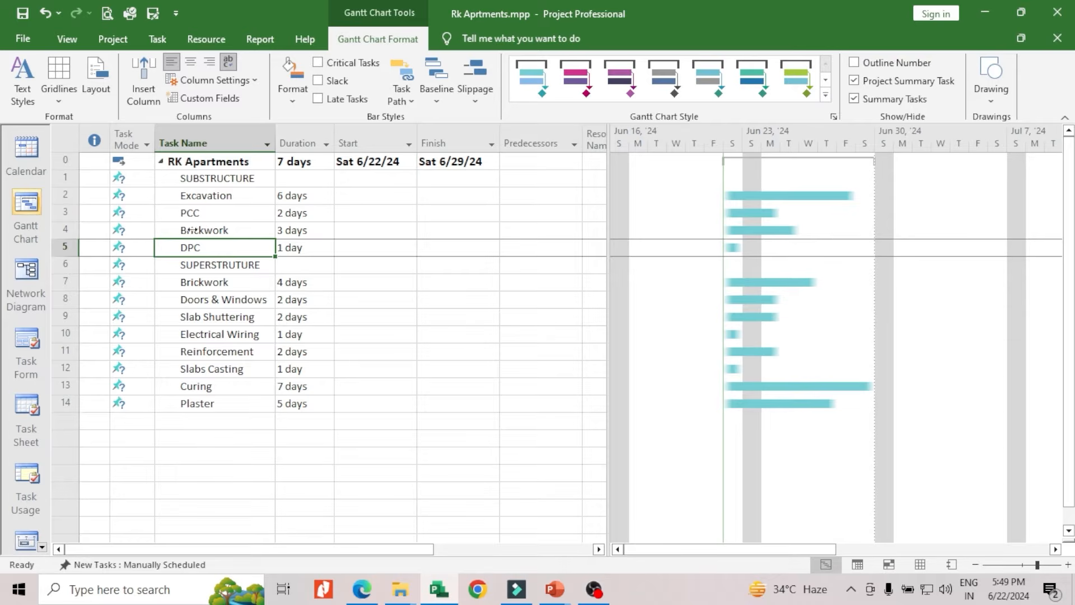
click(190, 195)
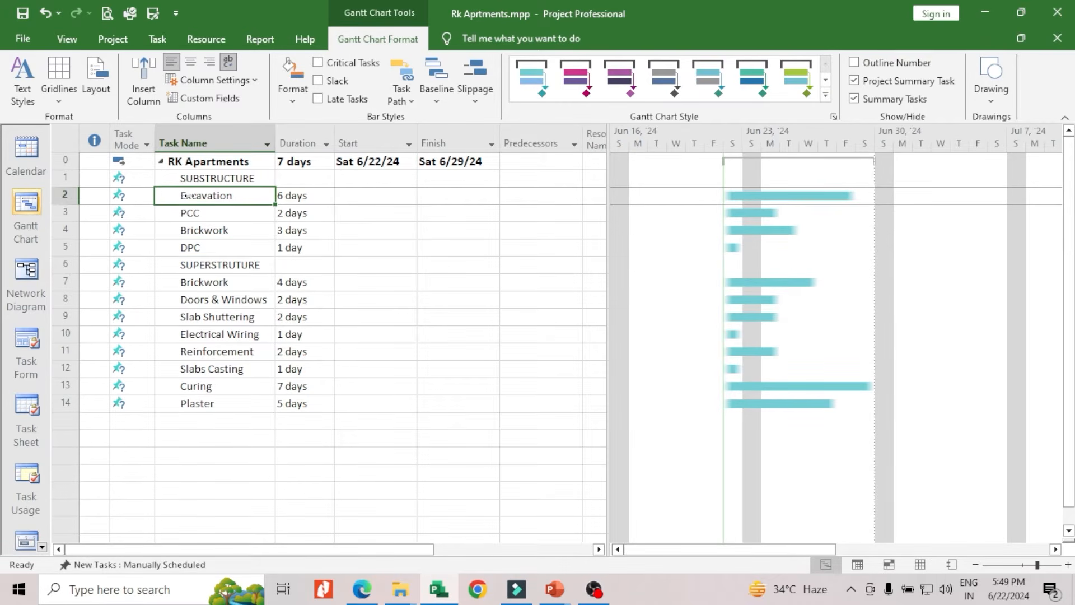
Indent the tasks Excavation, PCC, Brickwork and DPC as subtasks of SUBSTRUCTURE
drag(64, 194, 63, 248)
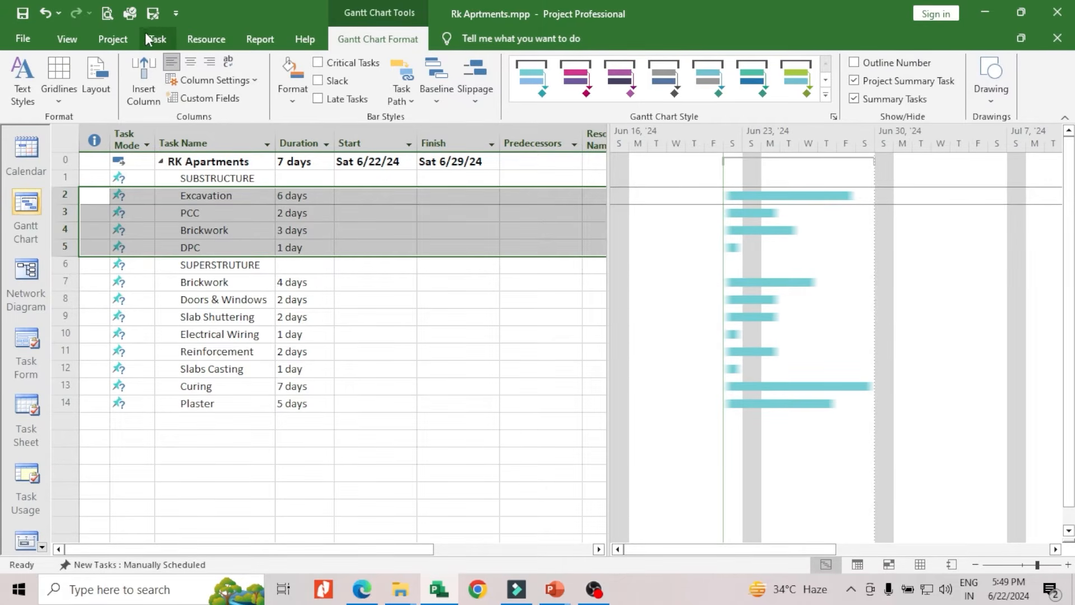
click(158, 40)
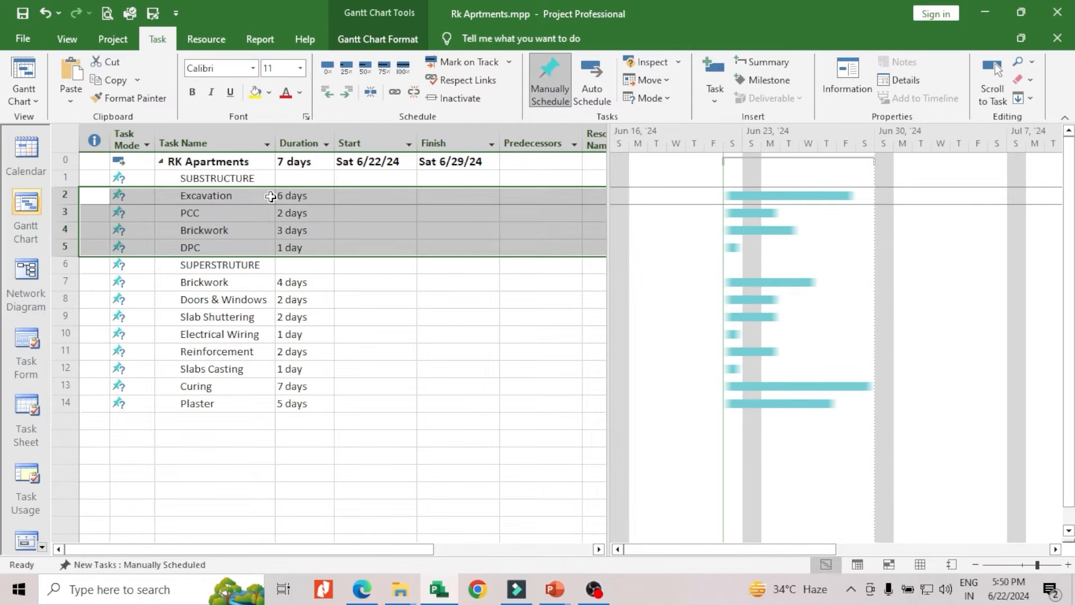
click(347, 92)
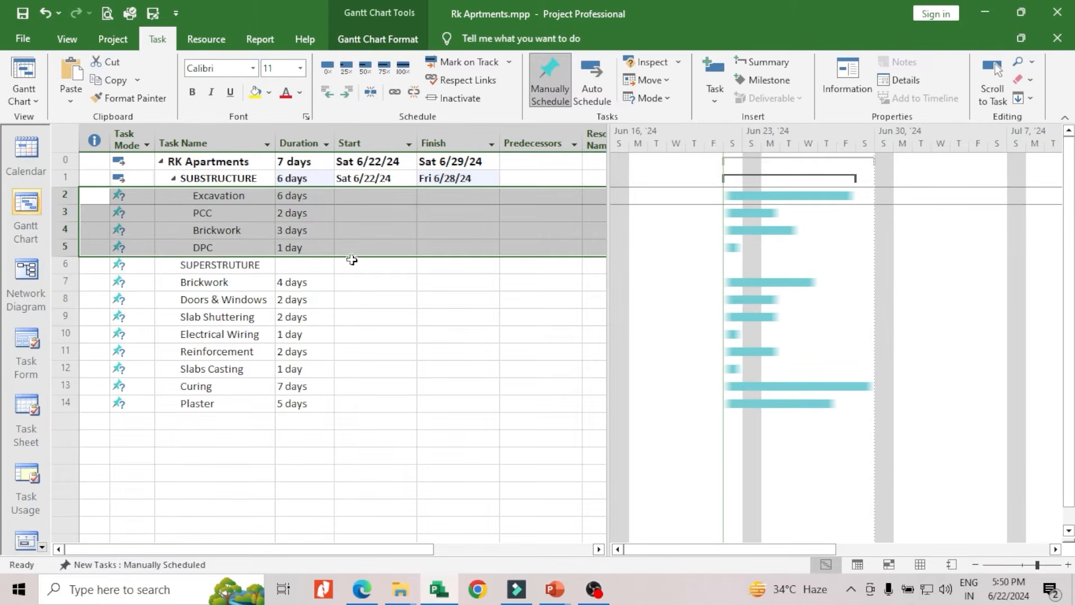
click(358, 282)
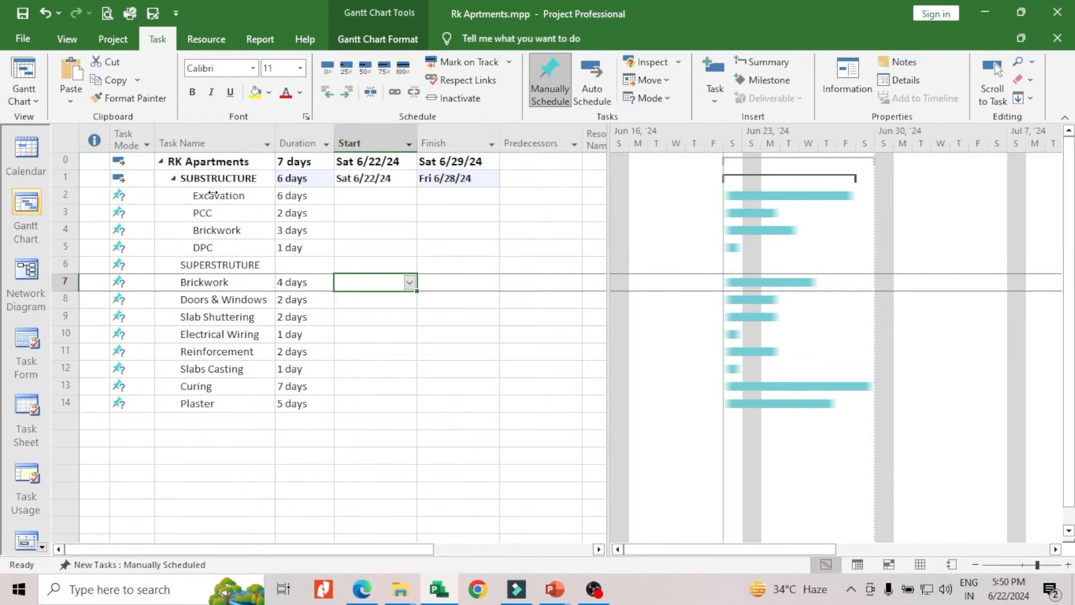
Go through the subtasks from DPC up to Excavation, and collapse and re-expand the SUBSTRUCTURE summary task
click(211, 248)
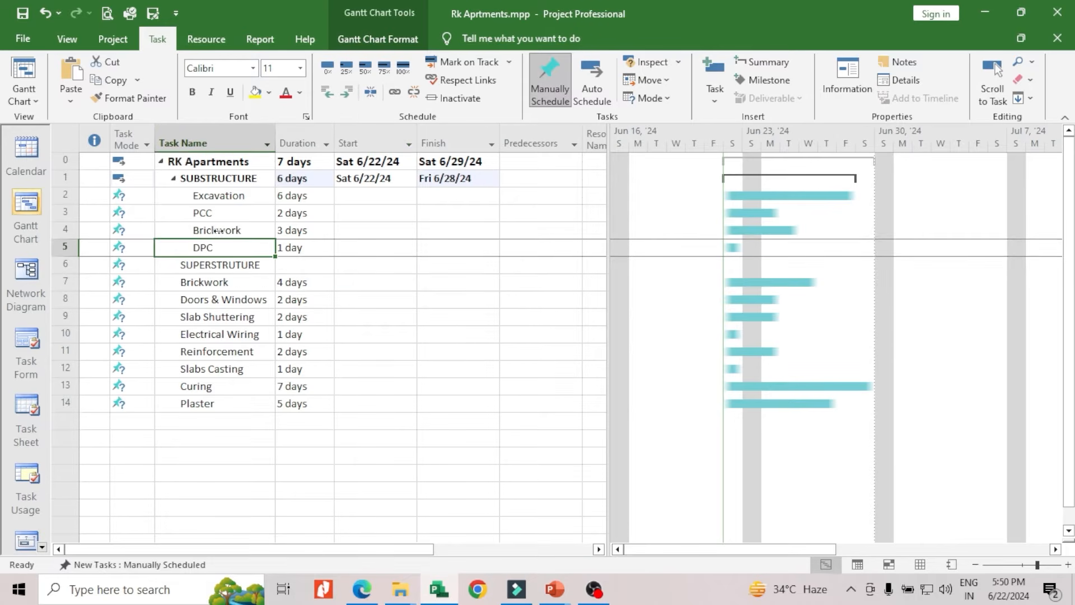
click(217, 230)
click(217, 213)
click(216, 198)
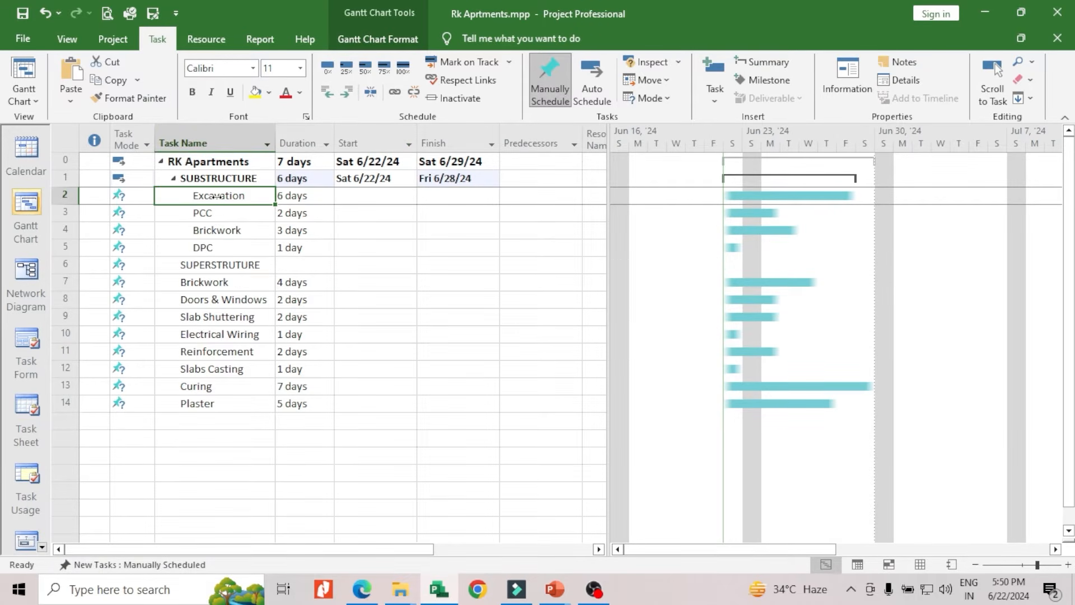
click(173, 179)
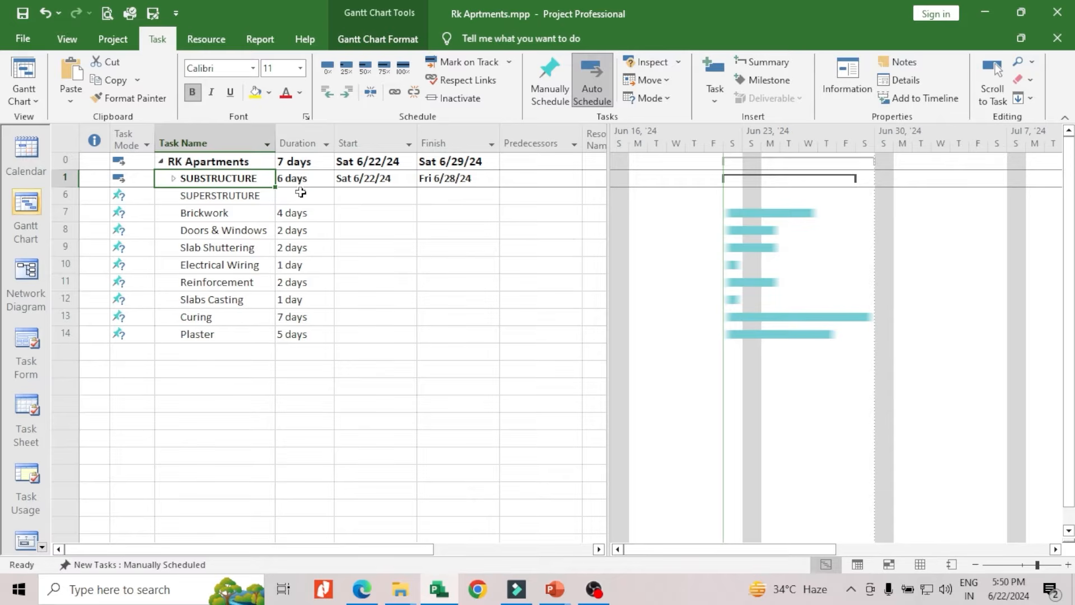
click(173, 179)
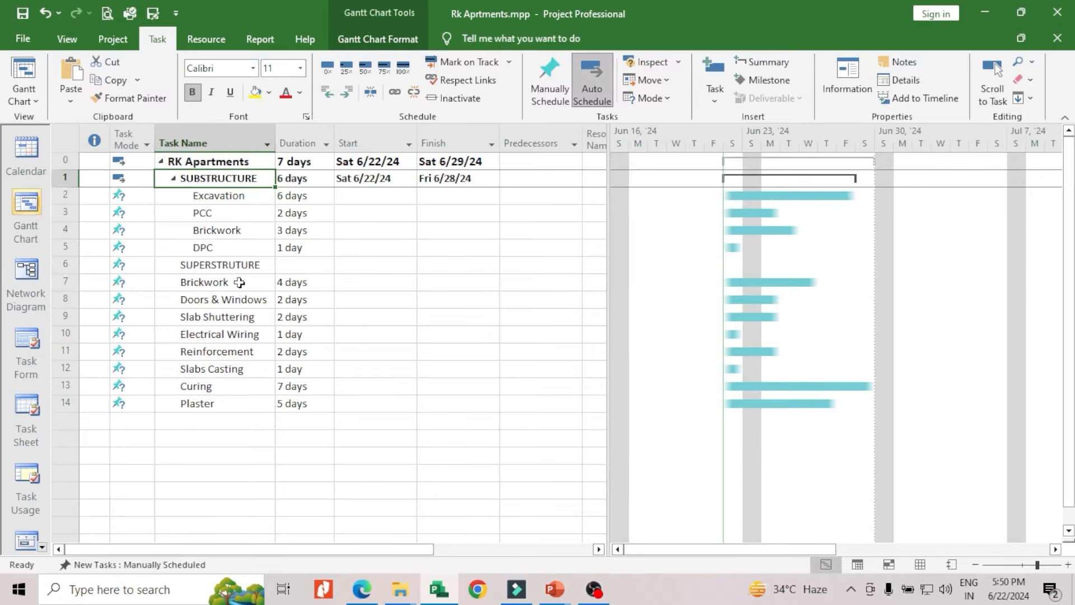
Indent the tasks from Brickwork (row 7) to Plaster as subtasks of SUPERSTRUTURE
click(212, 267)
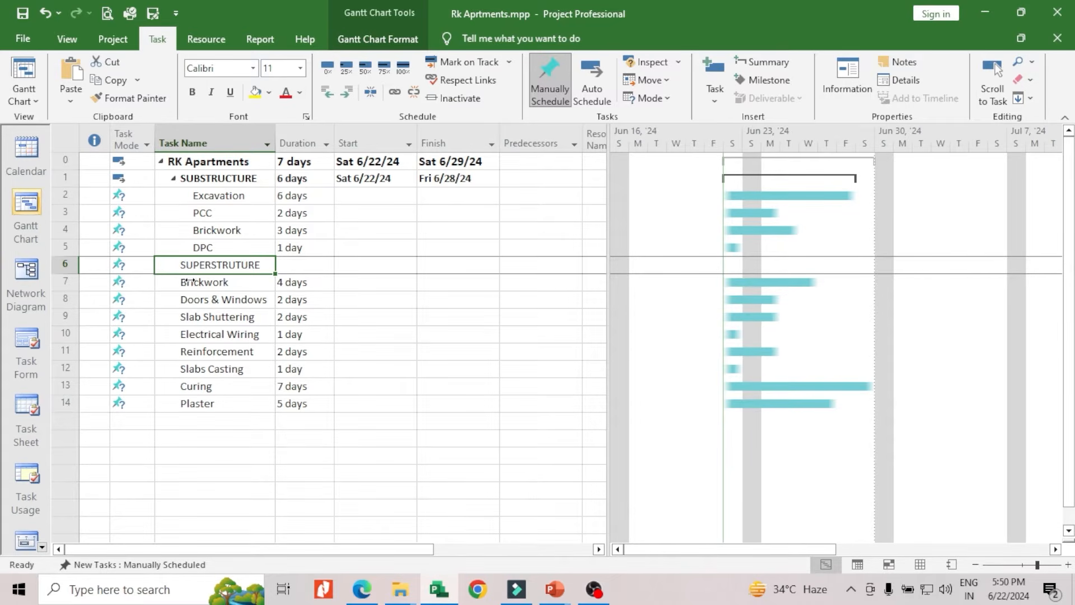
click(172, 281)
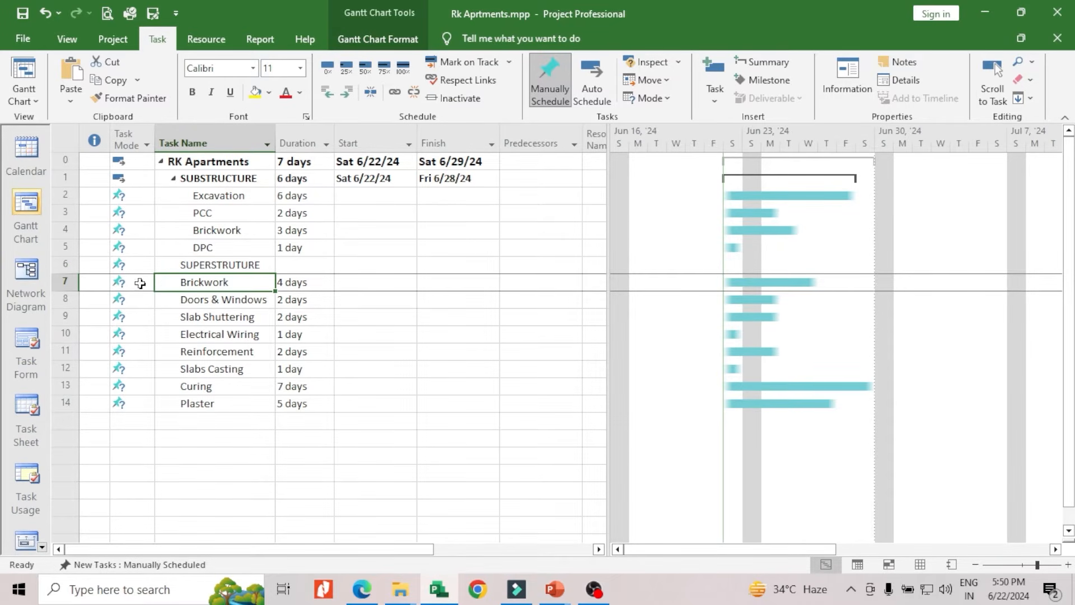
drag(62, 282, 65, 403)
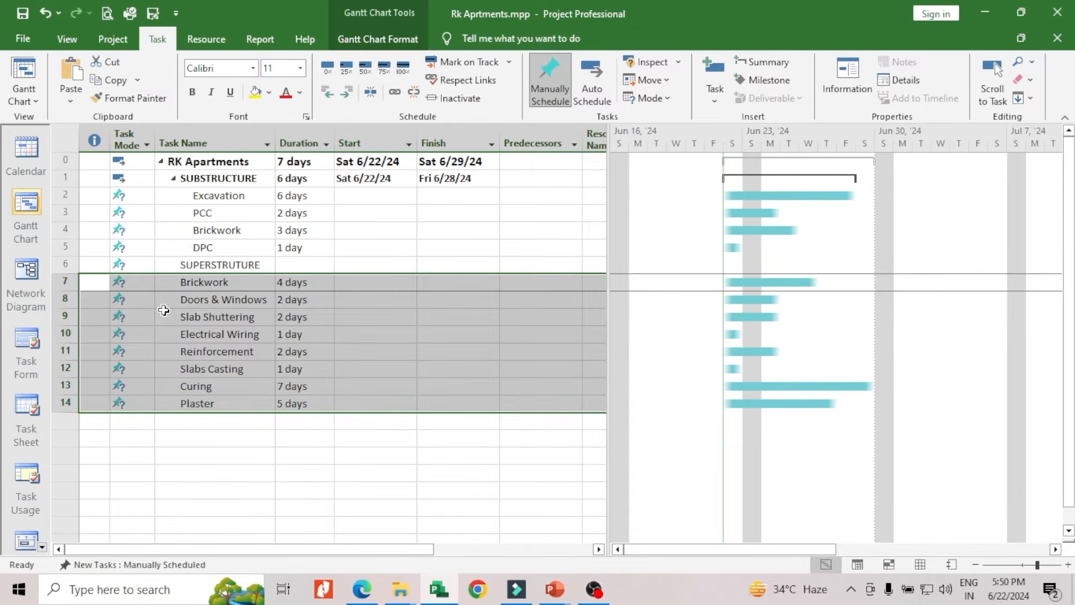
click(347, 93)
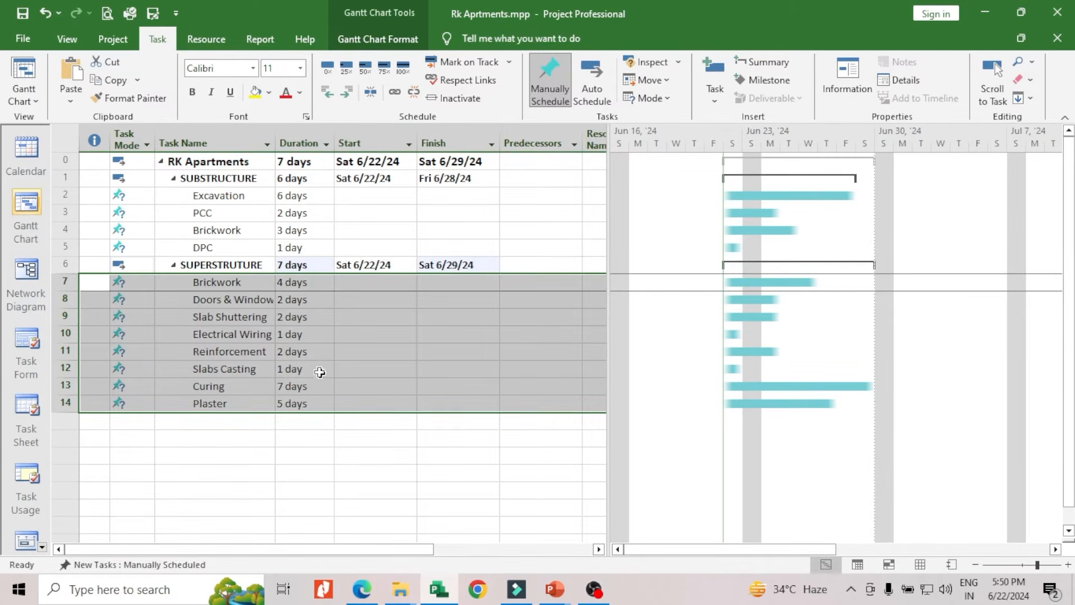
click(361, 369)
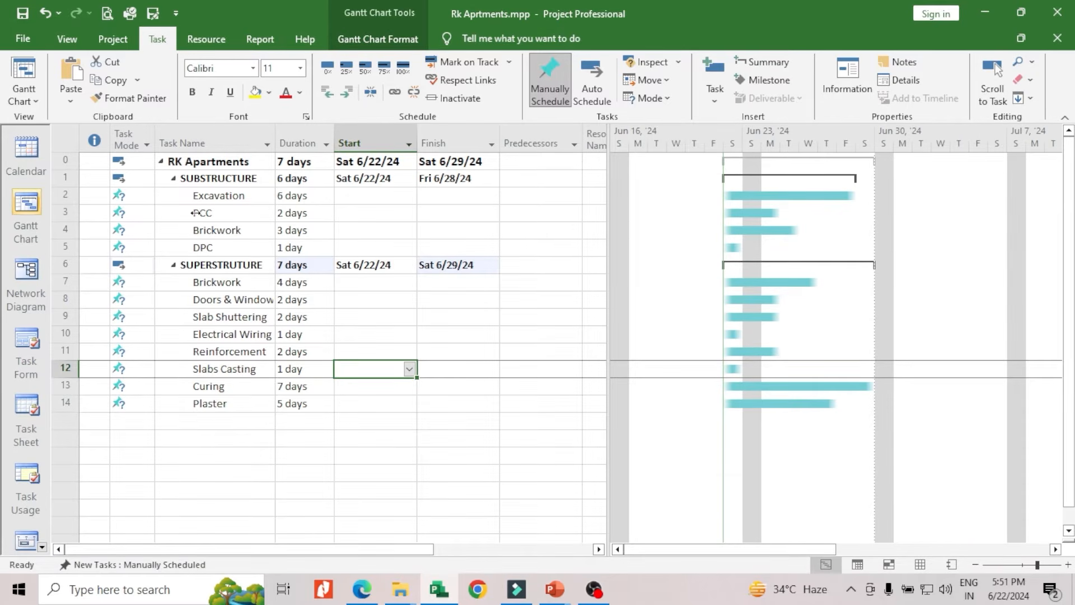
Fill the RK Apartments summary row with yellow from the task name through the Finish date
click(207, 163)
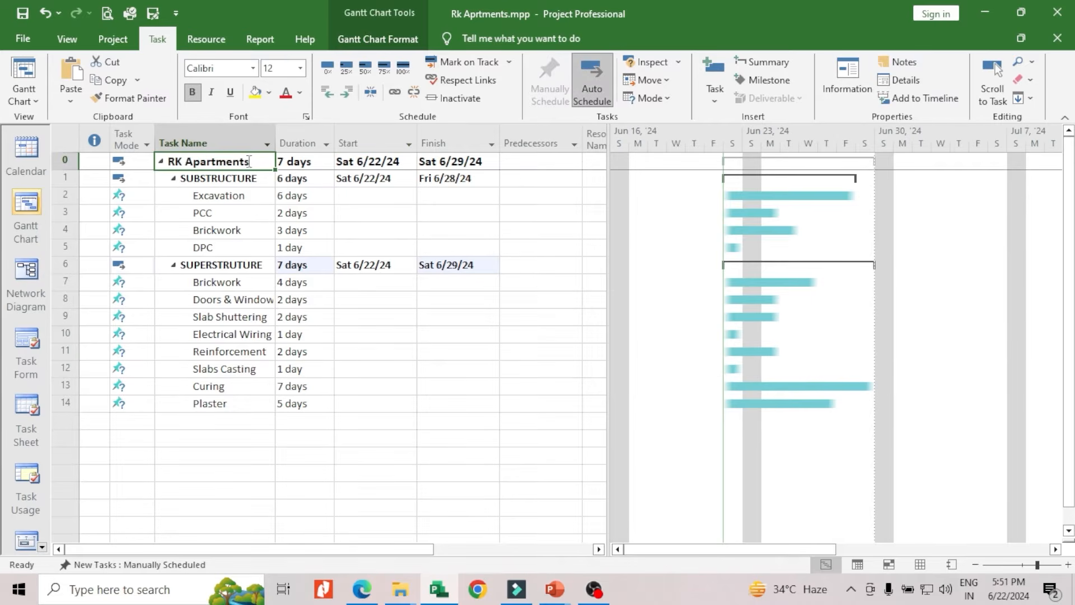
click(256, 96)
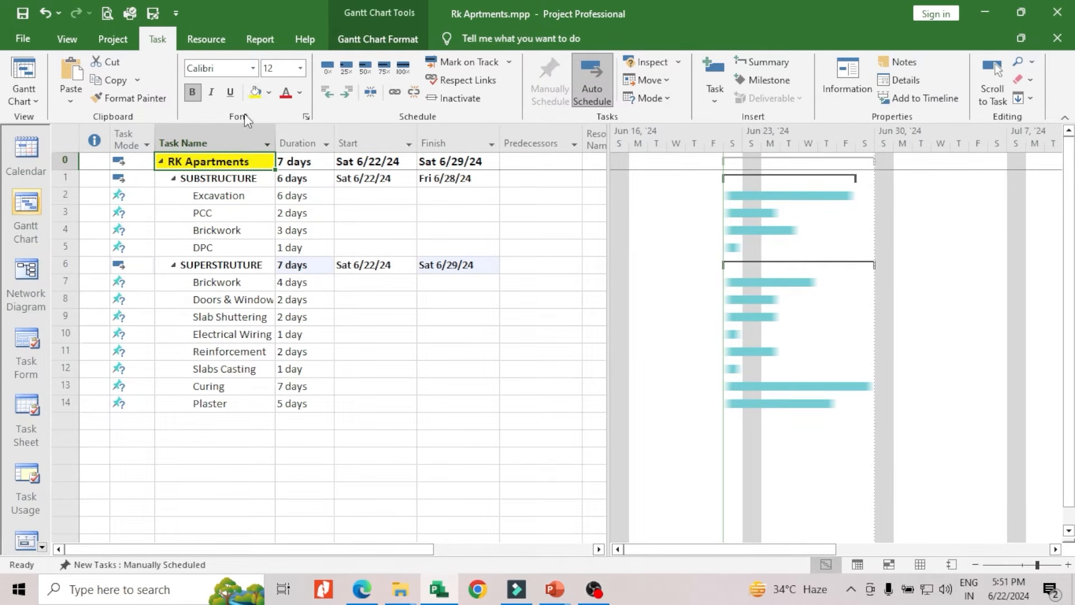
click(204, 179)
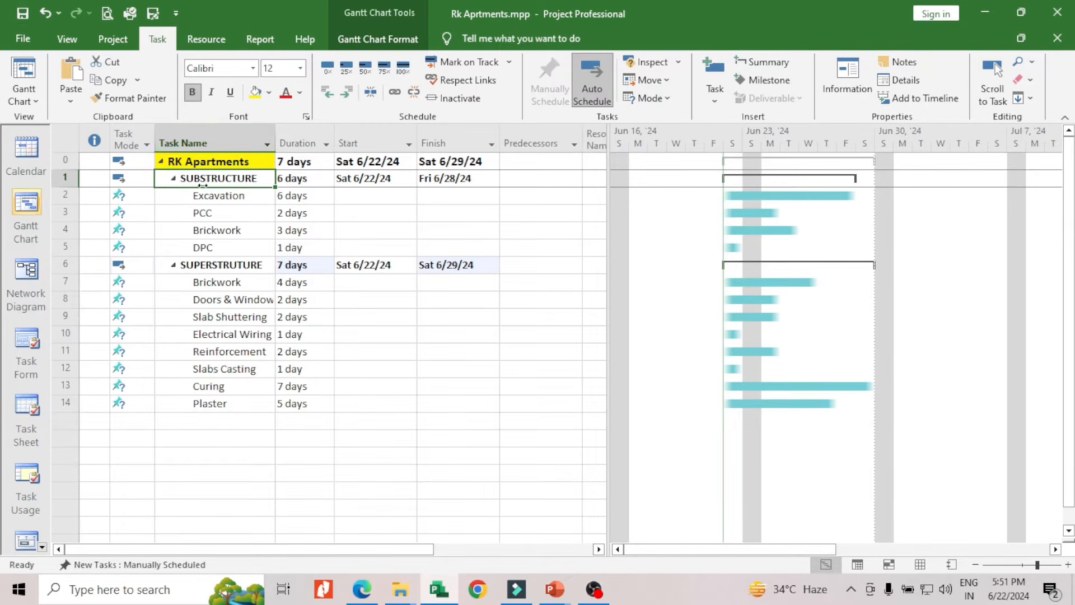
click(306, 161)
drag(269, 161, 446, 161)
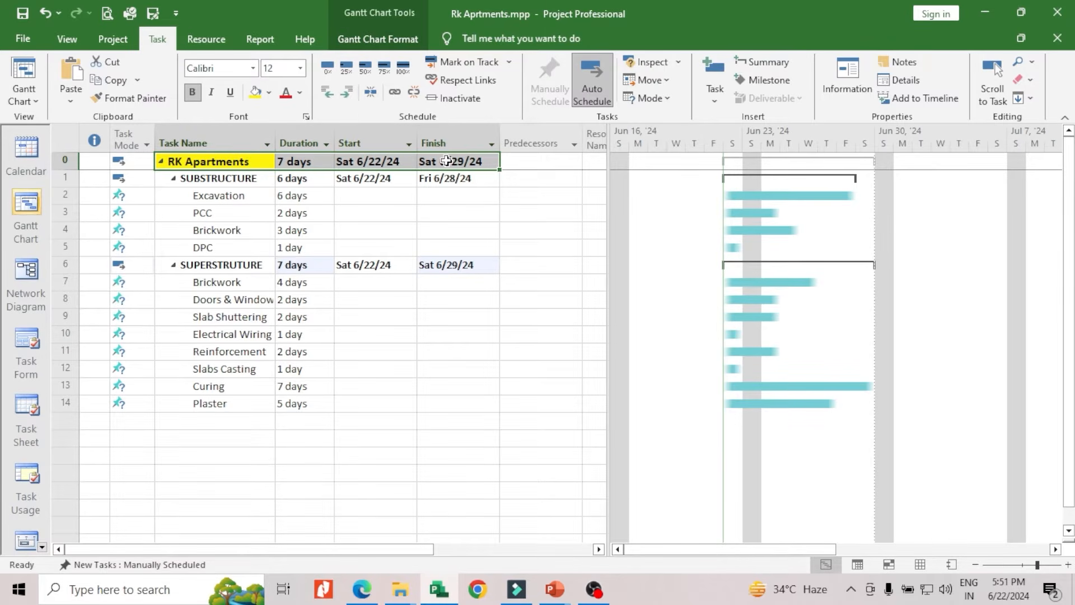
click(255, 92)
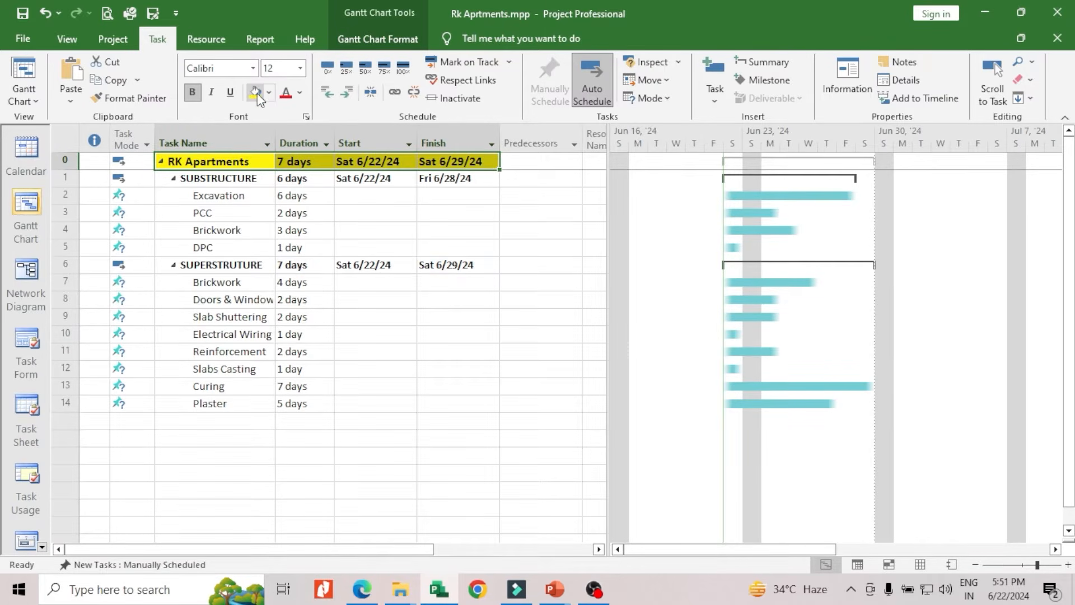
Try a dark red background with white text on the SUBSTRUCTURE task name
click(186, 178)
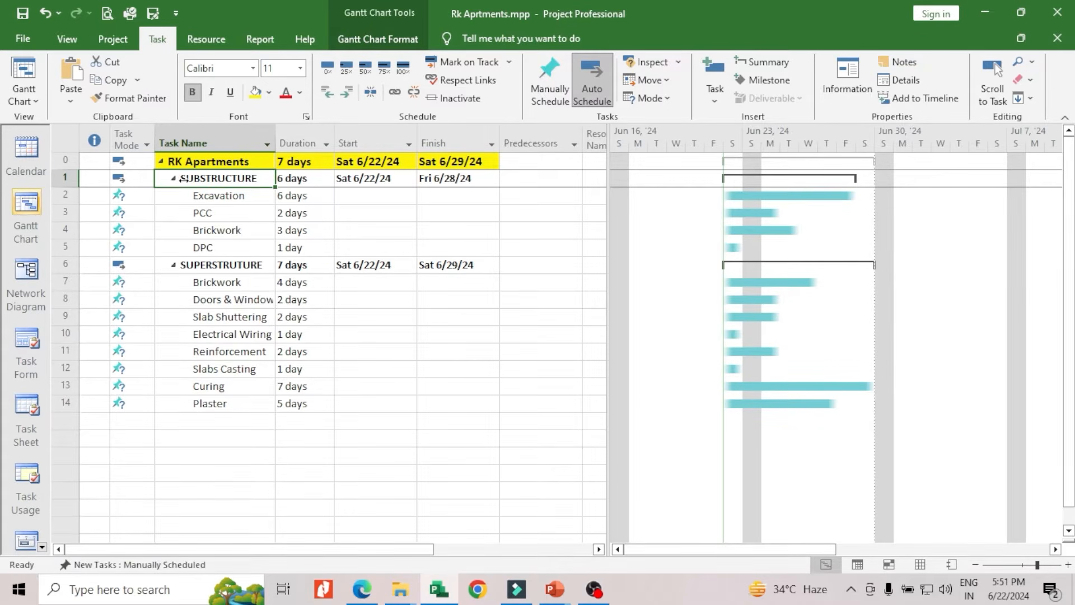
click(269, 93)
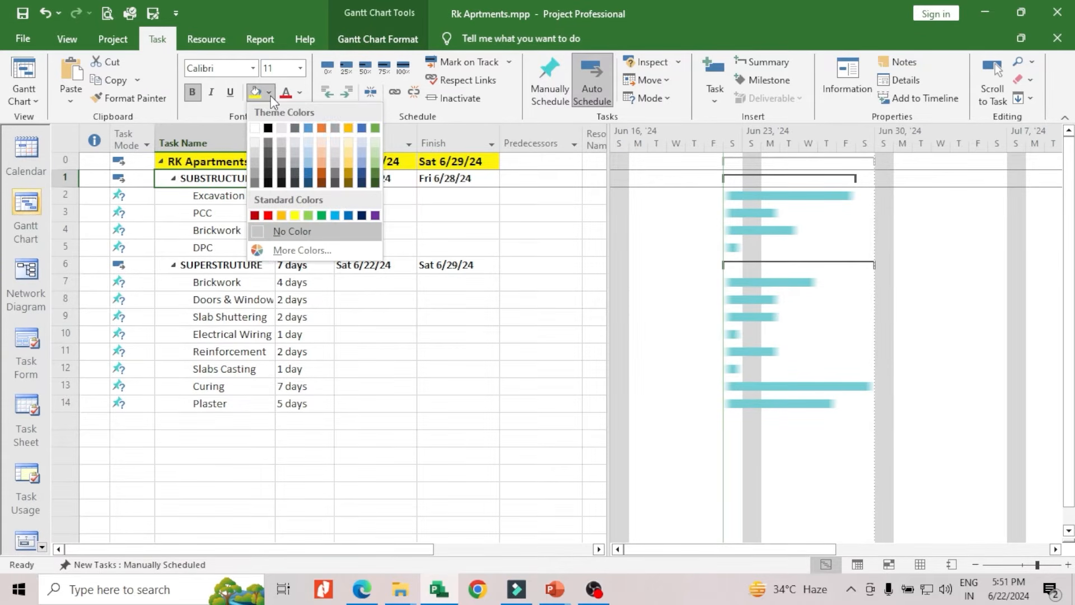
click(255, 215)
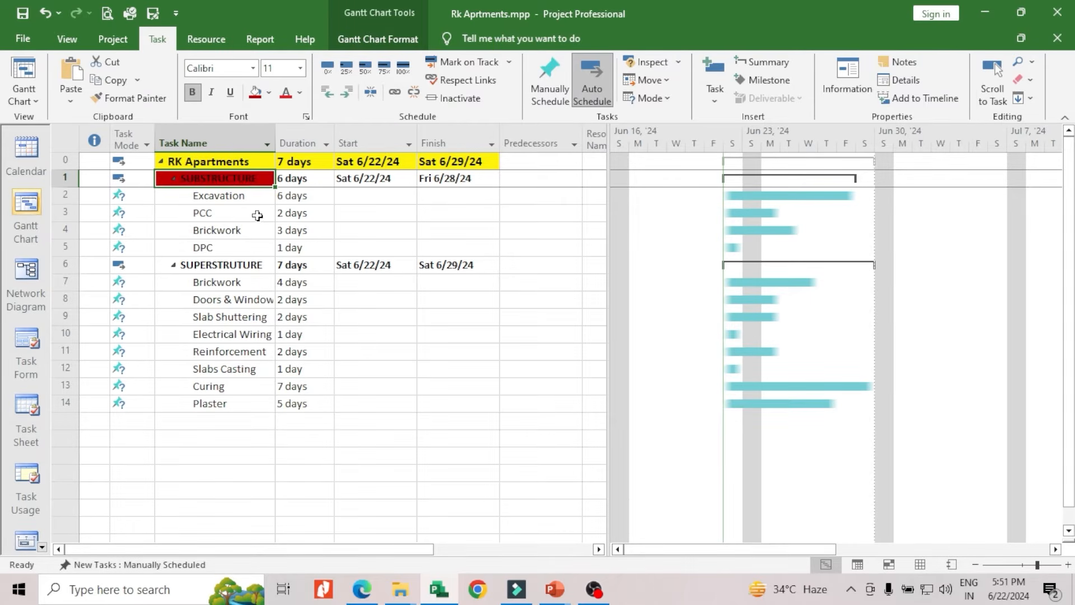
click(302, 93)
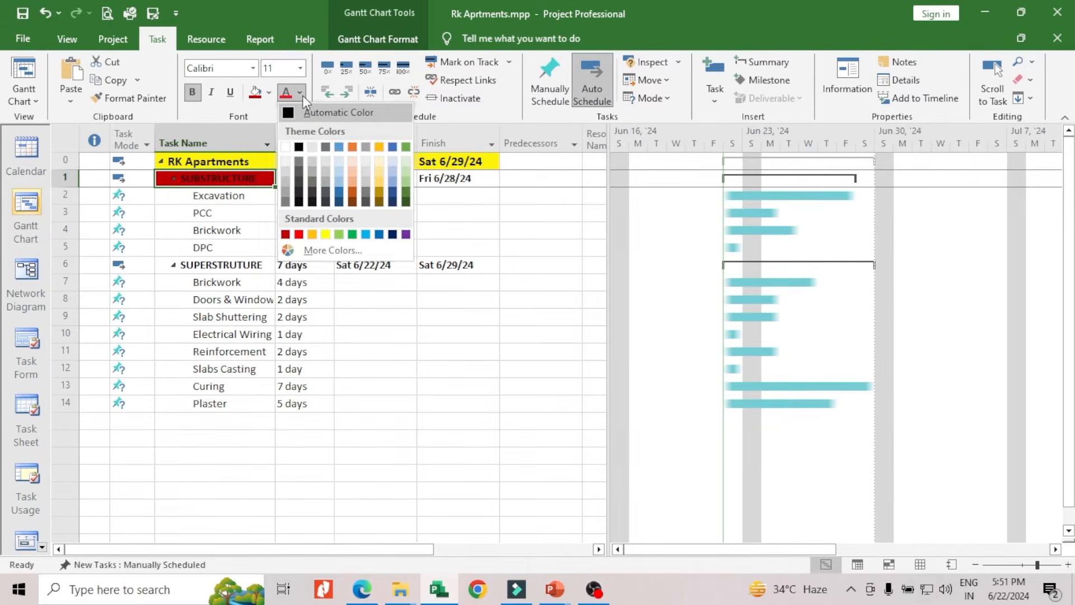
click(285, 145)
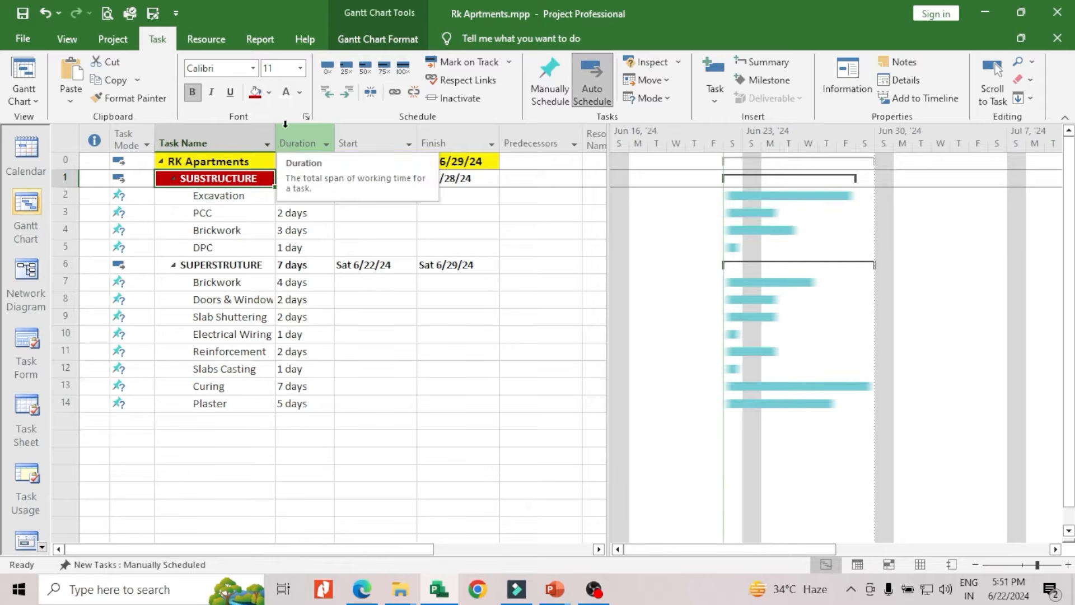
Set the SUBSTRUCTURE task name to black text on a green background
click(301, 93)
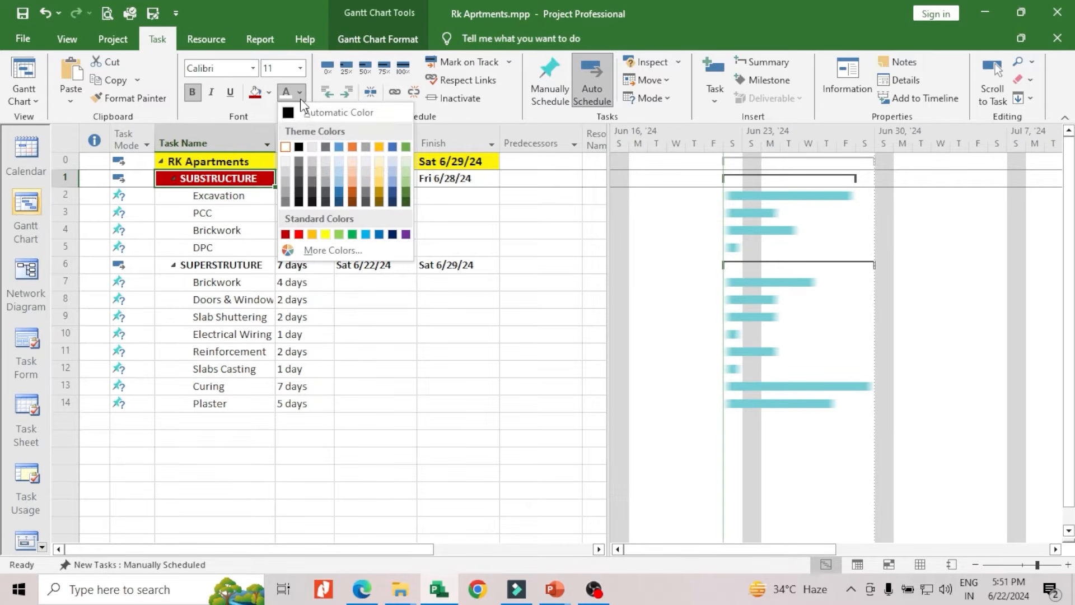
click(299, 147)
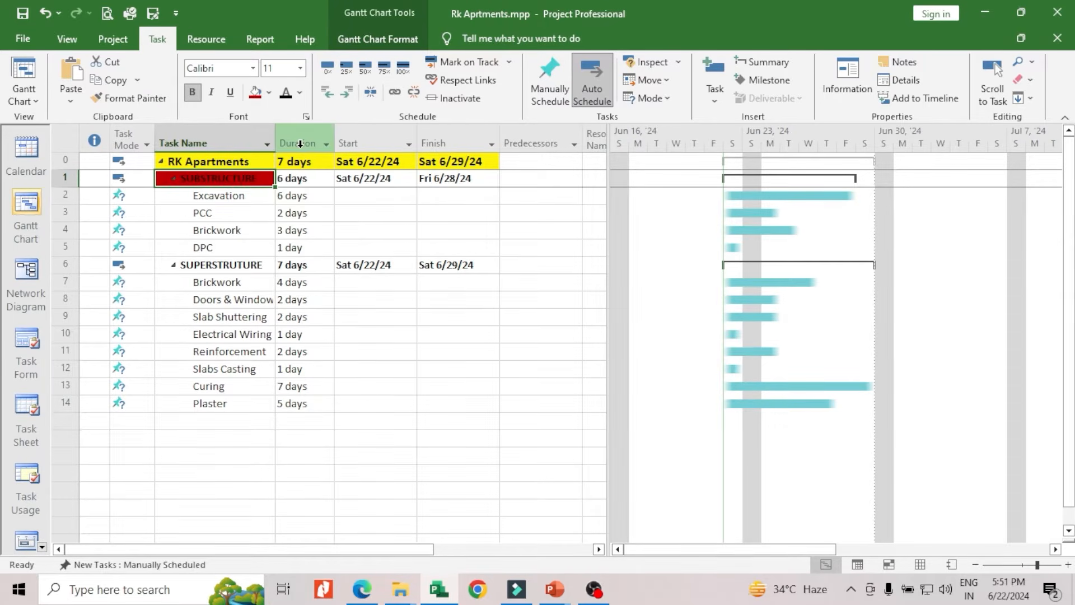
click(268, 94)
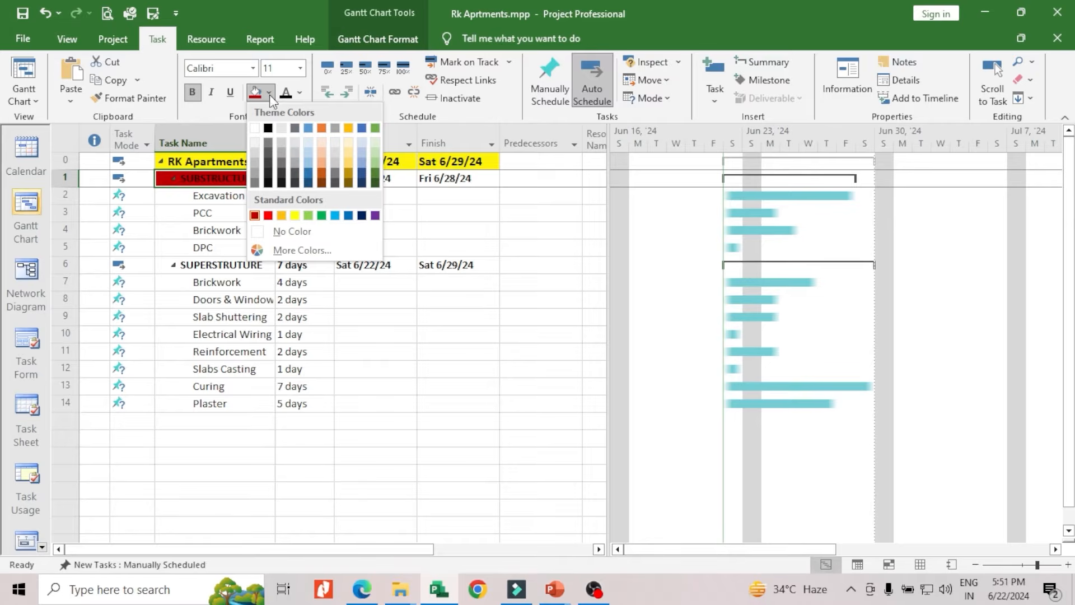
click(322, 216)
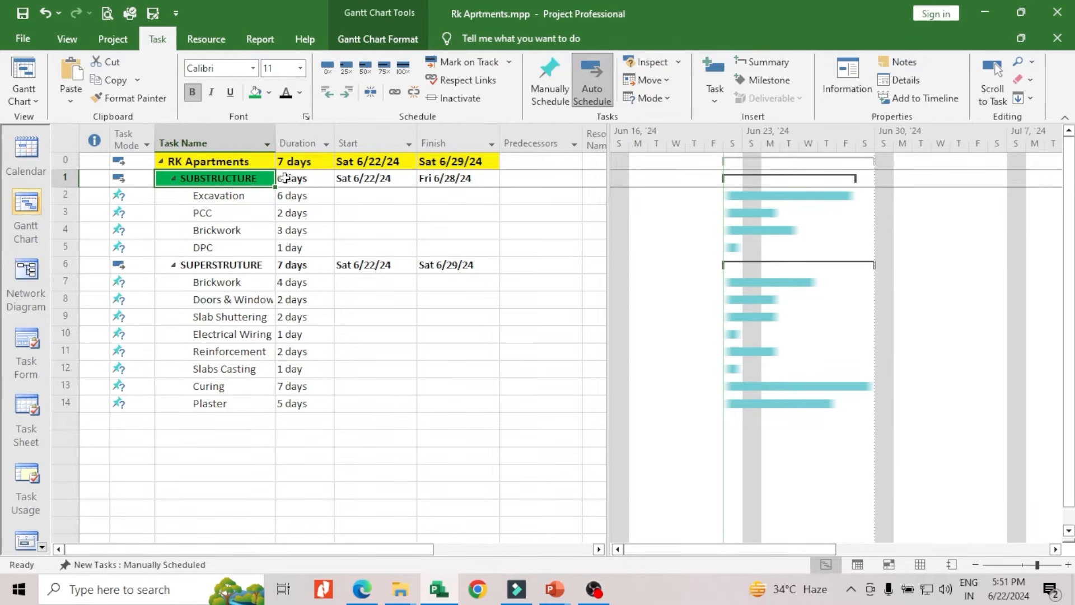
Fill the SUPERSTRUTURE task name with gold, replacing a lighter gold tint with the stronger shade
click(250, 264)
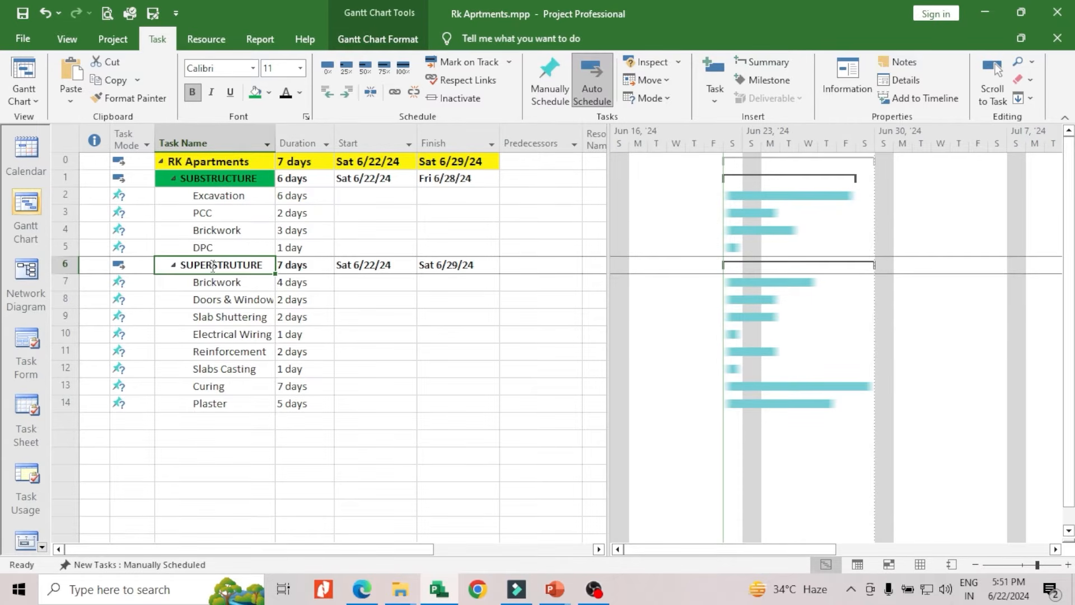
click(269, 94)
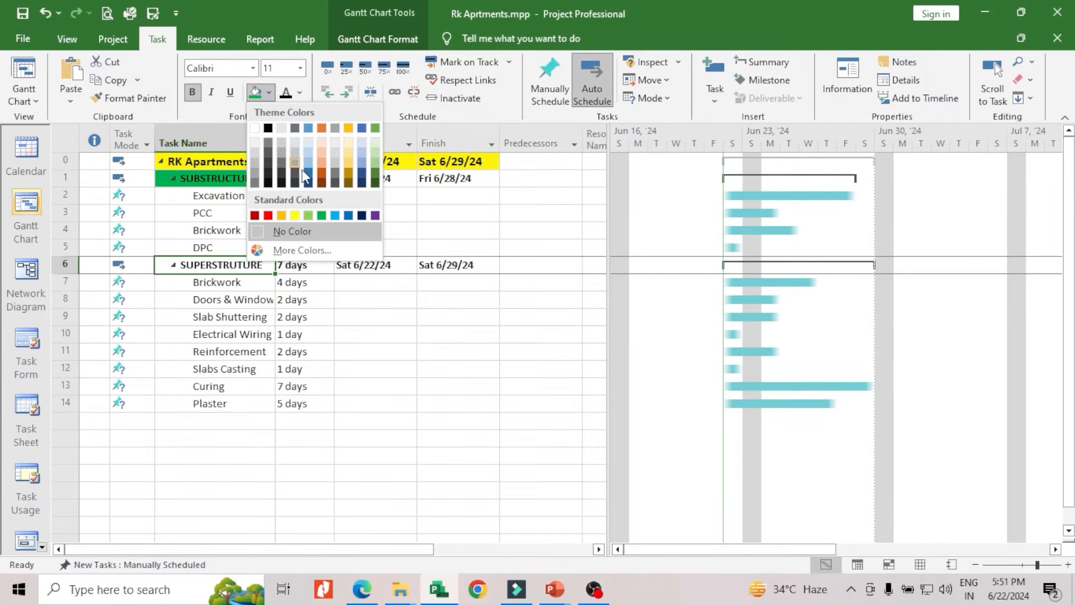
click(348, 163)
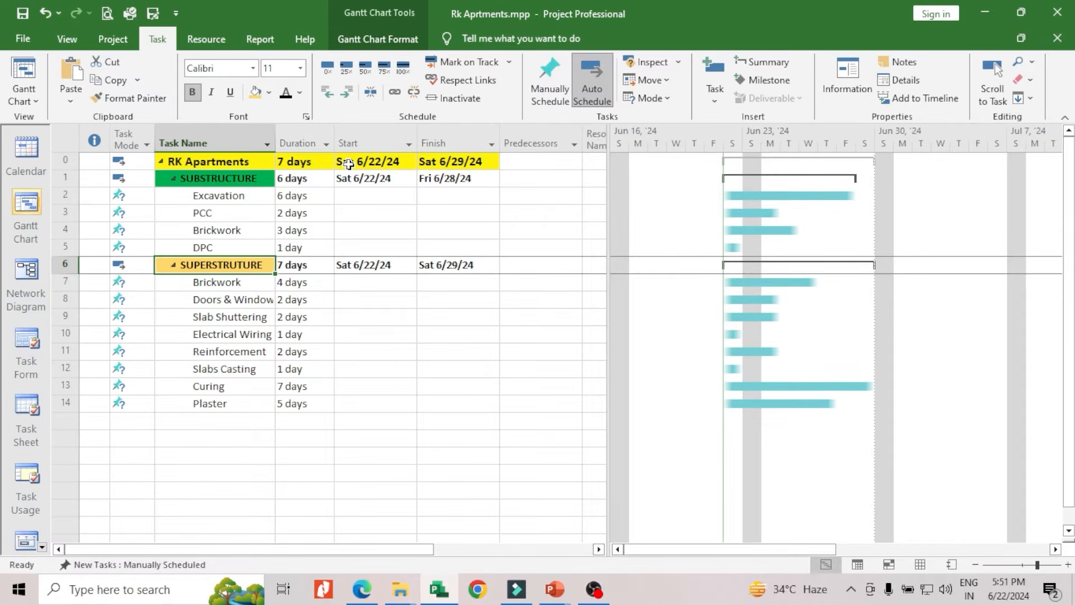
click(270, 93)
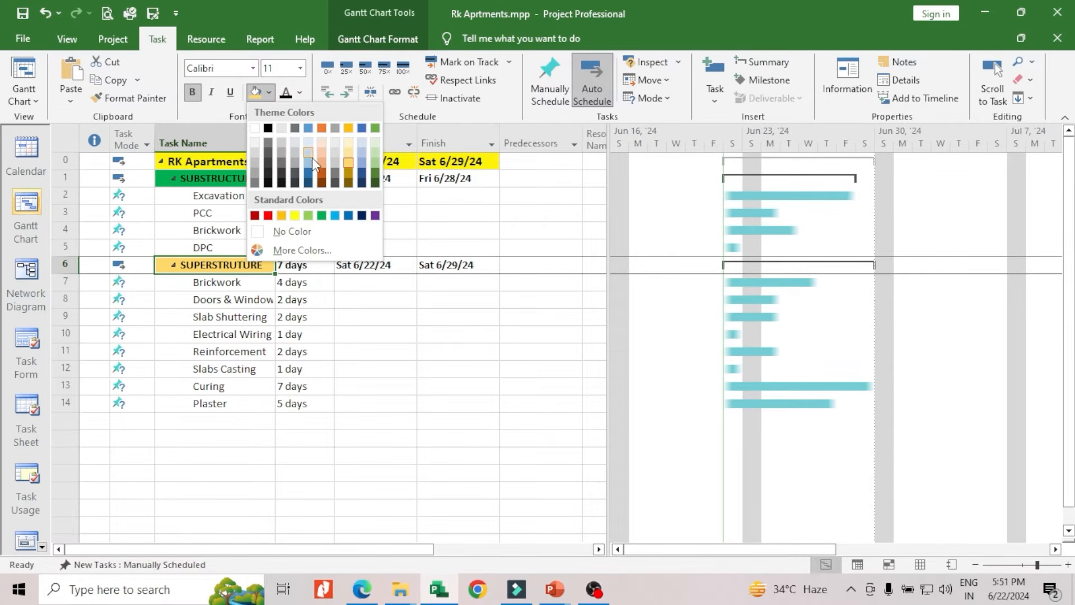
click(348, 177)
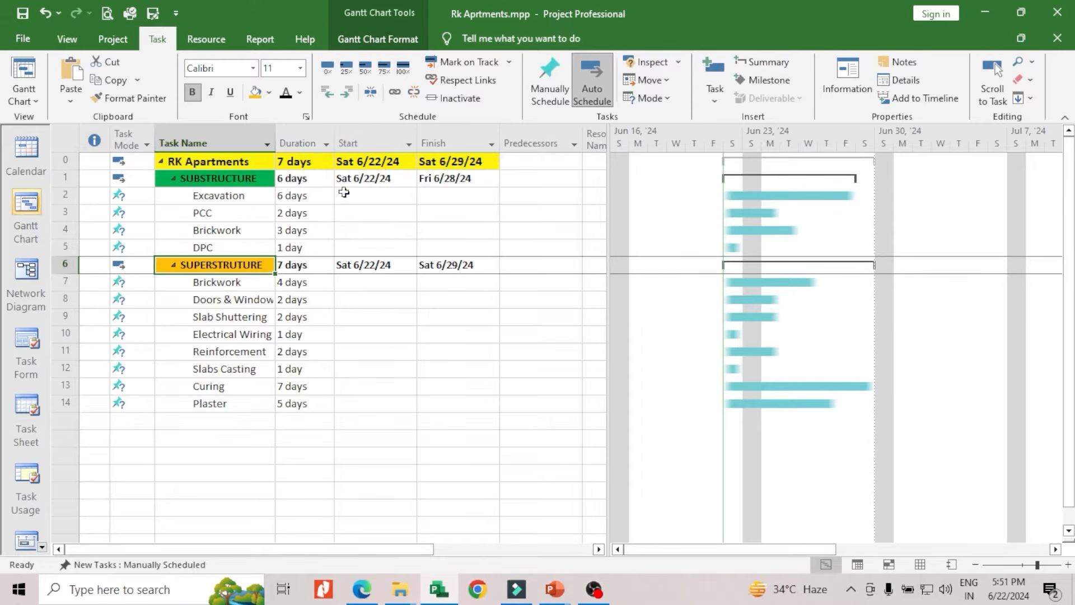
click(400, 317)
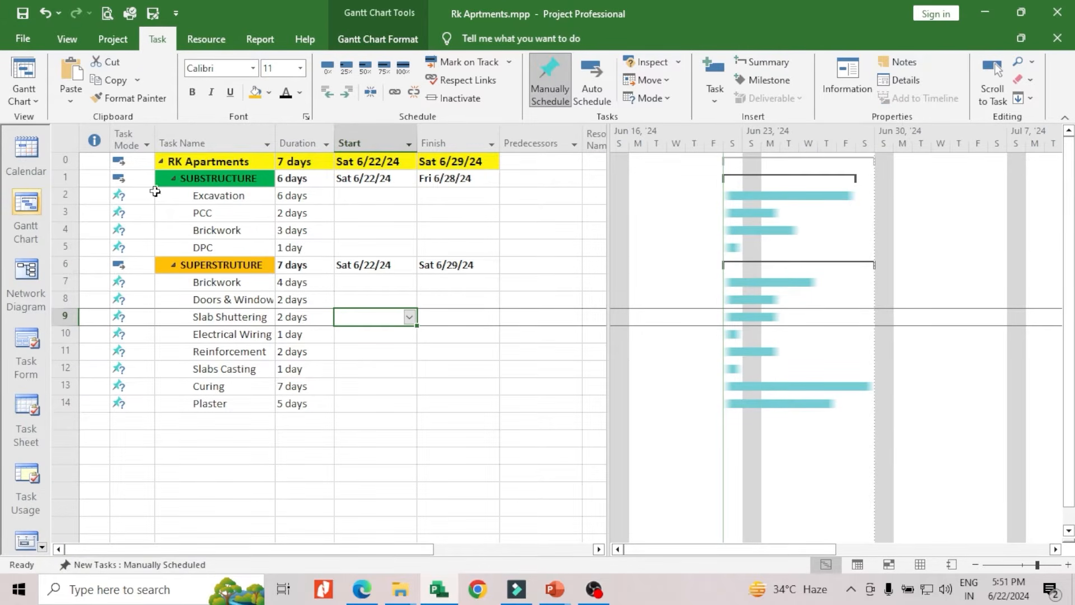
Extend the green background to the Duration, Start and Finish cells of the SUBSTRUCTURE row
scroll(370, 243, down, 2)
scroll(380, 246, up, 2)
drag(286, 180, 436, 179)
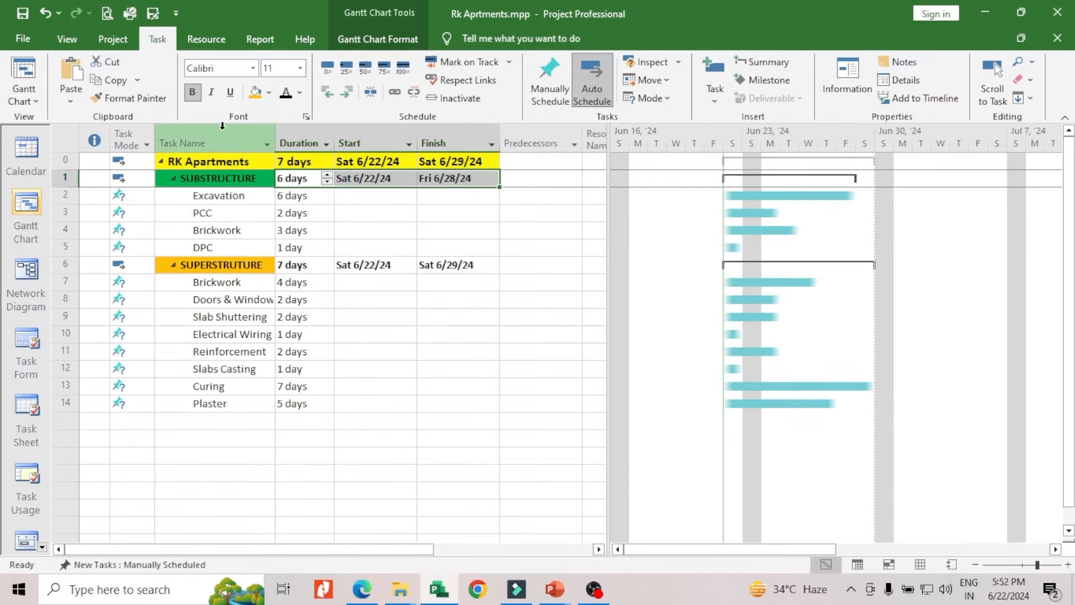
click(269, 94)
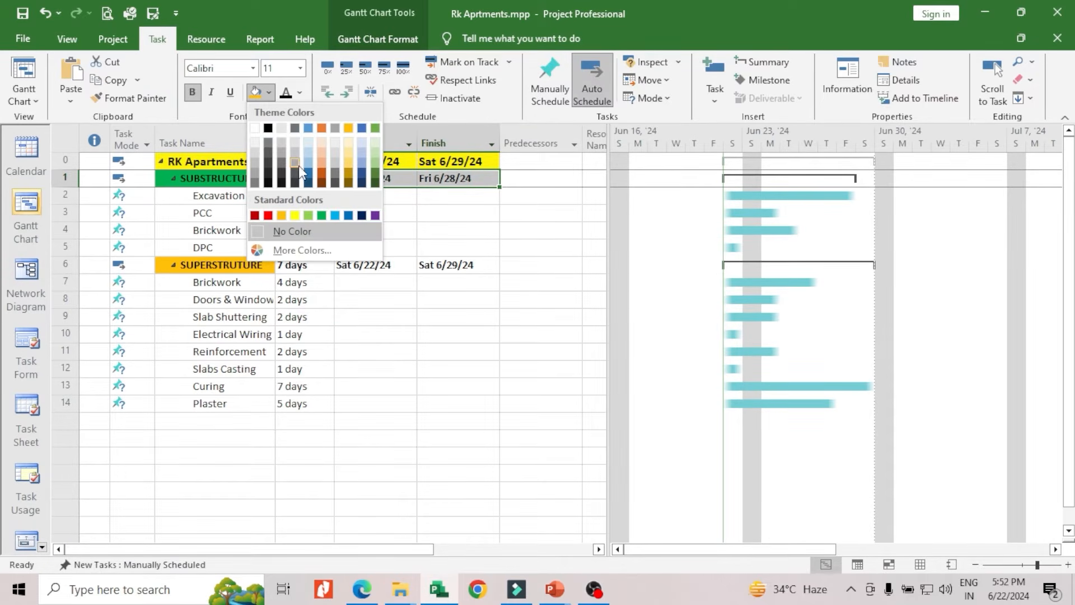
click(321, 215)
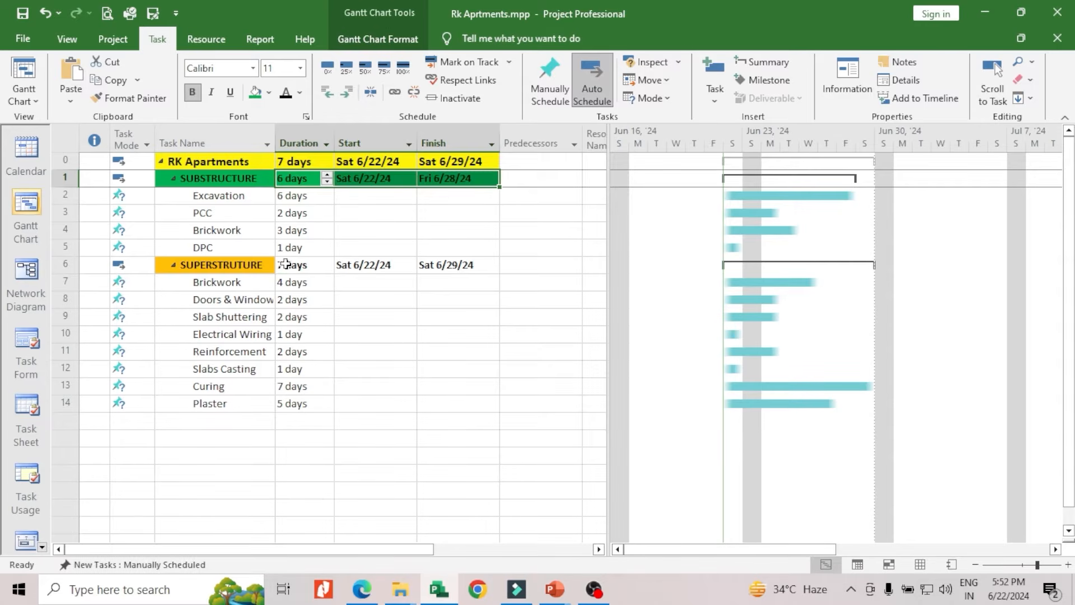
Apply the gold background to the Duration, Start and Finish cells of the SUPERSTRUTURE row
drag(289, 265, 426, 265)
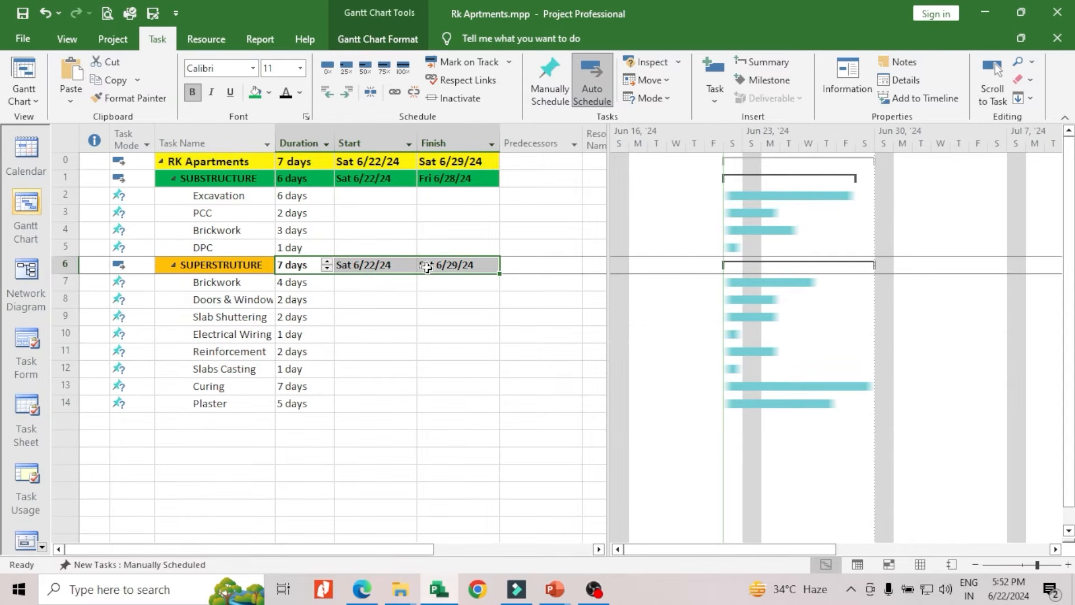
click(270, 95)
click(348, 129)
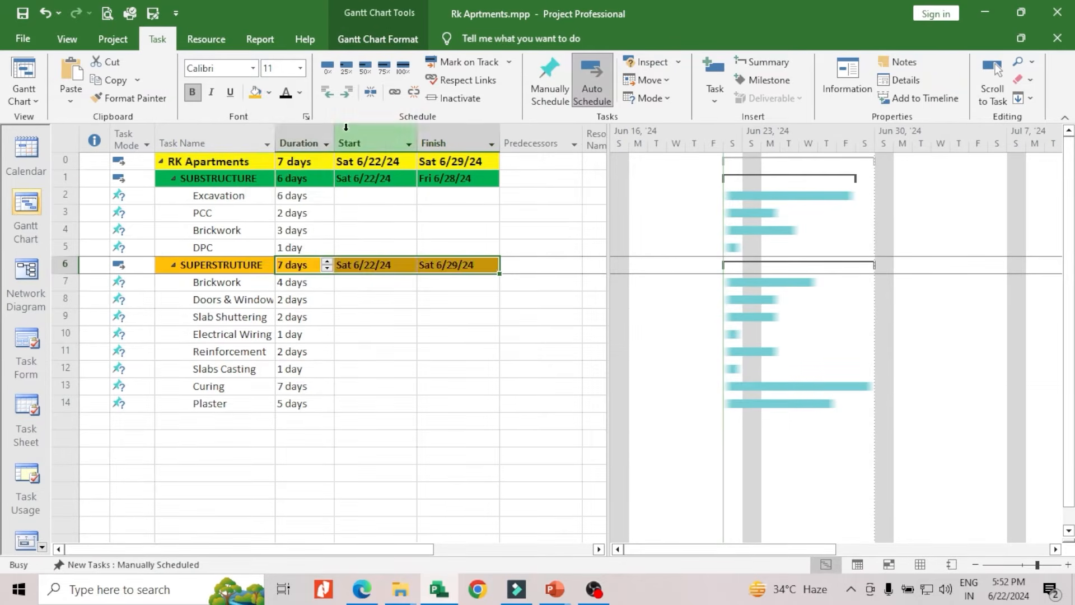
click(448, 213)
click(341, 334)
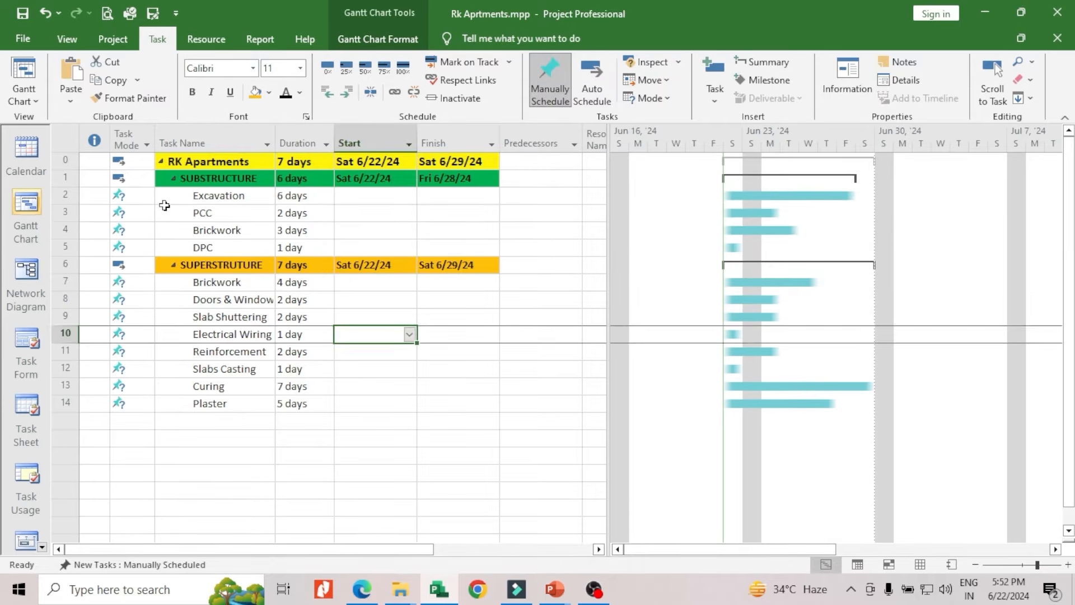
scroll(288, 249, down, 3)
scroll(374, 242, up, 3)
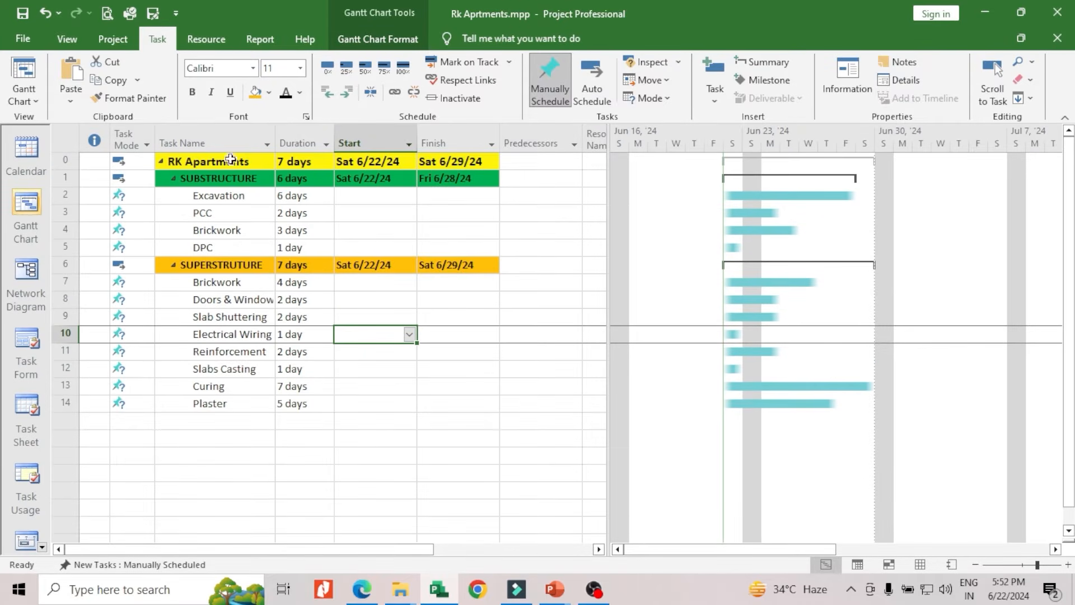
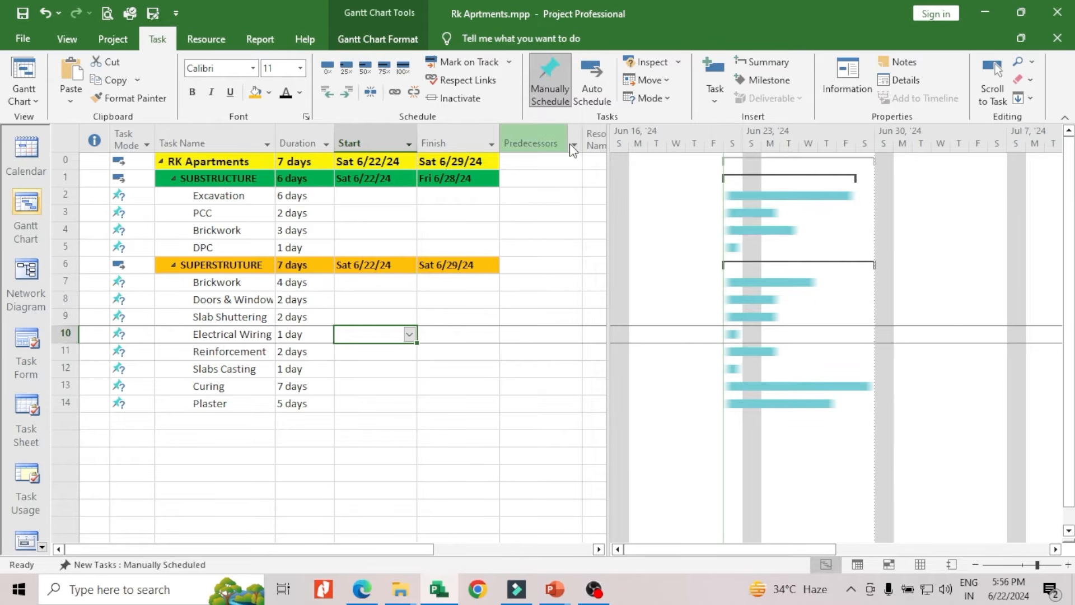
Try inserting a Scheduled Duration column before Resource Names, and undo the insertion
drag(610, 187, 658, 196)
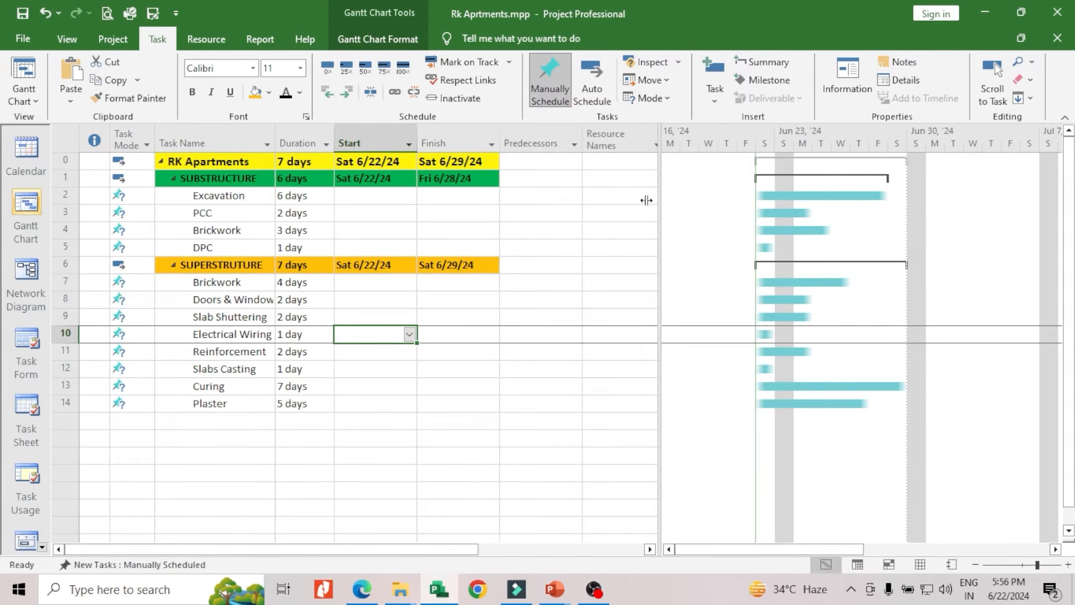
right_click(635, 138)
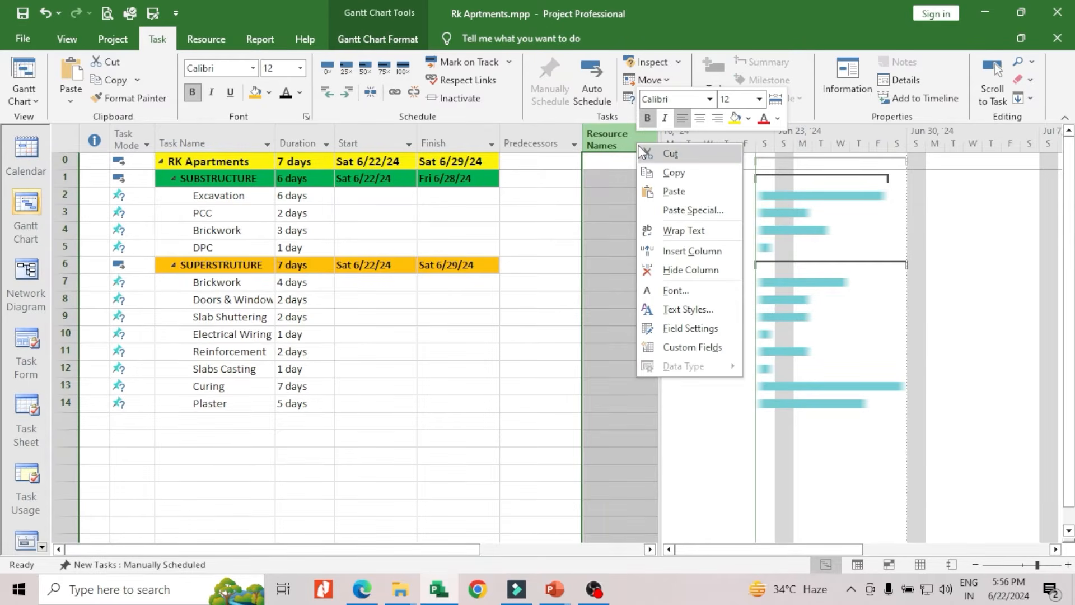
click(682, 254)
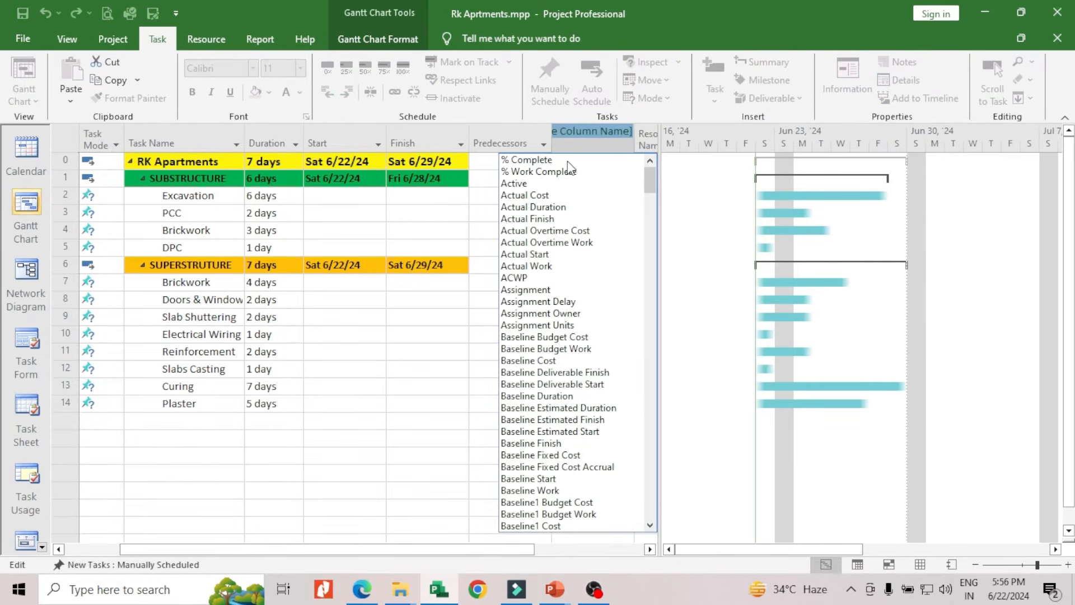
text(s)
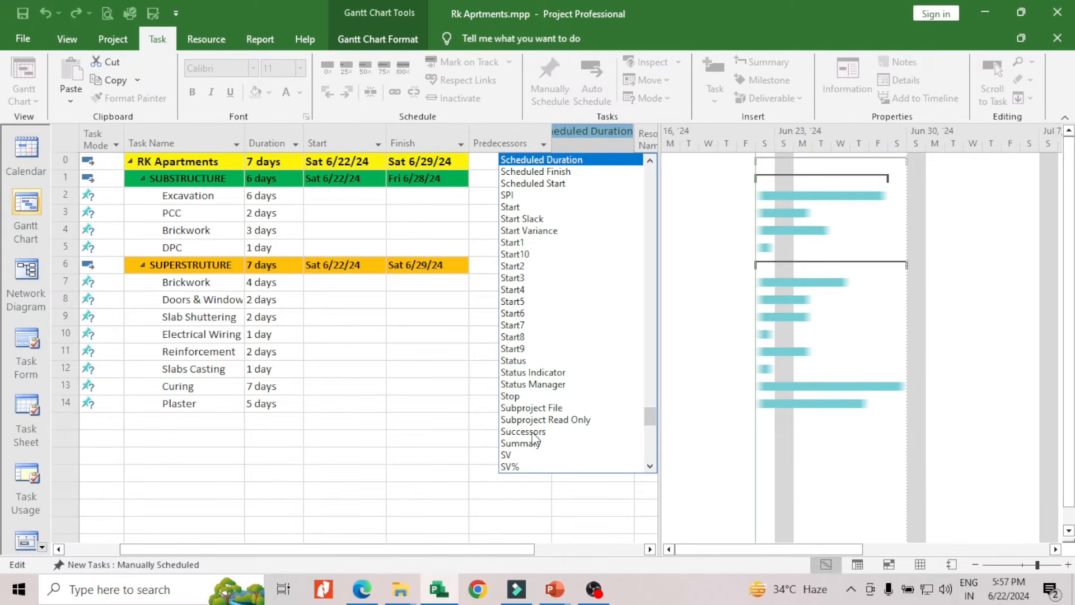
click(437, 367)
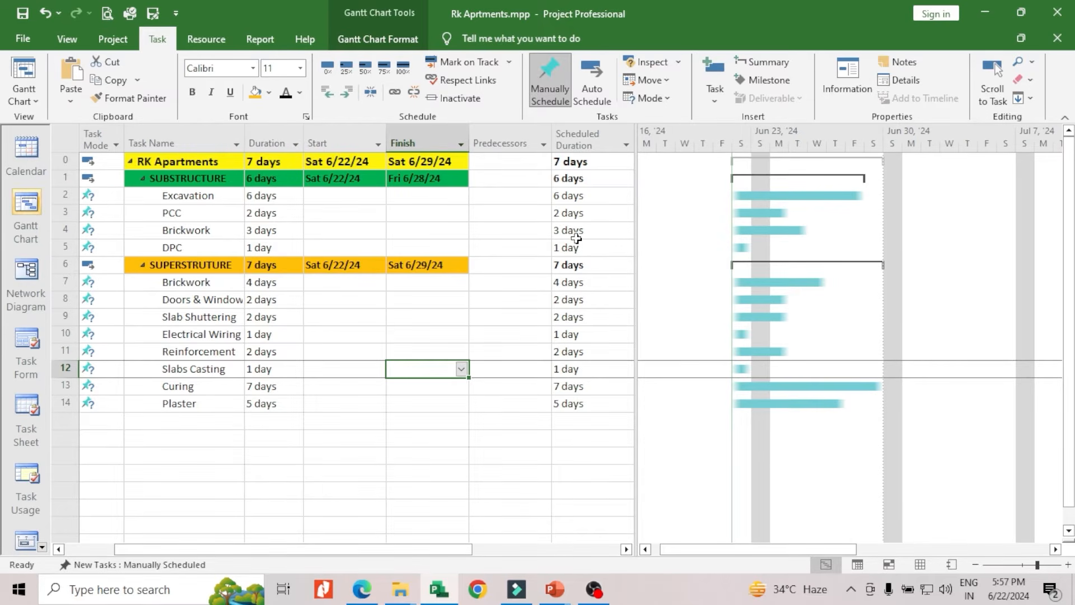
key(ctrl+z)
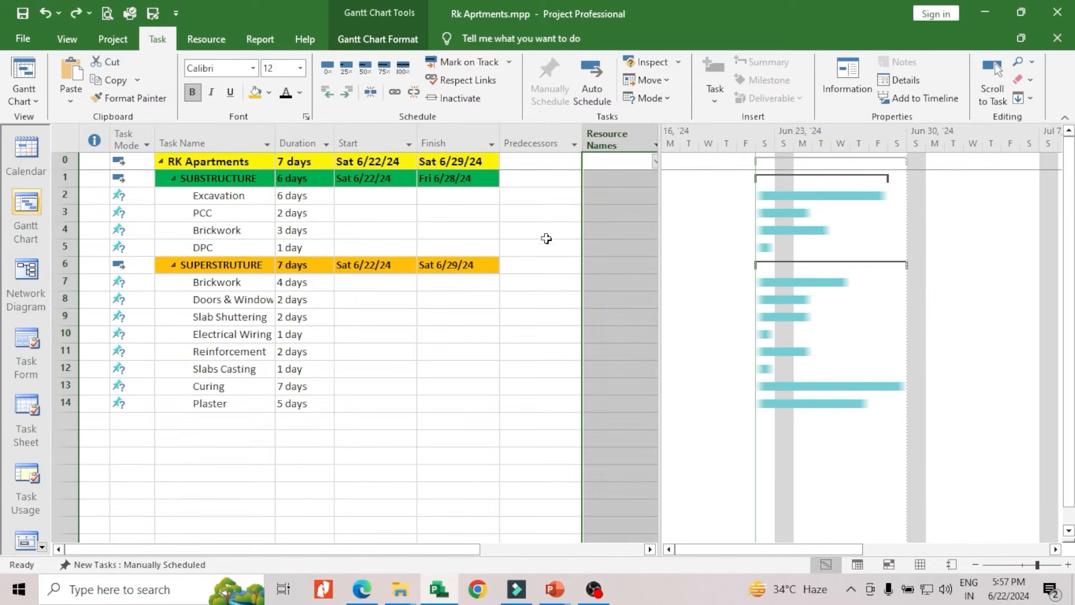
Set the predecessor of the PCC task to 2 so that it follows Excavation
click(546, 229)
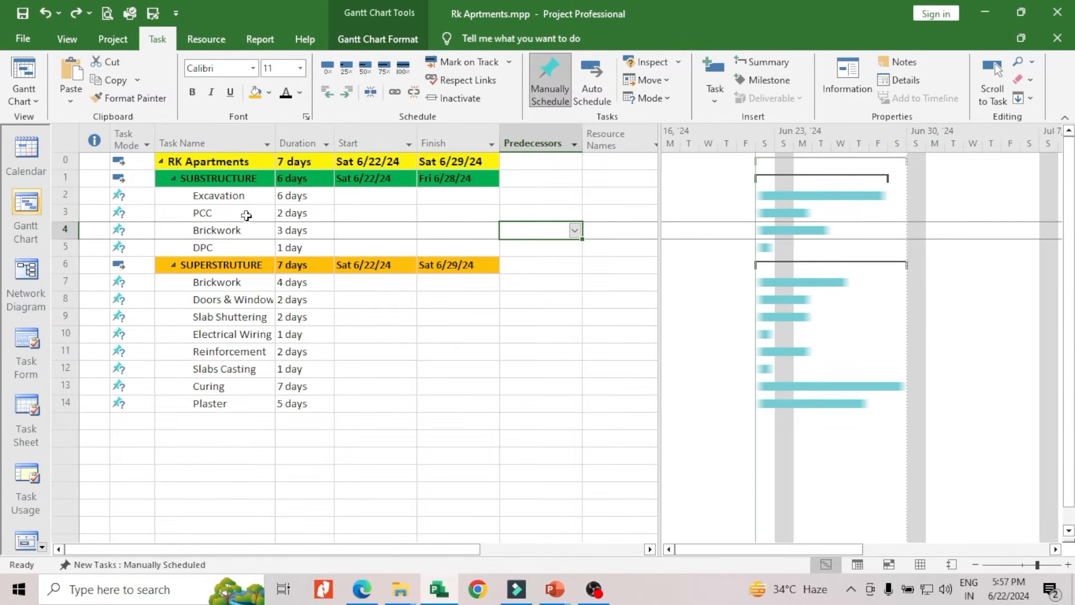
click(203, 213)
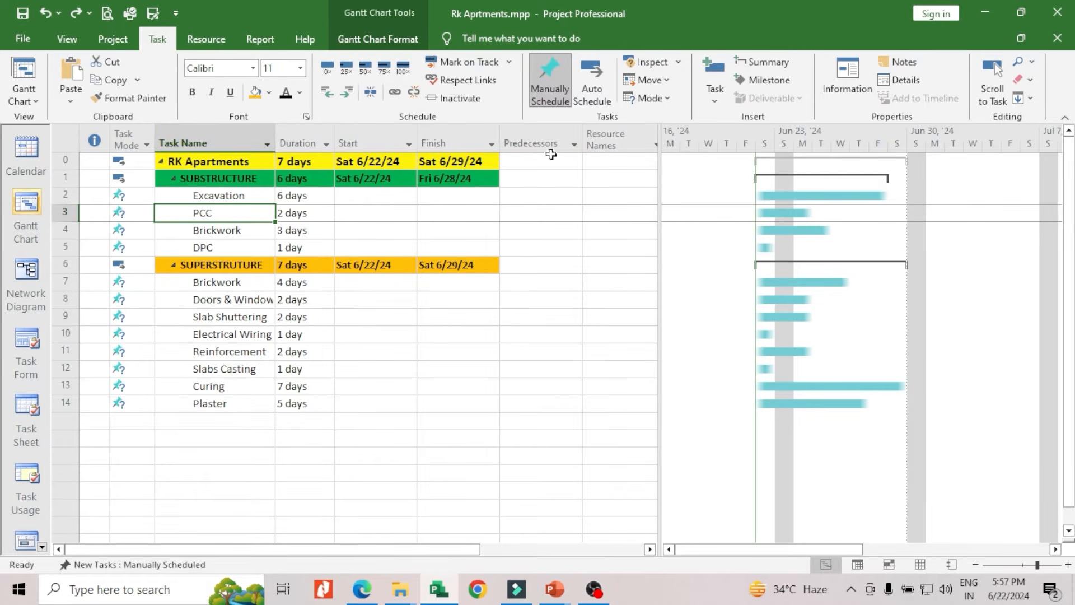
click(542, 213)
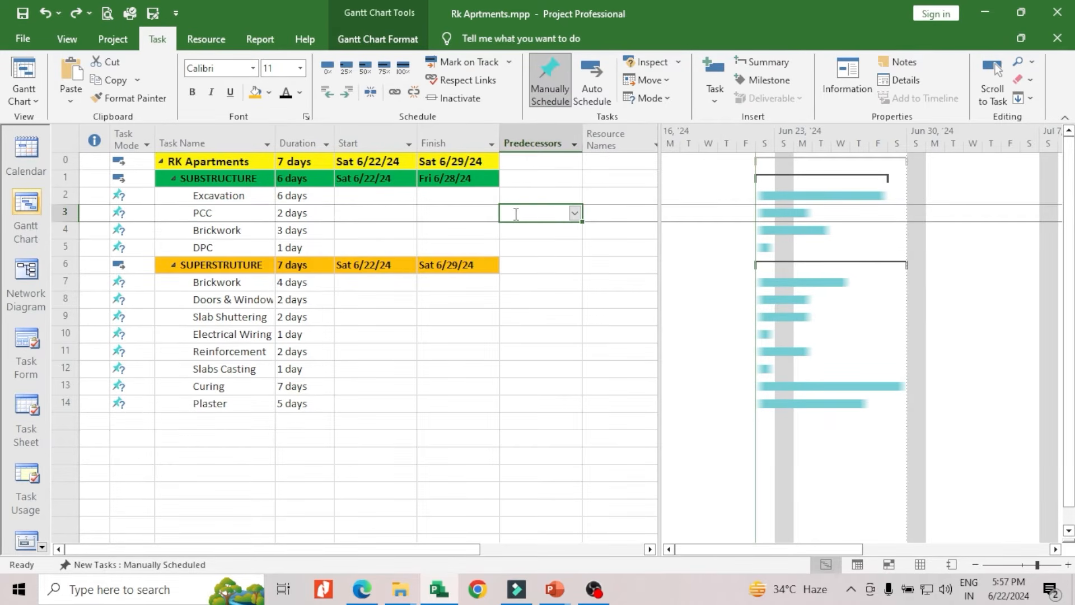
click(516, 213)
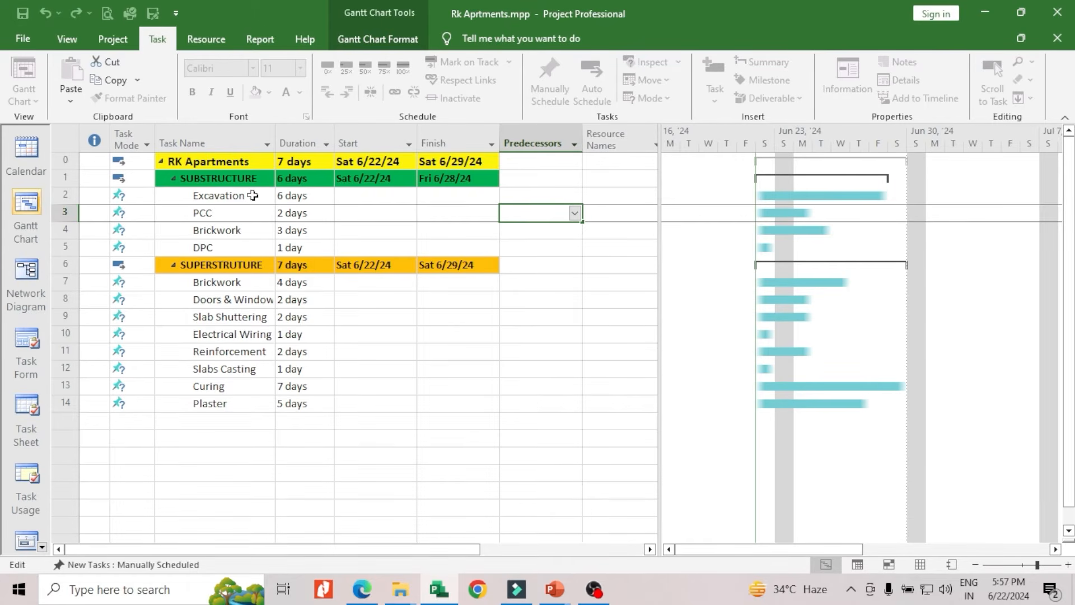
Set the predecessor of the SUBSTRUCTURE Brickwork task to 3 and that of DPC to 4
click(539, 231)
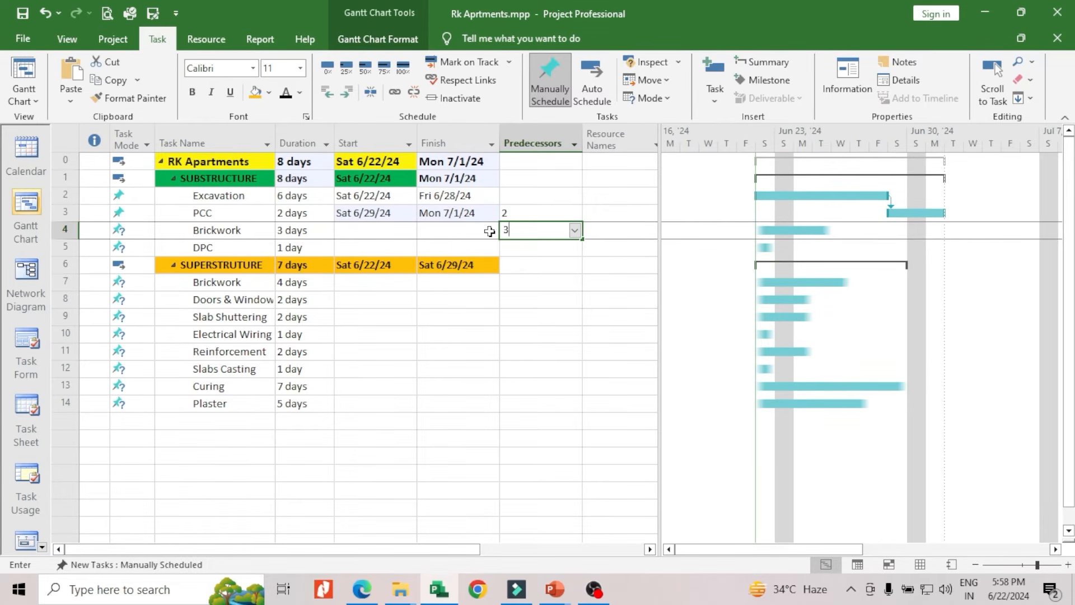
text(3)
key(Return)
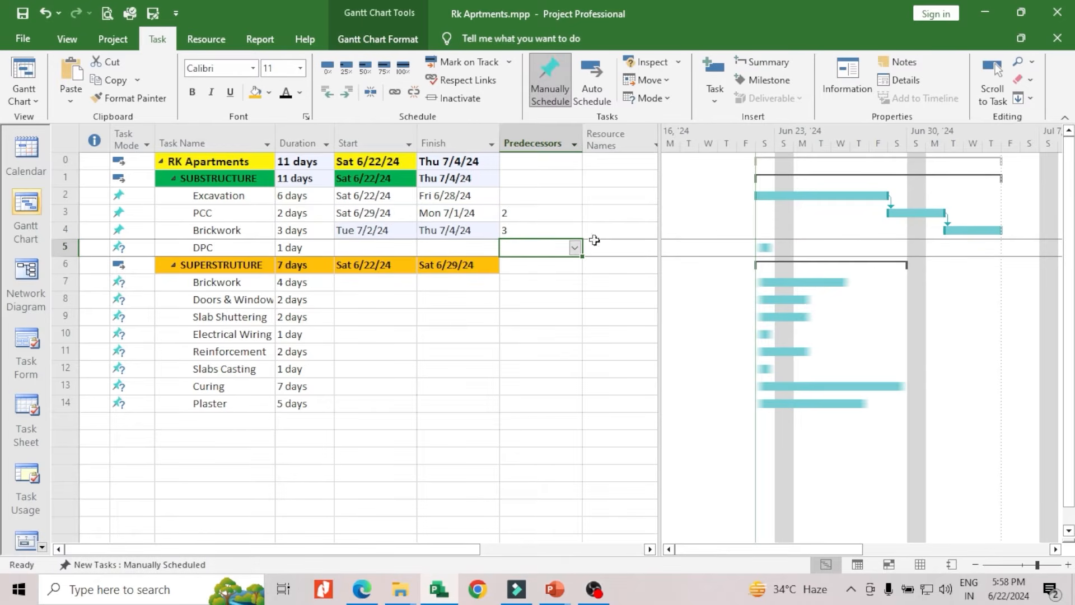
drag(771, 547, 808, 551)
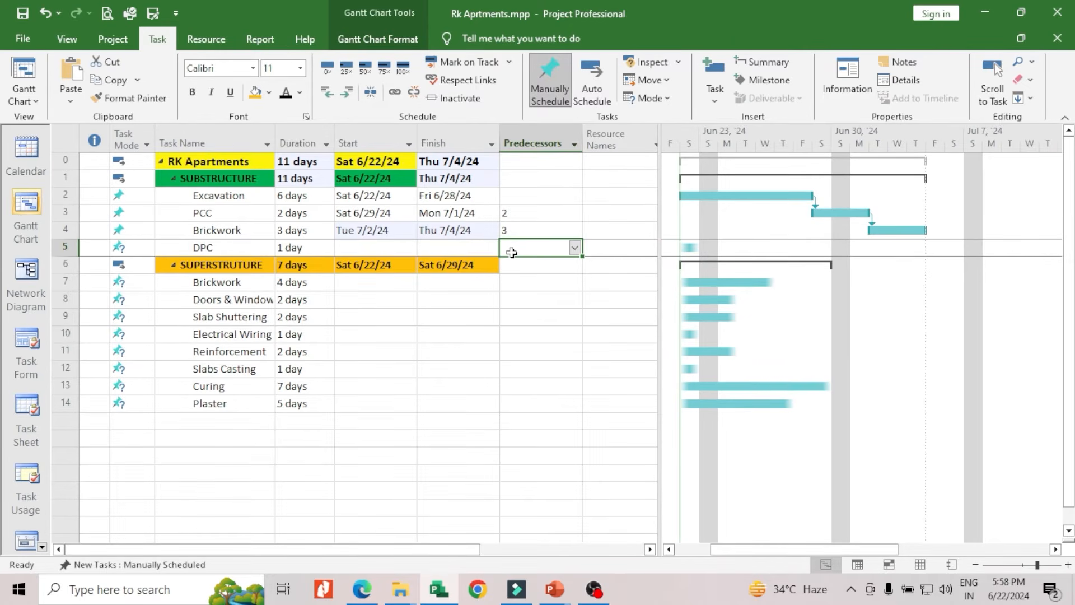
text(4)
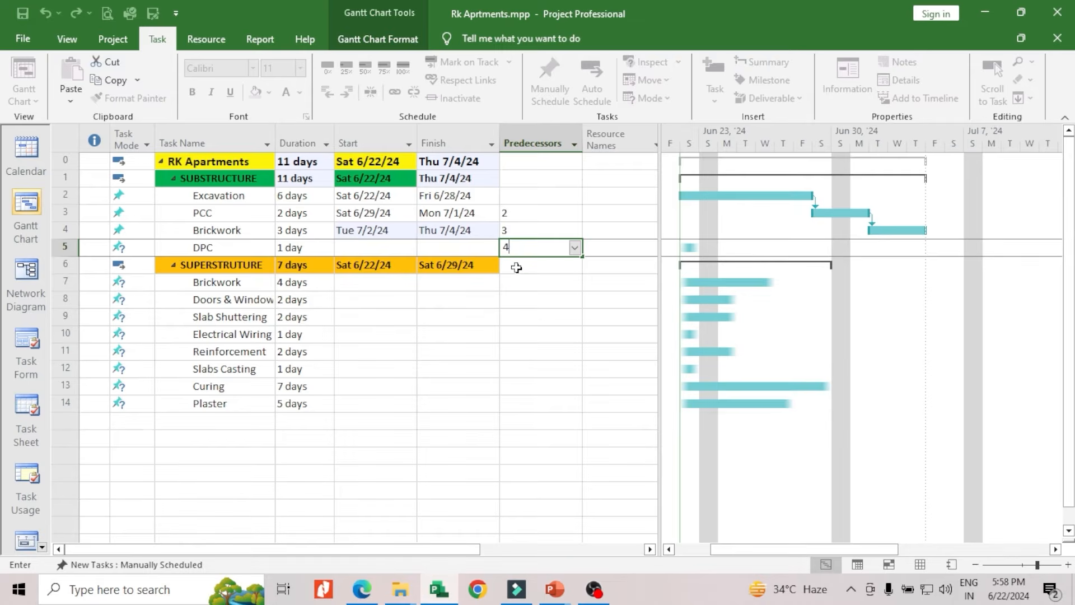
key(Return)
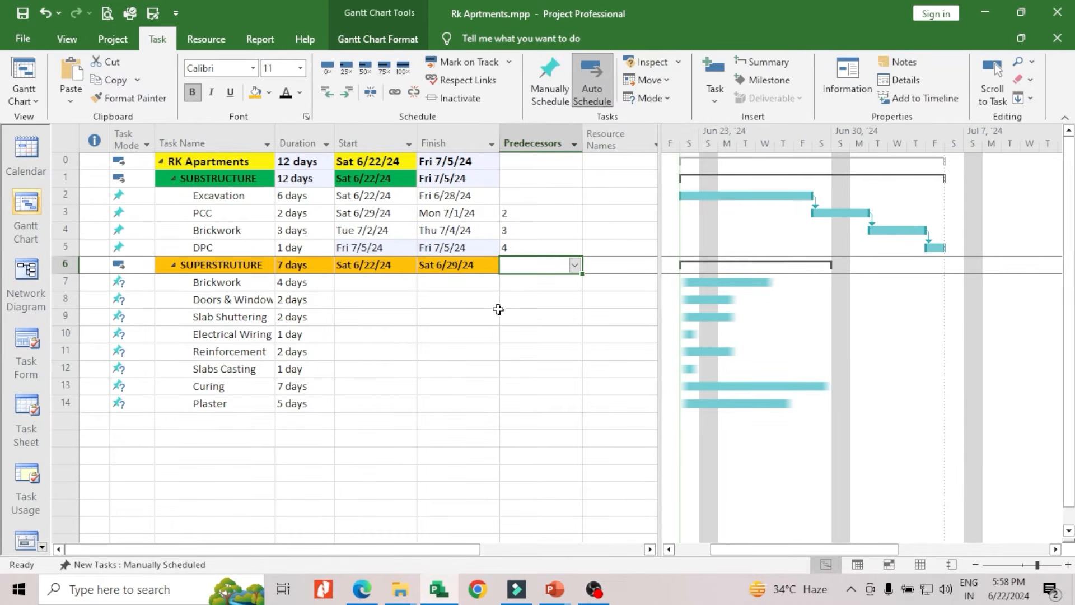
Set the predecessor of the SUPERSTRUTURE Brickwork task to 5, linking it to DPC
click(515, 283)
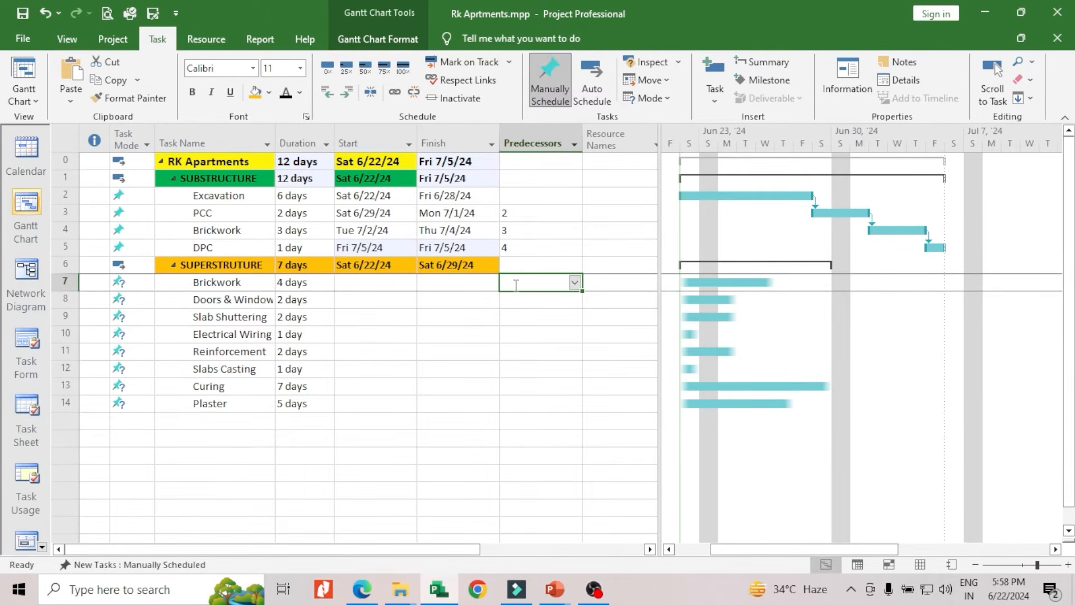
text(5)
key(Return)
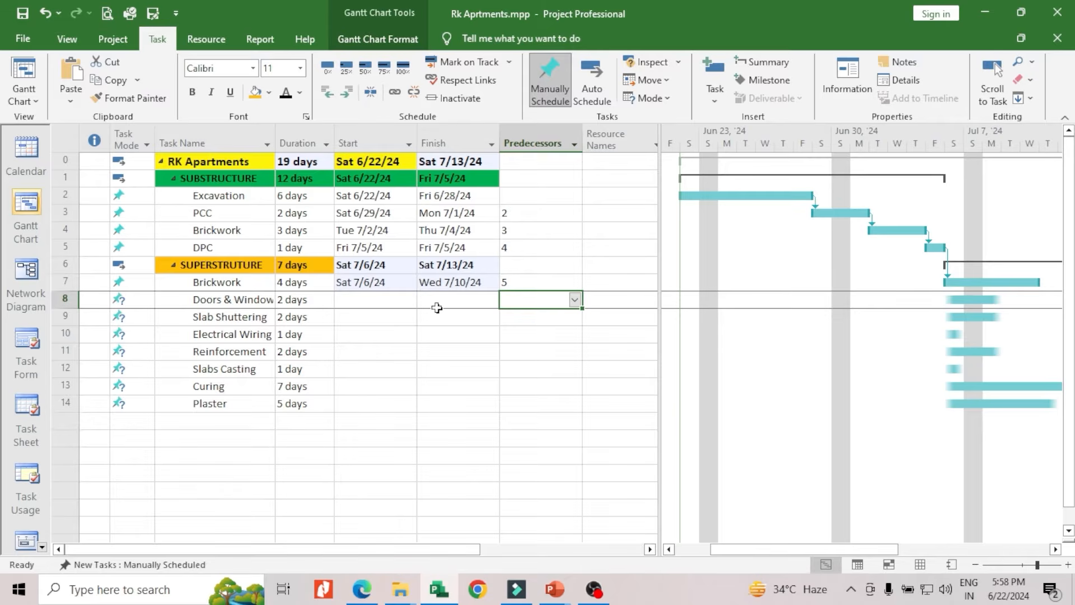
Try to set task 6 as the predecessor of the Doors & Window task
text(6)
key(Return)
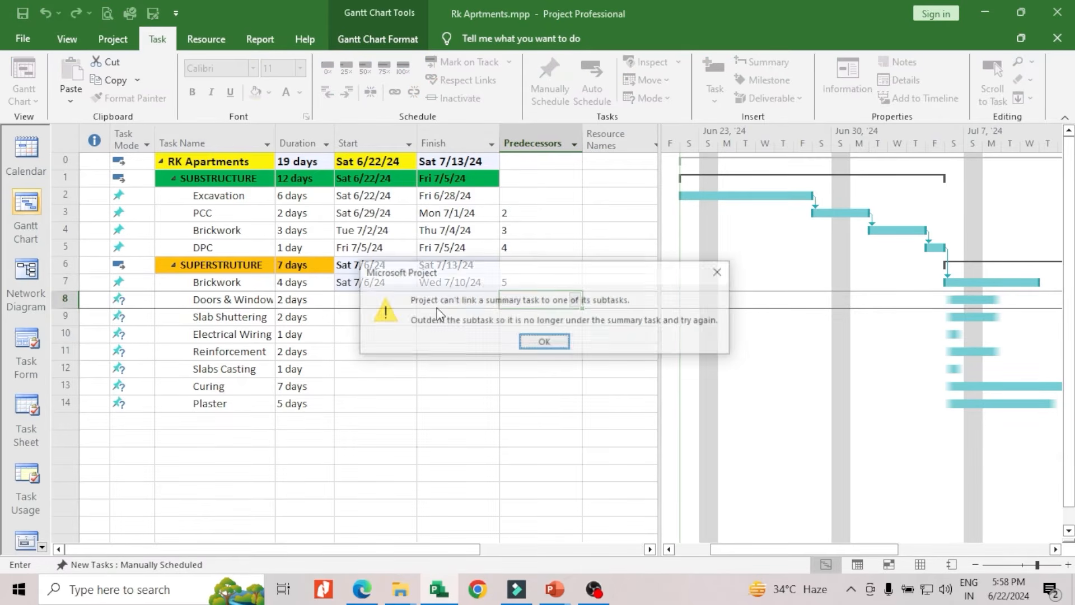
click(720, 271)
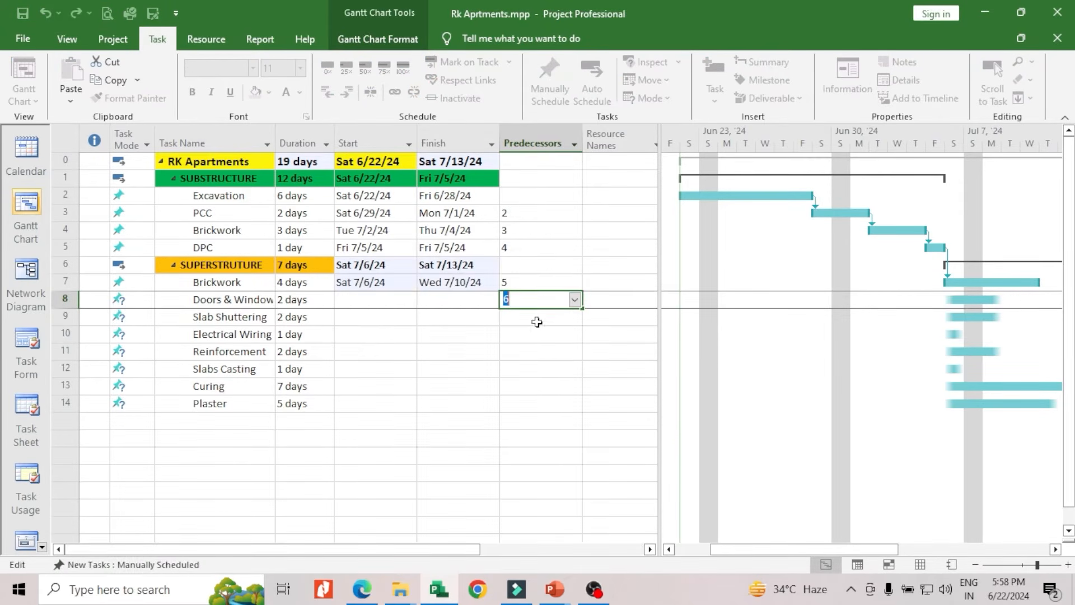
key(Return)
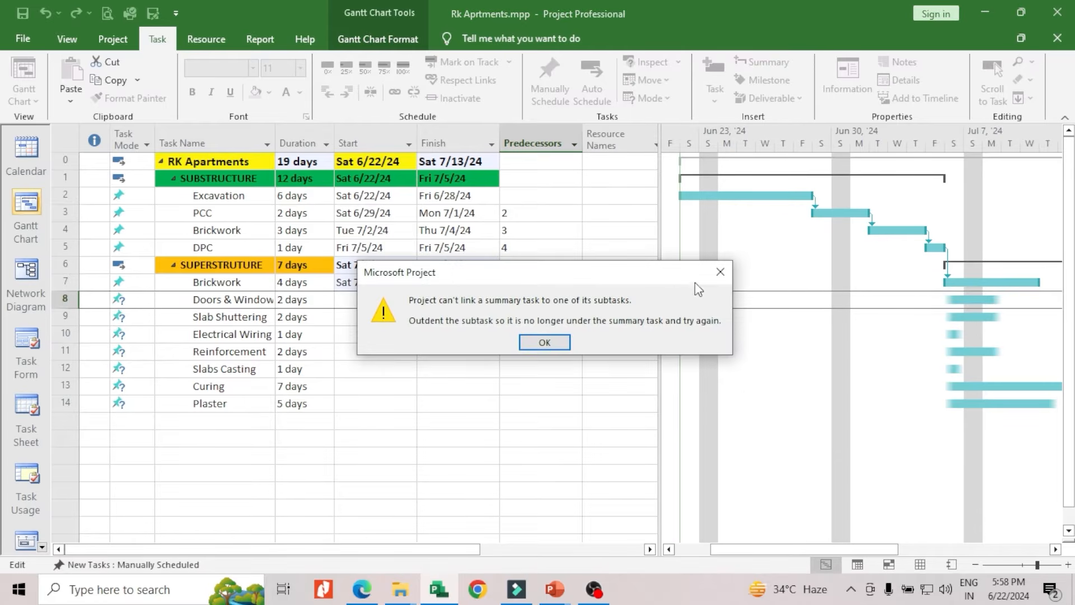
click(717, 273)
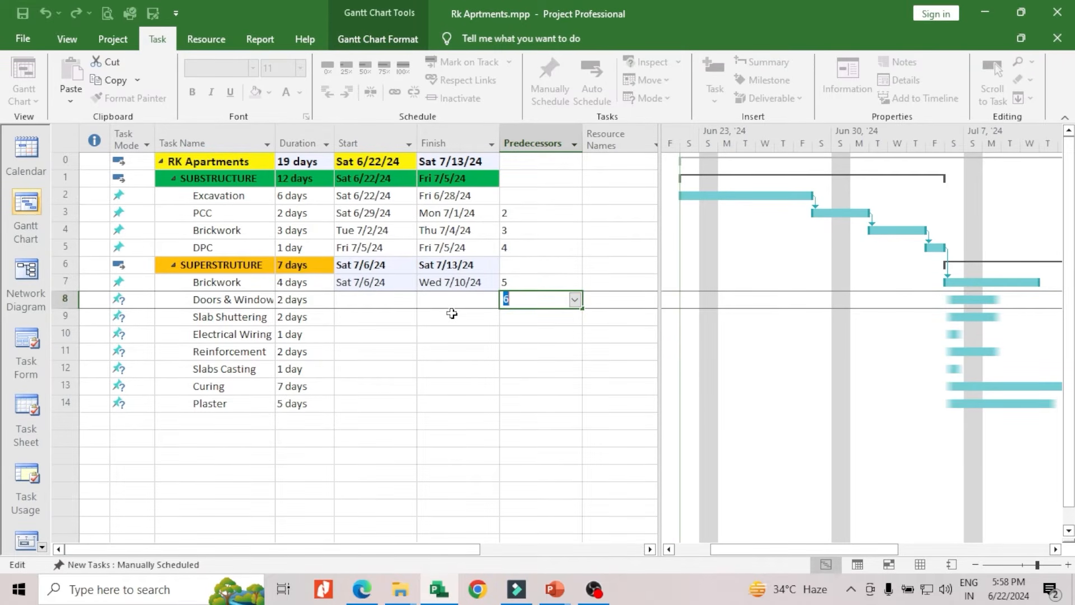
key(Return)
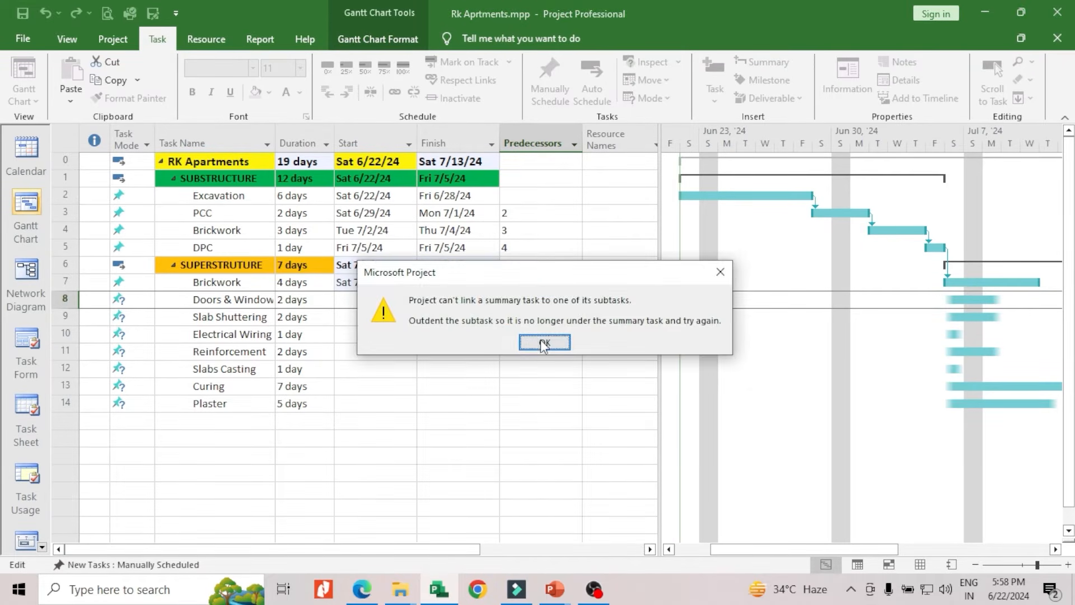
click(541, 339)
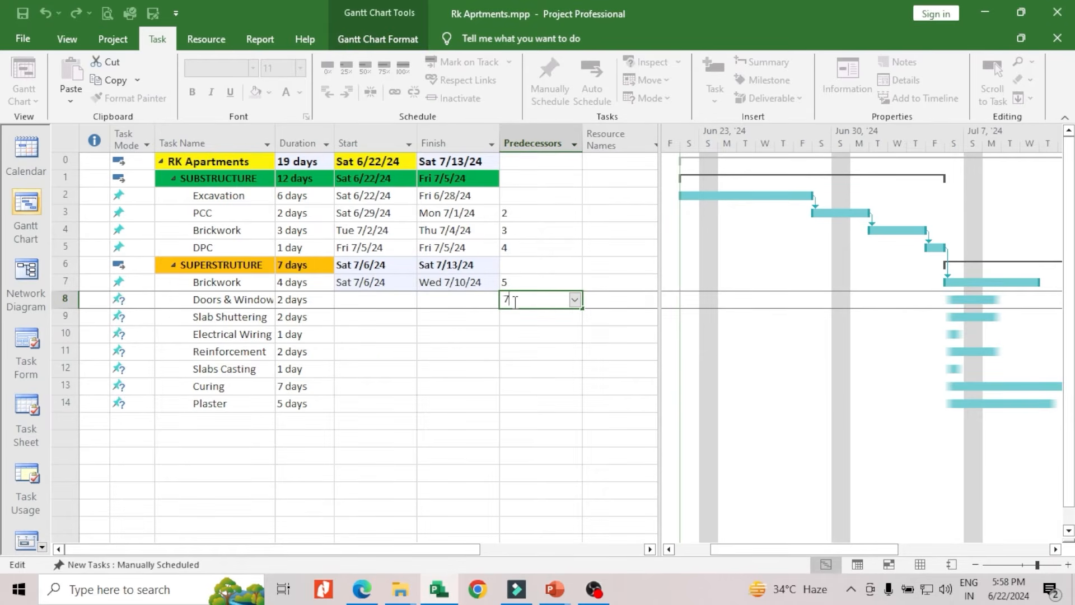
Set the predecessors of Doors & Window to 7, Slab Shuttering to 8 and Electrical Wiring to 9
key(Return)
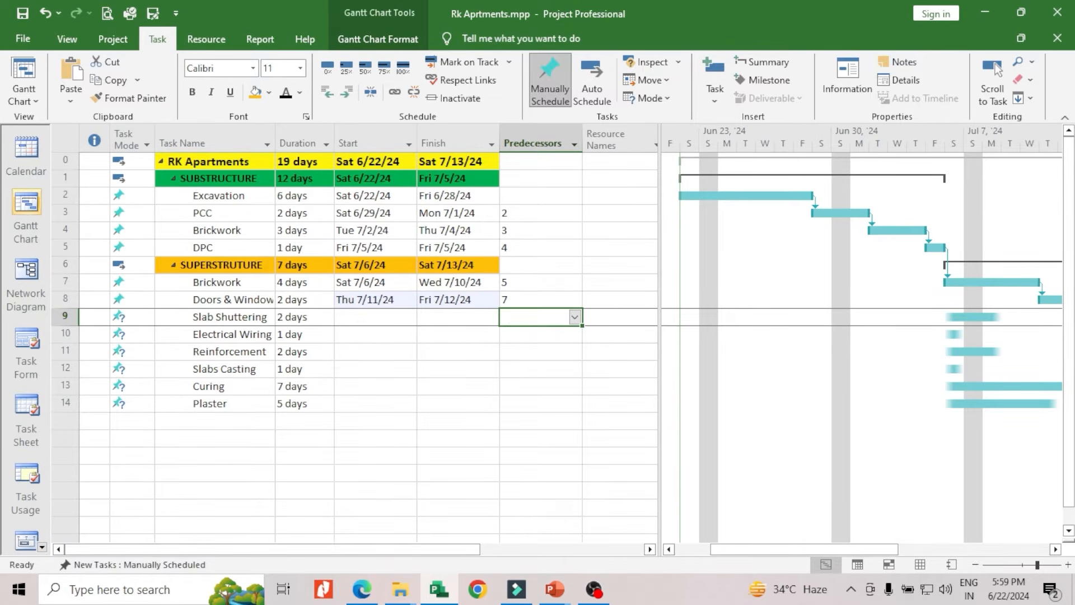
text(8)
key(Return)
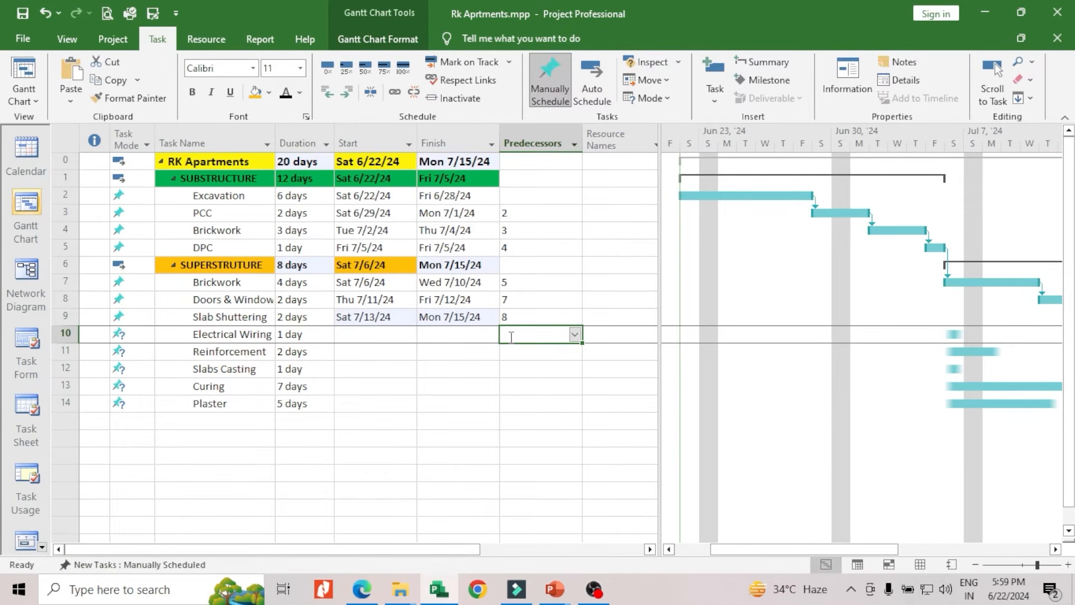
text(9)
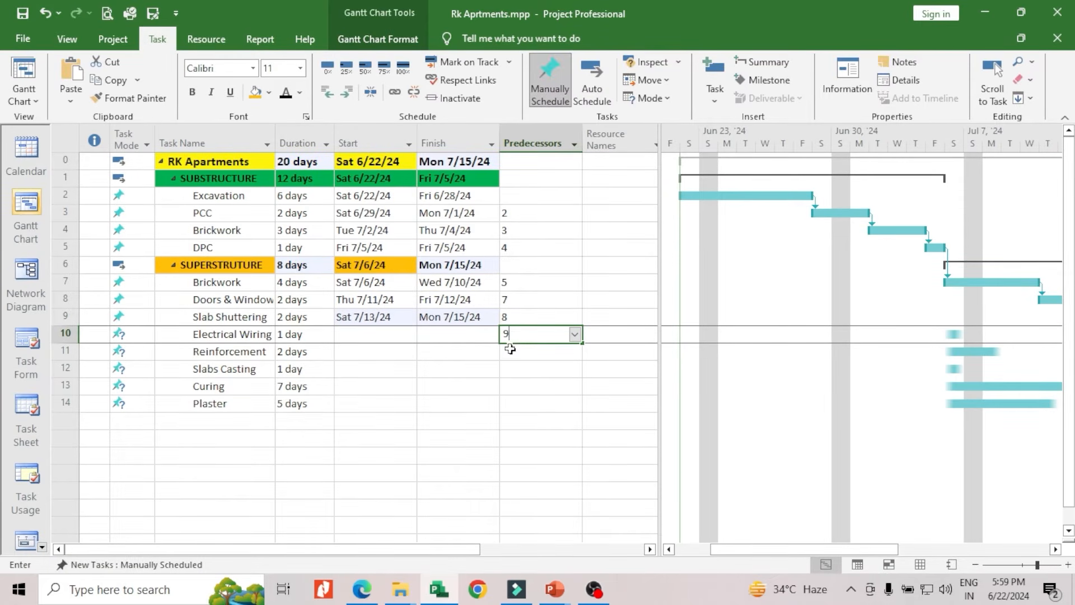
key(Return)
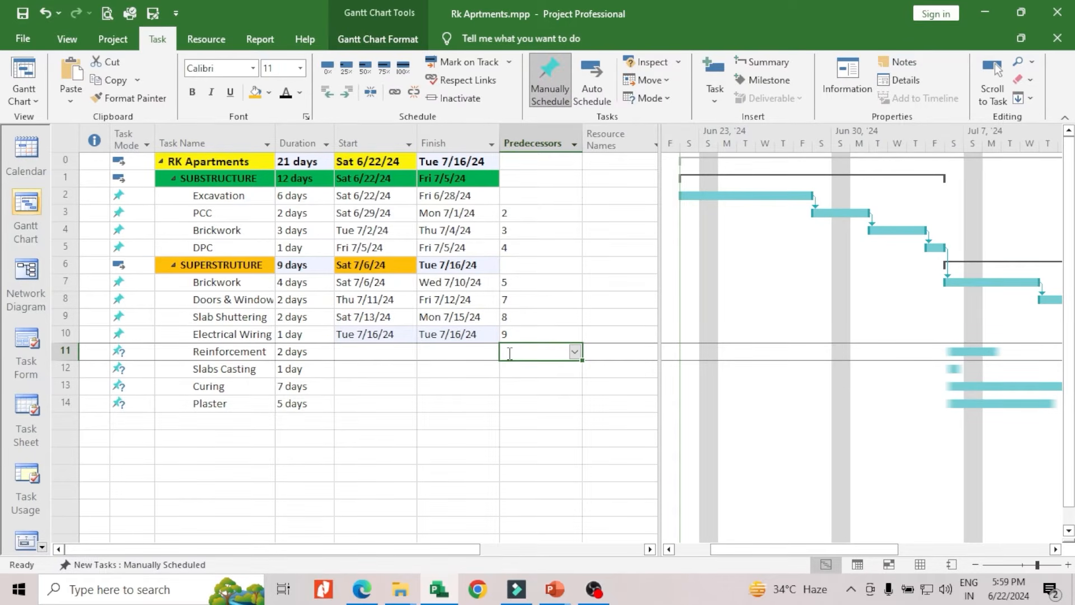
Set the predecessors of Reinforcement to 10, Slabs Casting to 11 and Curing to 12
text(10)
key(Return)
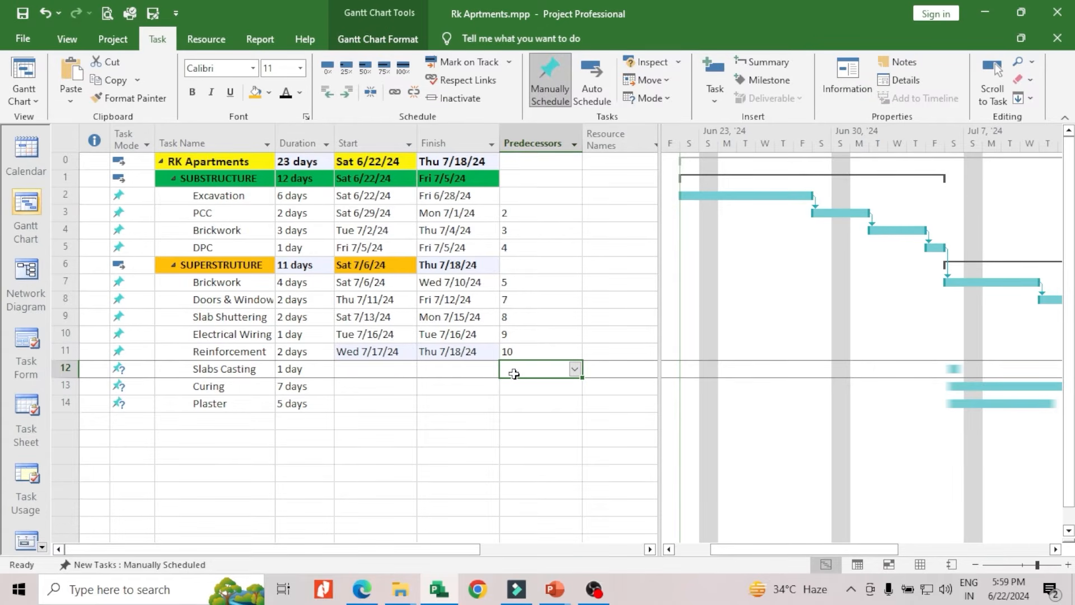
text(11)
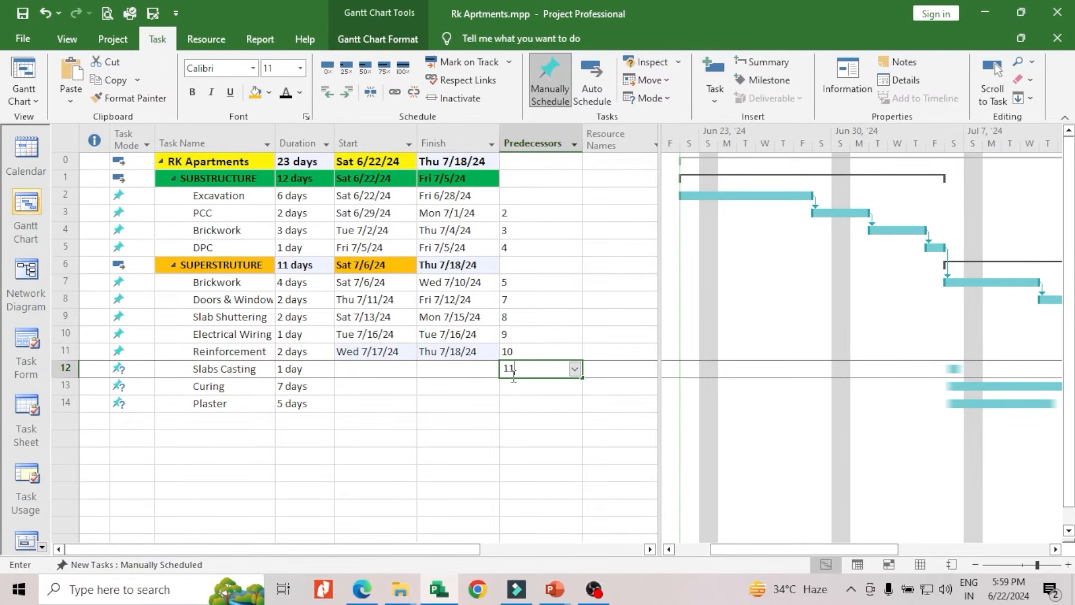
key(Return)
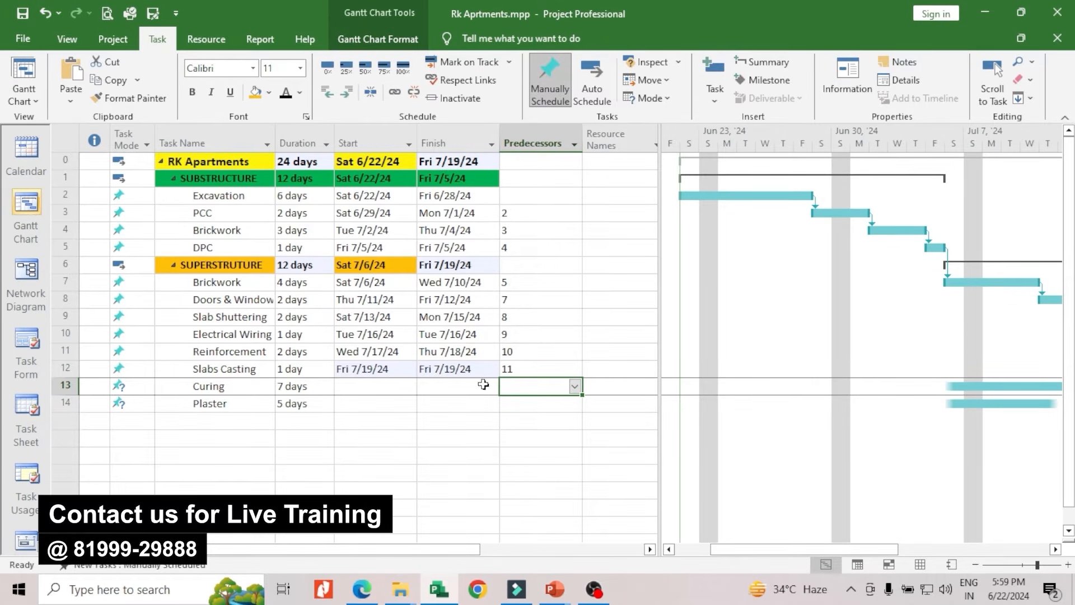
text(12)
key(Return)
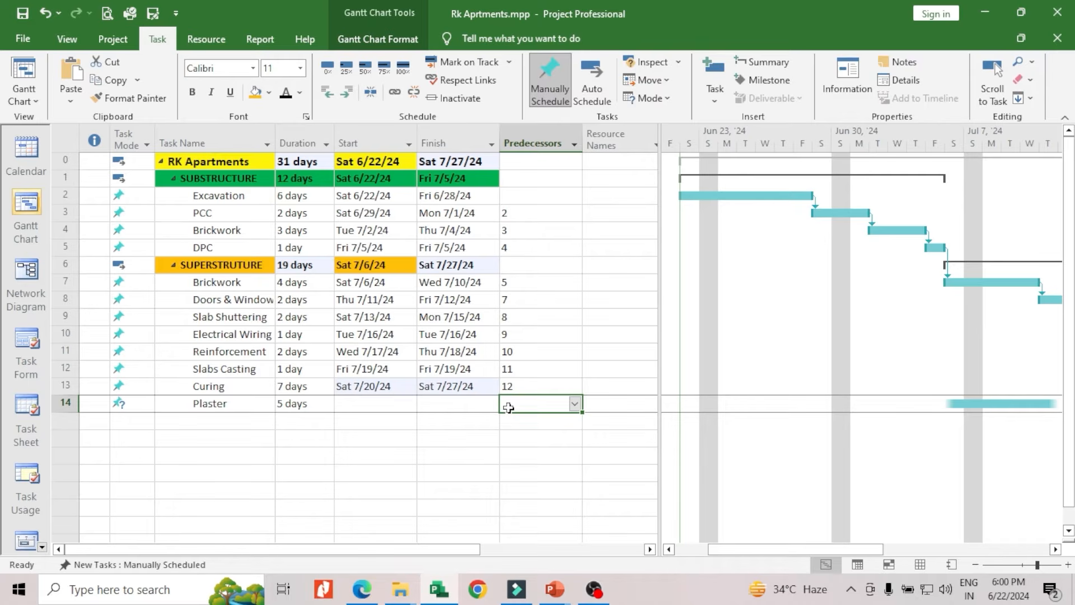
Link Plaster to task 12 as a finish-to-start predecessor with a four-day lag (12FS+4)
text(12FS+4)
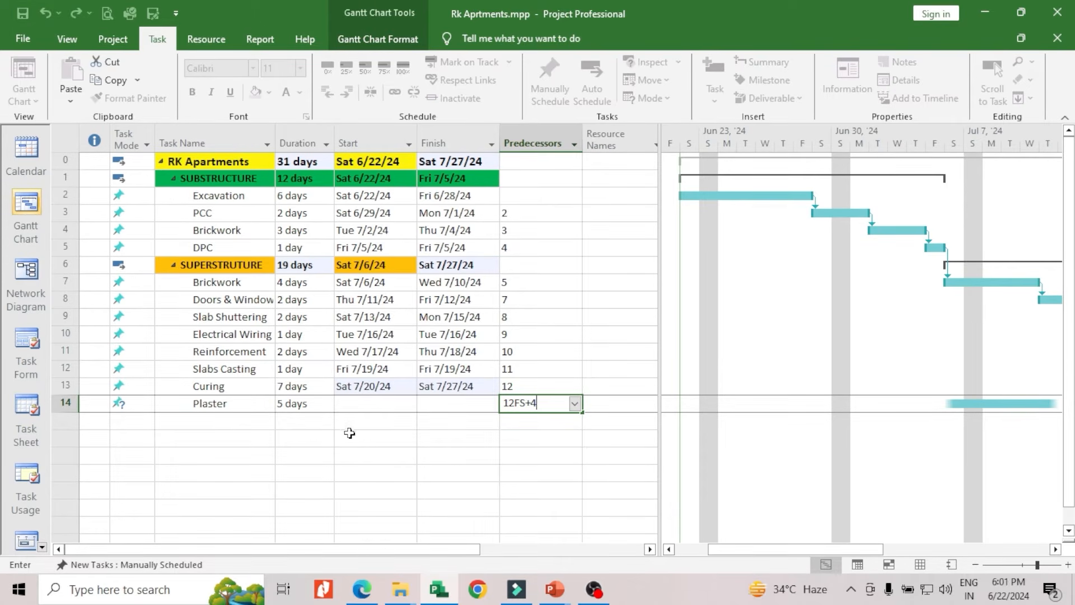
click(420, 437)
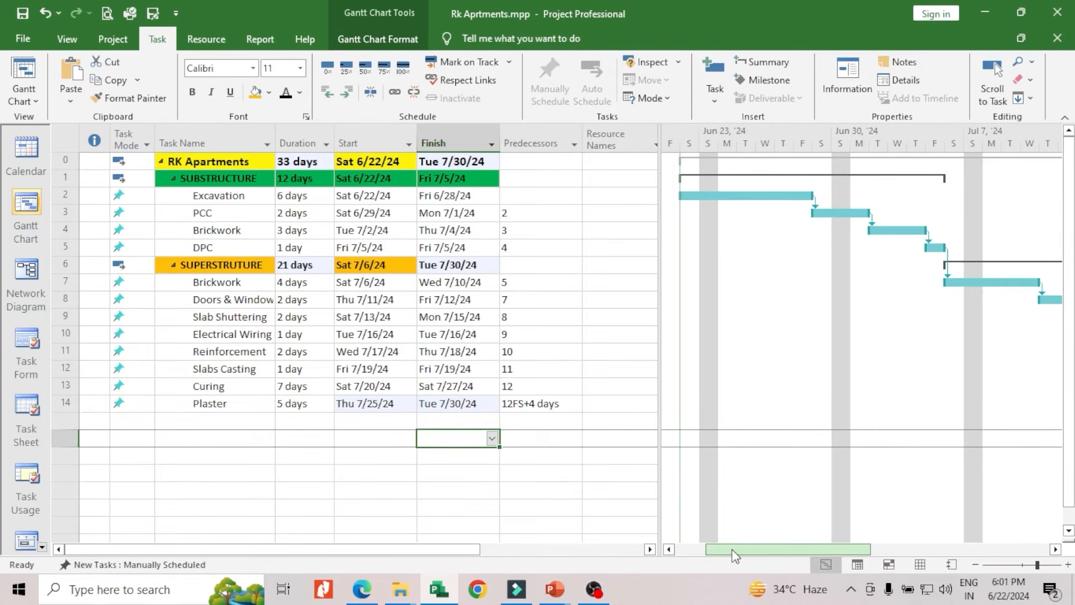
drag(732, 548, 919, 549)
Change the Plaster task's predecessor to task 13, keeping the finish-to-start link with a four-day lag (13FS+4 days)
click(538, 404)
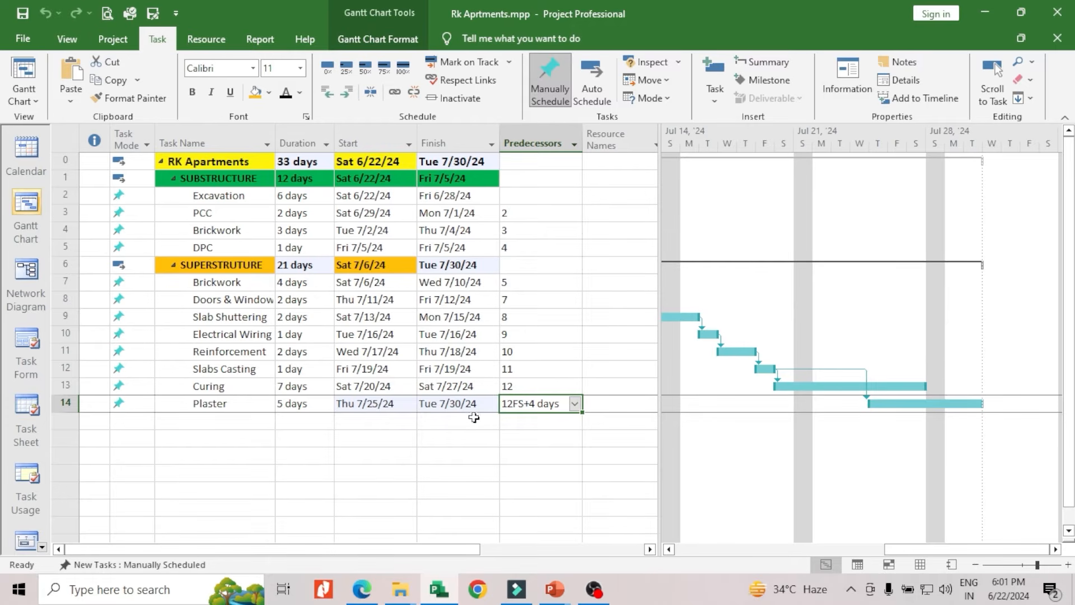
click(514, 403)
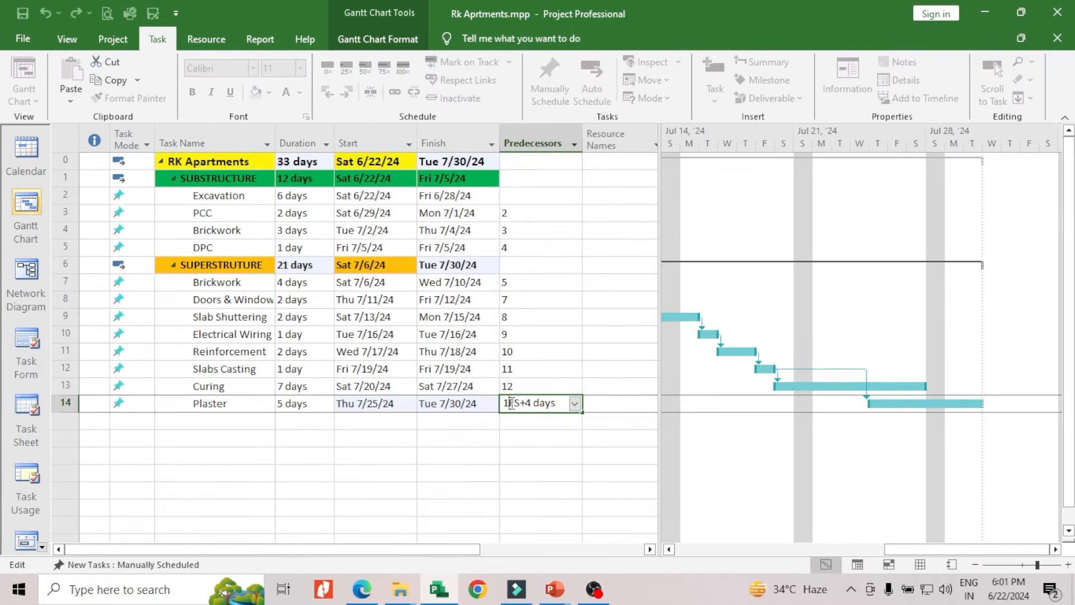
click(516, 422)
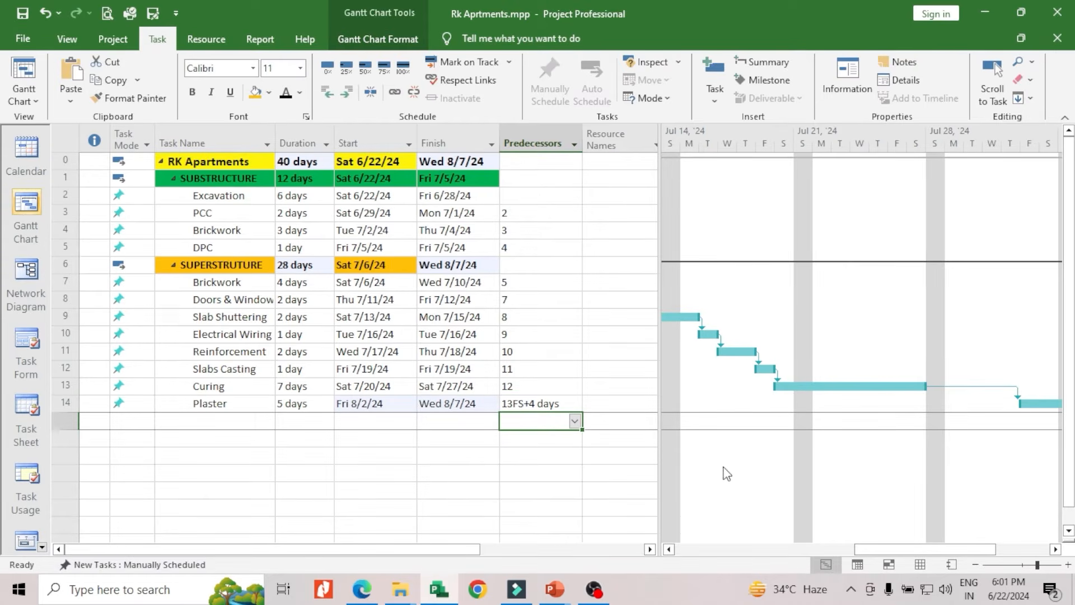
drag(866, 548, 922, 552)
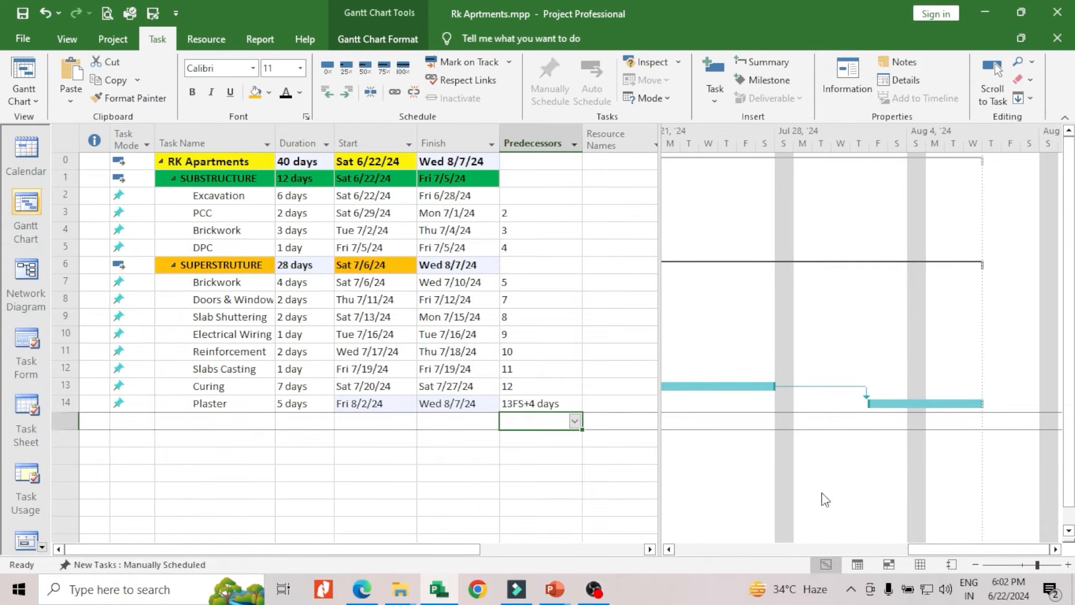
drag(929, 550, 699, 560)
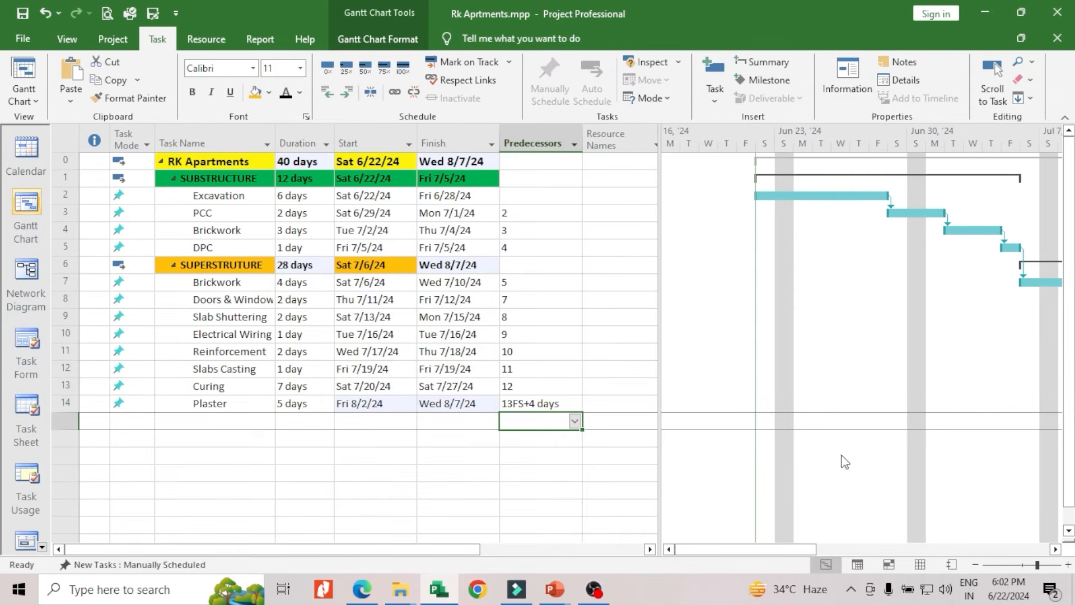
drag(792, 556, 821, 553)
scroll(369, 330, down, 1)
scroll(347, 351, up, 1)
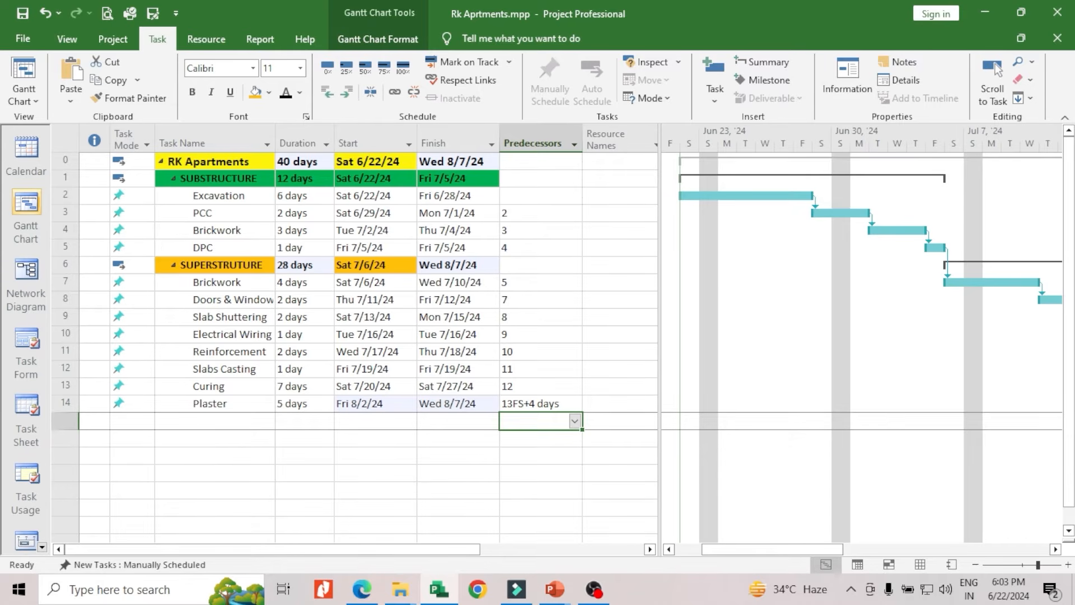
Switch the Substructure subtasks, Excavation through DPC, to Auto Schedule mode
click(192, 197)
click(210, 213)
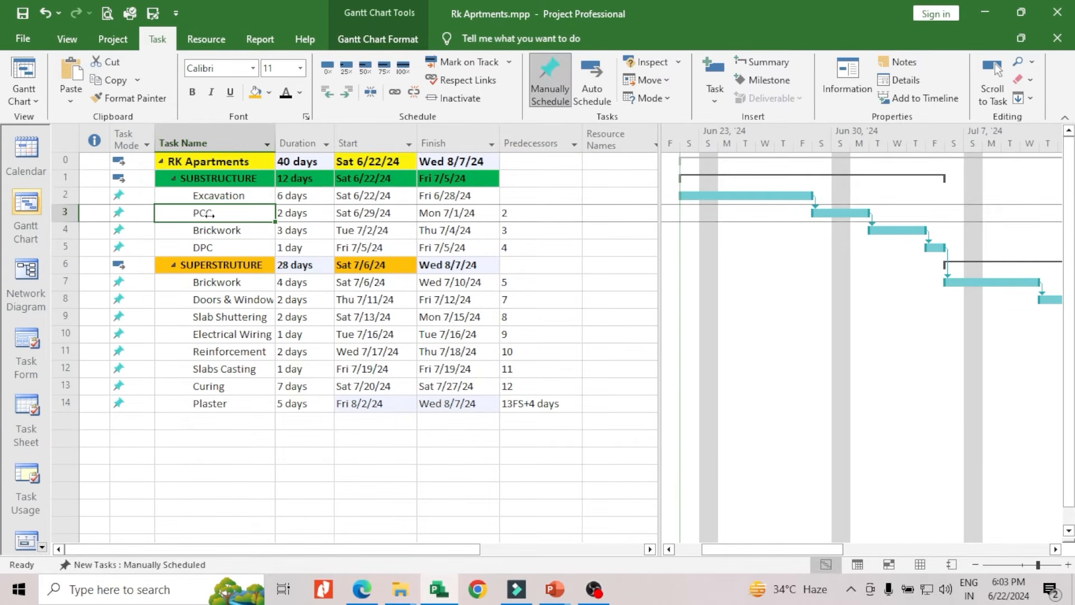
click(214, 230)
click(214, 249)
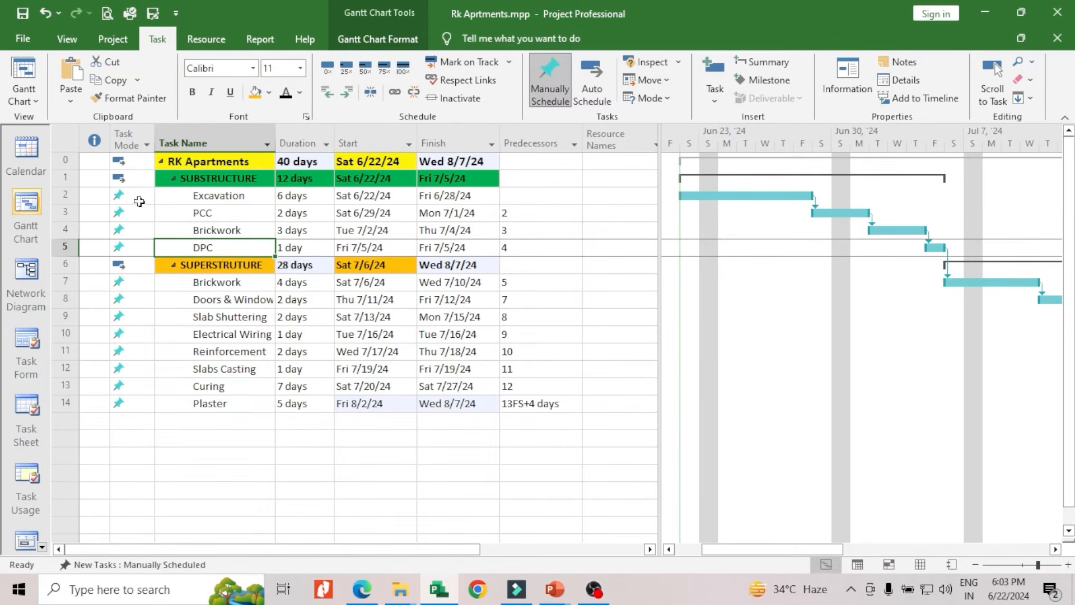
drag(140, 198, 142, 249)
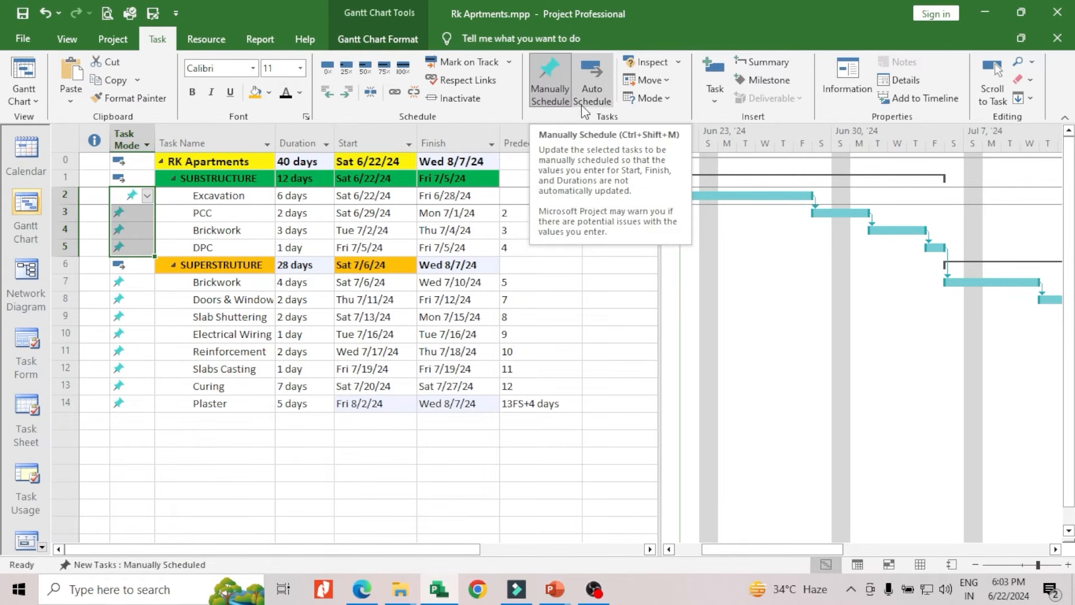
click(589, 92)
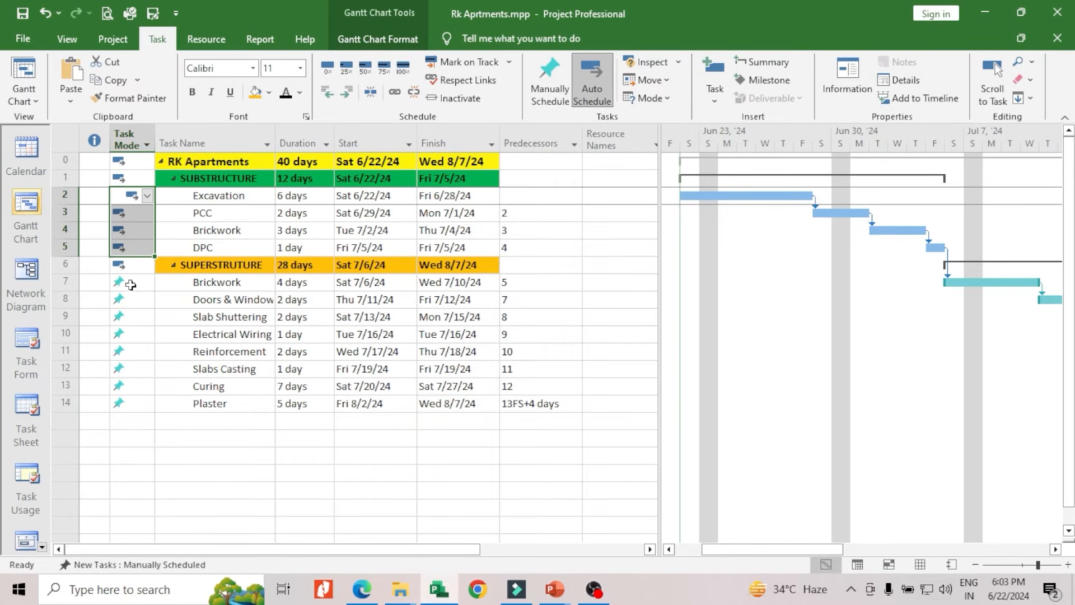
Switch the Superstructure subtasks, Brickwork through Plaster, to Auto Schedule mode
drag(130, 283, 126, 403)
click(586, 95)
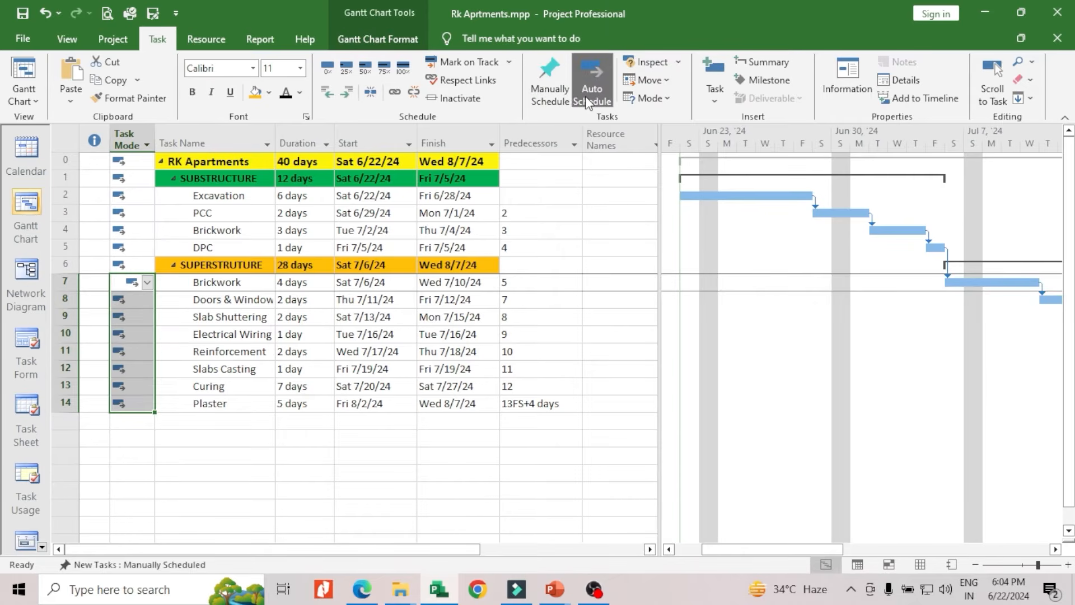
click(546, 225)
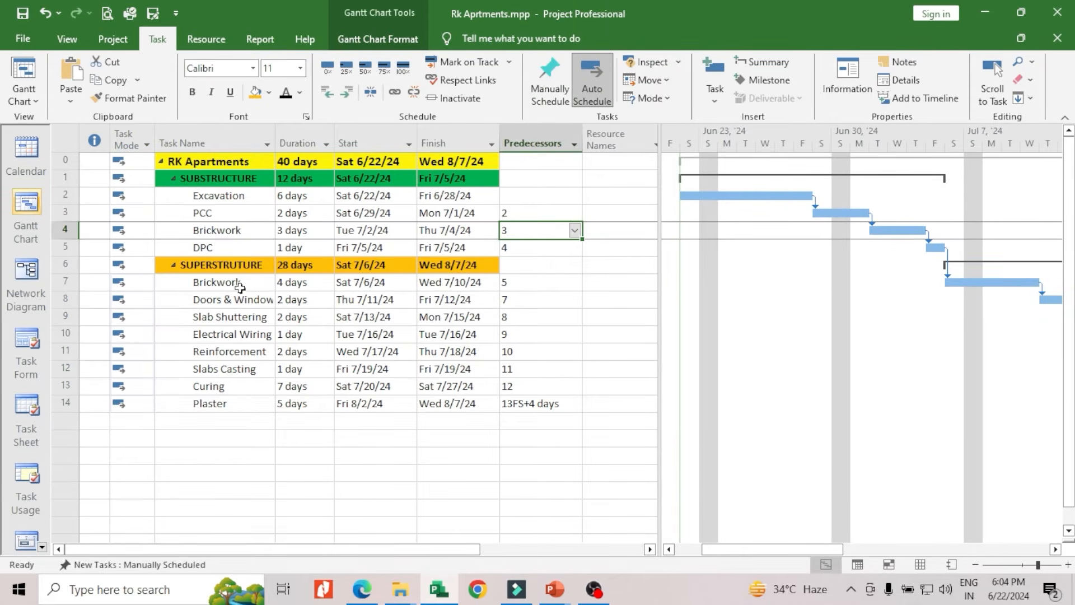
scroll(266, 303, down, 1)
scroll(266, 303, up, 1)
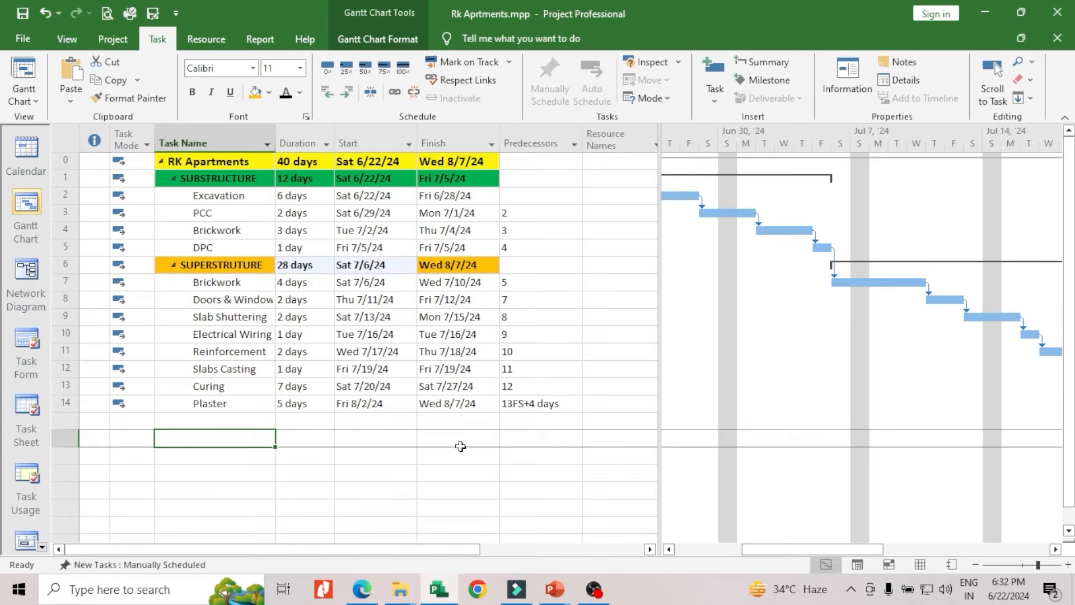
Add two sample tasks named A and B in rows 16 and 17, leaving a blank row below Plaster
scroll(451, 448, down, 2)
scroll(448, 451, up, 2)
text(R)
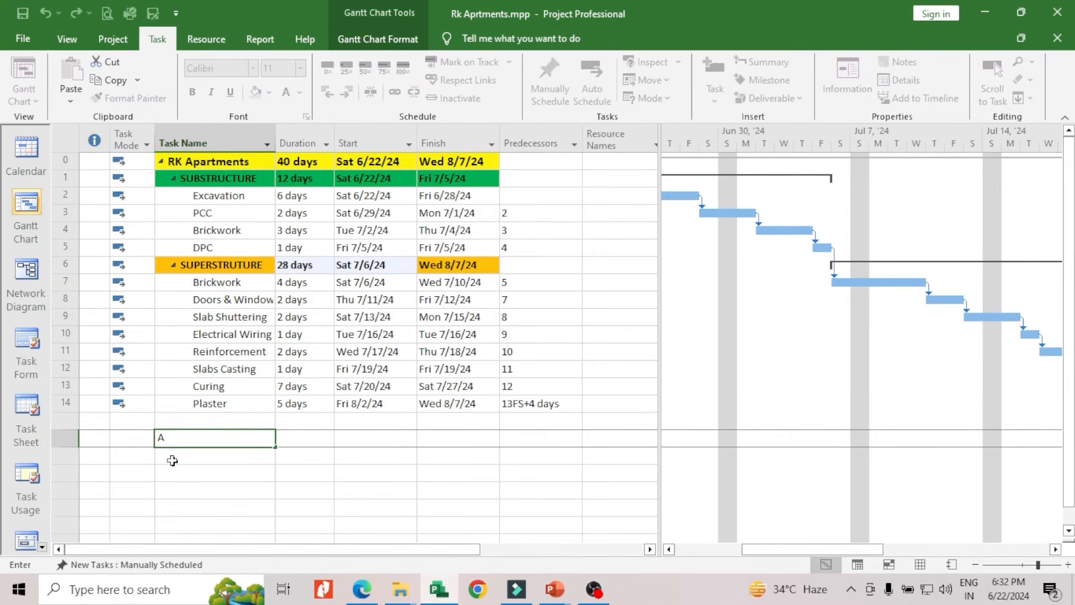
click(173, 460)
text(B)
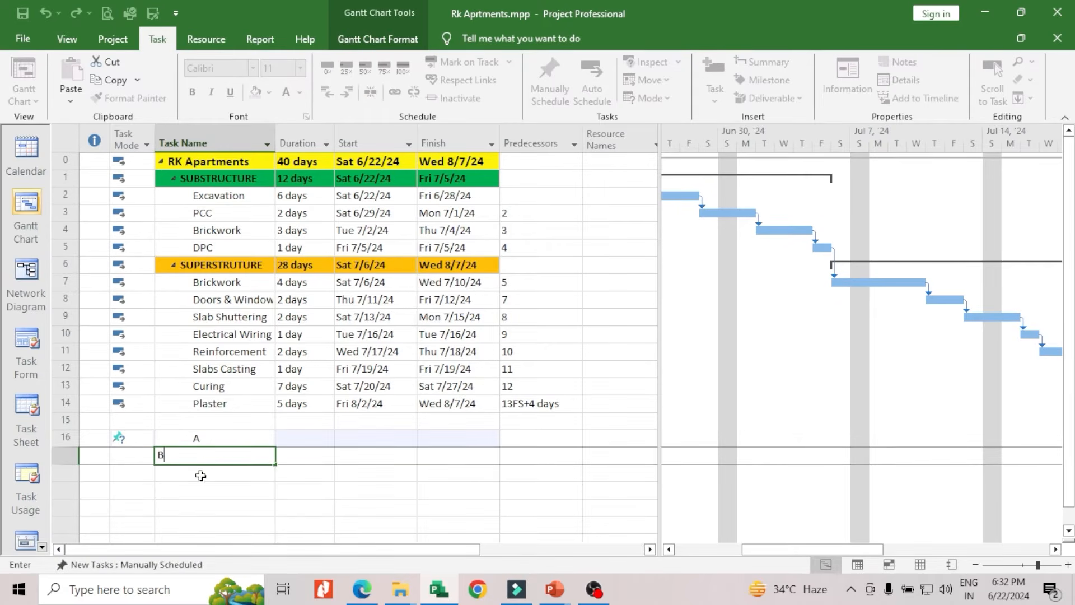
click(200, 474)
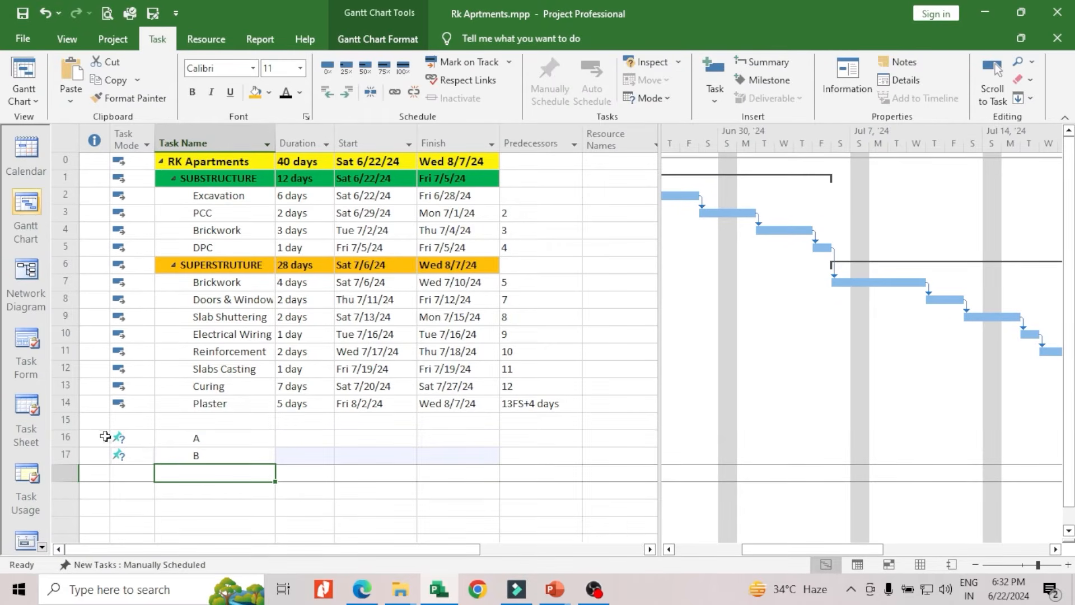
Switch sample tasks A and B to Auto Schedule mode
click(131, 438)
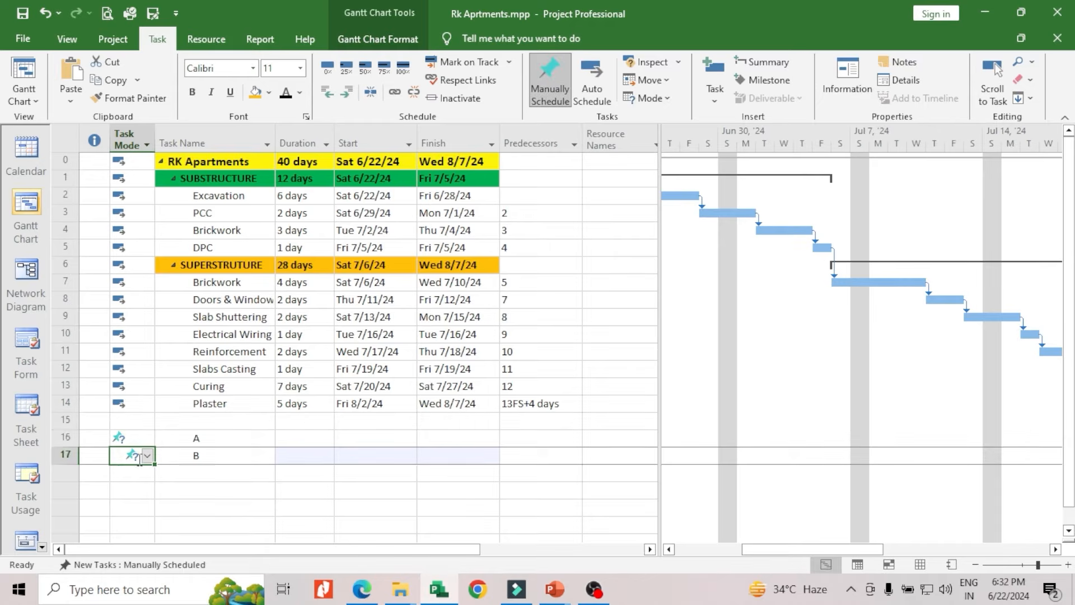
key(Down)
click(137, 438)
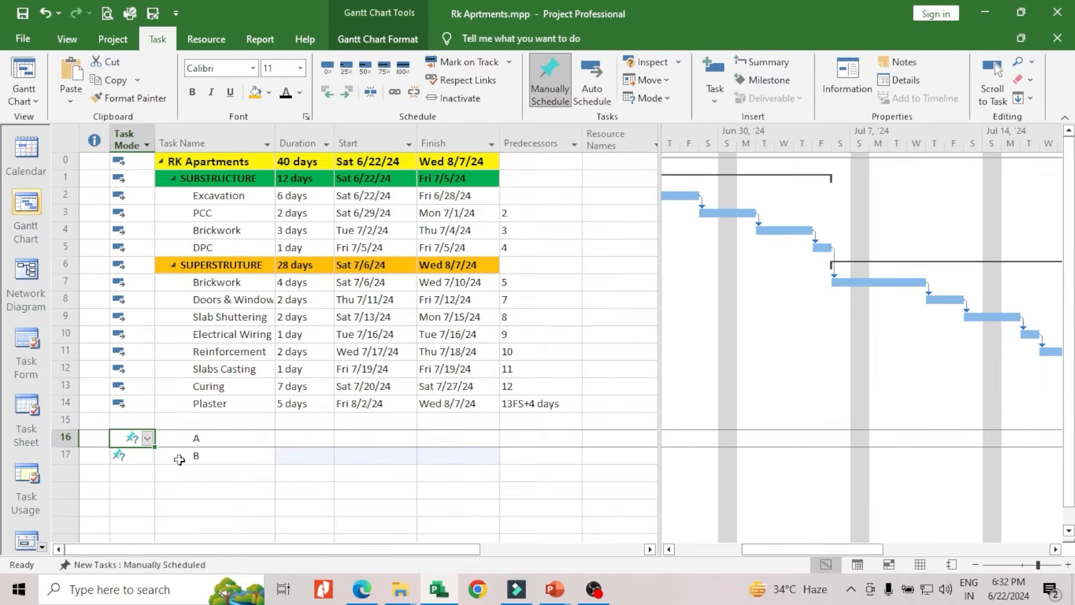
click(144, 456)
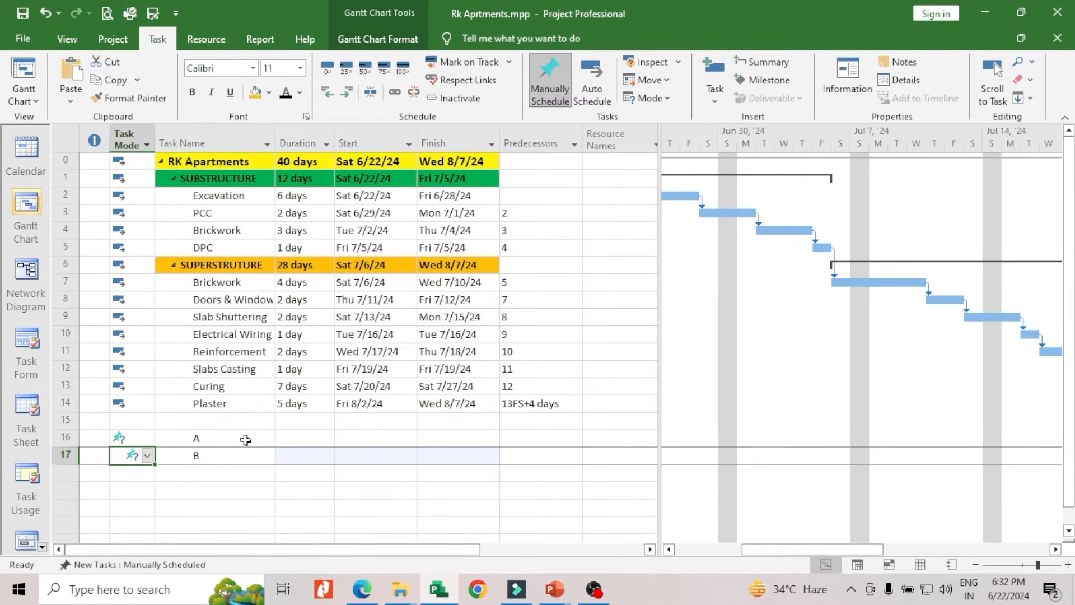
click(91, 438)
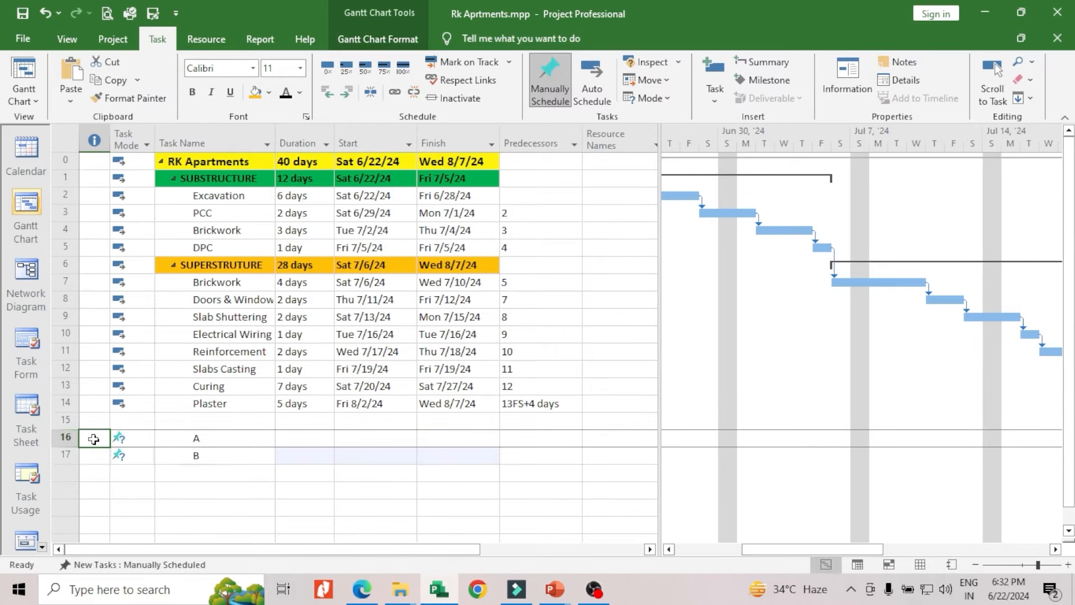
drag(70, 436, 65, 455)
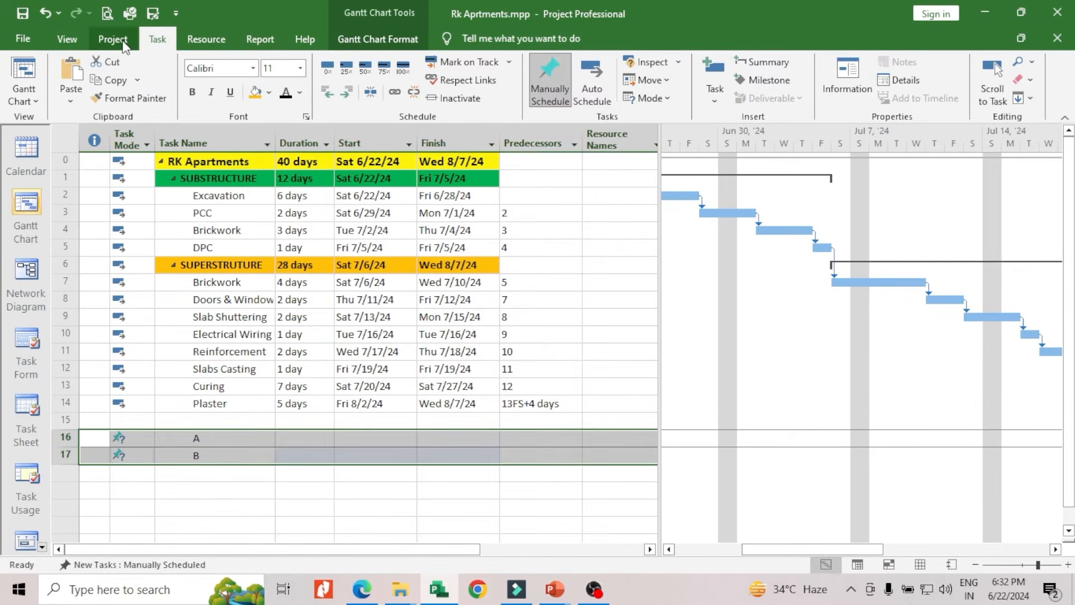
click(594, 95)
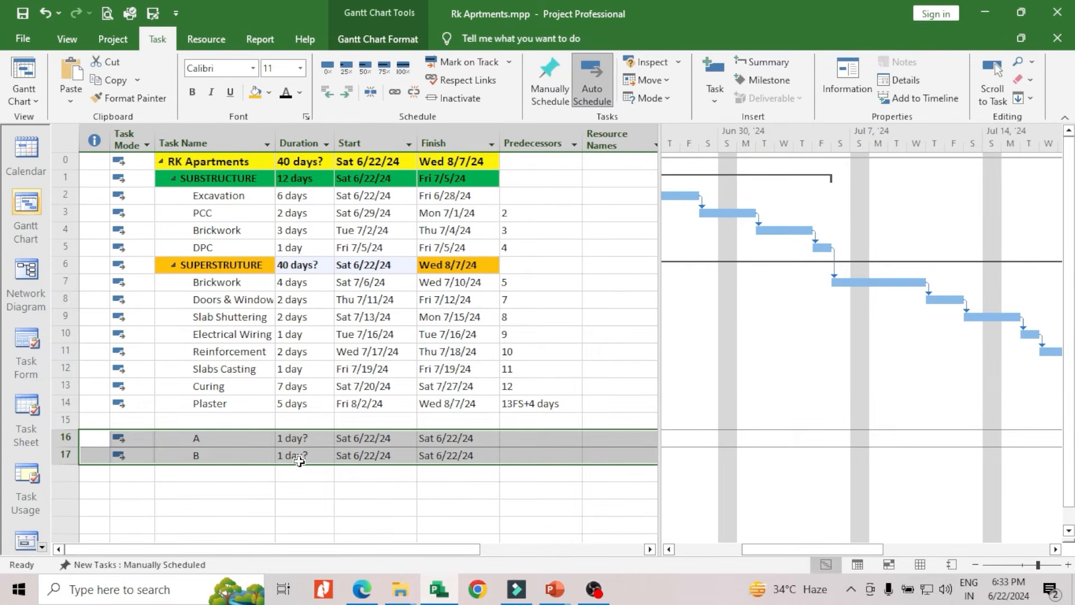
Set the duration of sample task A to 3 days and B to 4 days
click(327, 440)
click(327, 435)
click(327, 434)
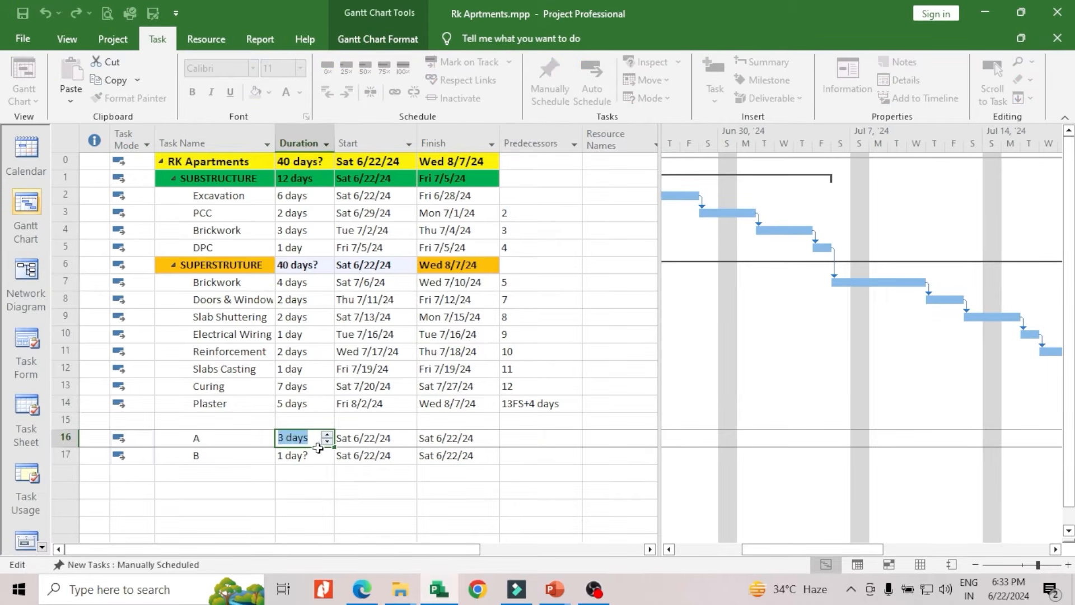
click(315, 453)
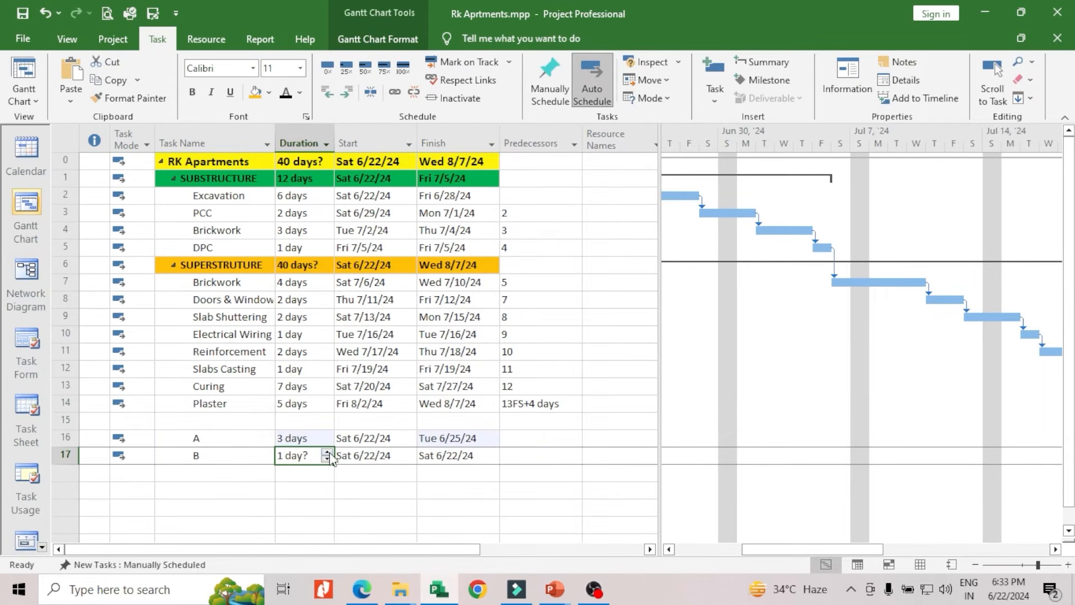
click(327, 452)
click(327, 451)
click(327, 451)
click(312, 475)
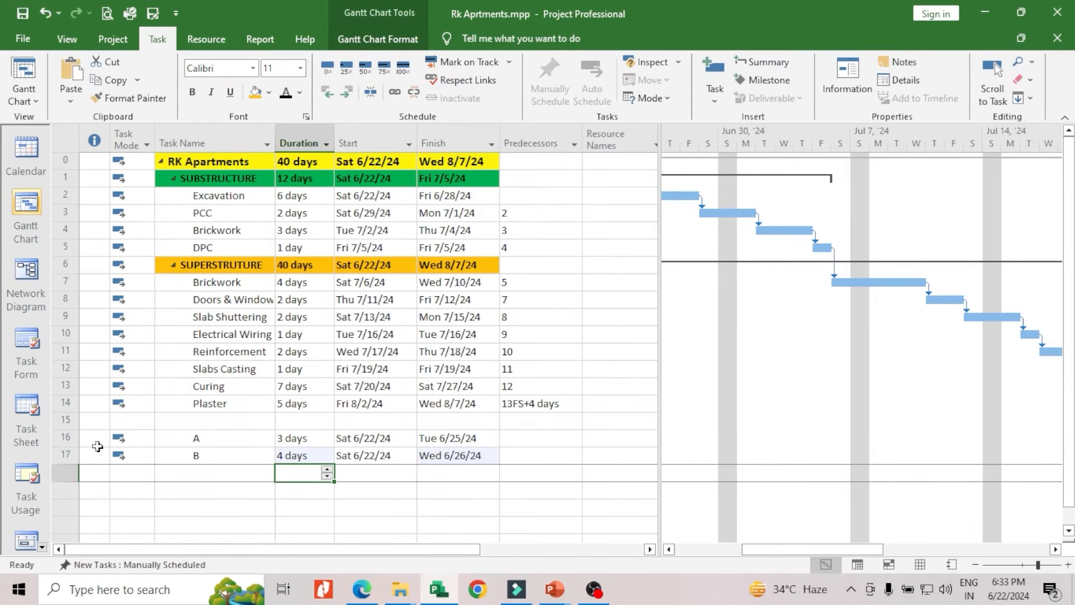
Delete sample tasks A and B from rows 16 and 17
click(65, 438)
drag(233, 506, 224, 491)
click(66, 437)
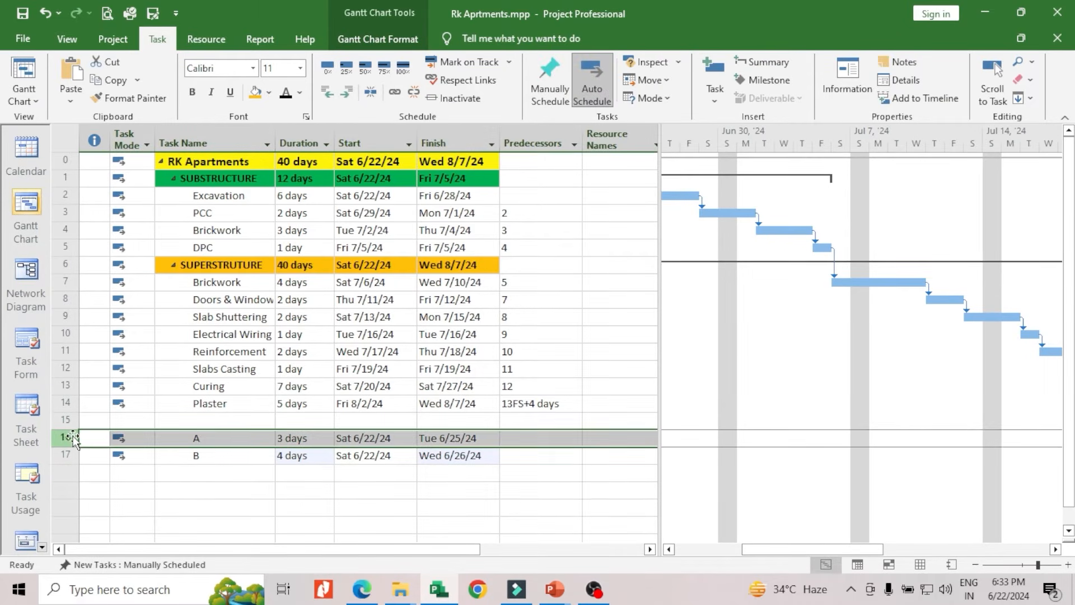
drag(66, 437, 68, 454)
click(66, 440)
click(66, 441)
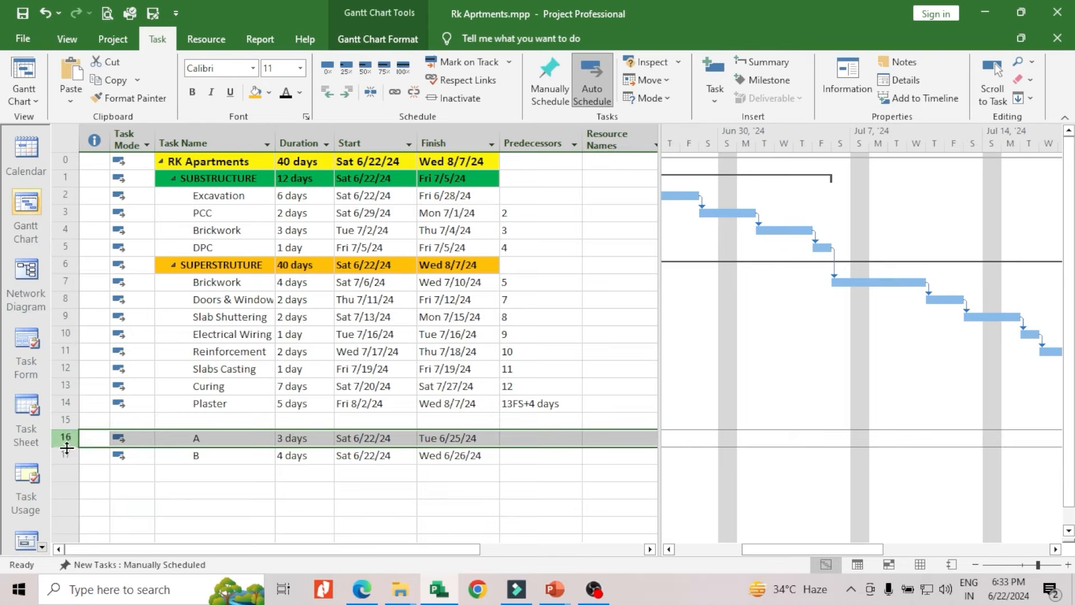
drag(65, 437, 67, 448)
right_click(67, 445)
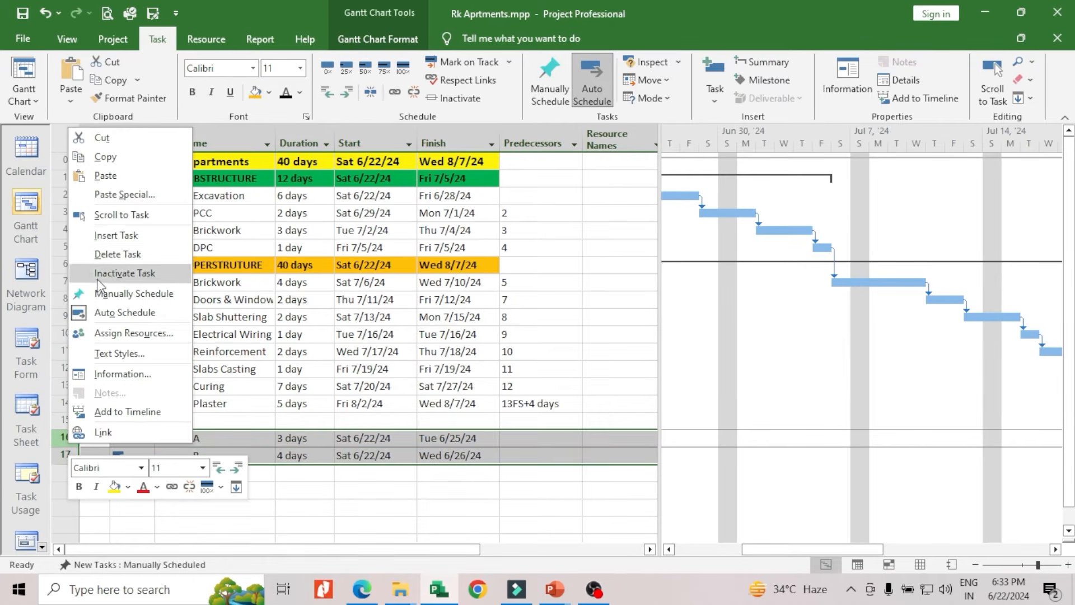
click(98, 254)
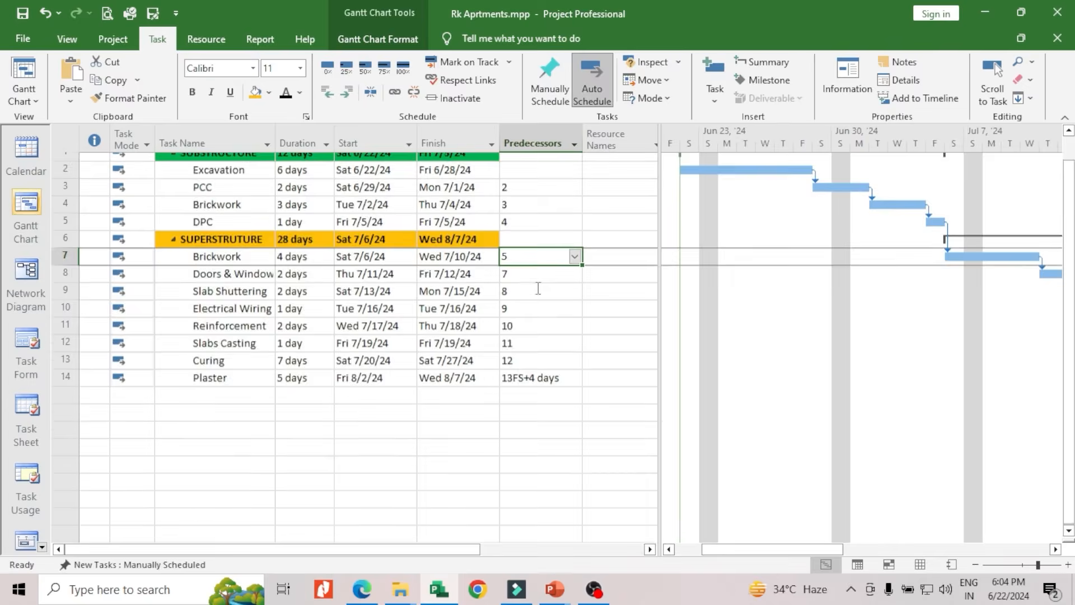
Highlight the critical tasks in the Gantt chart and review the critical path along the timeline
scroll(538, 288, up, 2)
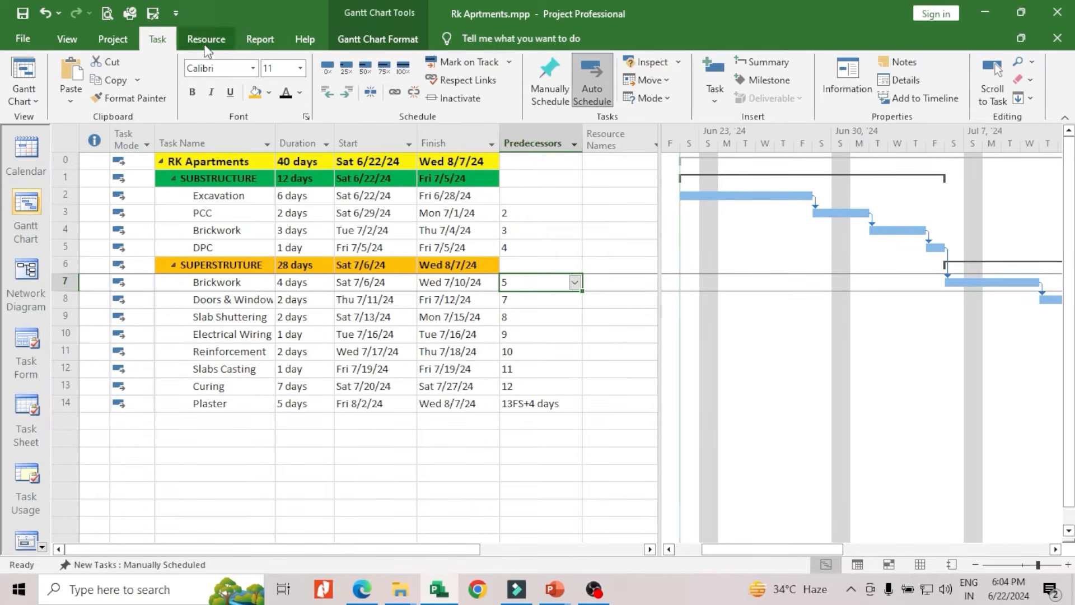
click(363, 45)
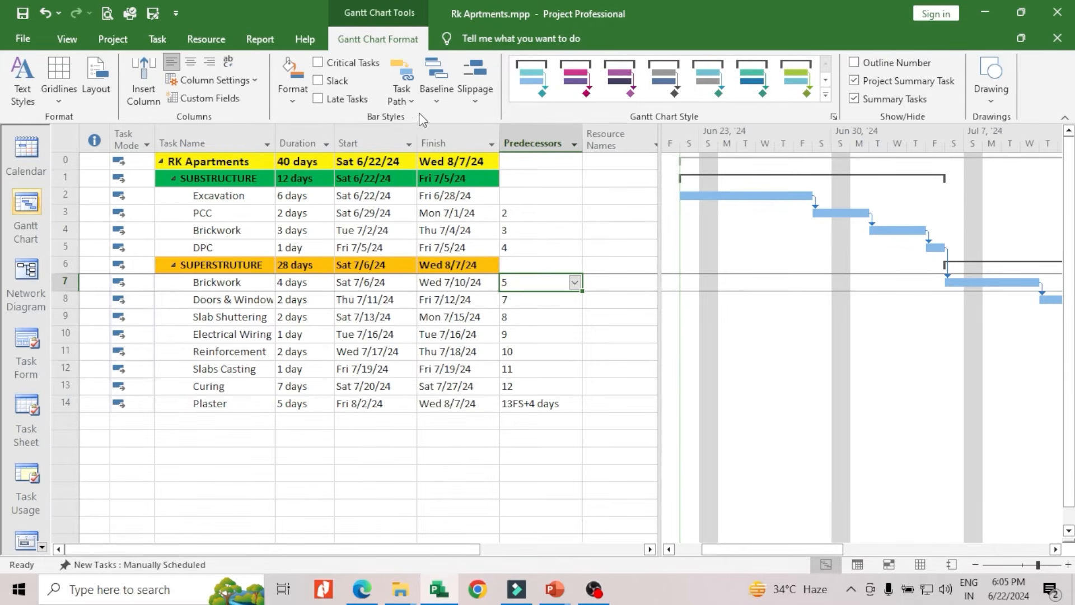
click(318, 63)
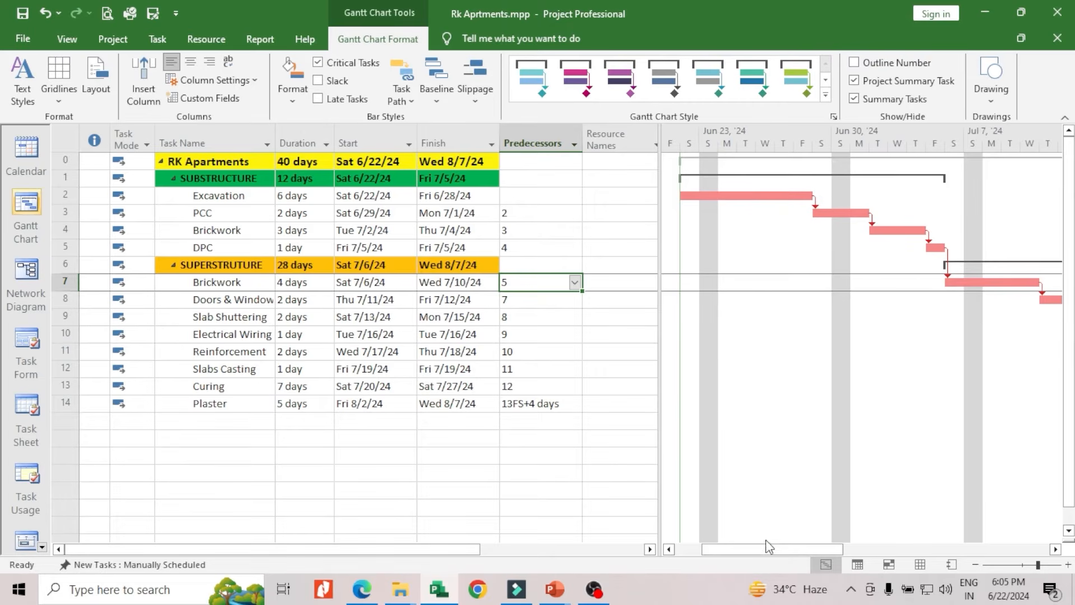
drag(769, 550, 791, 549)
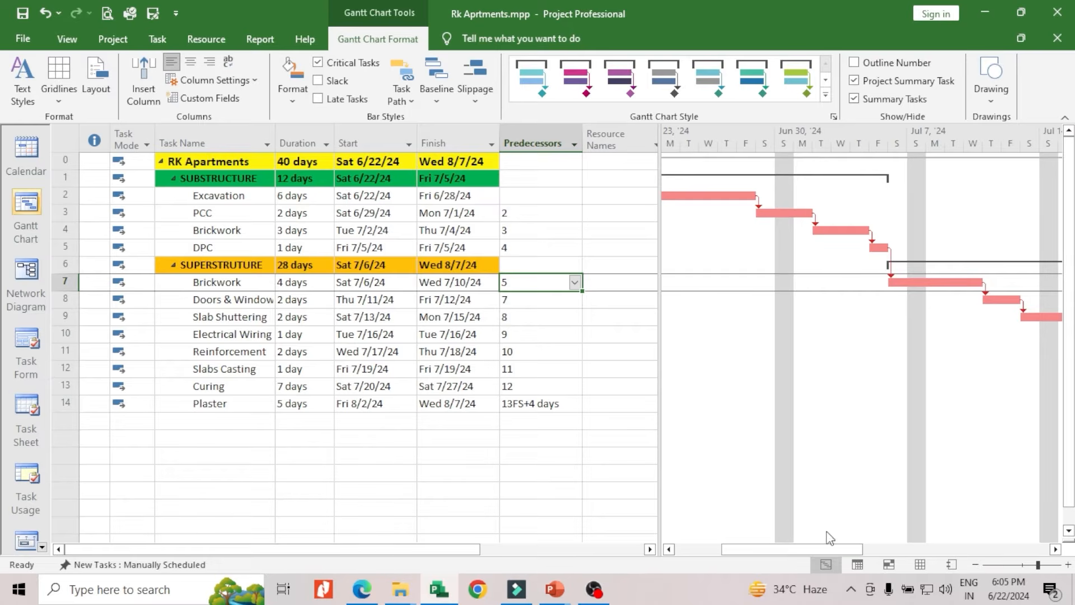
drag(821, 551, 903, 552)
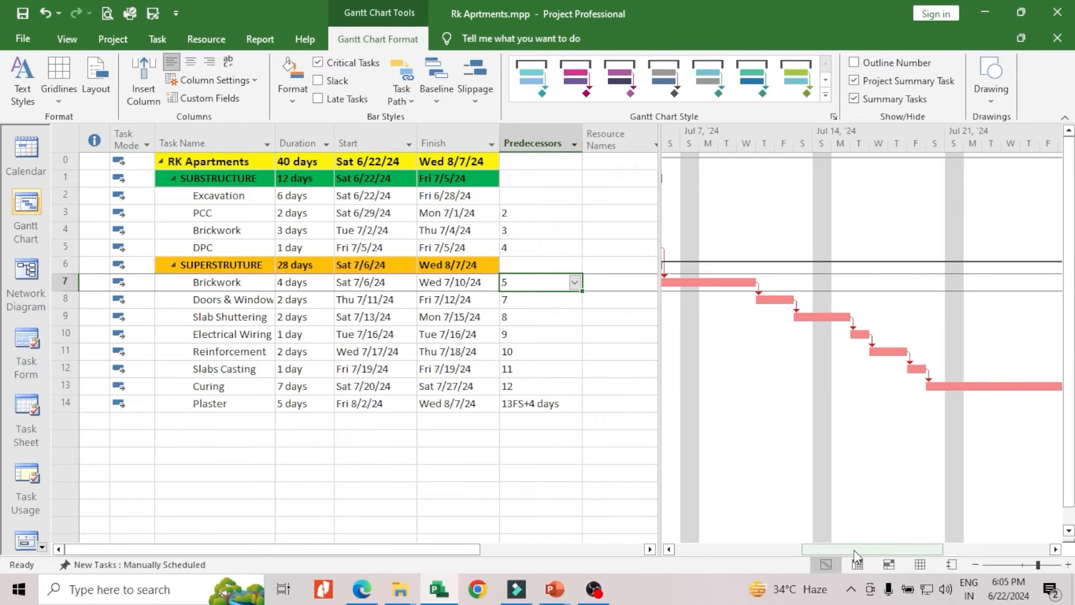
drag(854, 550, 794, 549)
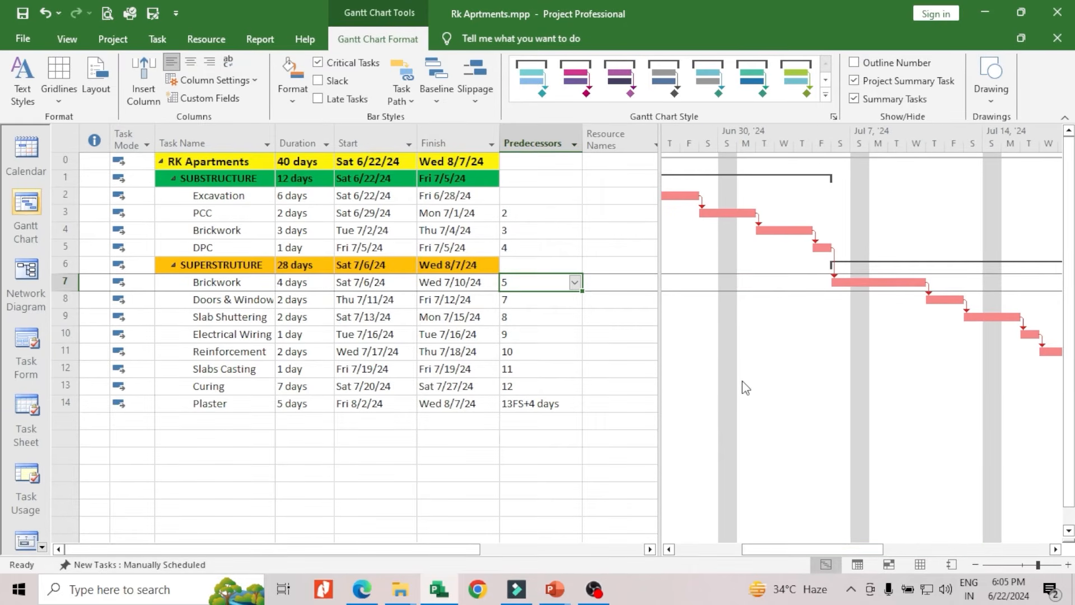
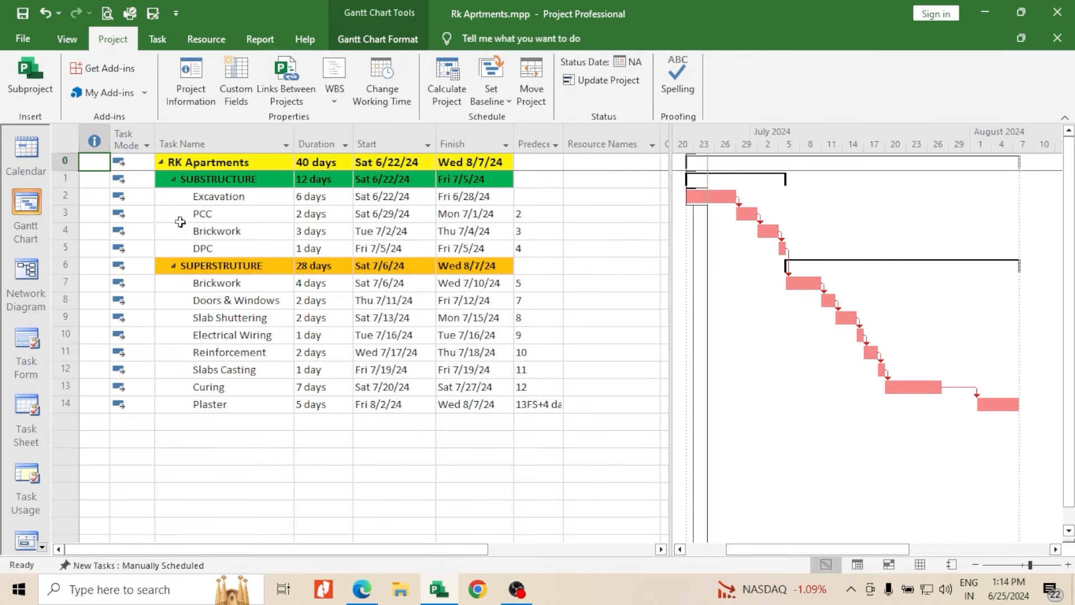
Check the resource choices available for the Excavation task
click(204, 196)
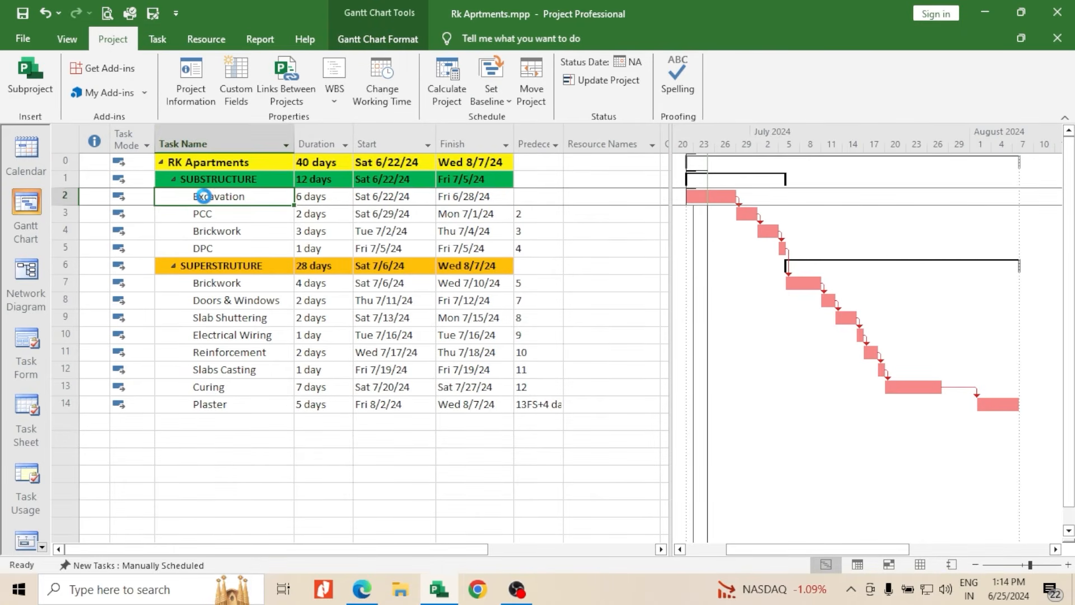
click(649, 201)
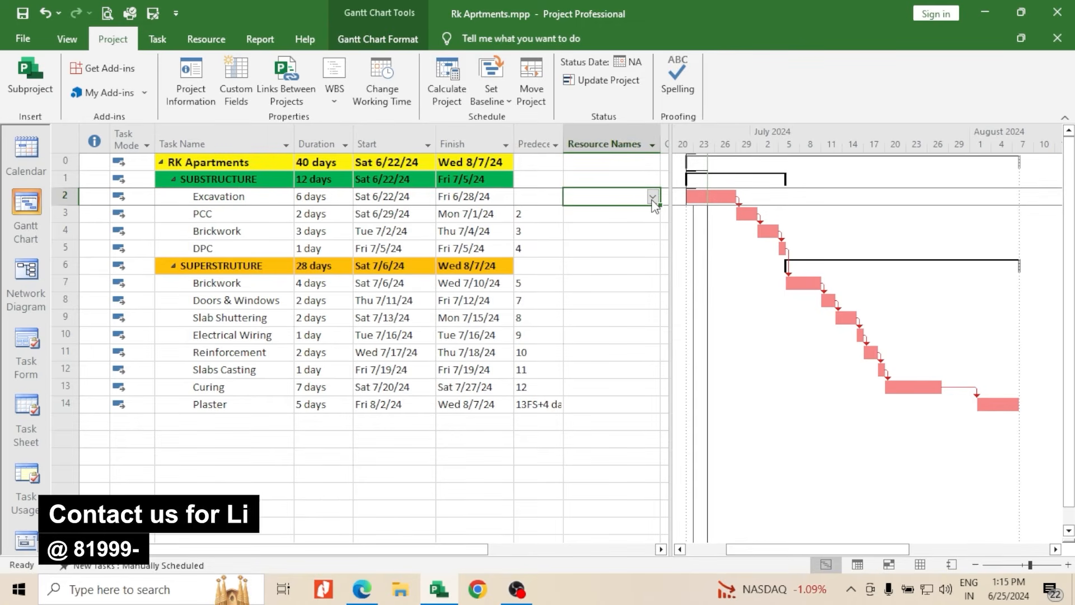
click(653, 199)
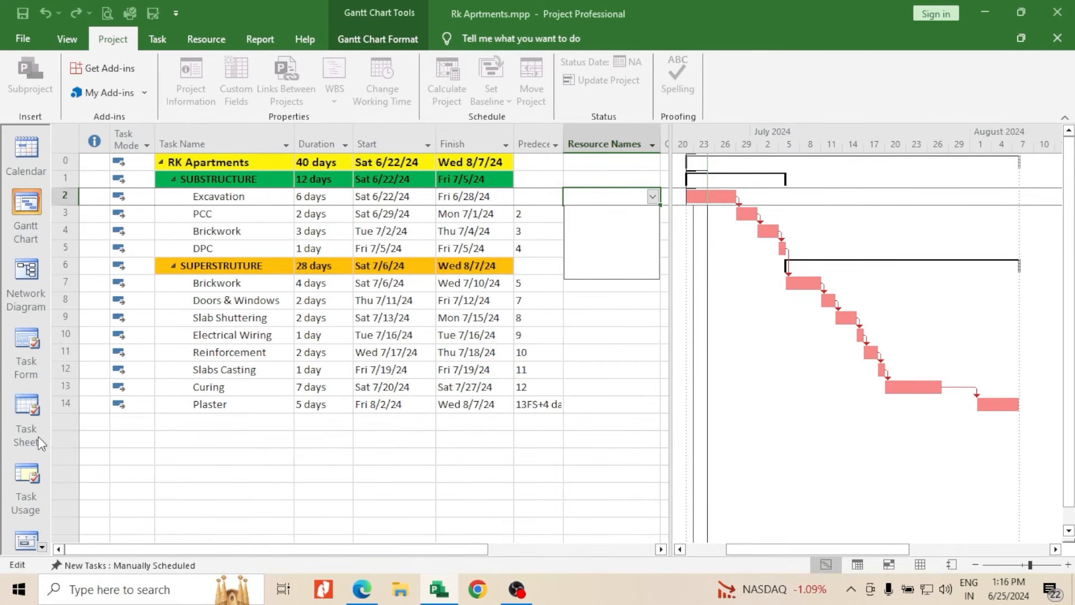
Switch from the Gantt chart to the Resource Sheet view
click(43, 547)
click(43, 547)
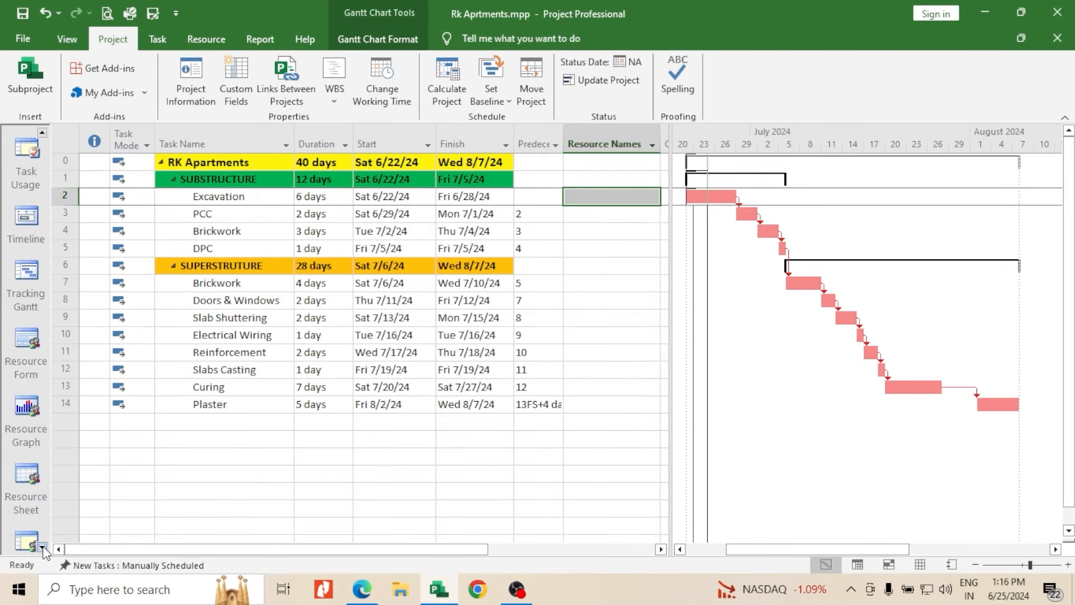
click(42, 547)
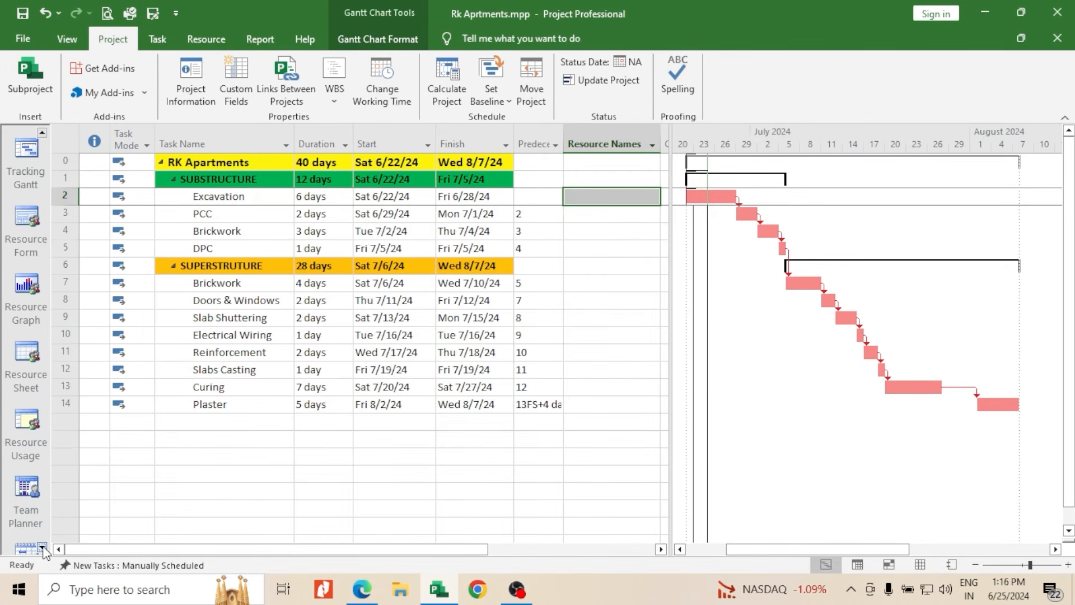
click(30, 387)
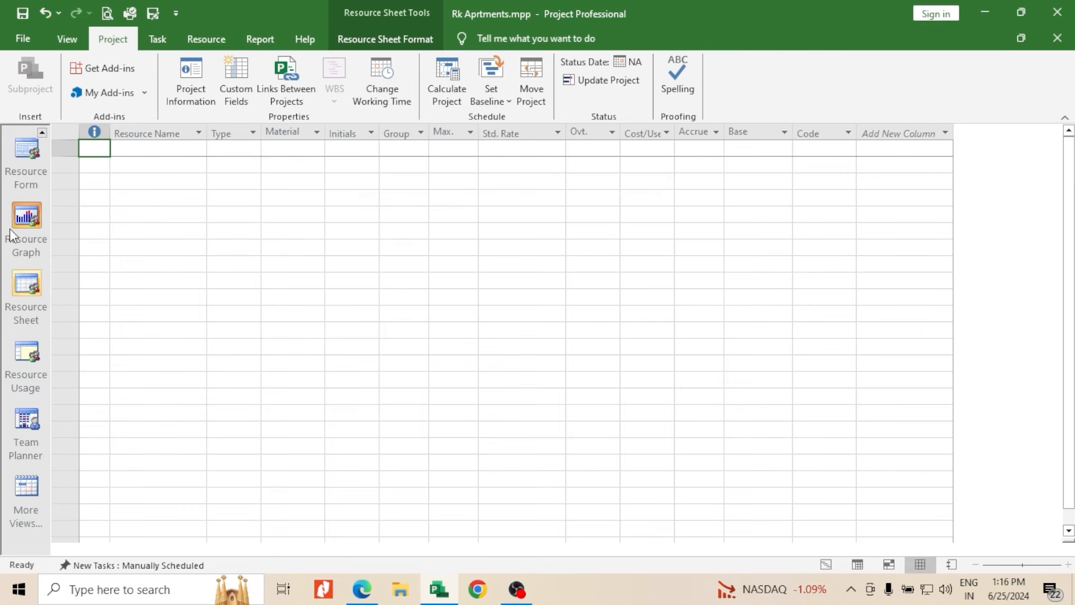
Return to the Gantt Chart view of the RK Apartments schedule
click(42, 132)
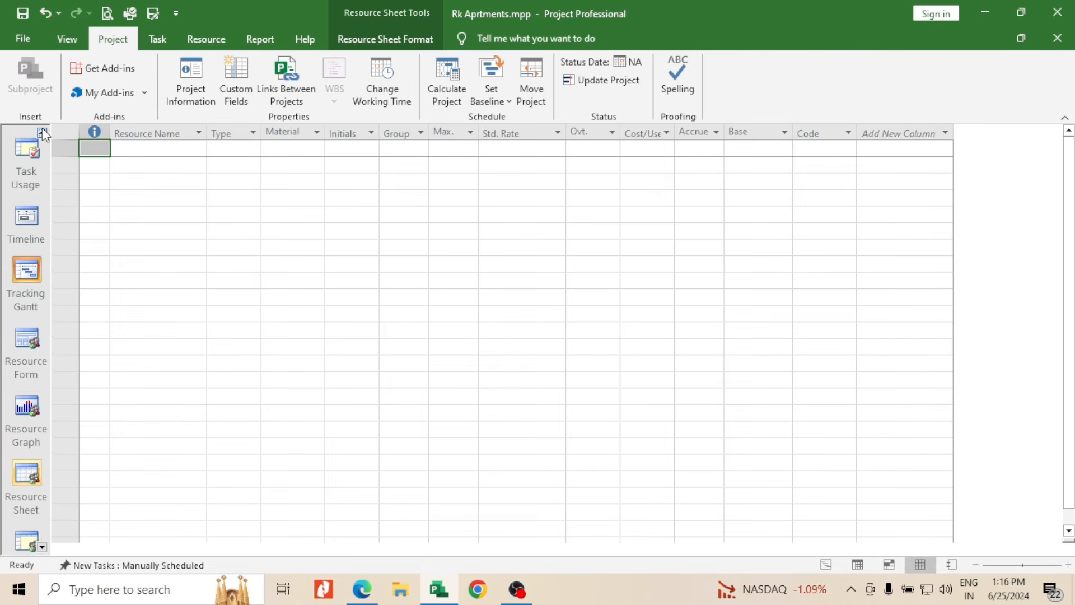
click(42, 133)
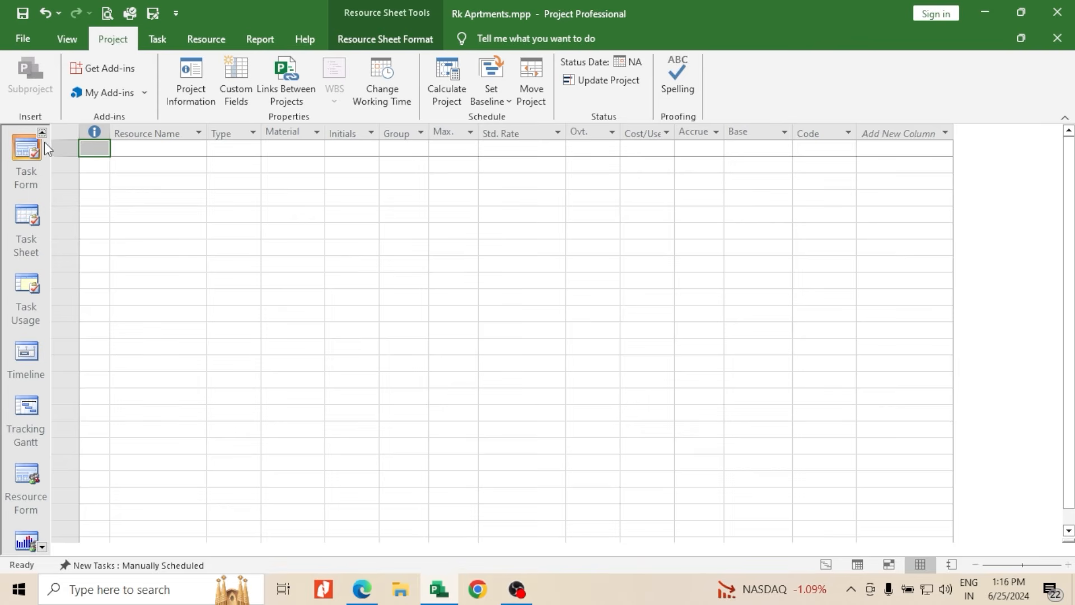
click(42, 132)
click(42, 132)
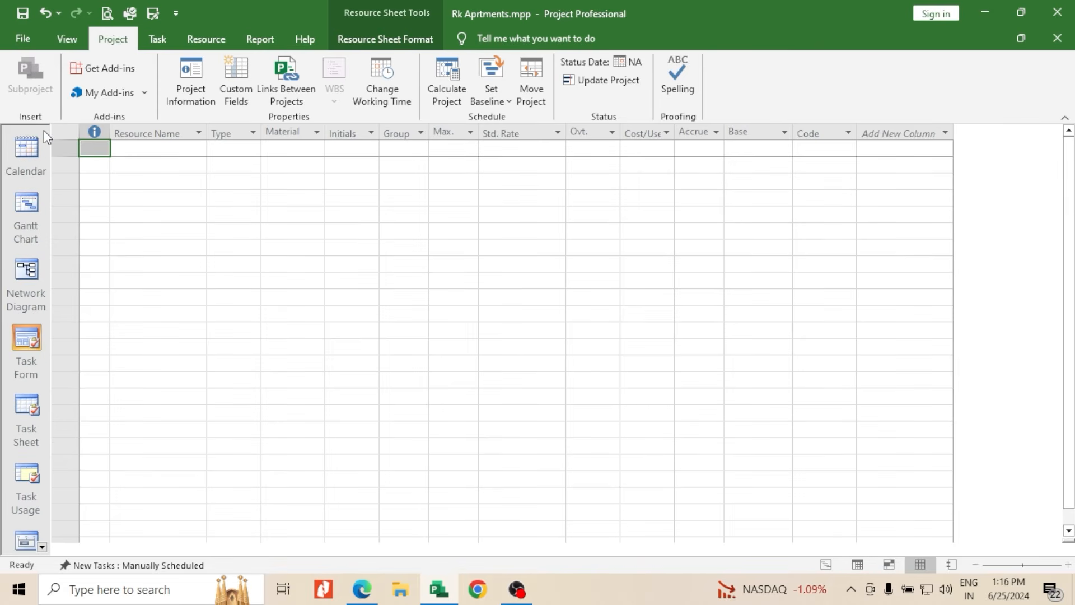
click(25, 213)
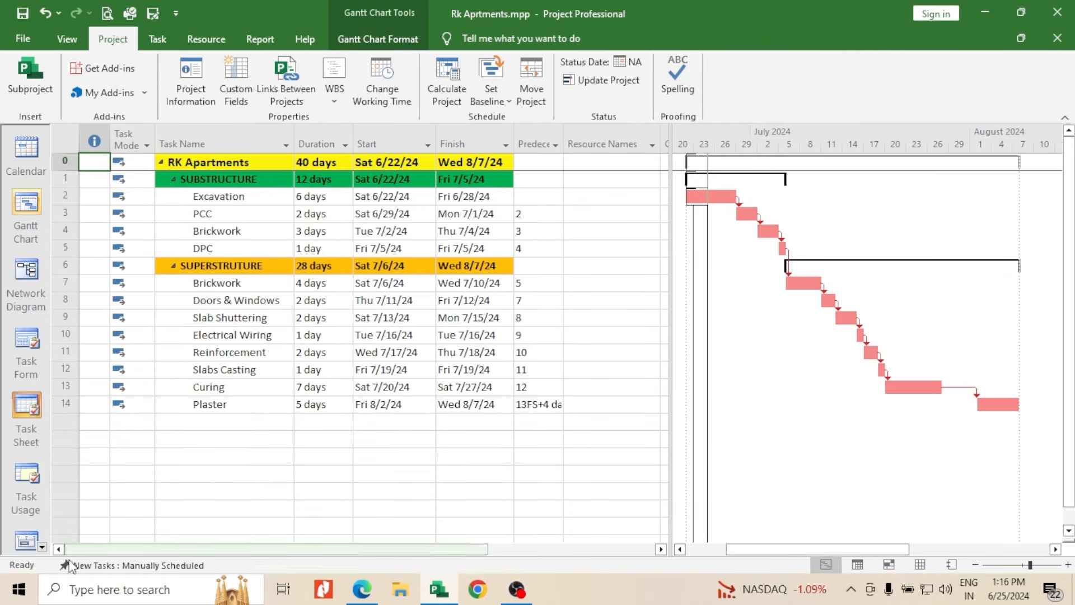
Open the Resource Sheet to define the project's resources
click(42, 548)
click(42, 548)
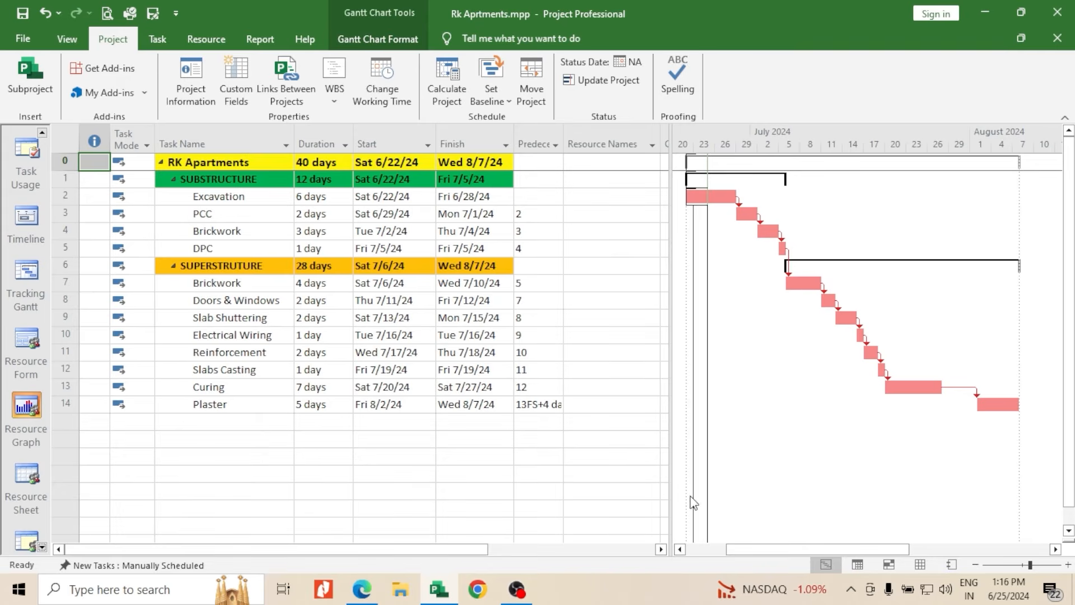
click(919, 566)
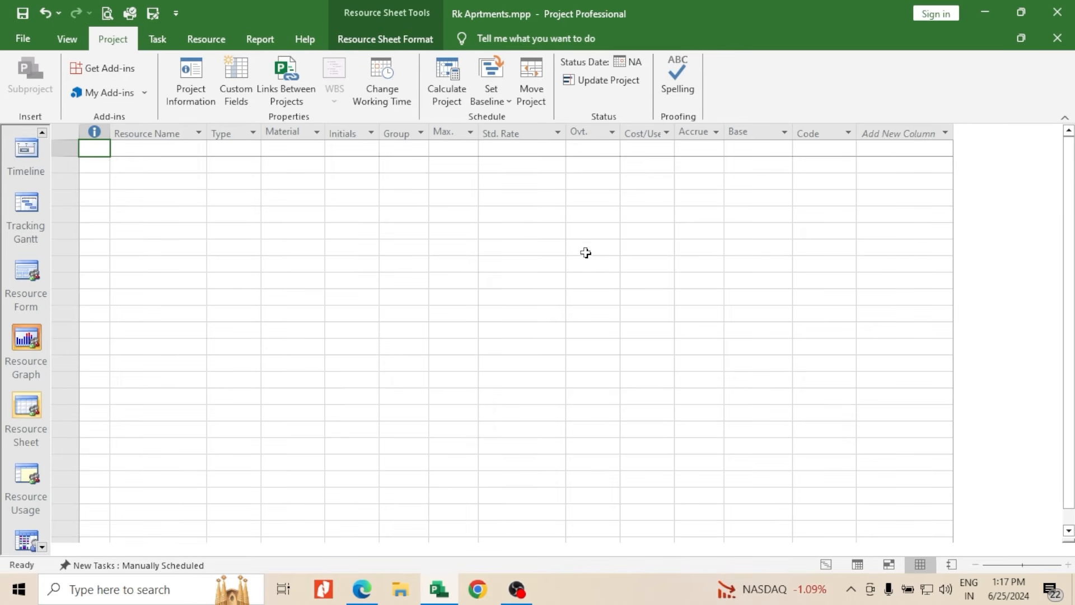
Add a resource named Mason in the second row of the resource sheet
click(142, 165)
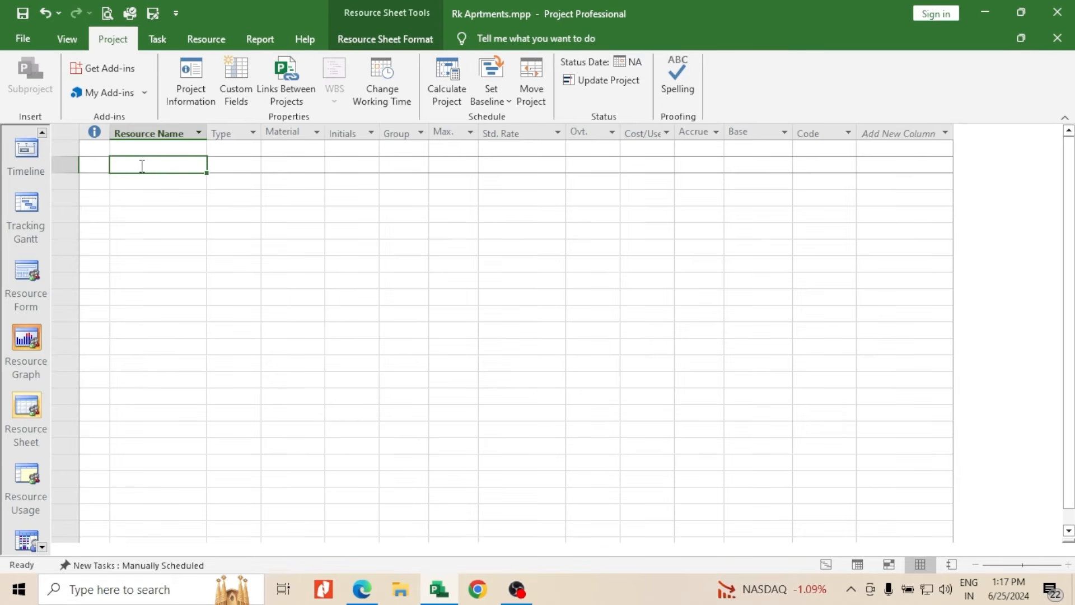
text(Mas)
key(BackSpace)
key(BackSpace)
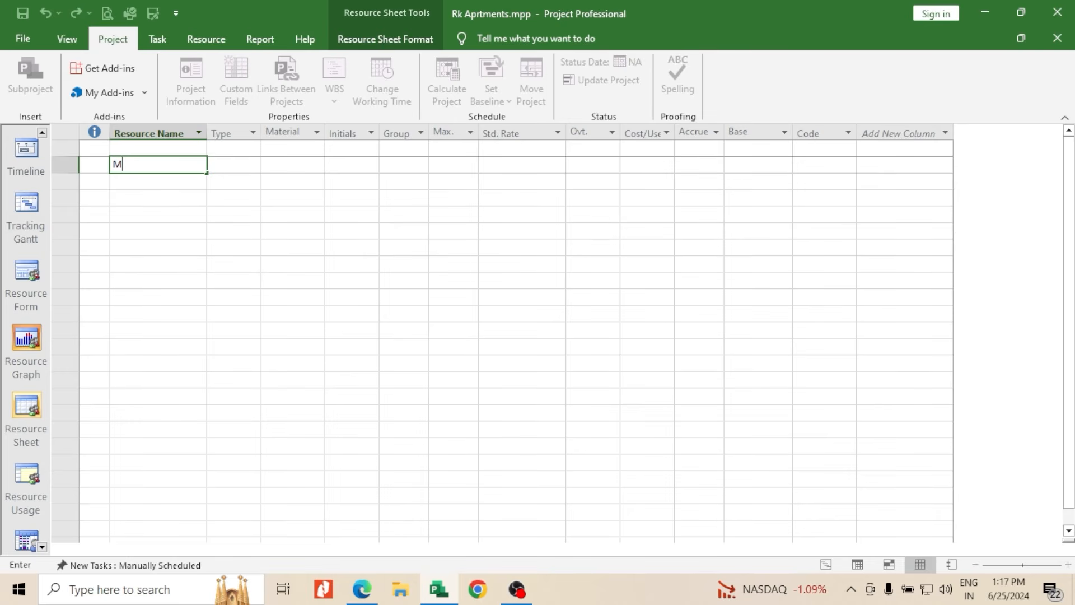
text(ason)
key(Return)
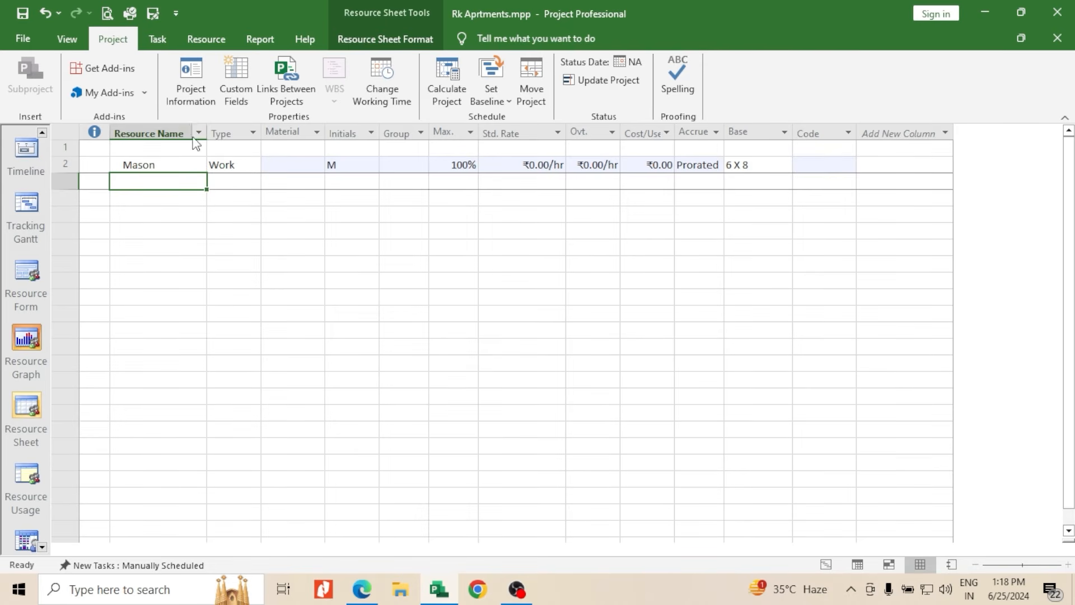
Review the resource type options for Mason, leaving the type at Work
click(254, 166)
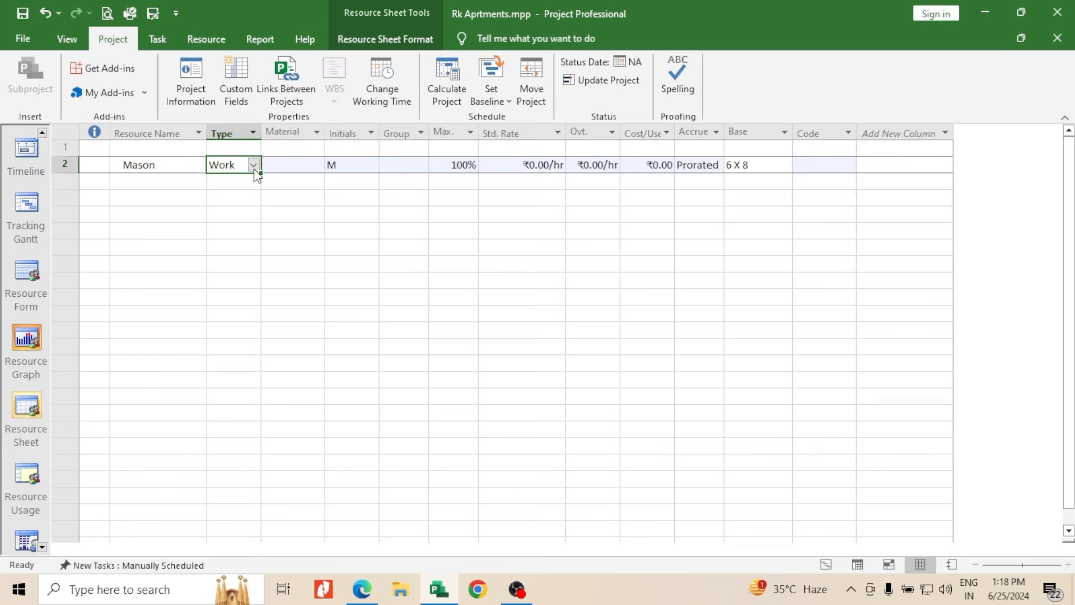
click(254, 168)
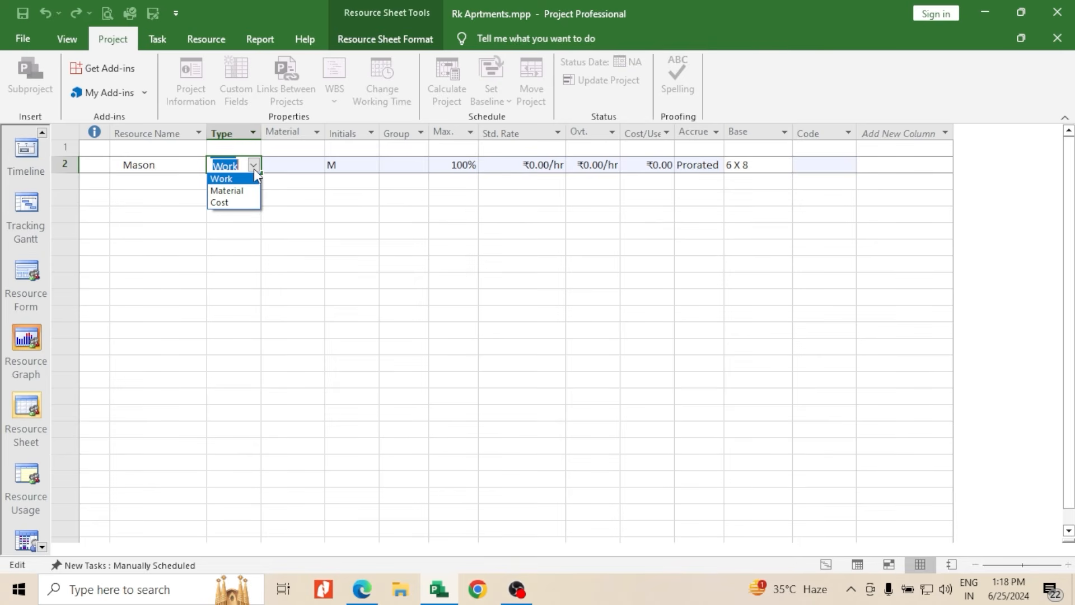
click(296, 187)
click(189, 178)
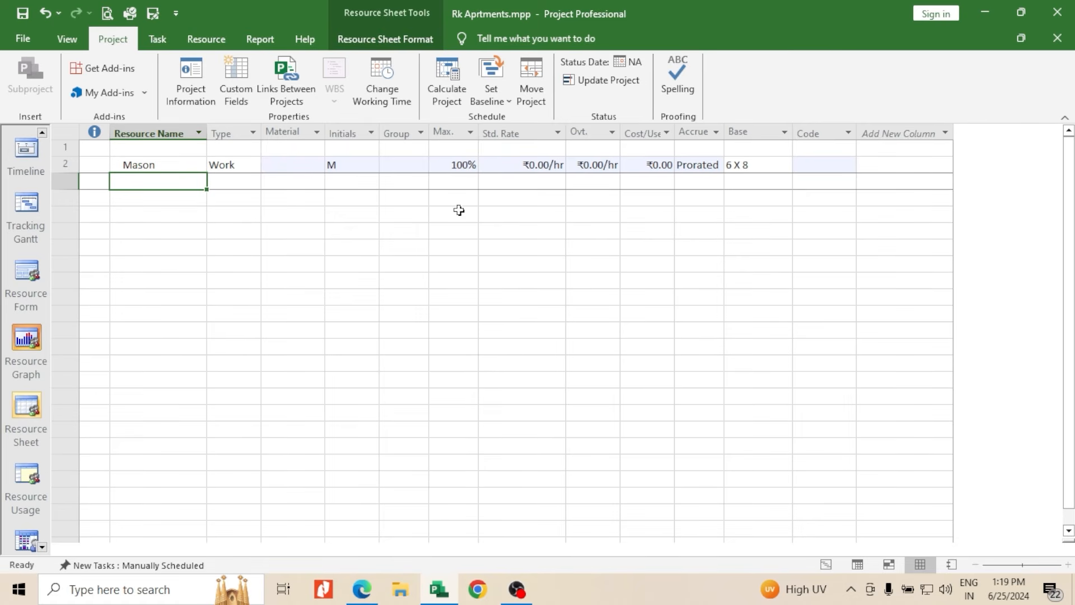
Set Mason's maximum units to 400%
click(457, 165)
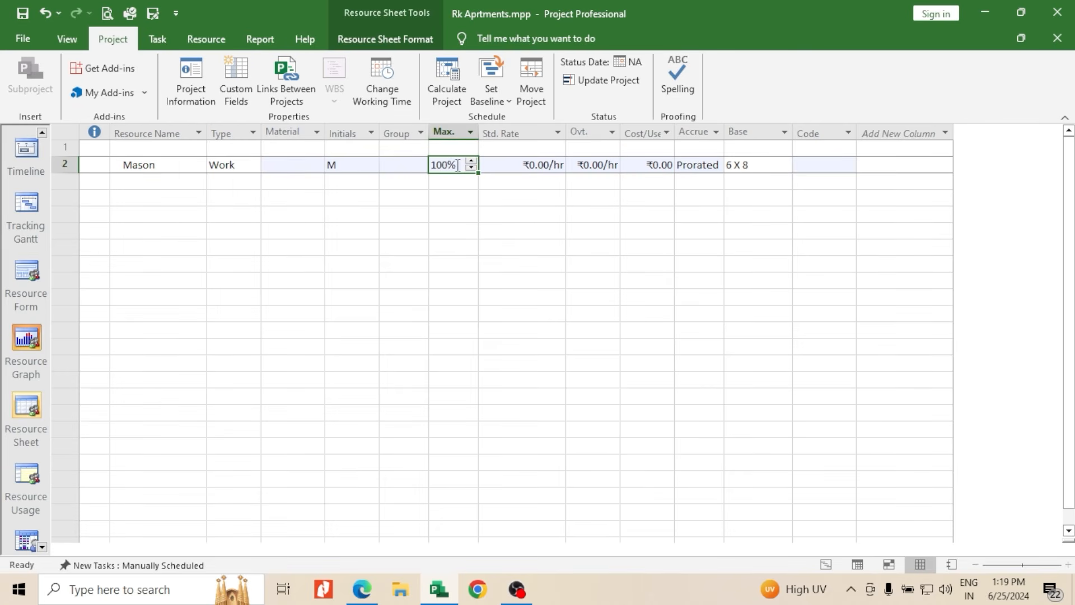
click(471, 161)
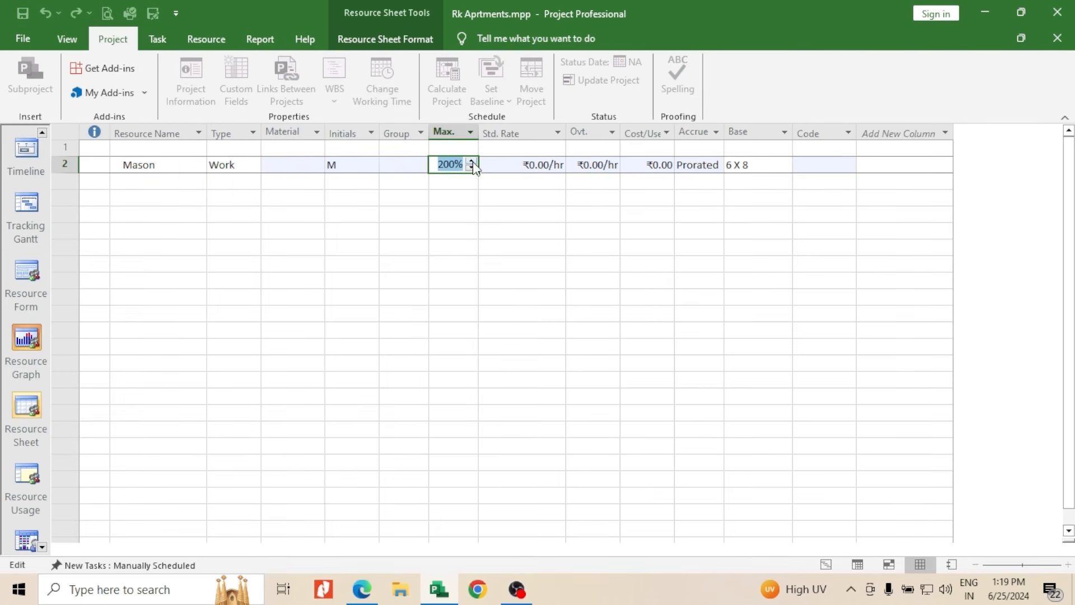
click(472, 163)
click(471, 162)
click(459, 177)
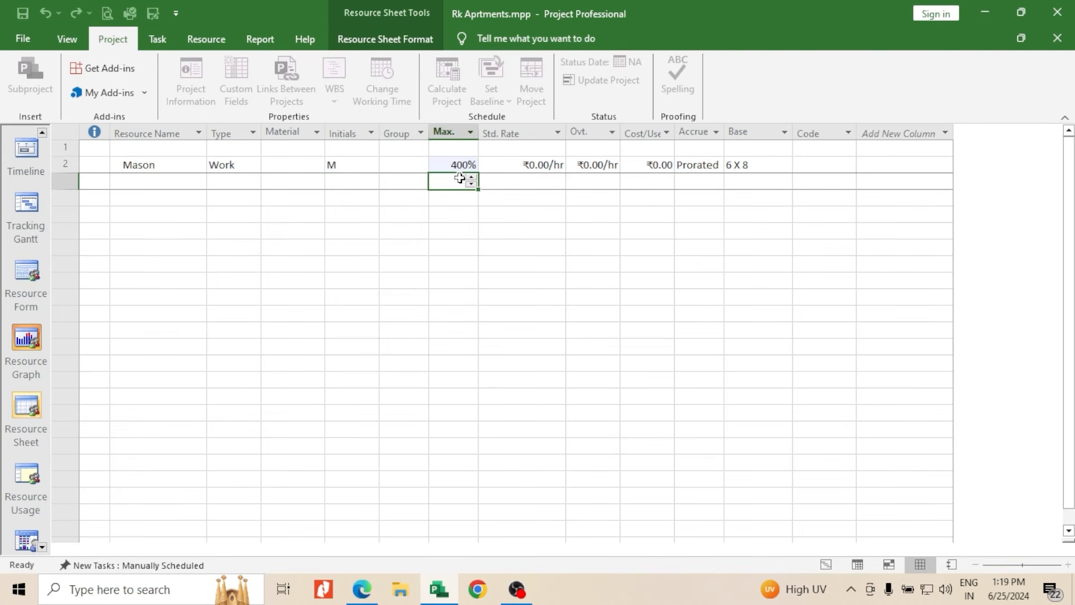
Set Mason's standard rate to 500 per day
click(183, 168)
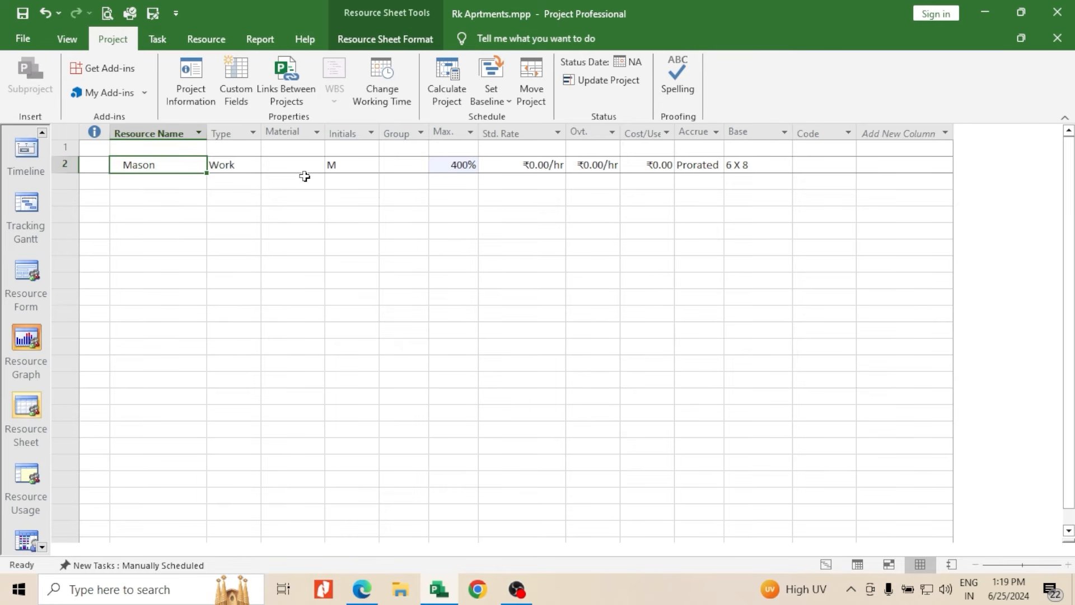
click(506, 165)
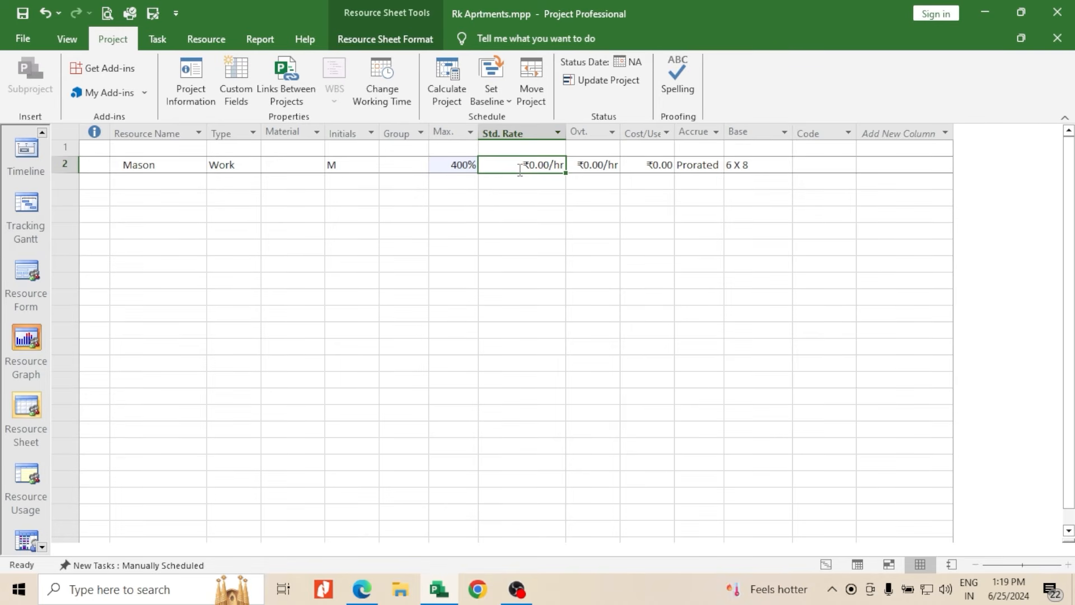
text(5)
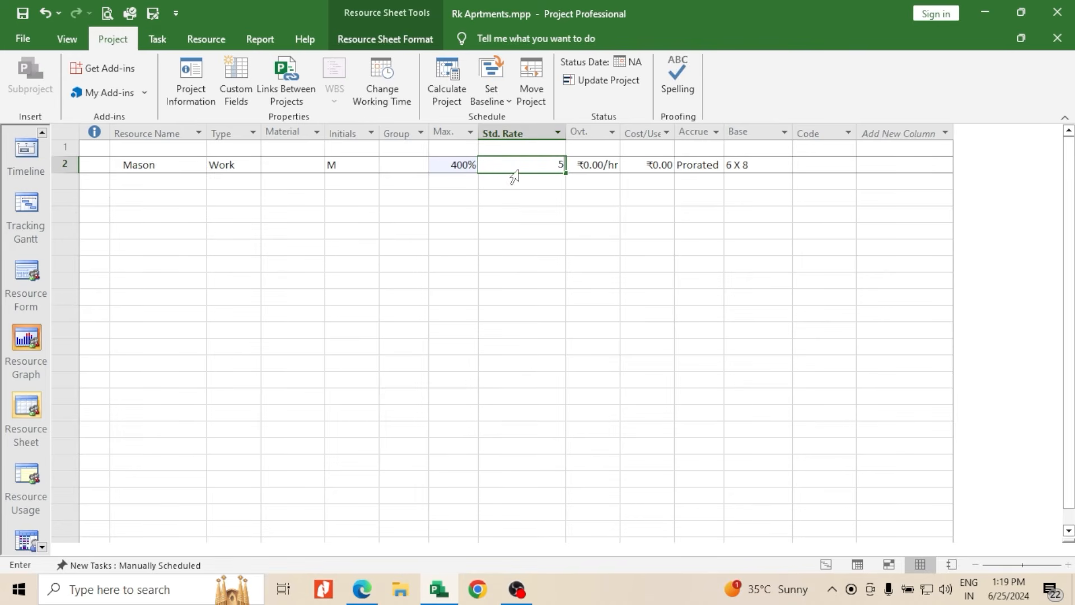
text(00.00/day)
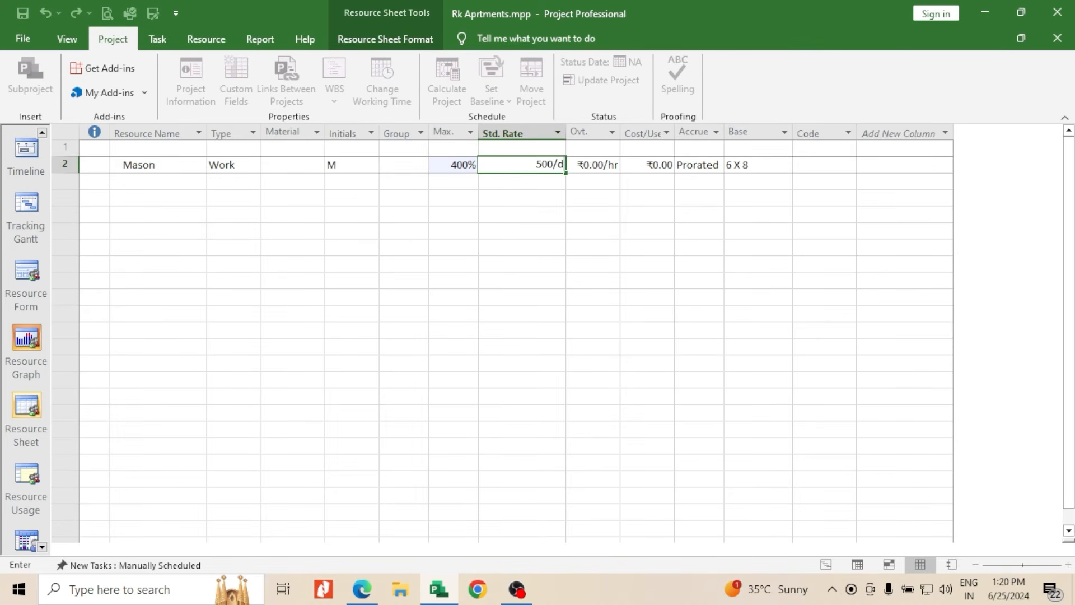
key(Return)
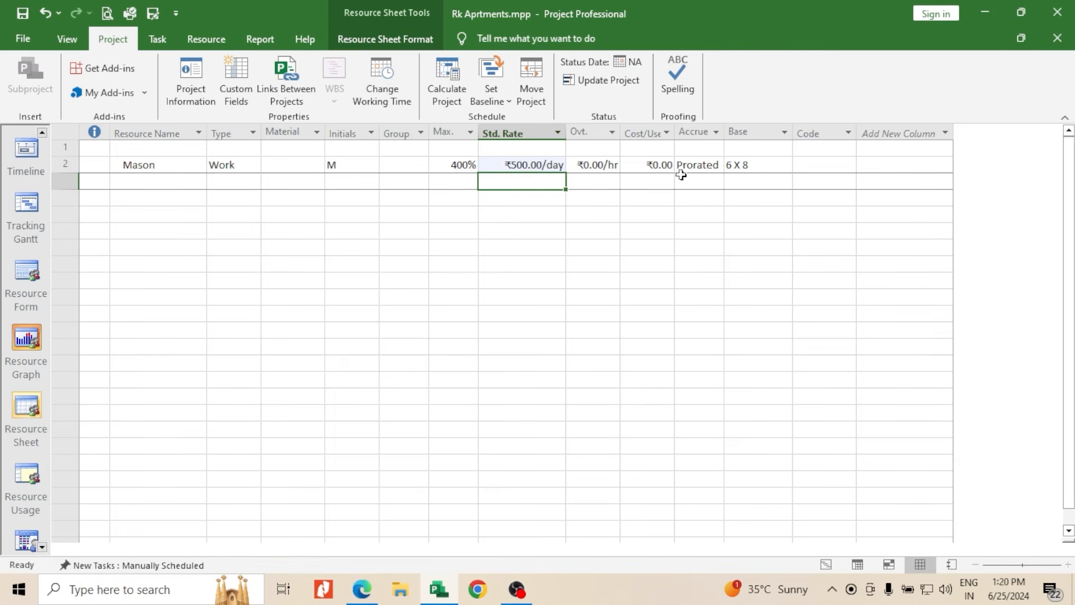
Widen the Accrue At column and review Mason's cost accrual options, leaving it at Prorated
drag(725, 134, 753, 140)
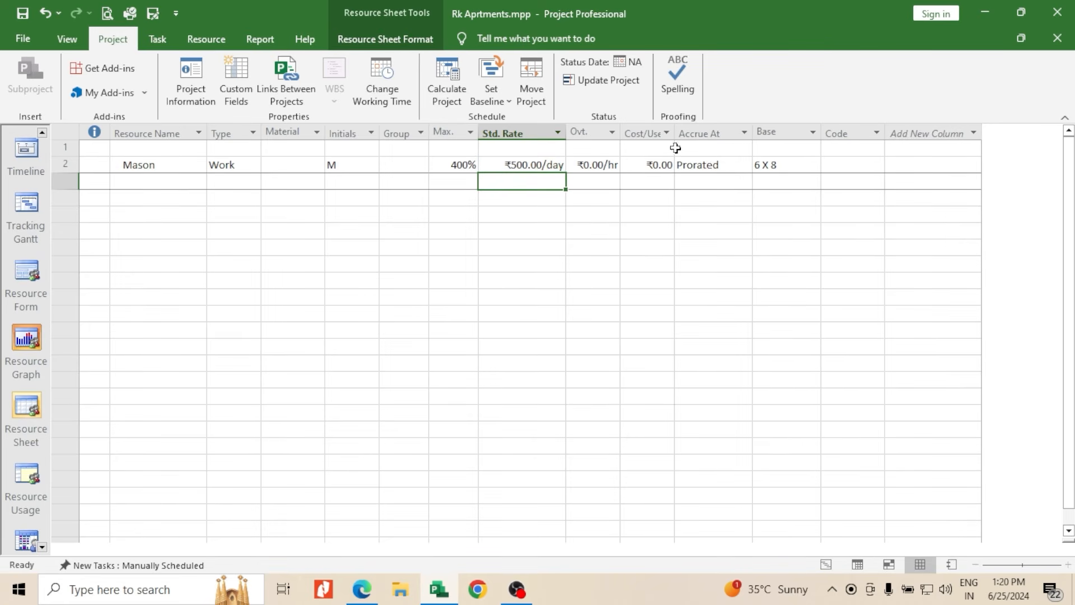
click(747, 170)
click(747, 170)
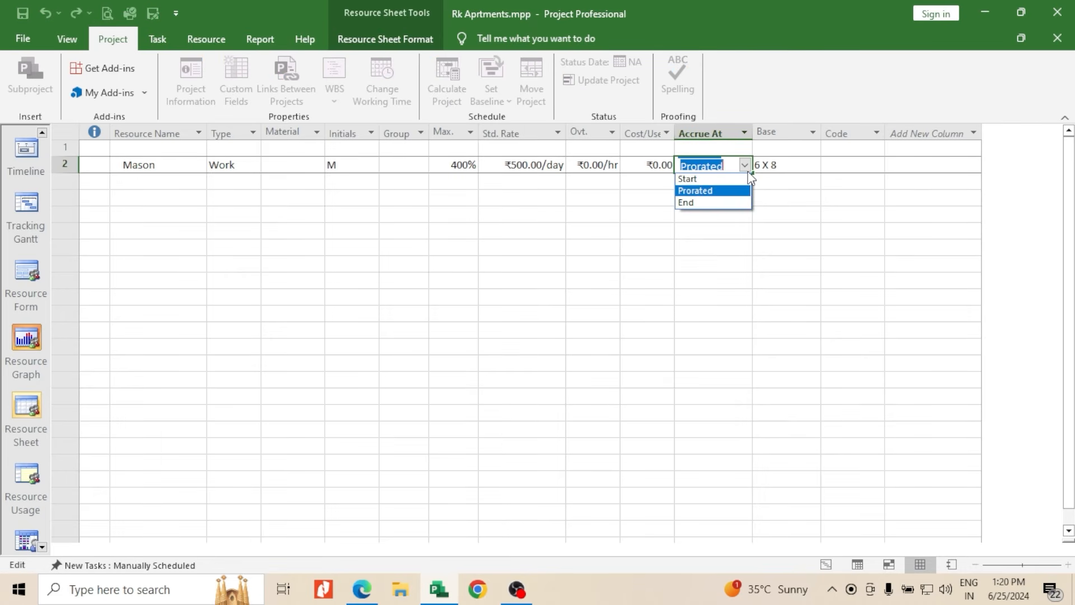
click(779, 185)
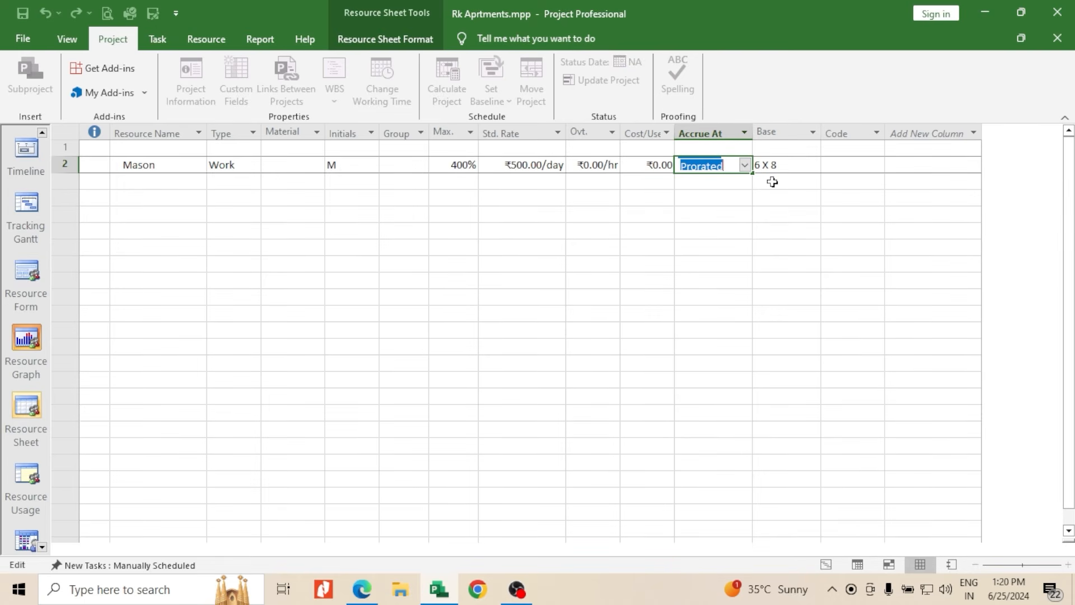
click(727, 185)
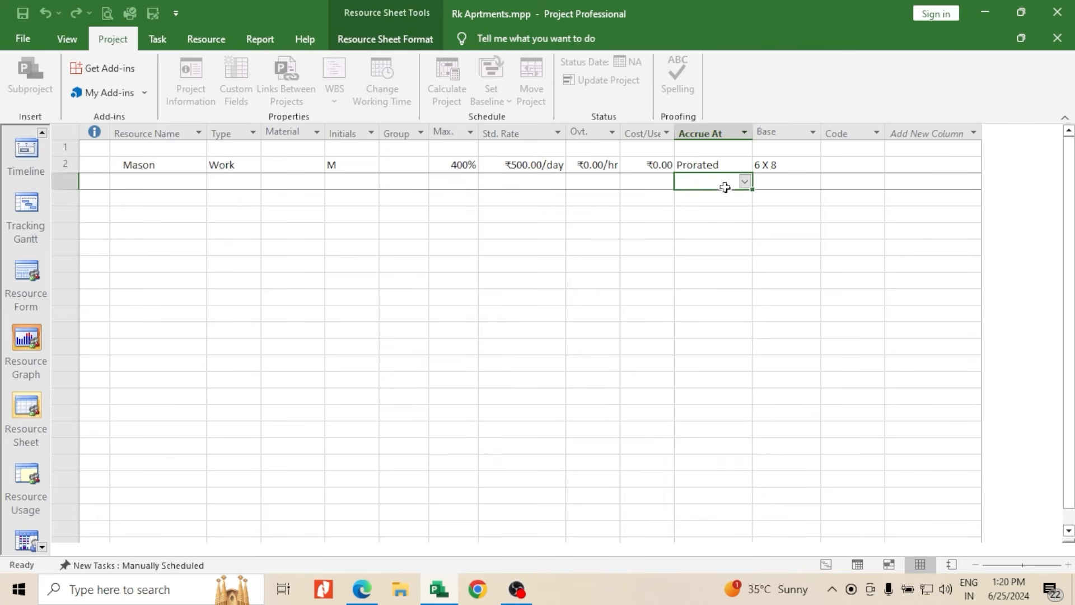
click(750, 169)
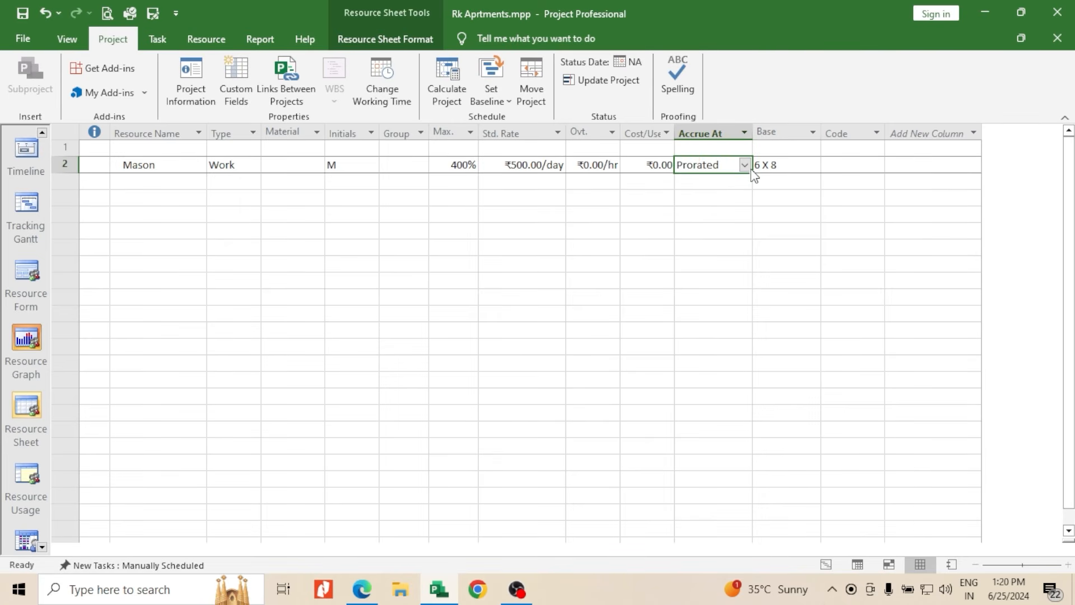
click(750, 168)
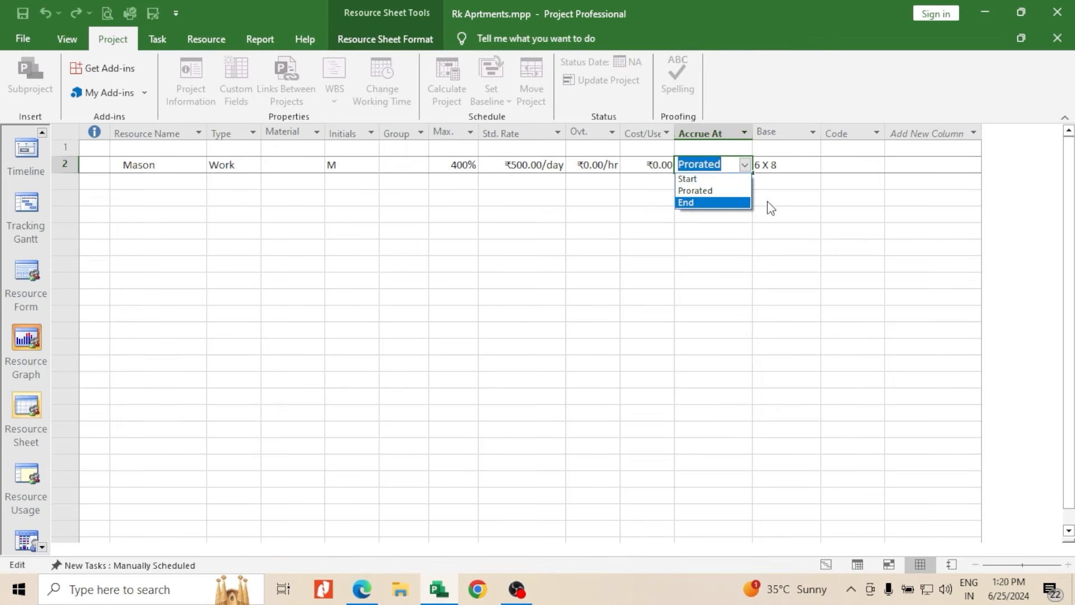
key(Escape)
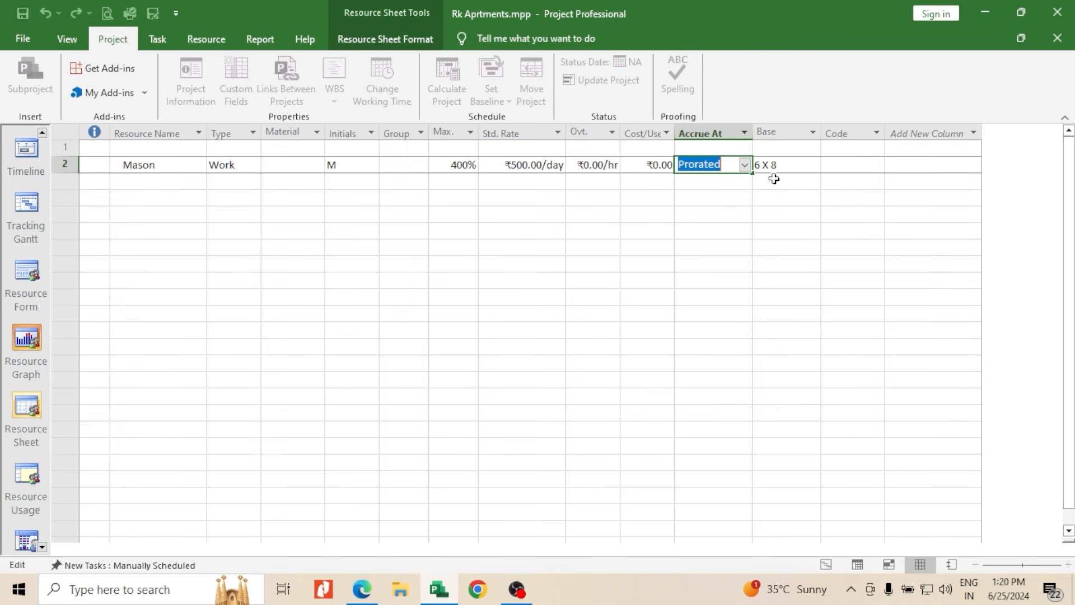
click(727, 180)
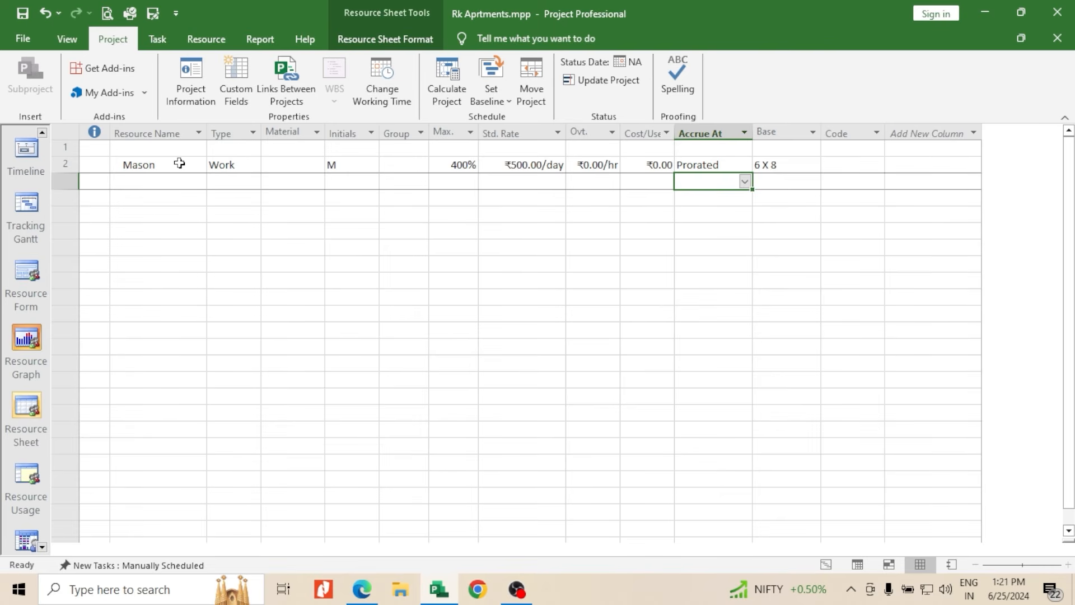
Review the base calendar options for Mason, leaving the calendar at 6 X 8
click(814, 168)
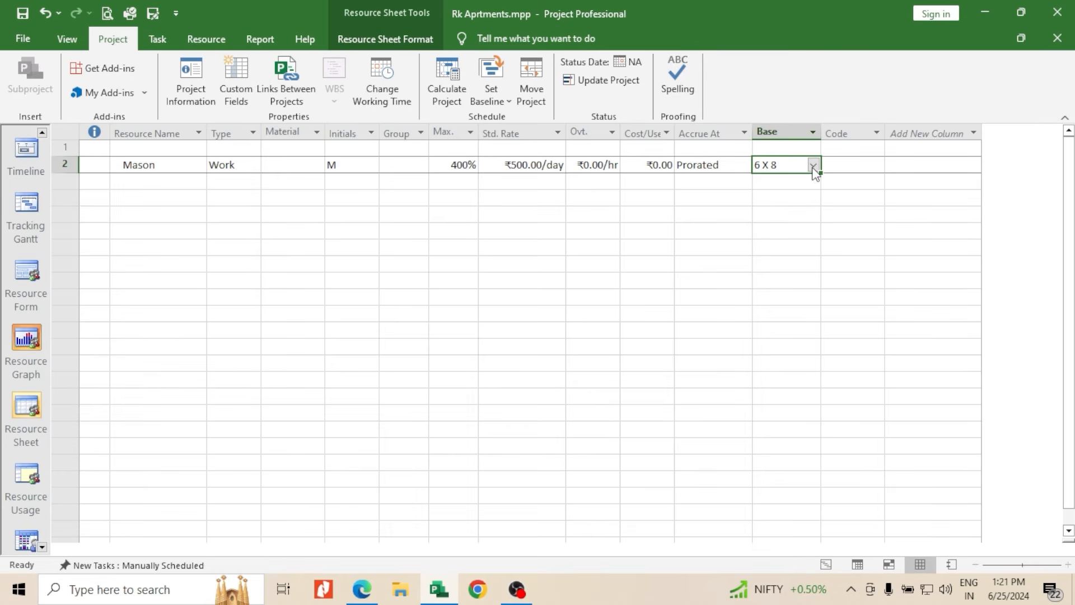
click(813, 167)
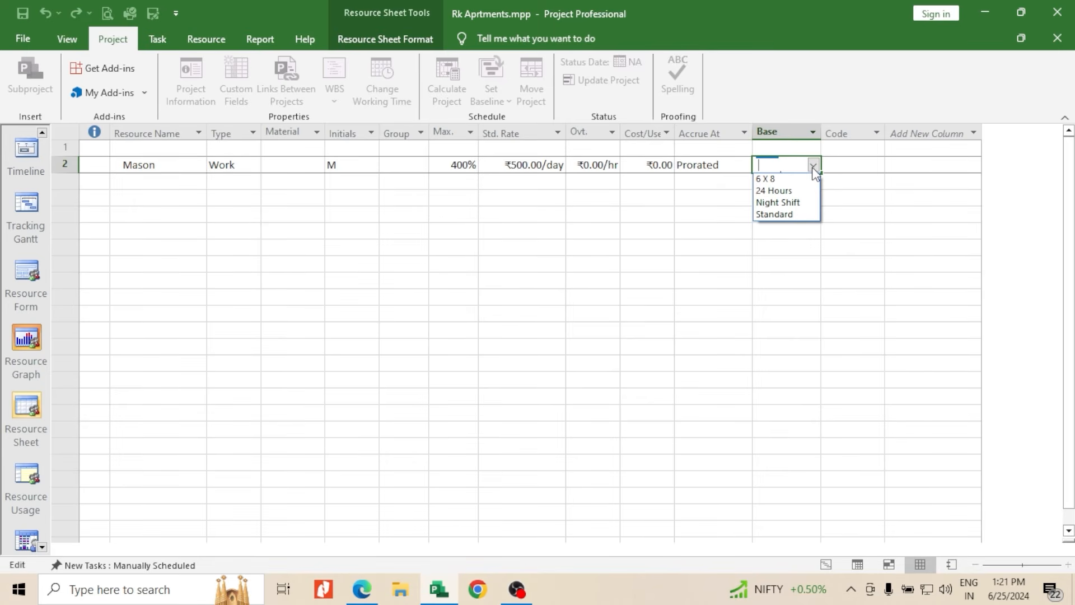
click(869, 167)
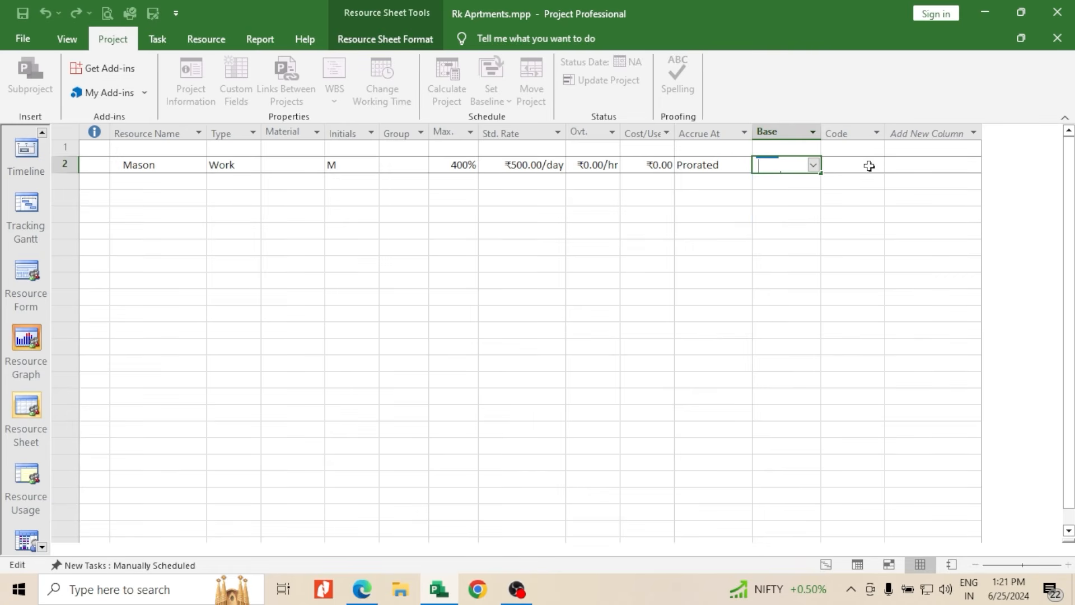
click(866, 166)
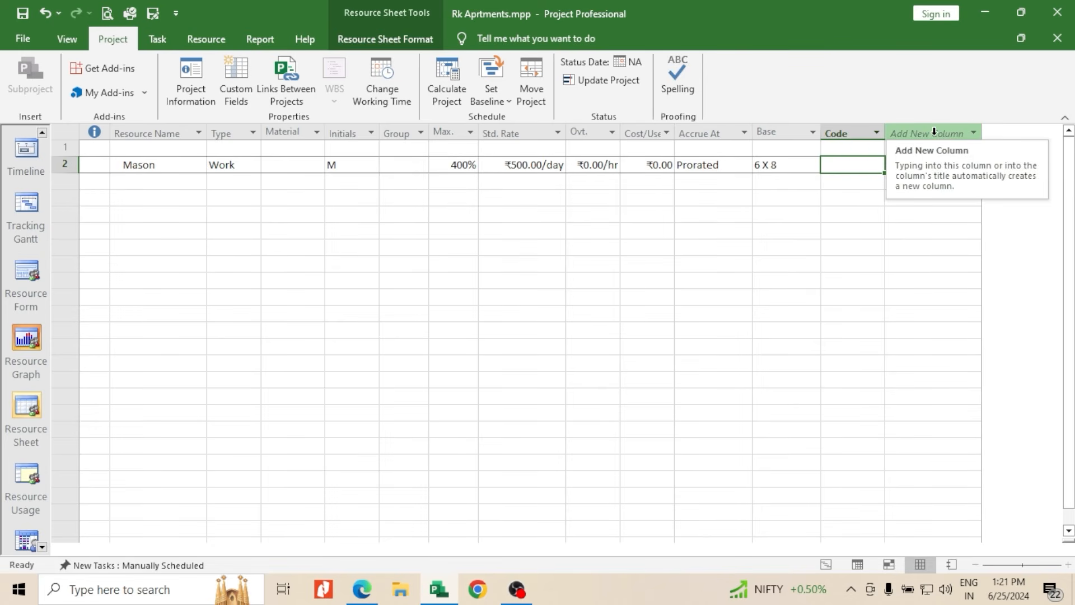
Add a resource named Helper below Mason, keeping its type as Work
click(144, 183)
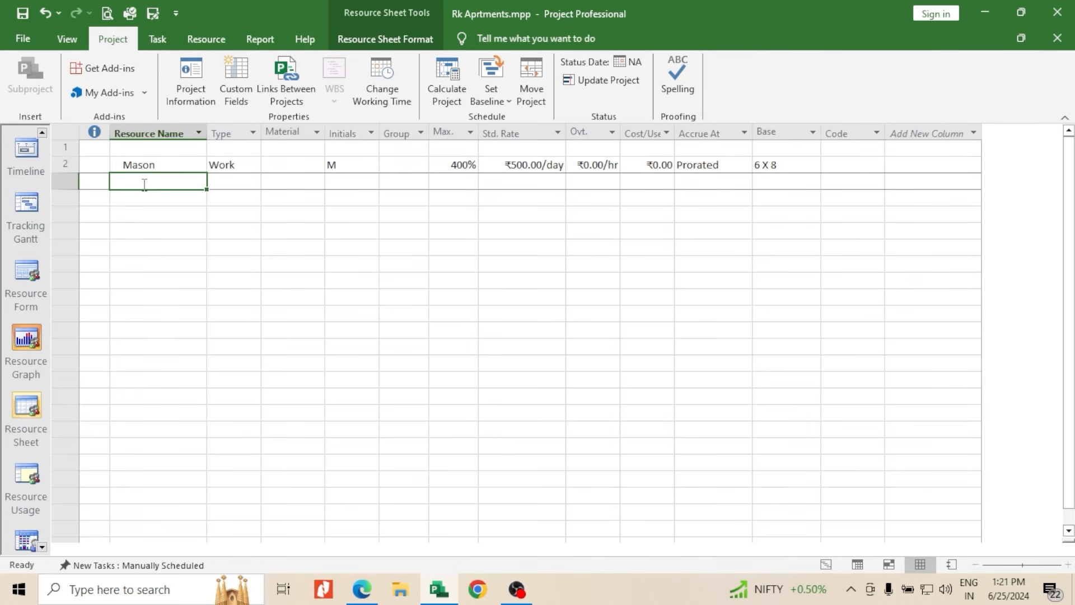
text(Hel)
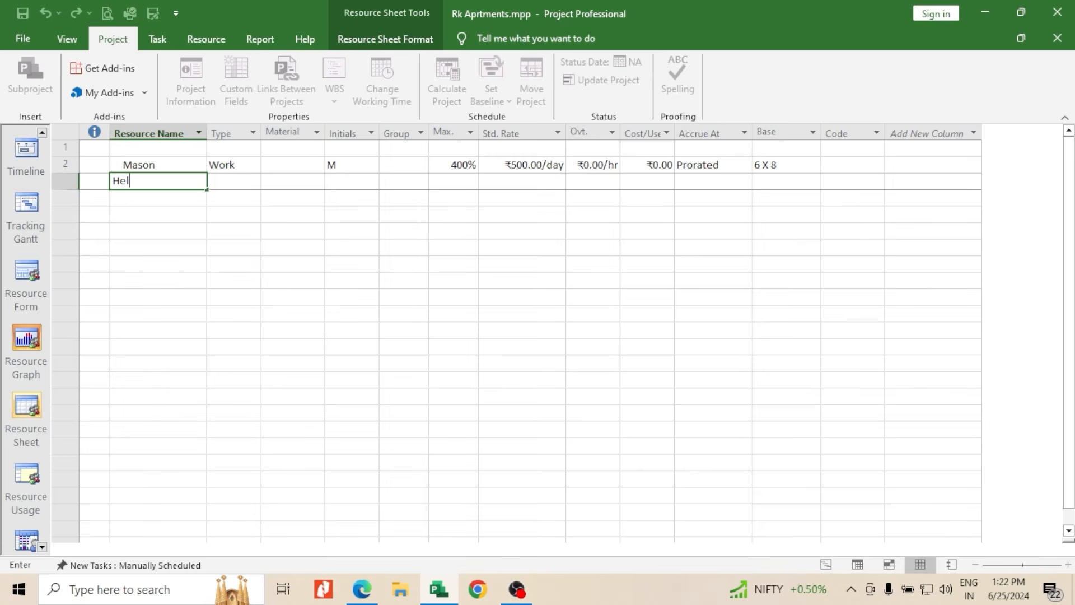
text(per)
click(235, 182)
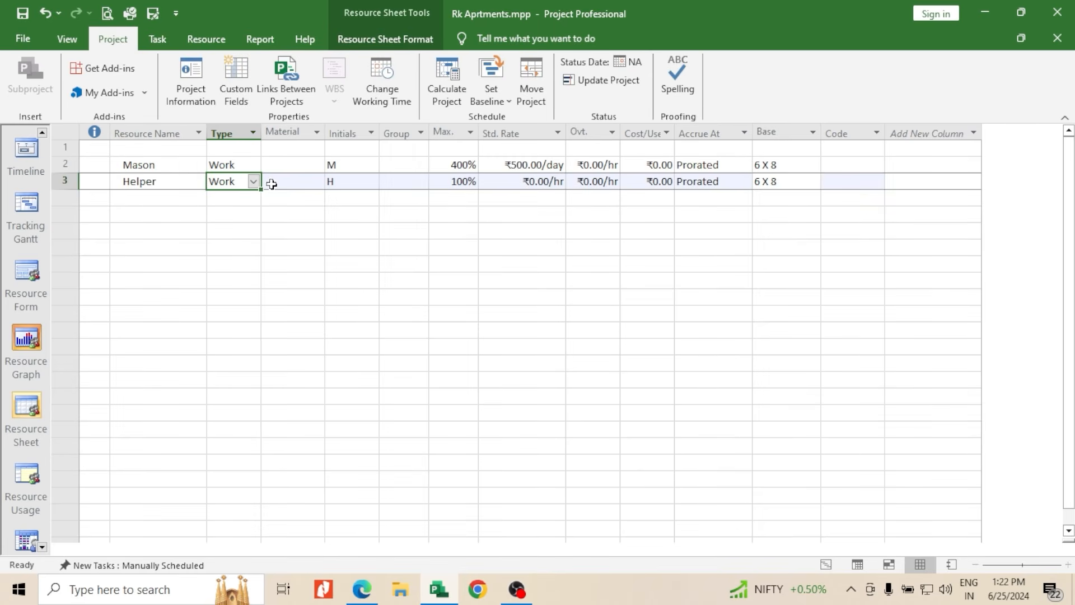
Set Helper's maximum units to 600% and its standard rate to 400 per day
click(436, 176)
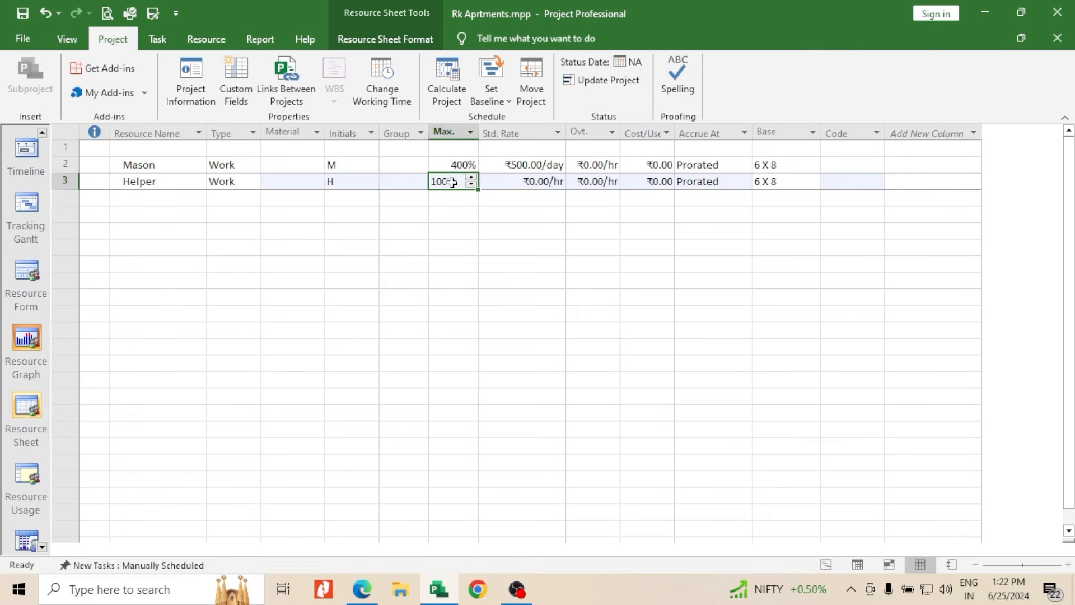
click(472, 178)
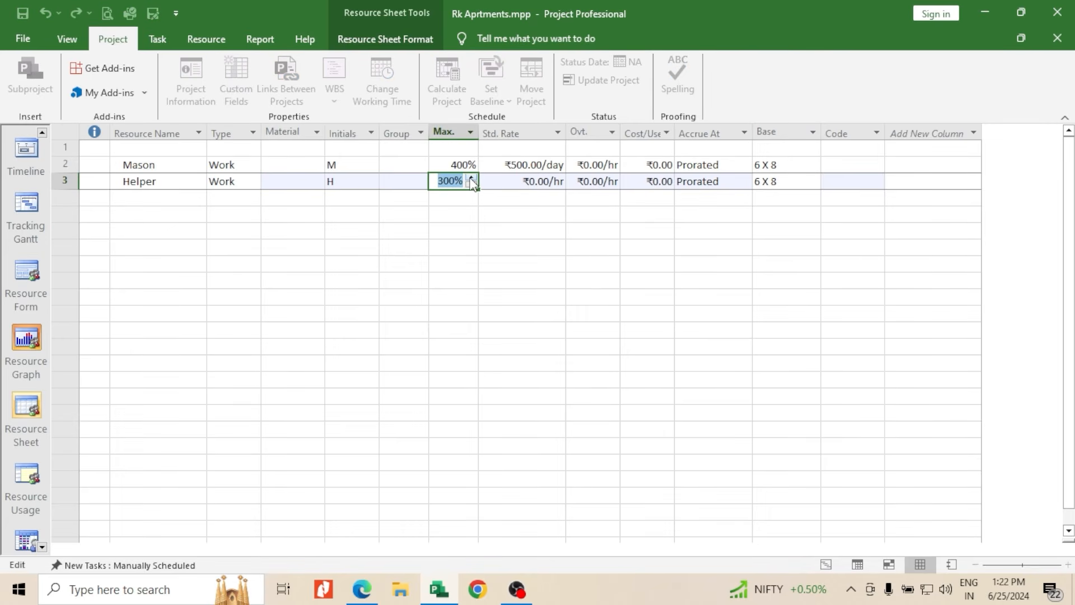
click(471, 178)
click(471, 178)
click(515, 181)
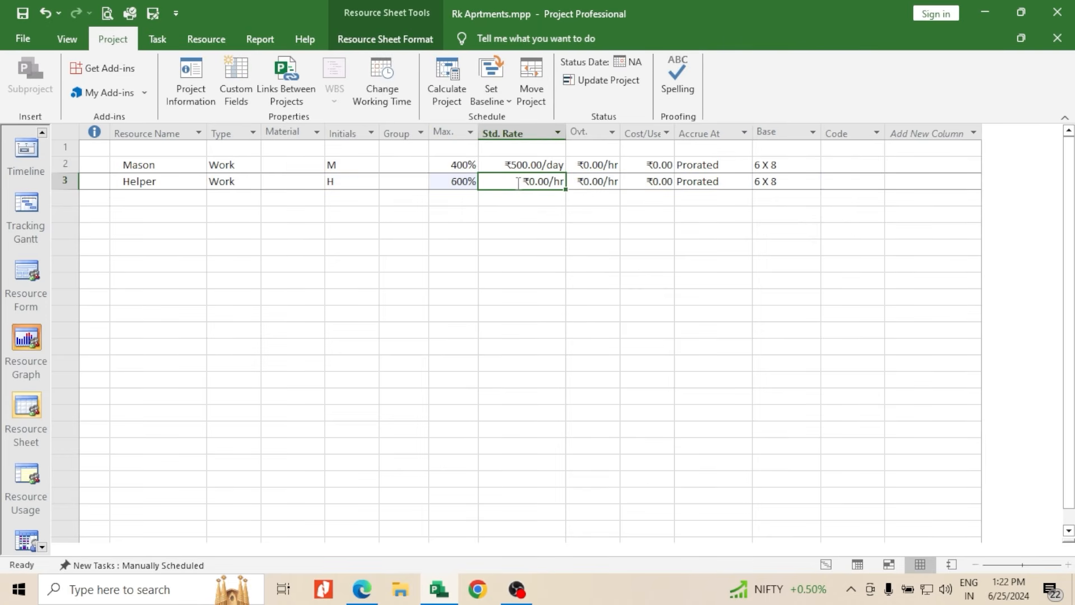
text(400)
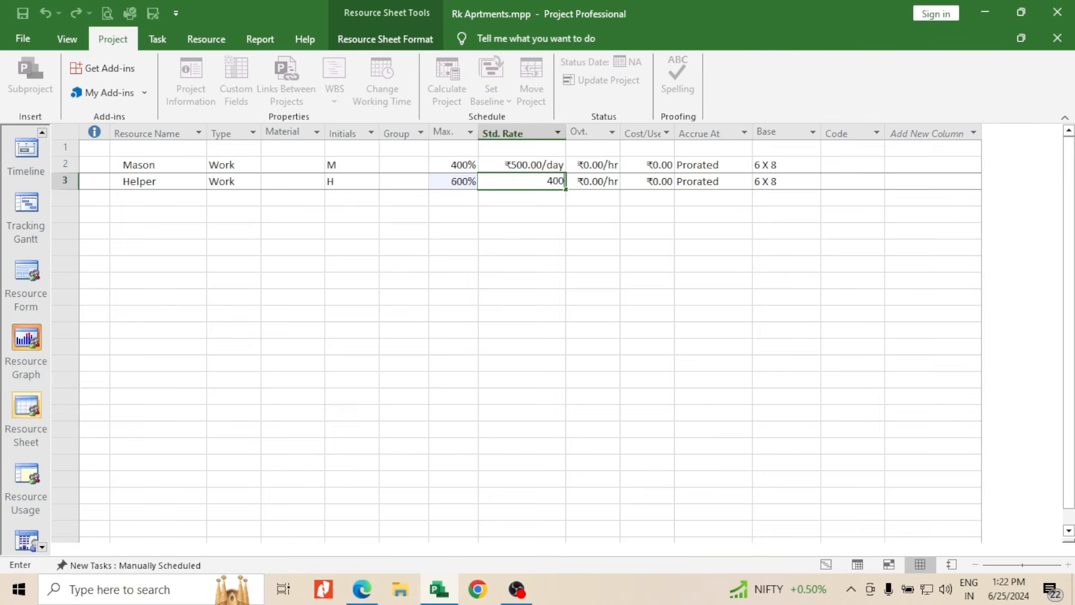
text(.00/d)
click(507, 224)
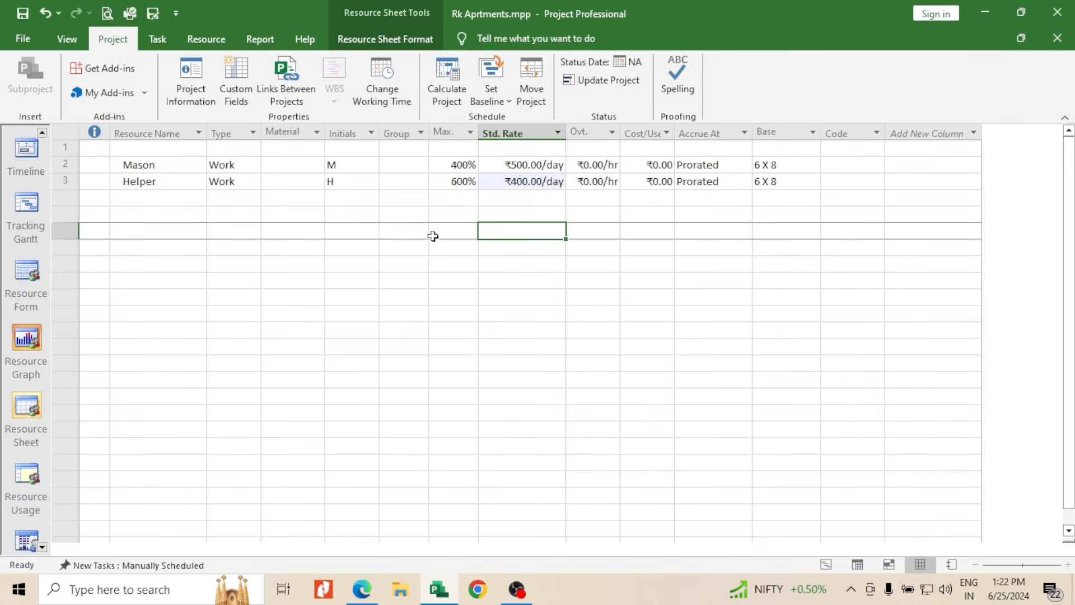
Add a resource named Cement below Helper in the resource list
click(174, 200)
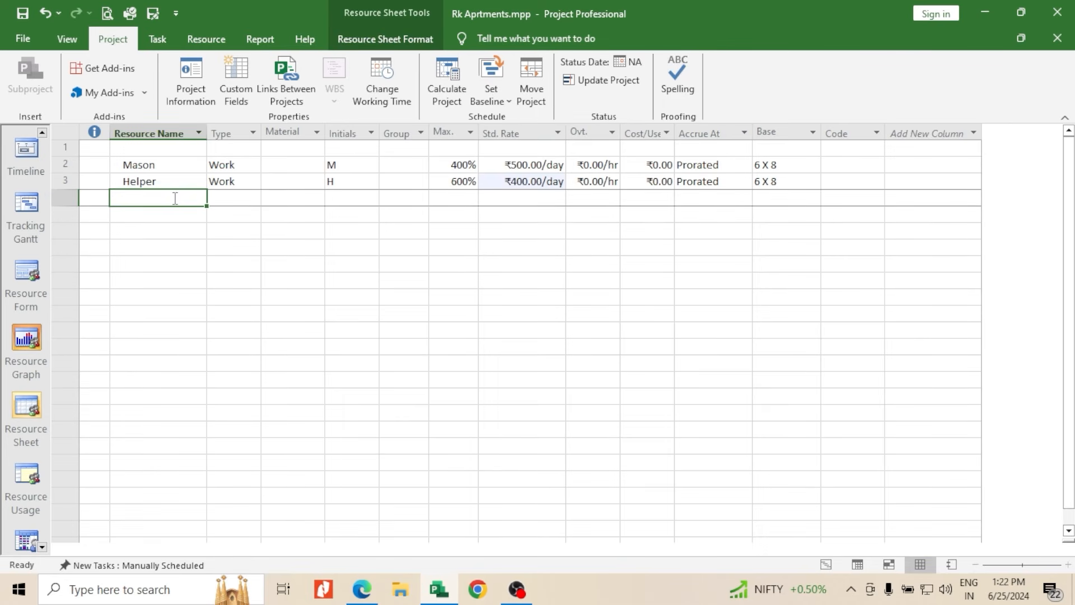
text(Cem)
text(ee)
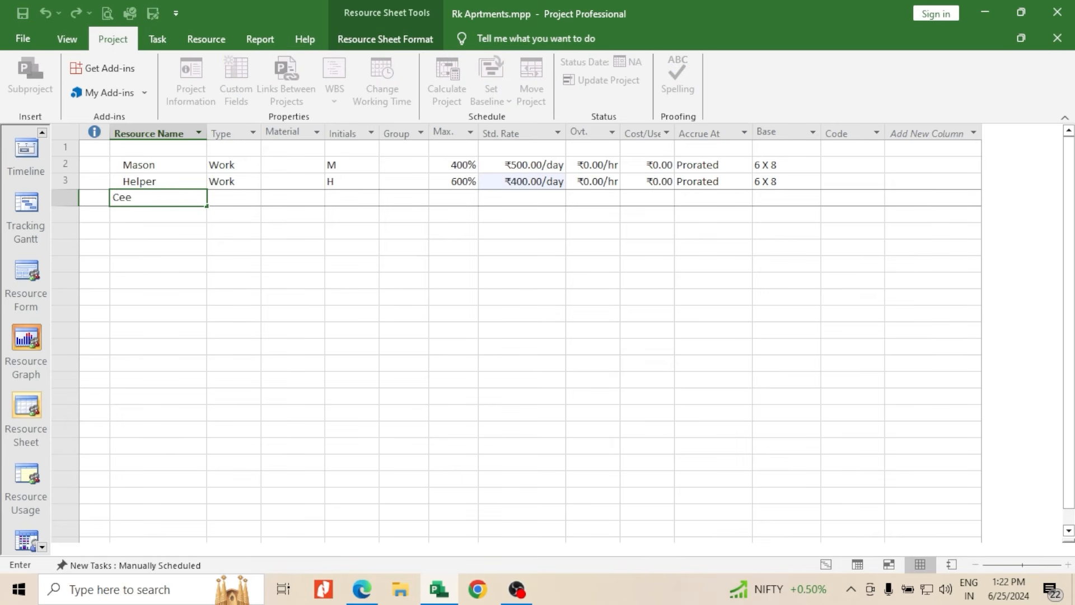
key(BackSpace)
text(ment)
key(Return)
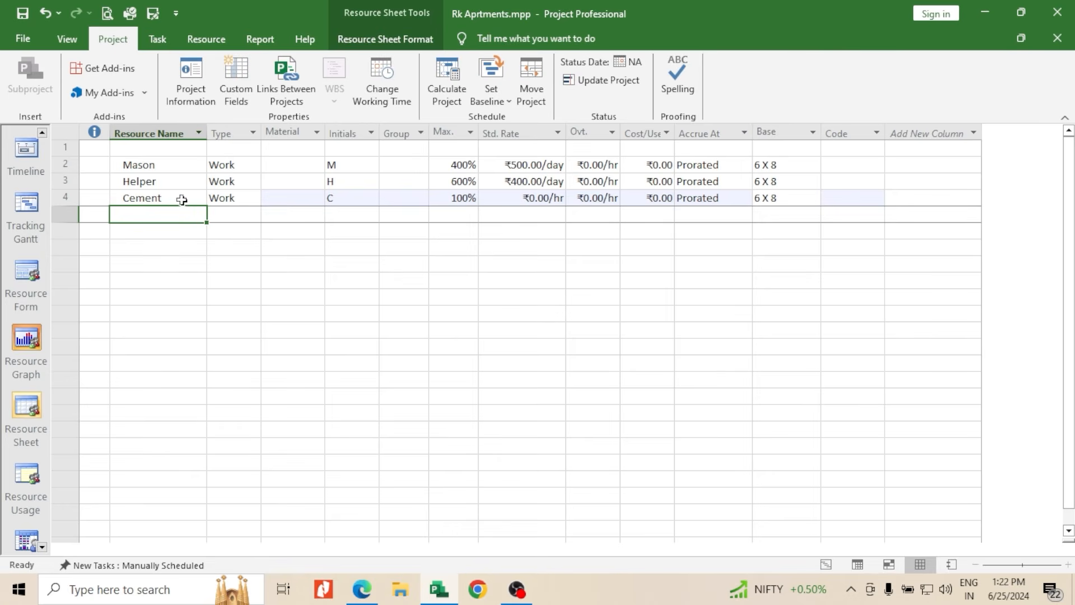
Change Cement's resource type to Material
click(242, 200)
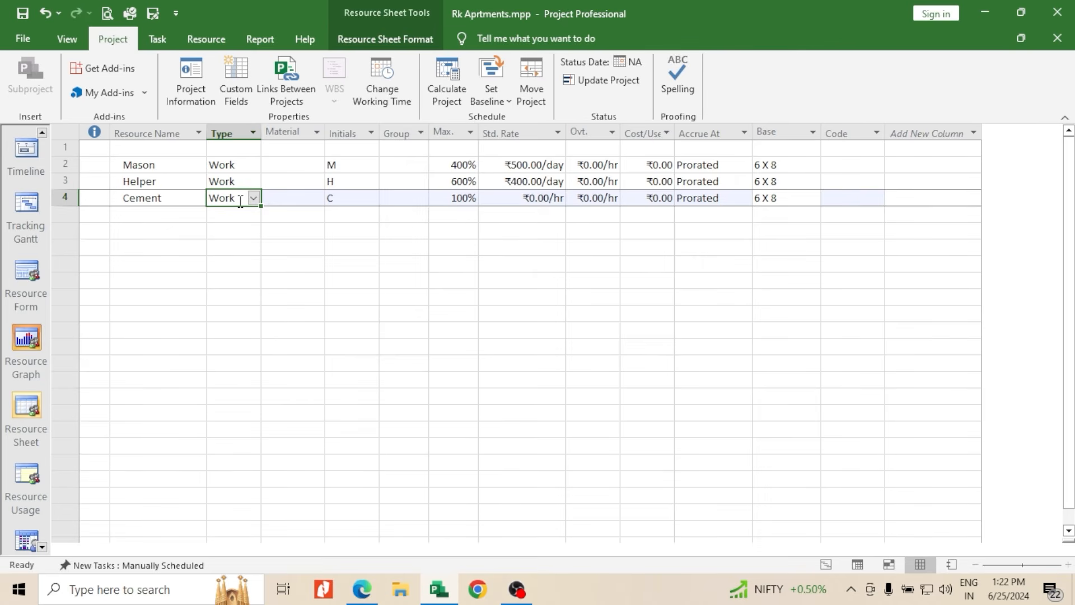
click(253, 199)
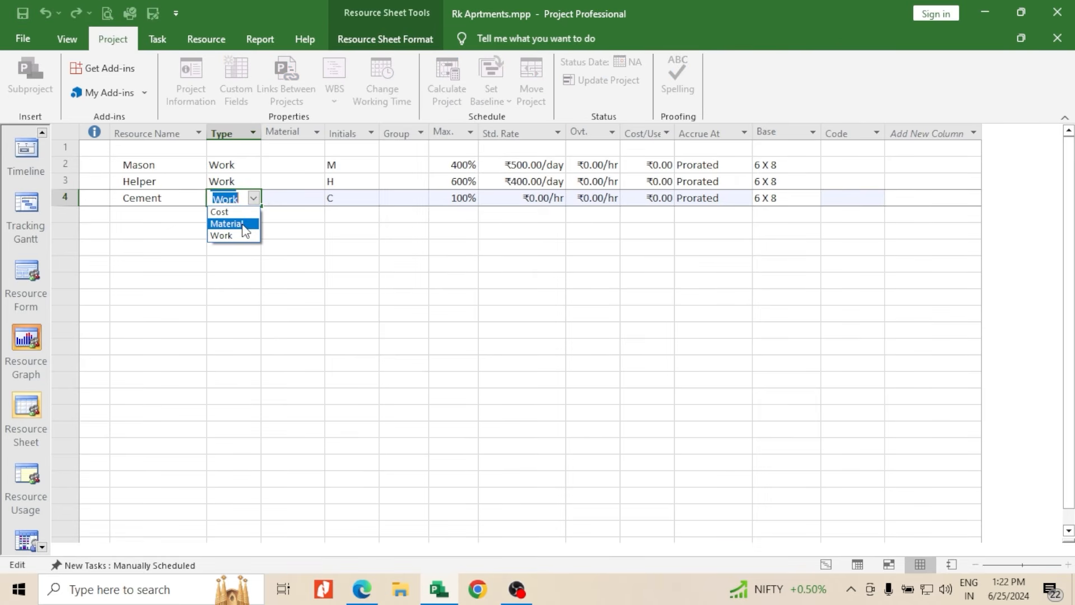
click(245, 224)
click(287, 218)
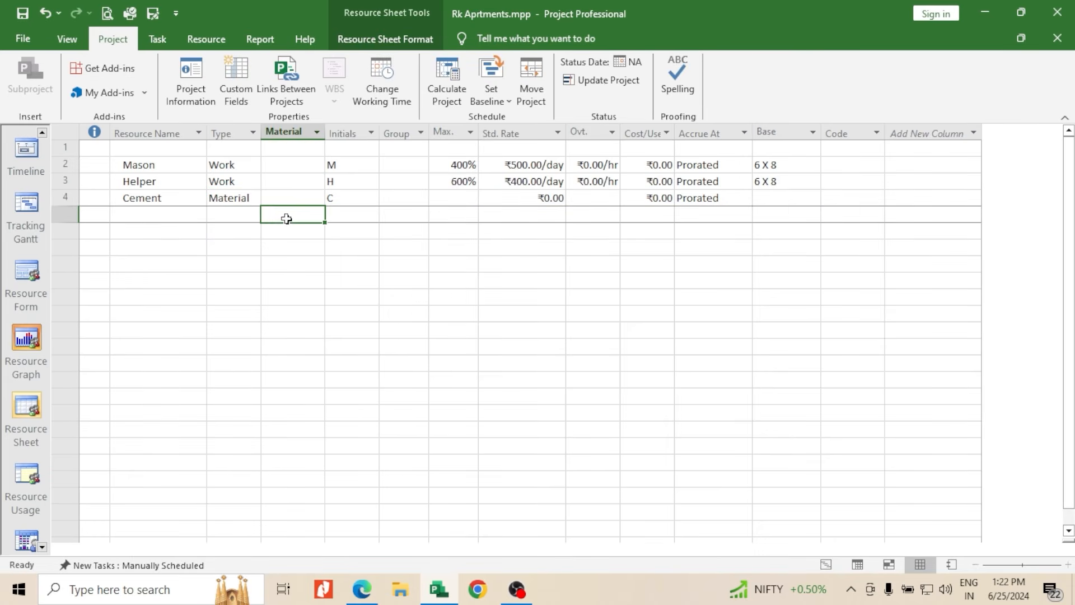
click(442, 197)
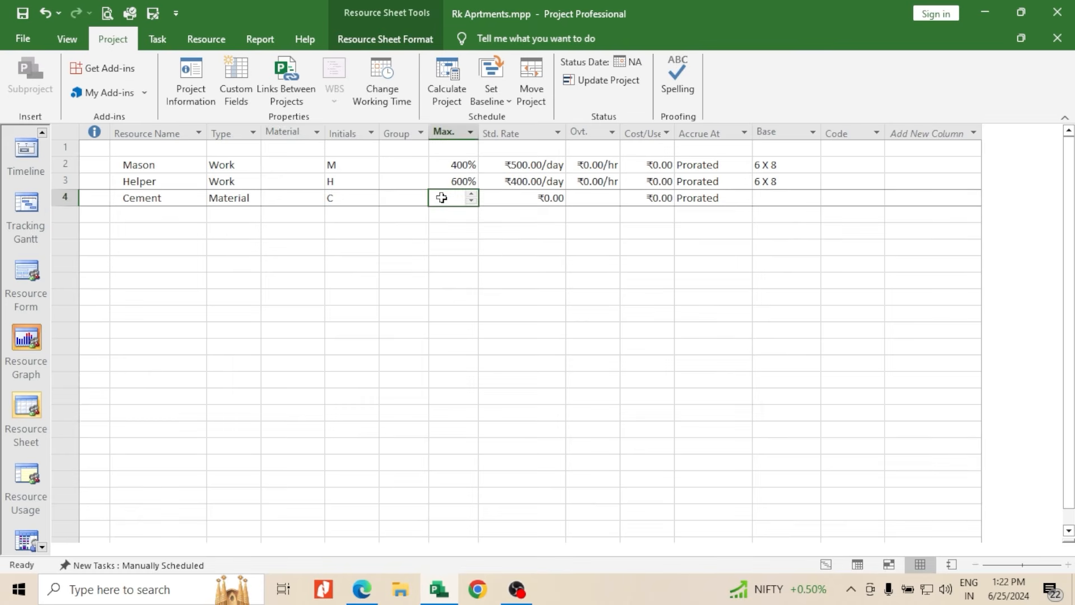
double_click(471, 196)
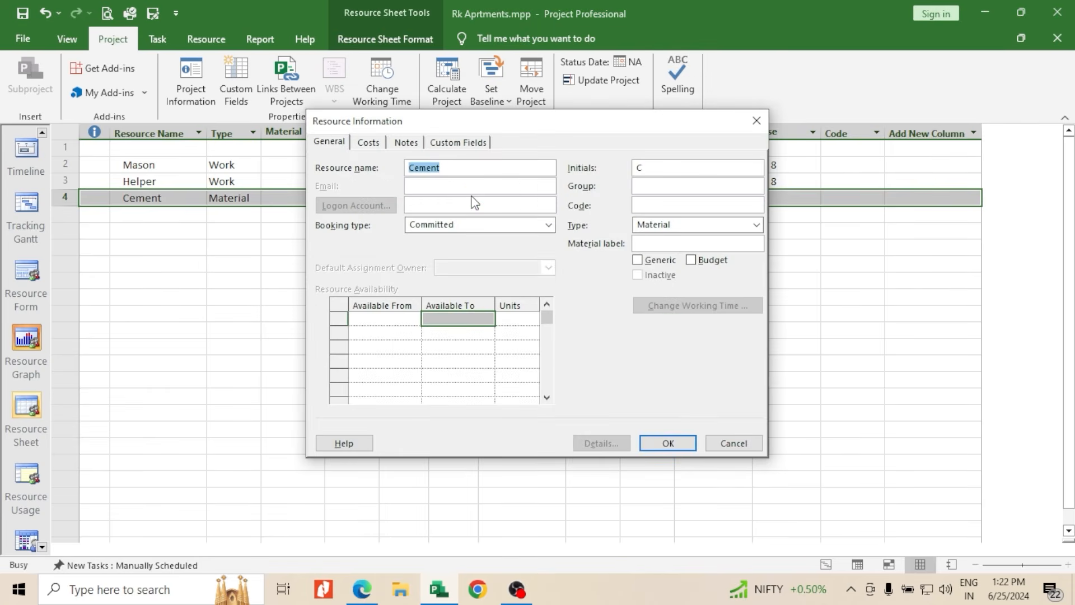
click(756, 120)
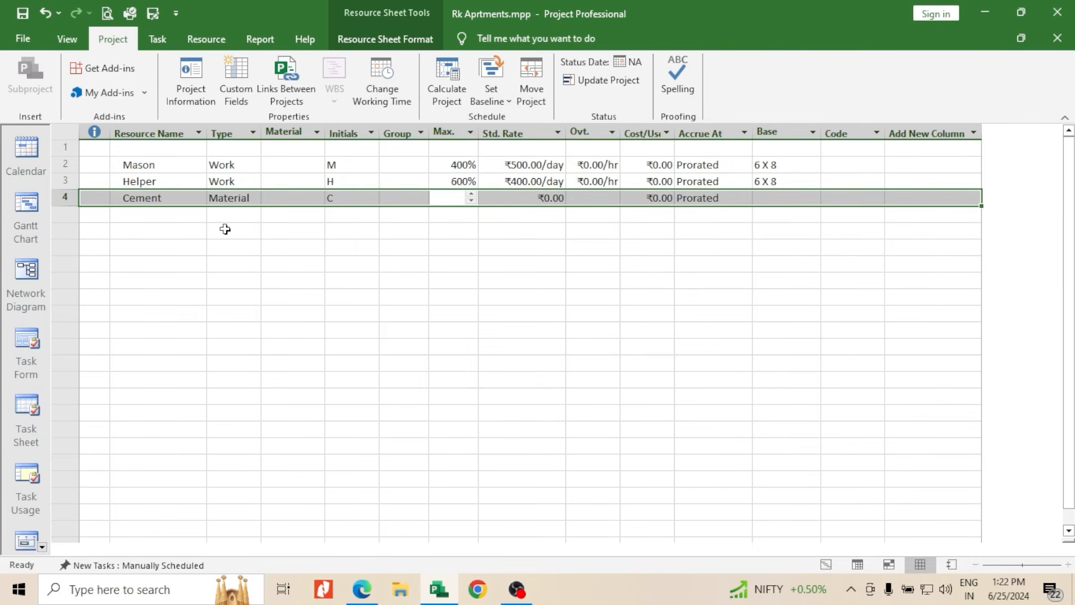
click(375, 229)
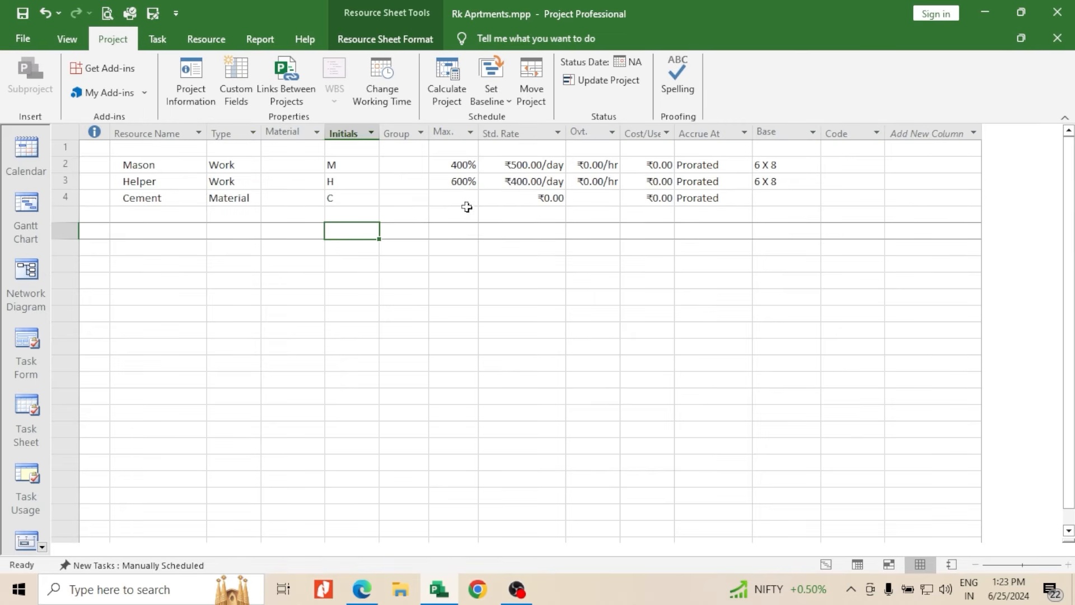
Try to enter a per-bag standard rate of 350/bags for Cement
click(508, 200)
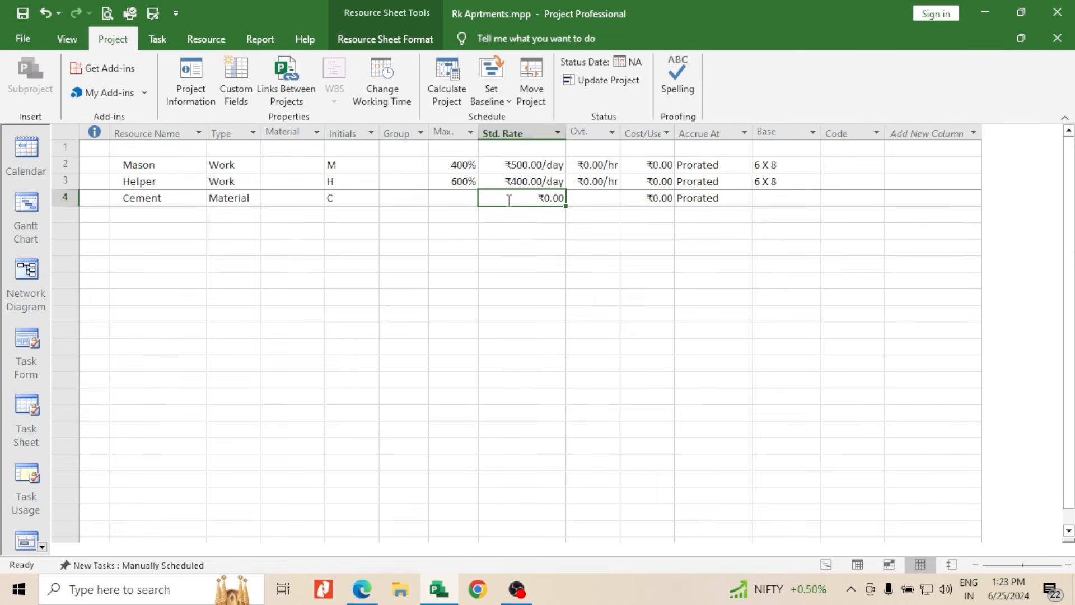
text(350)
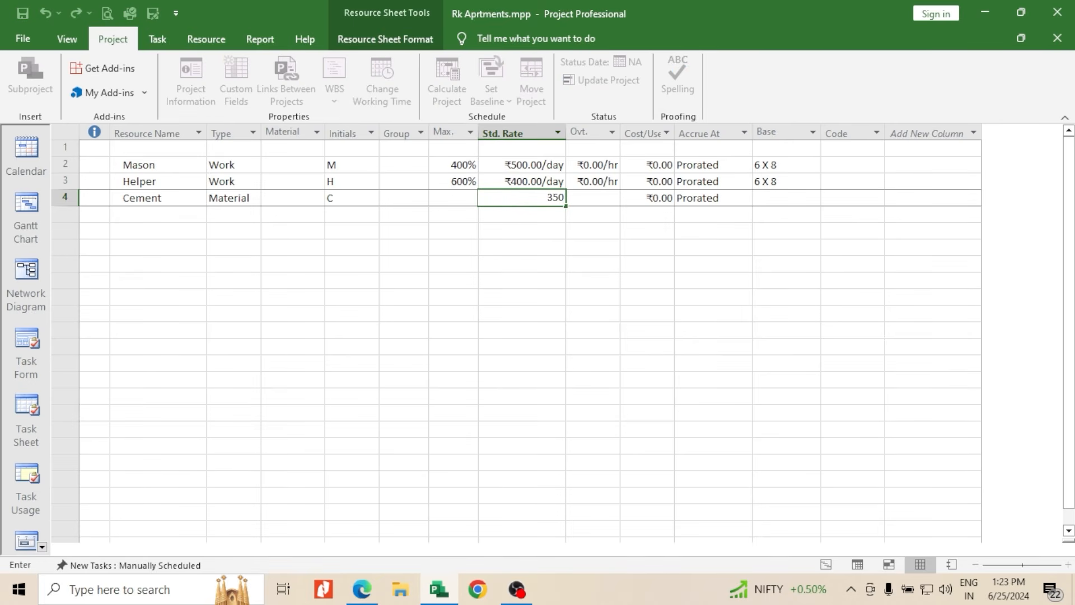
text(/)
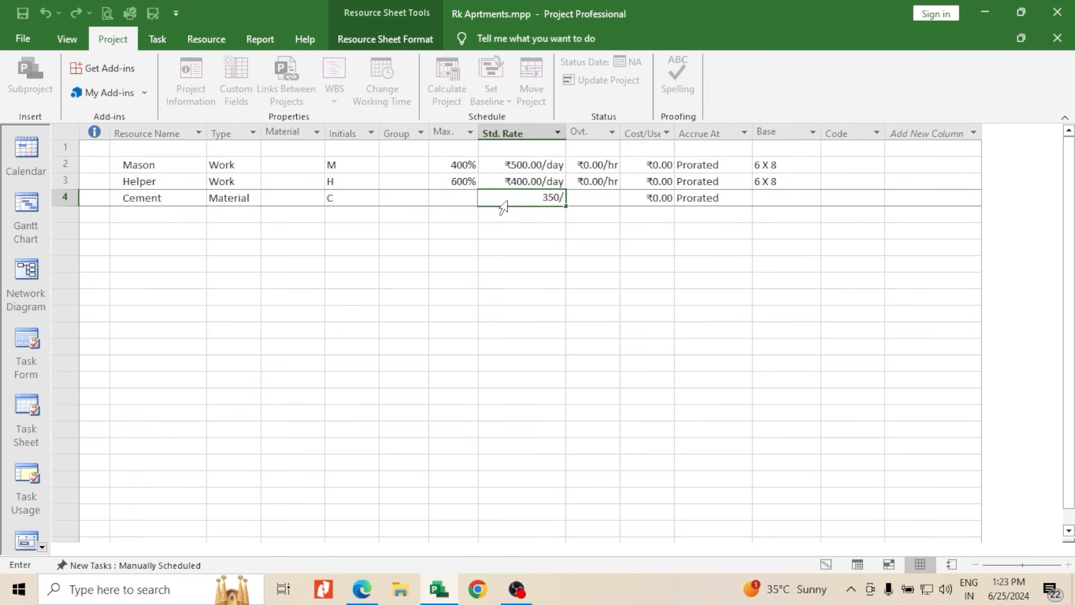
text(bag)
key(Return)
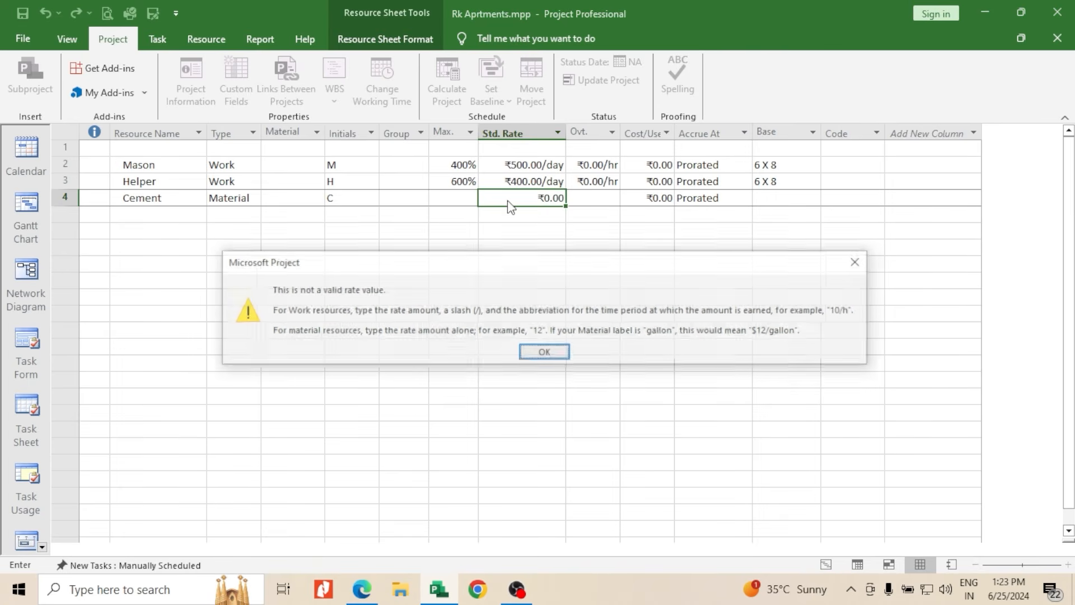
click(859, 262)
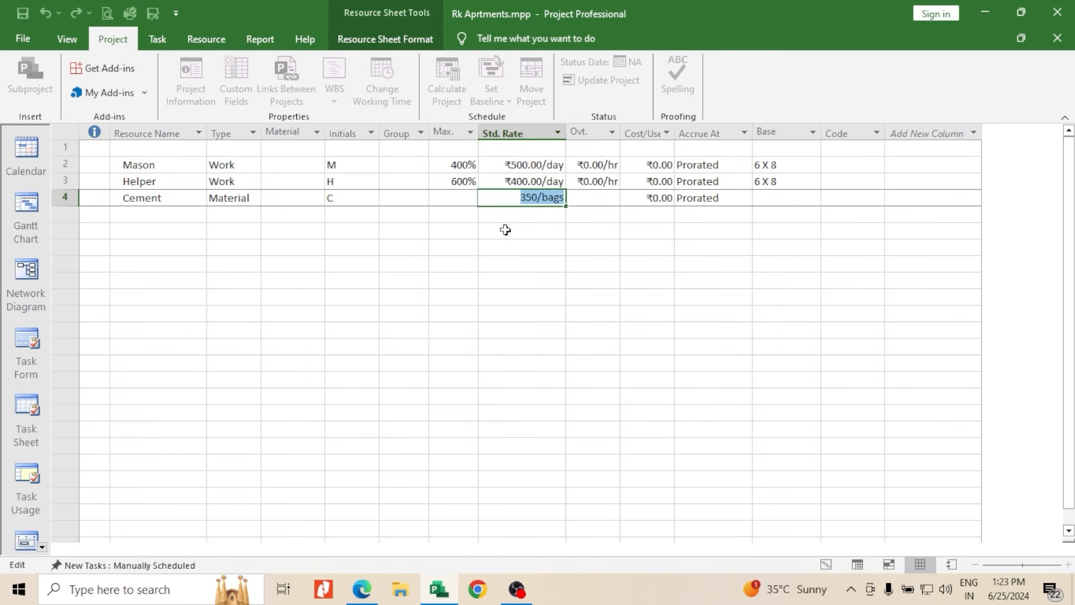
key(Return)
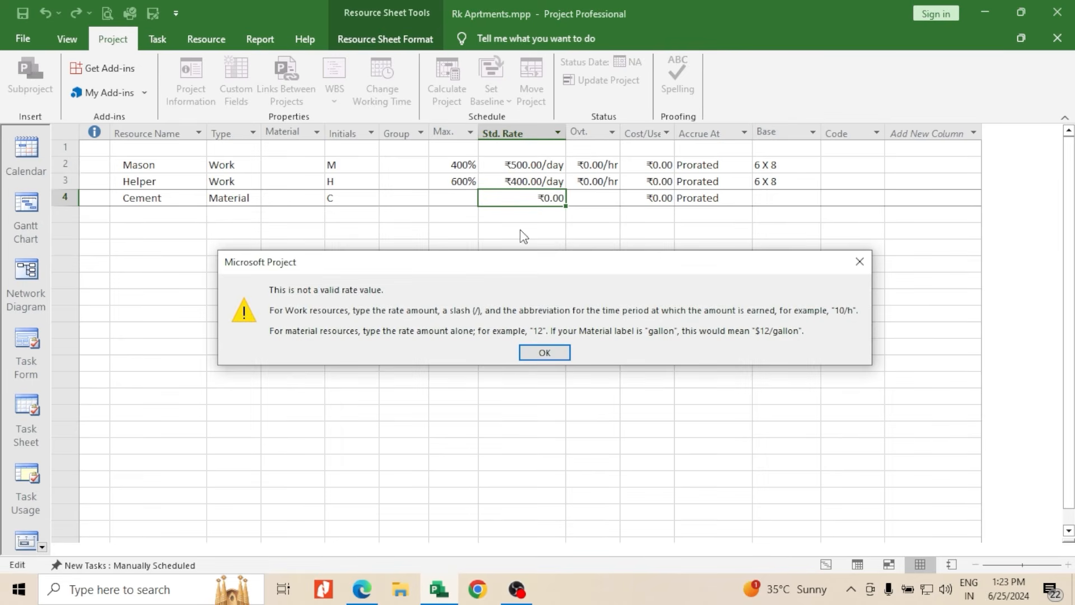
click(860, 261)
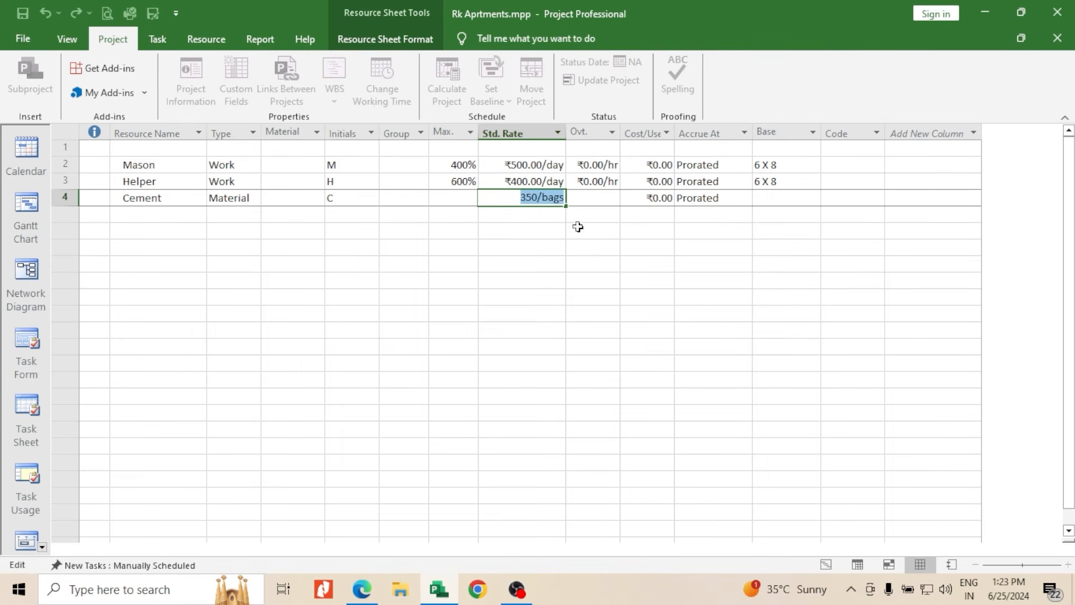
Set Cement's standard rate to 350 without a unit
text(3)
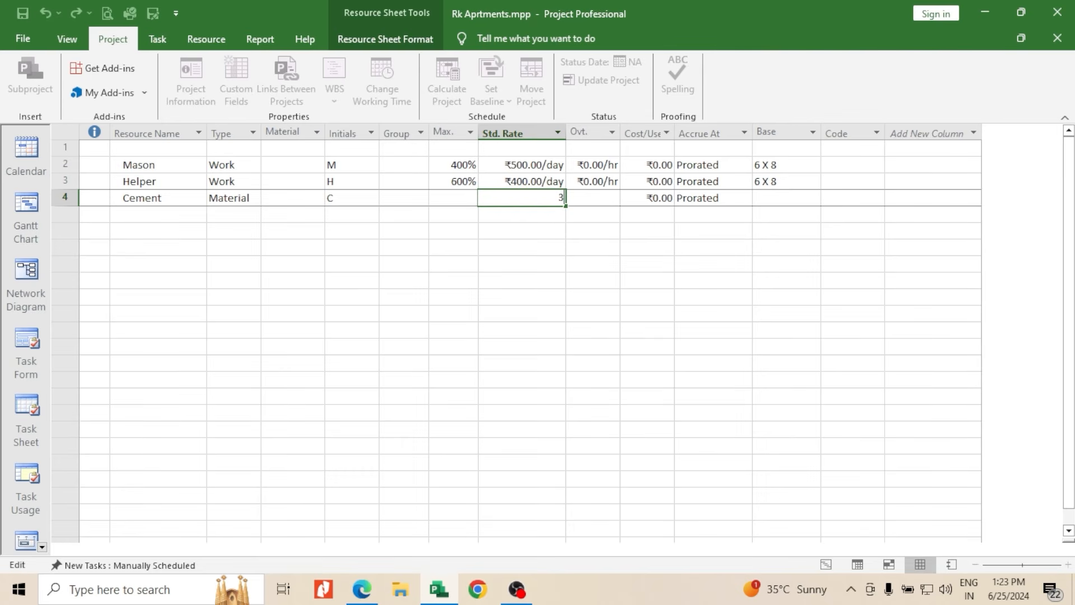
text(50)
key(Return)
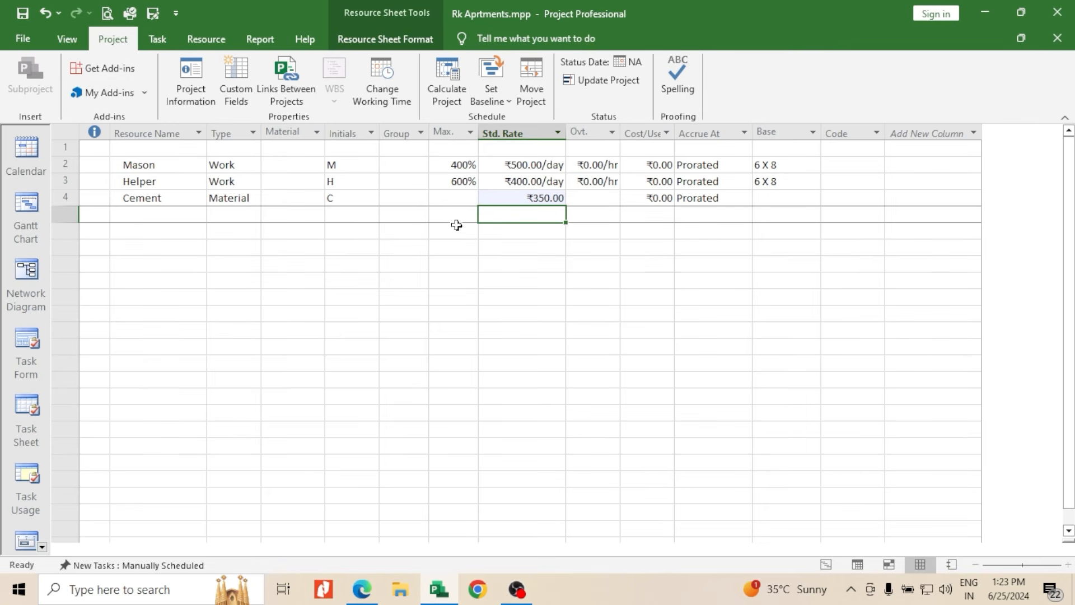
Add two resources named Bricks and Steel below Cement
click(169, 217)
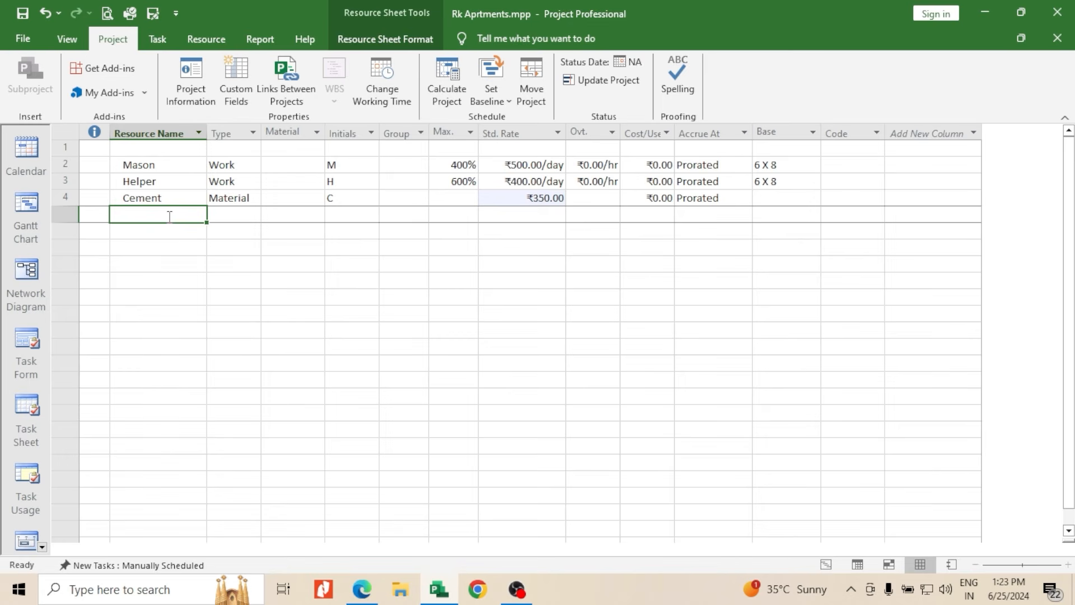
text(Bricks)
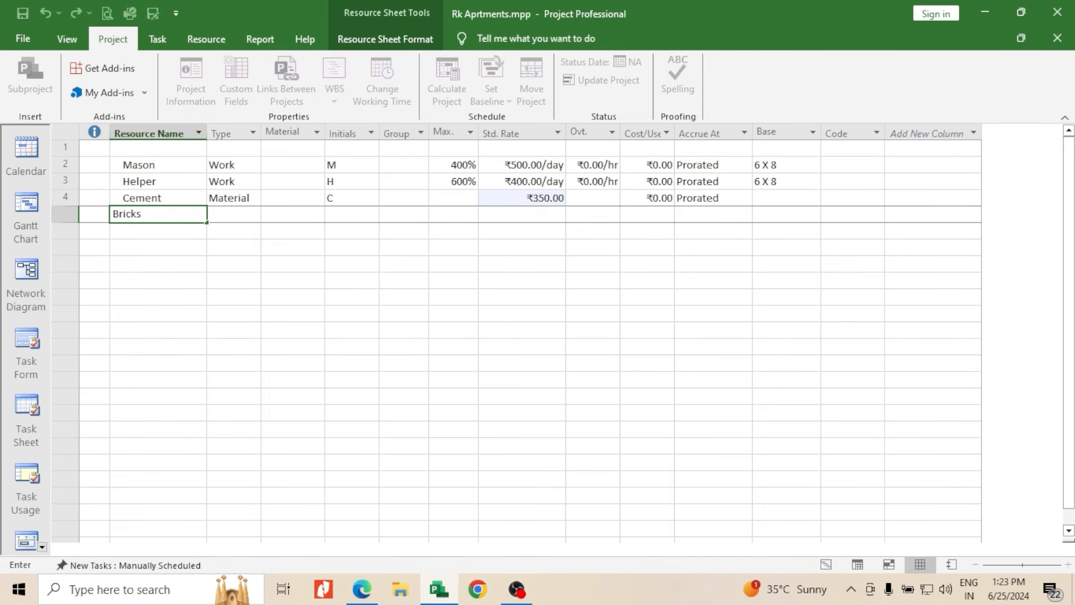
key(Return)
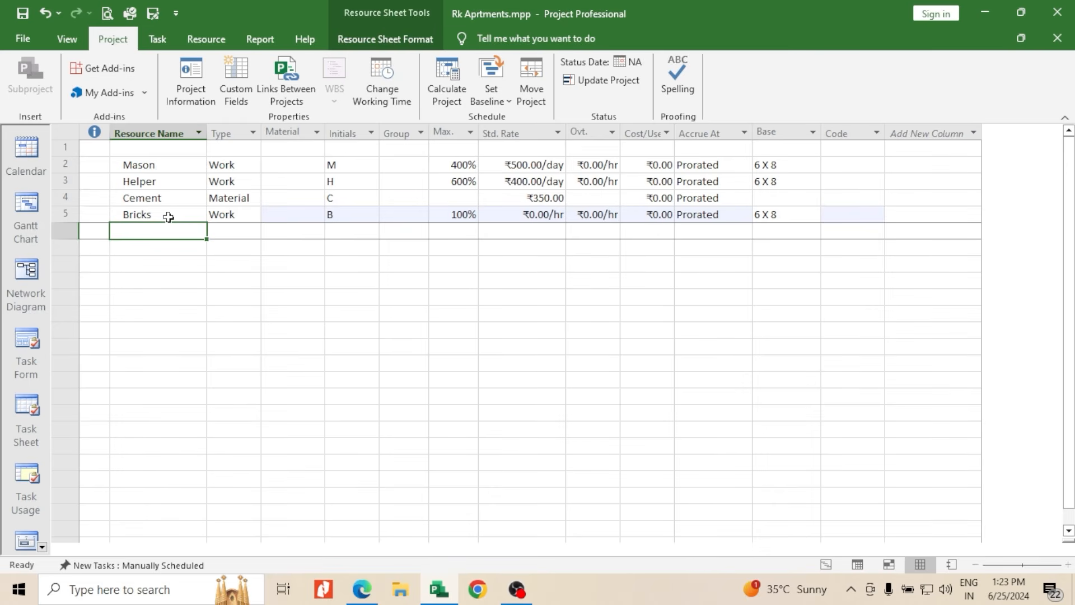
text(Steel)
key(Return)
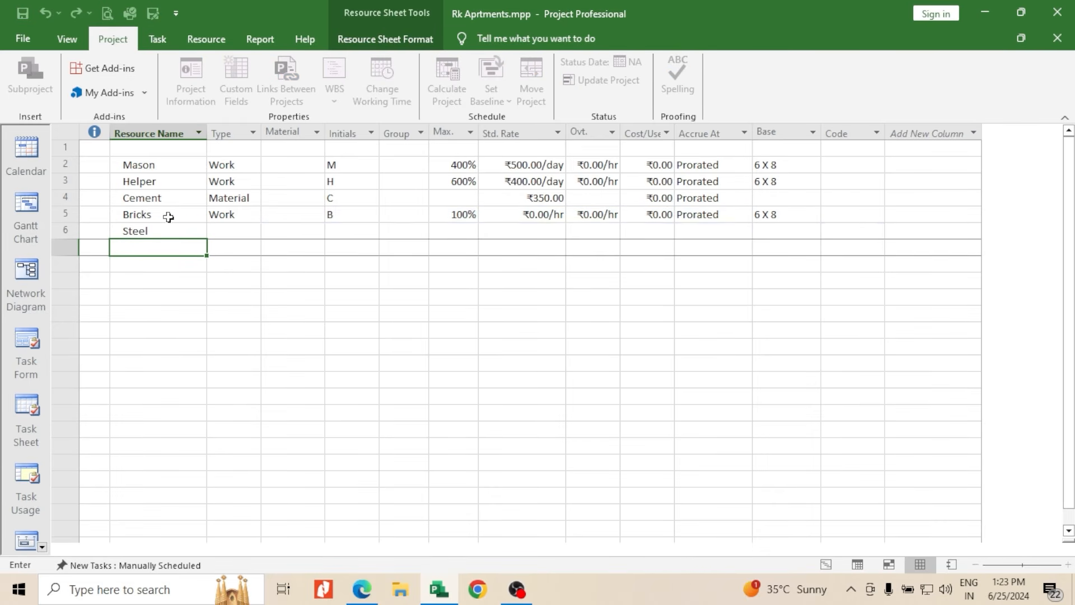
Change the resource type of both Bricks and Steel to Material
click(246, 215)
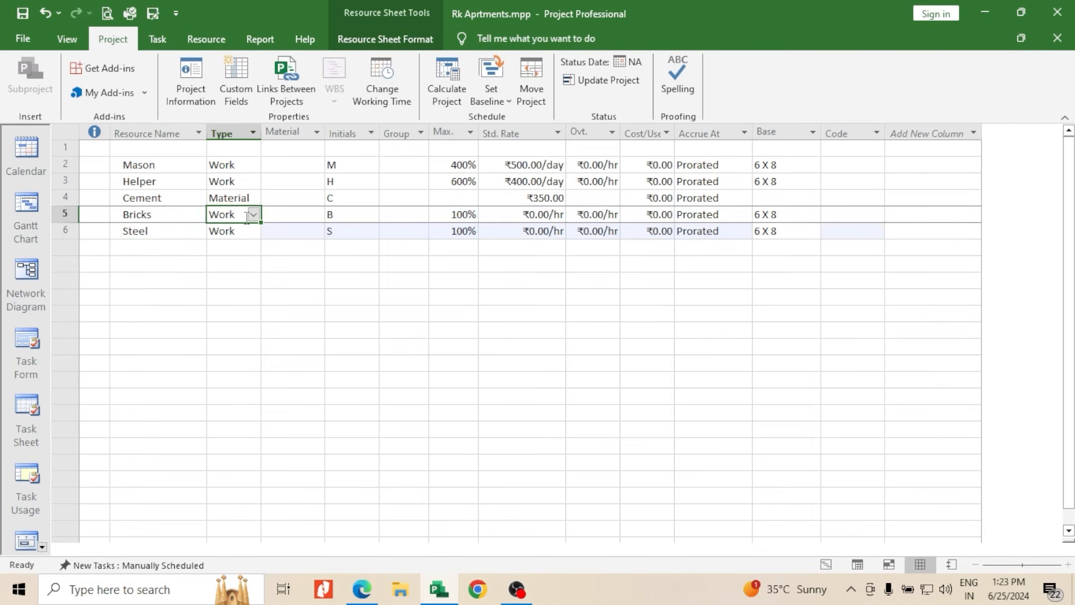
click(253, 215)
click(230, 240)
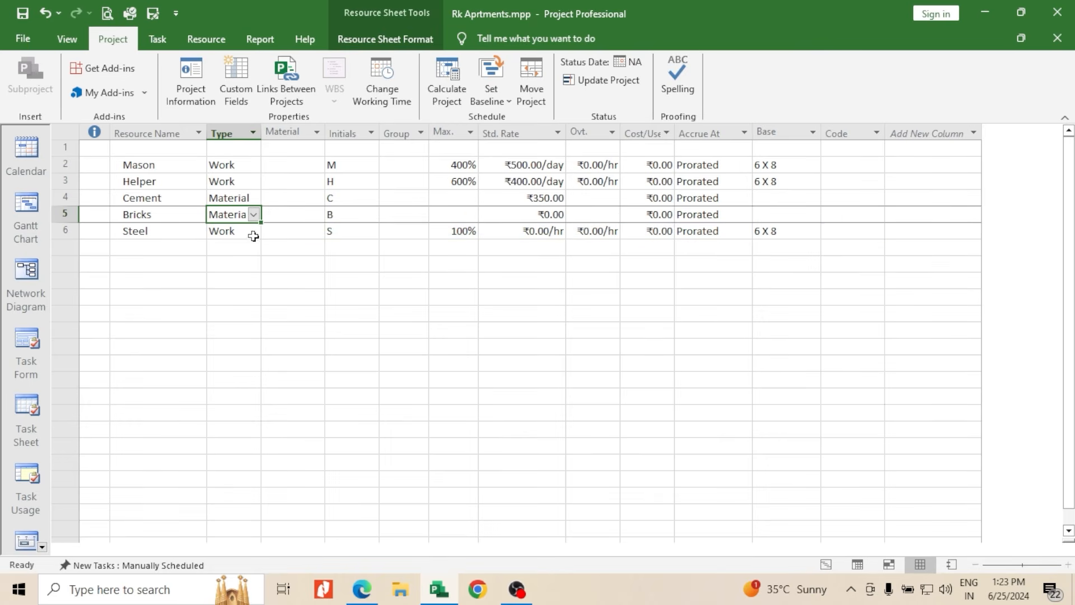
click(253, 232)
click(253, 230)
click(241, 257)
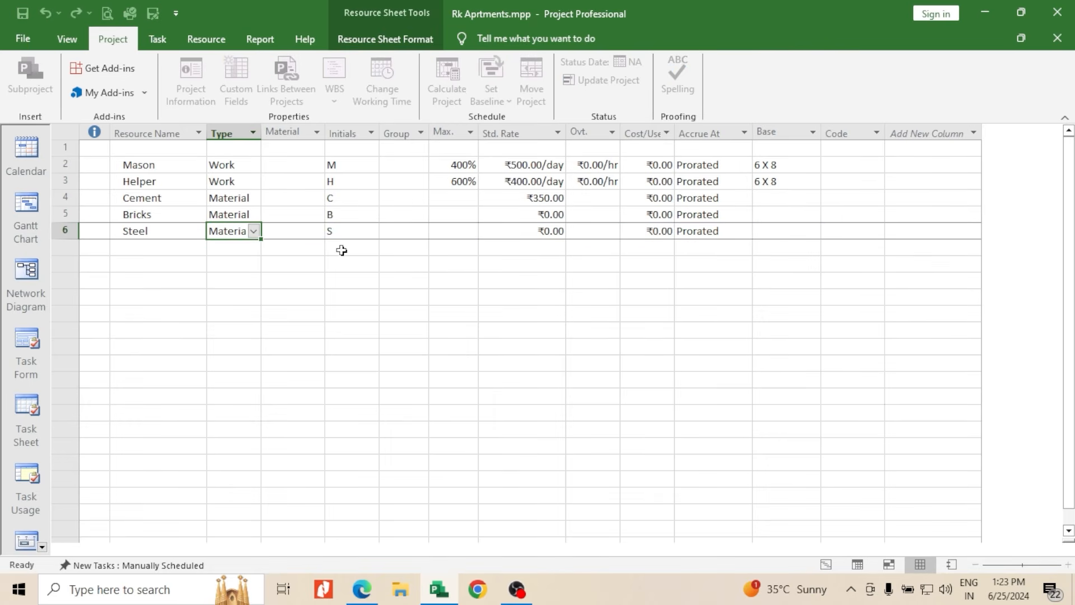
Set the standard rate of Bricks to 7 and the standard rate of Steel to 65
click(526, 216)
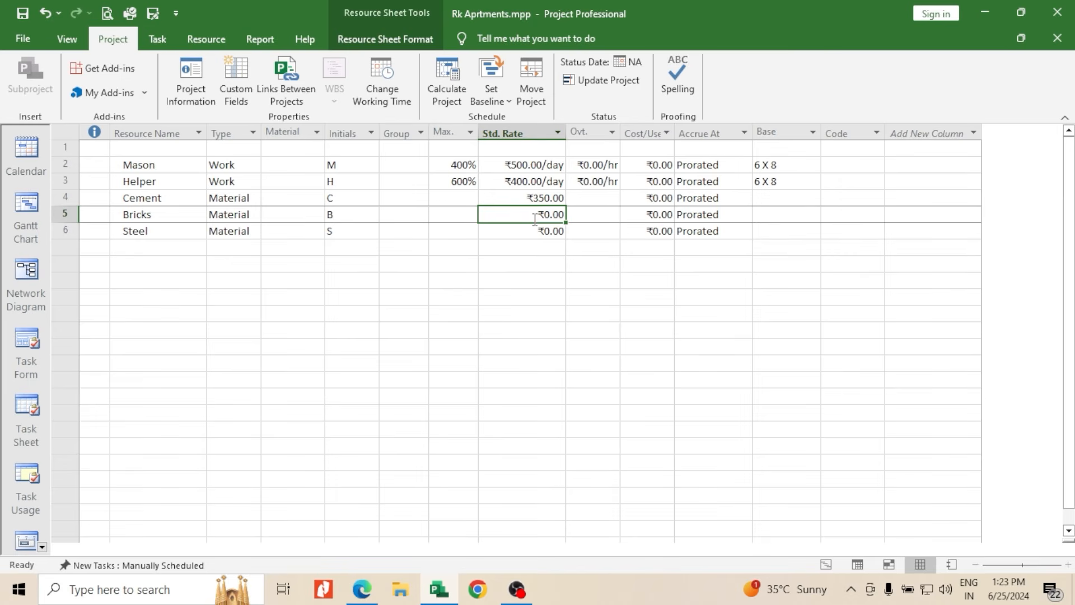
text(7)
key(Return)
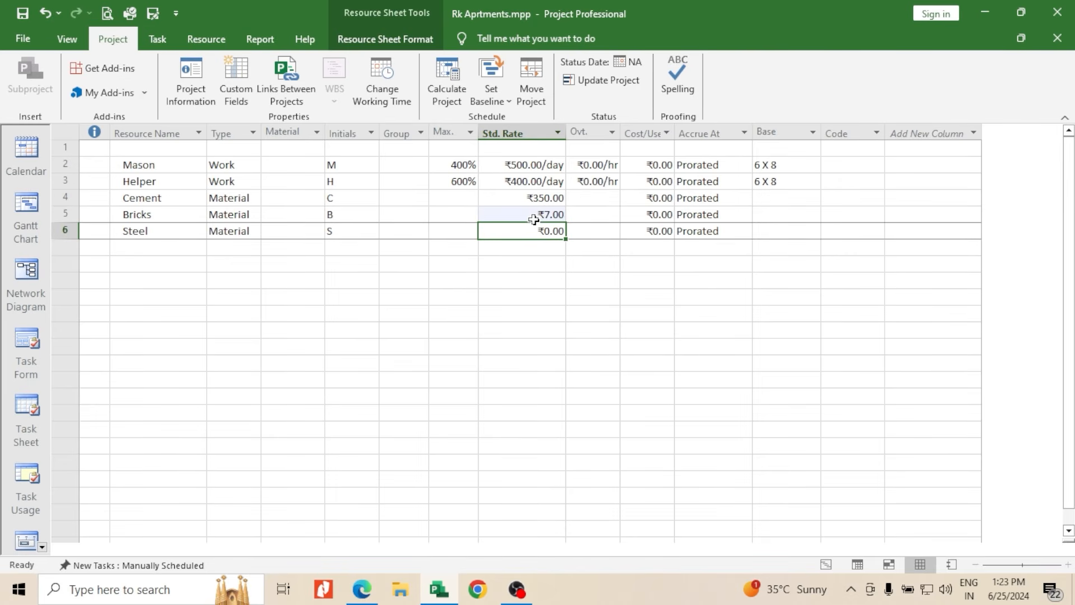
text(4)
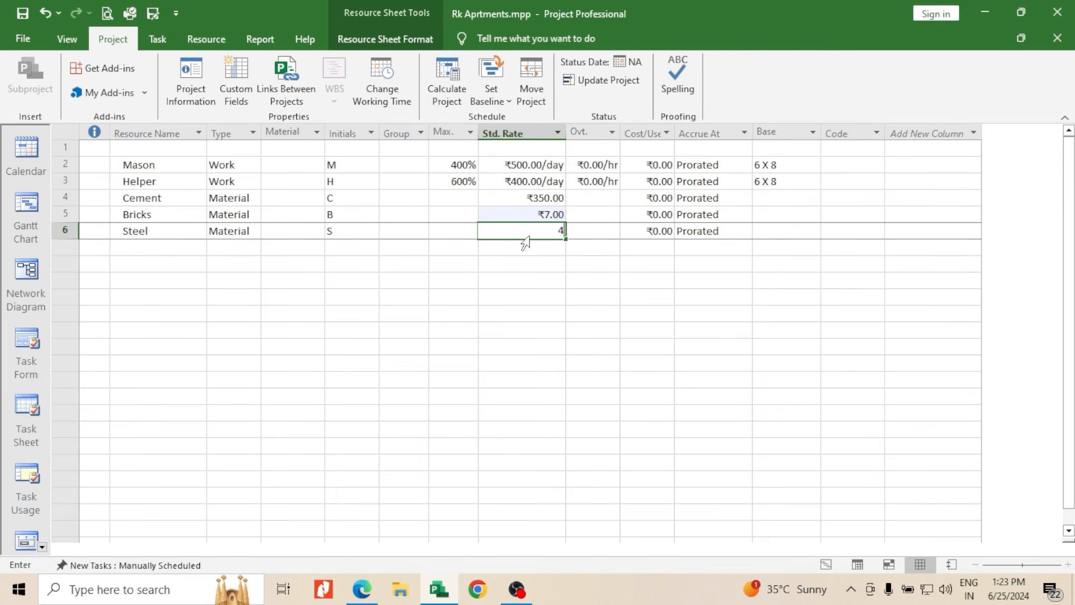
key(BackSpace)
text(65)
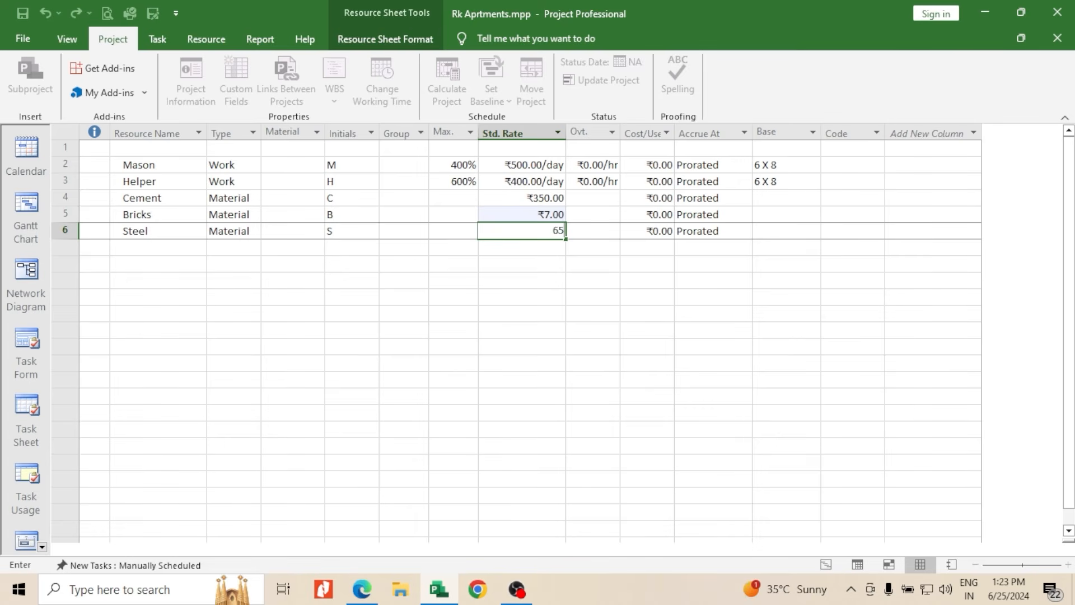
key(Return)
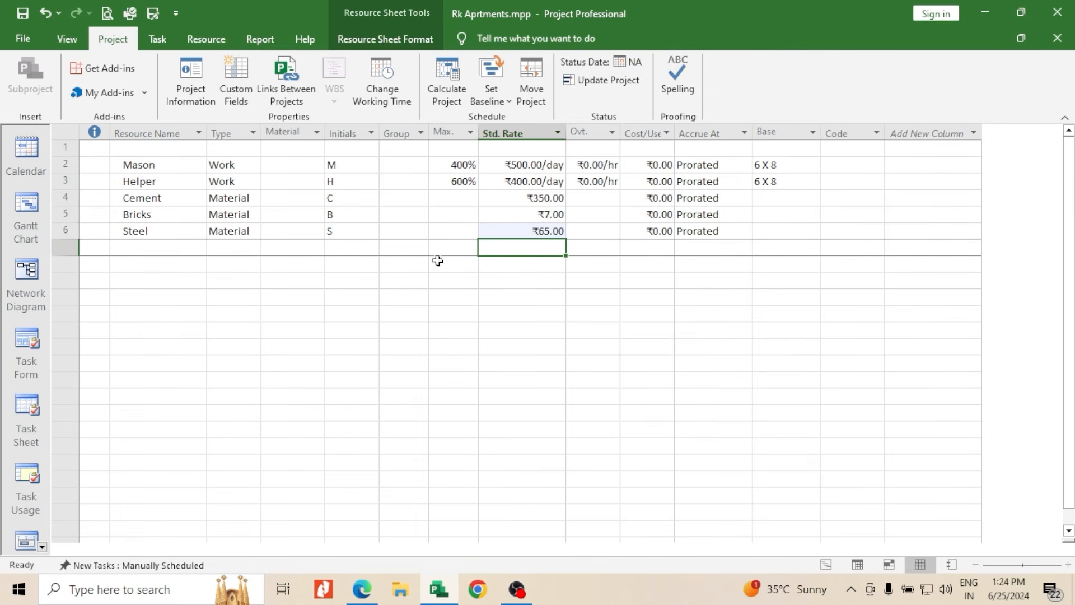
scroll(303, 267, down, 3)
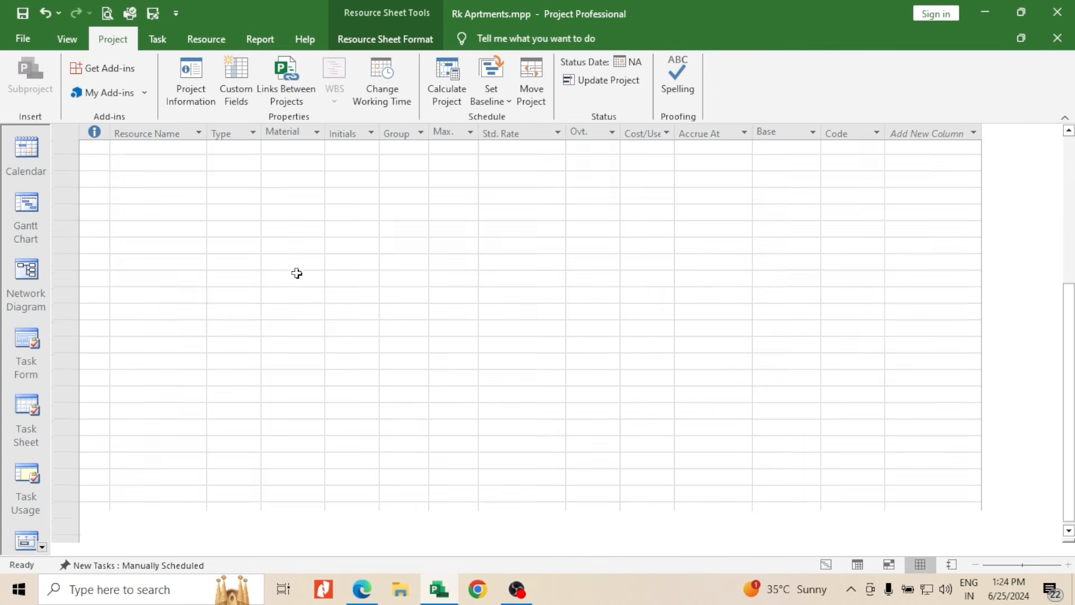
scroll(295, 271, up, 3)
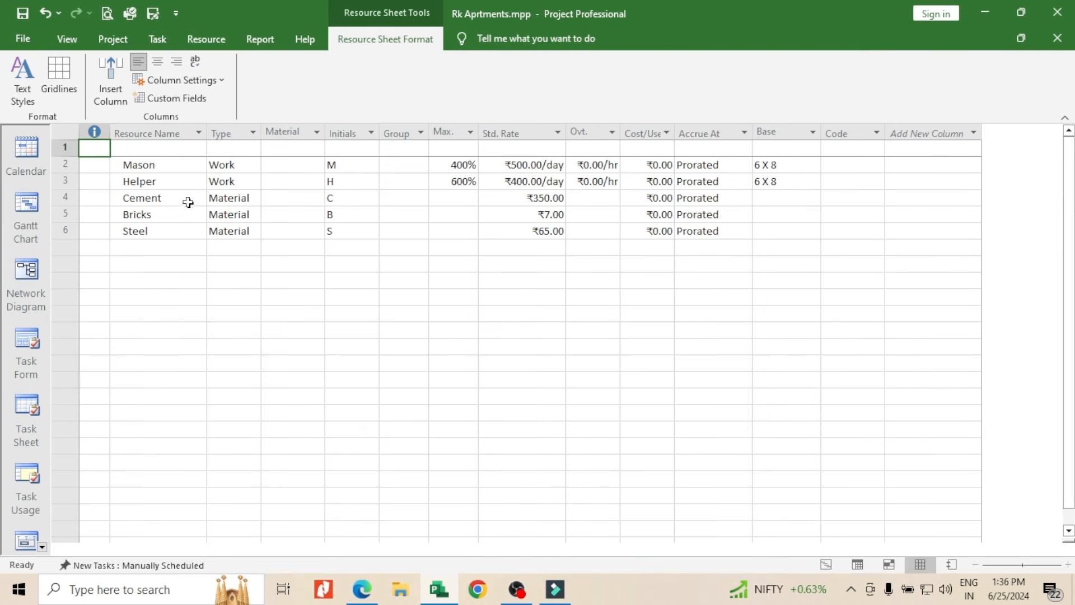
Enter the material units Bags for Cement, Nos for Bricks and Kg for Steel
click(276, 199)
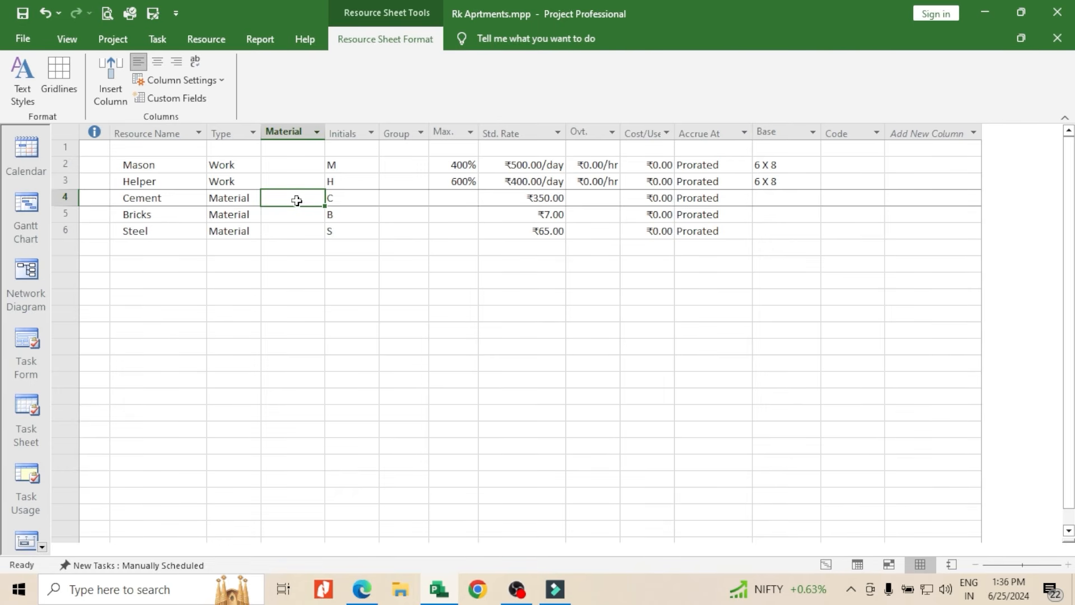
text(Bags)
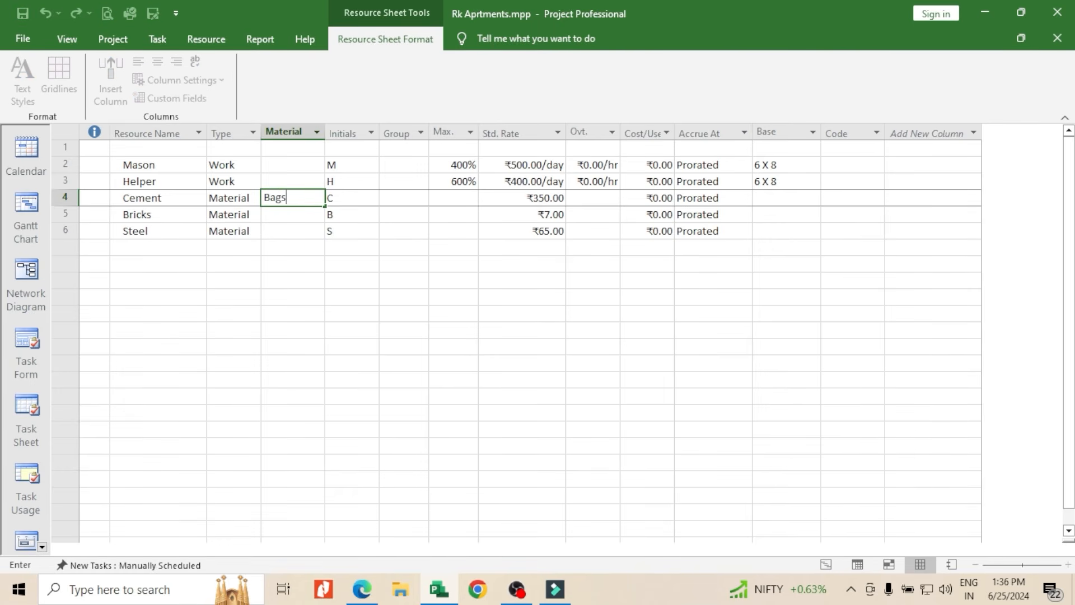
click(287, 216)
text(Nos)
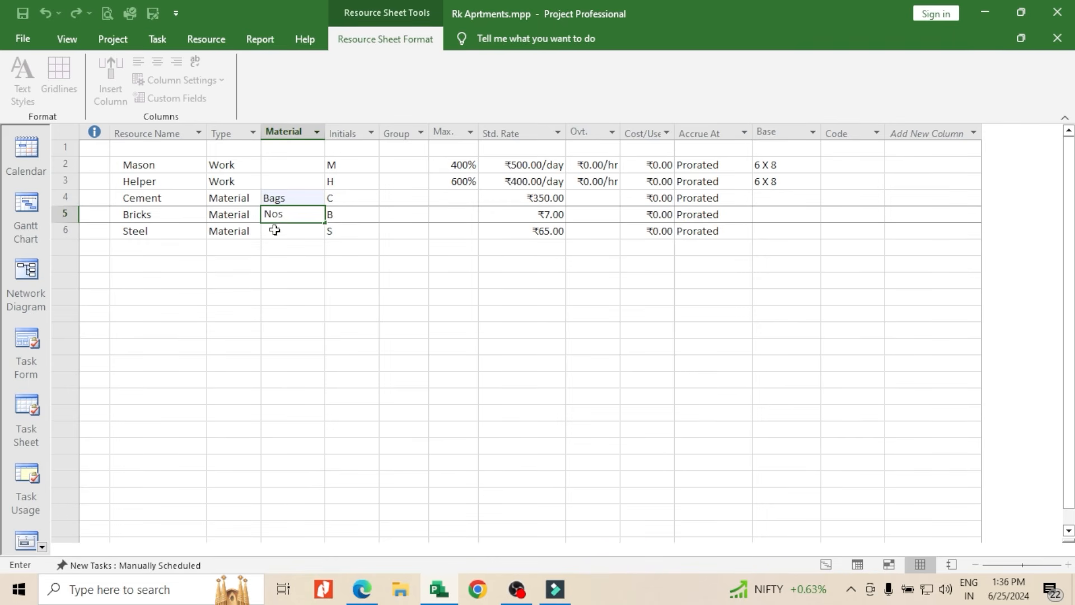
click(275, 232)
text(Kg)
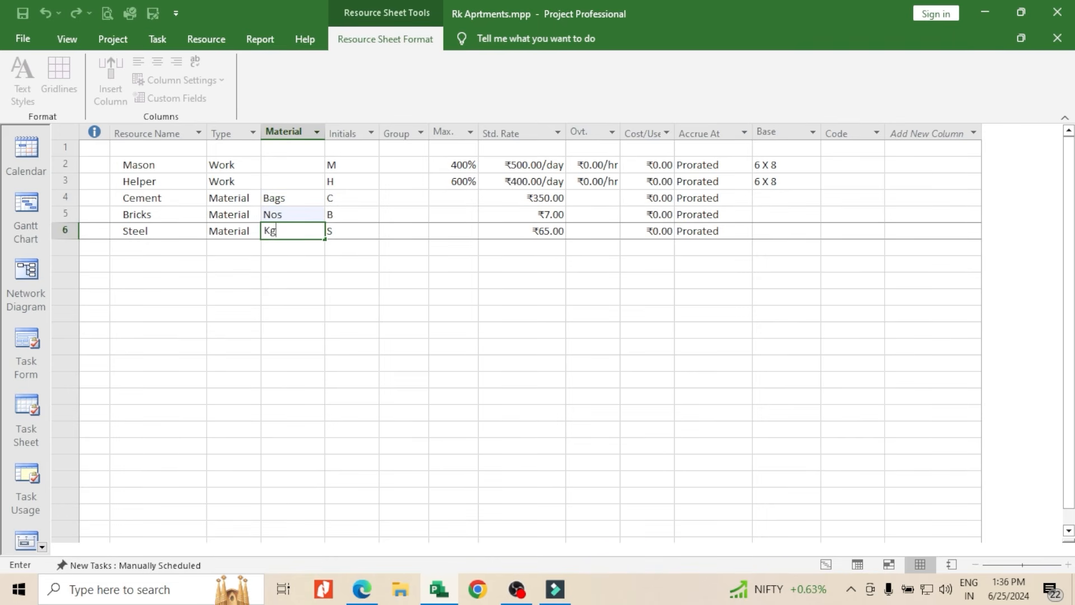
click(353, 261)
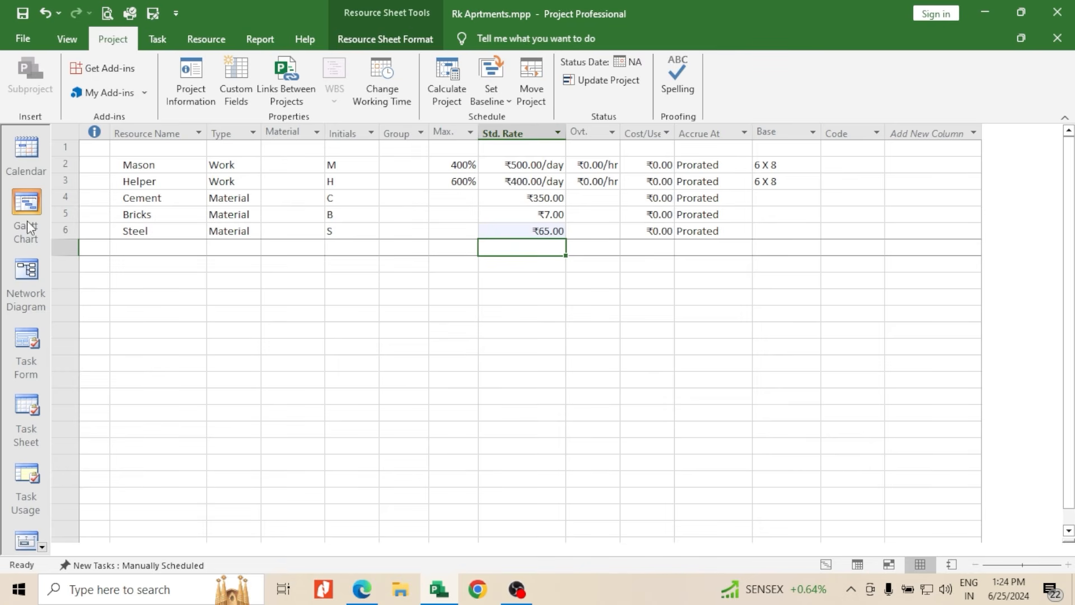
Switch to the Gantt Chart view and assign the Helper resource to the Excavation task
click(823, 565)
scroll(387, 285, down, 4)
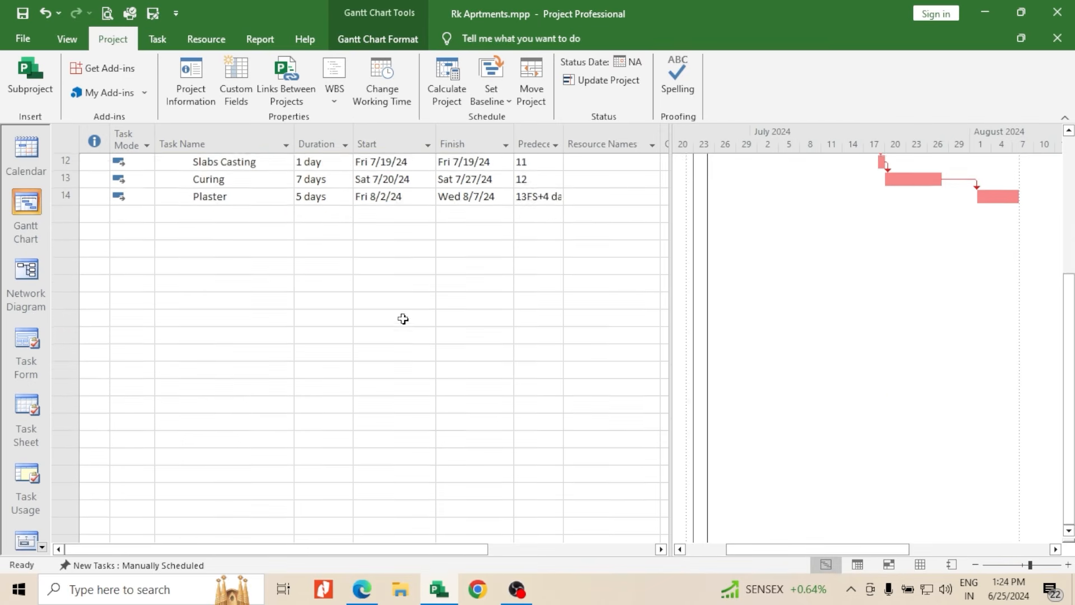
scroll(403, 319, up, 4)
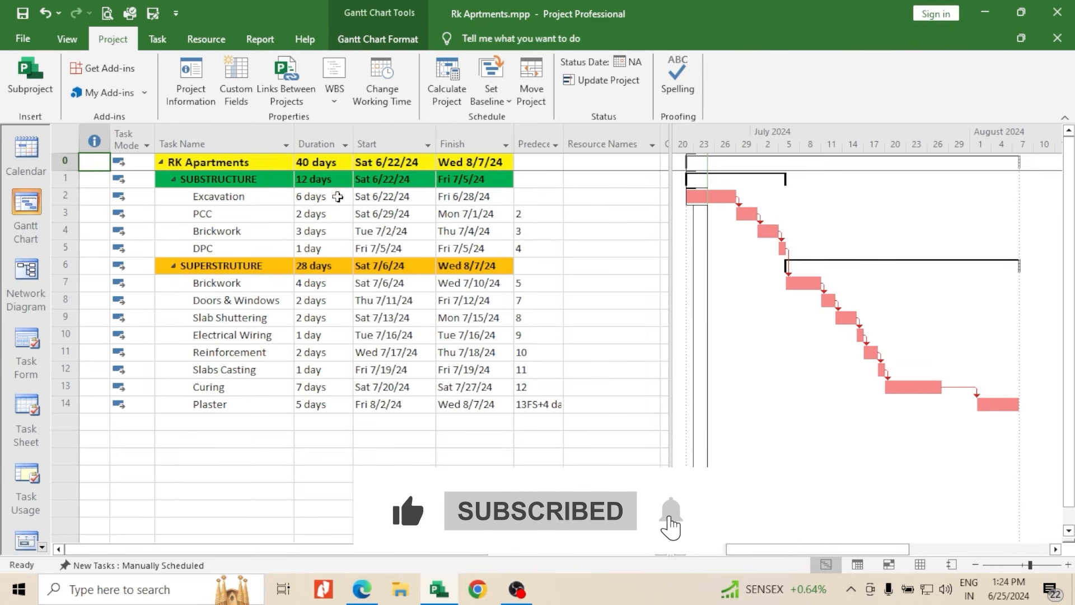
click(649, 197)
click(653, 197)
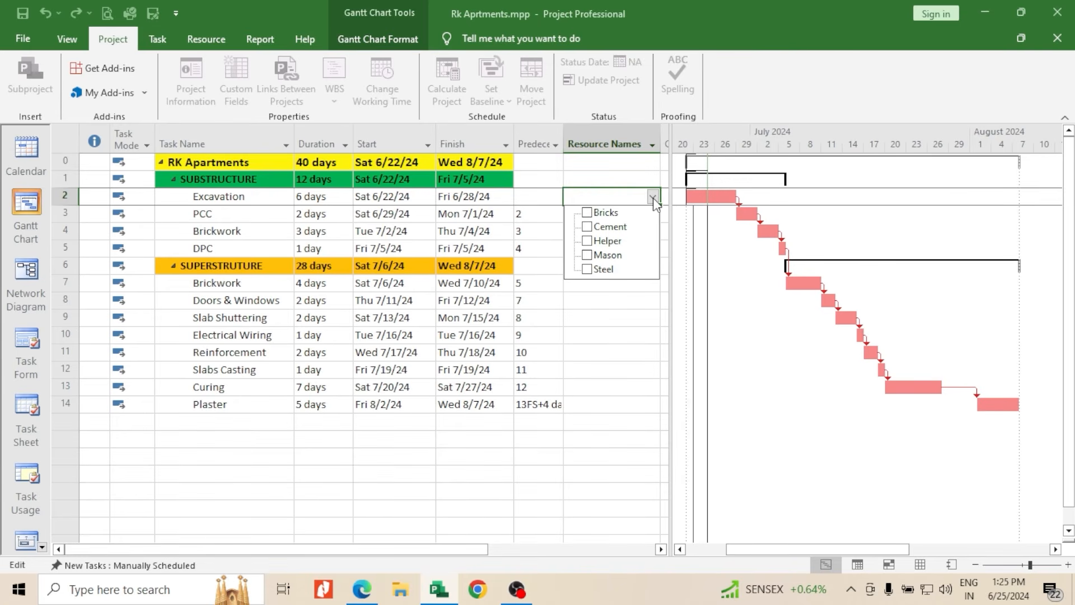
click(588, 242)
click(599, 296)
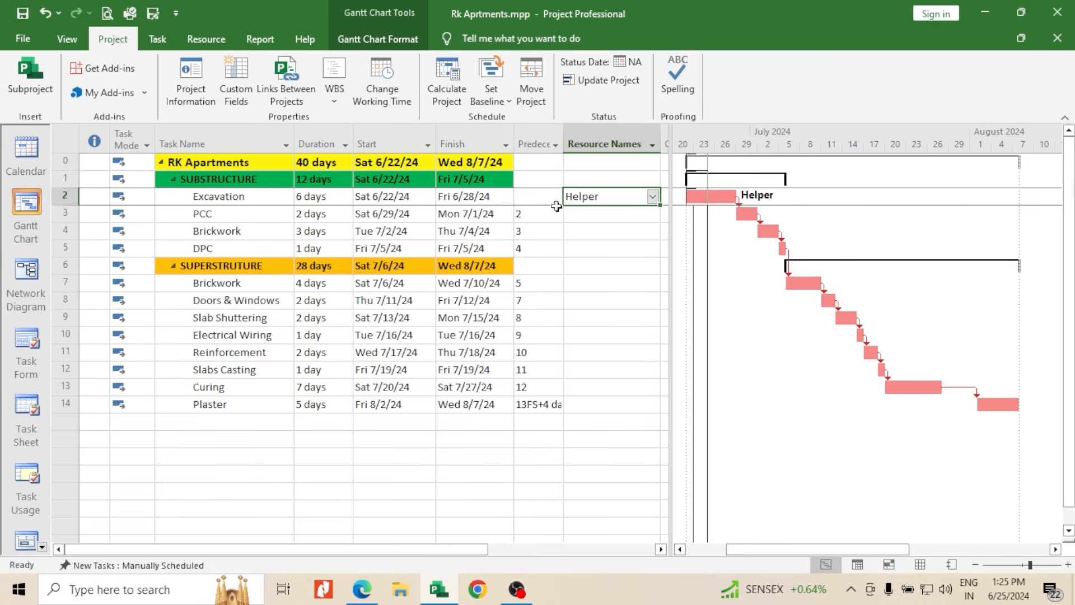
Assign Cement, Helper and Mason to the PCC task and widen the task table slightly
click(600, 220)
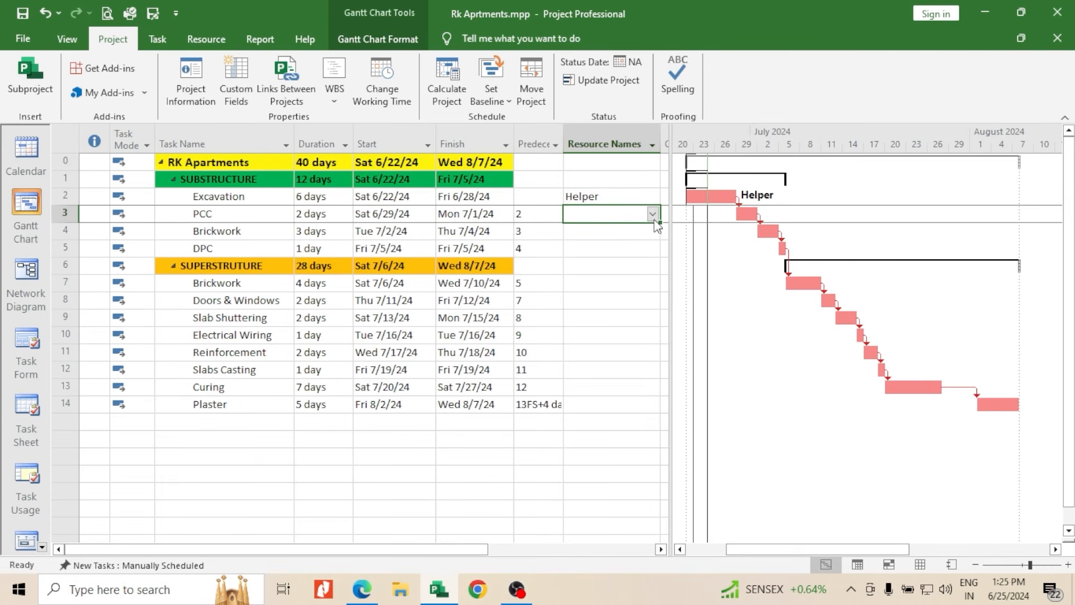
click(653, 216)
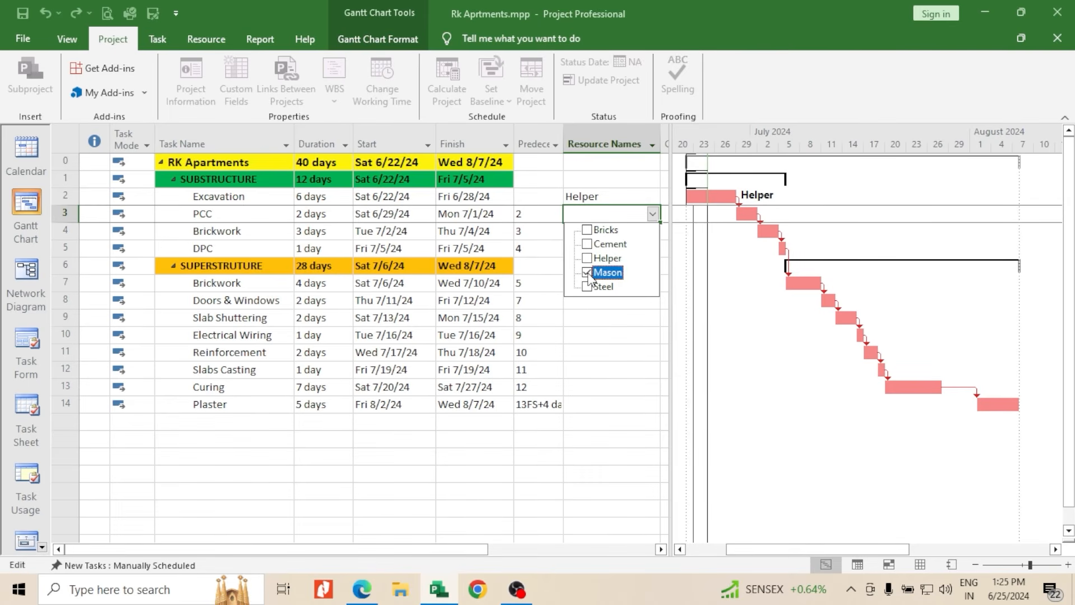
click(588, 244)
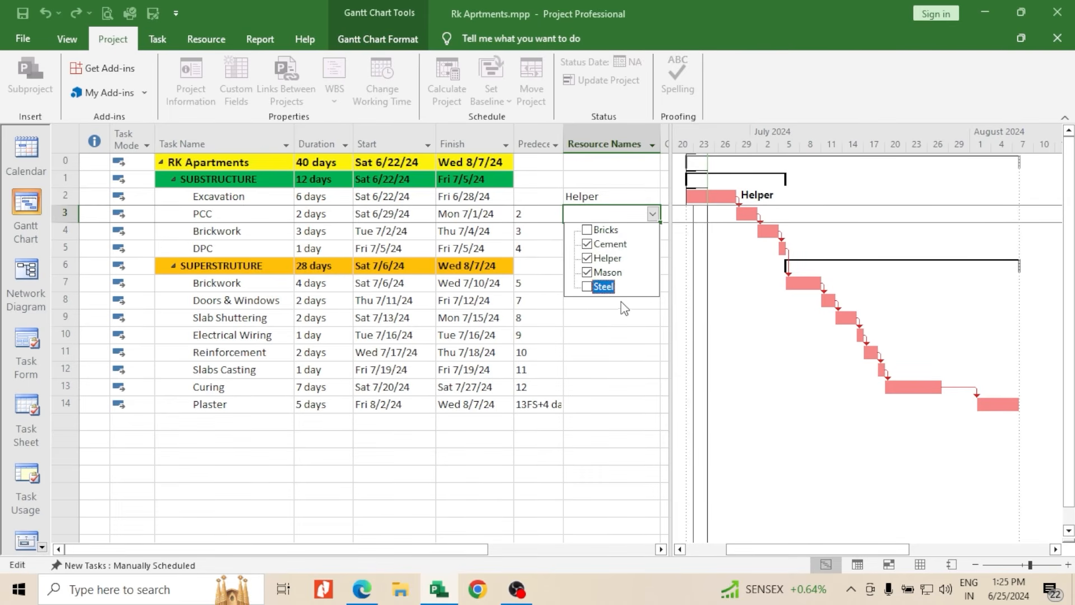
click(622, 325)
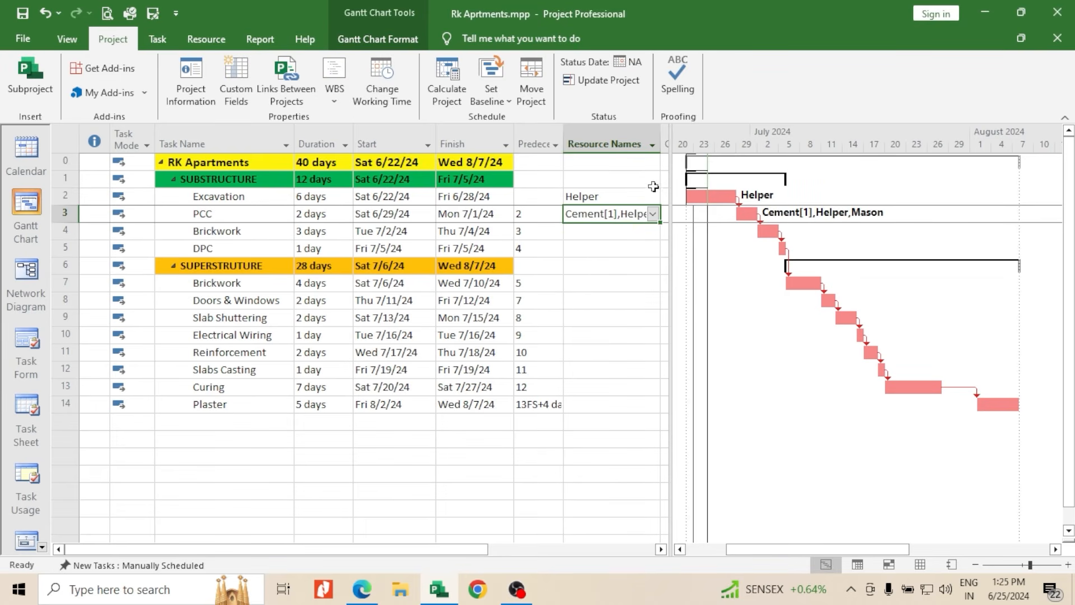
drag(675, 159, 686, 159)
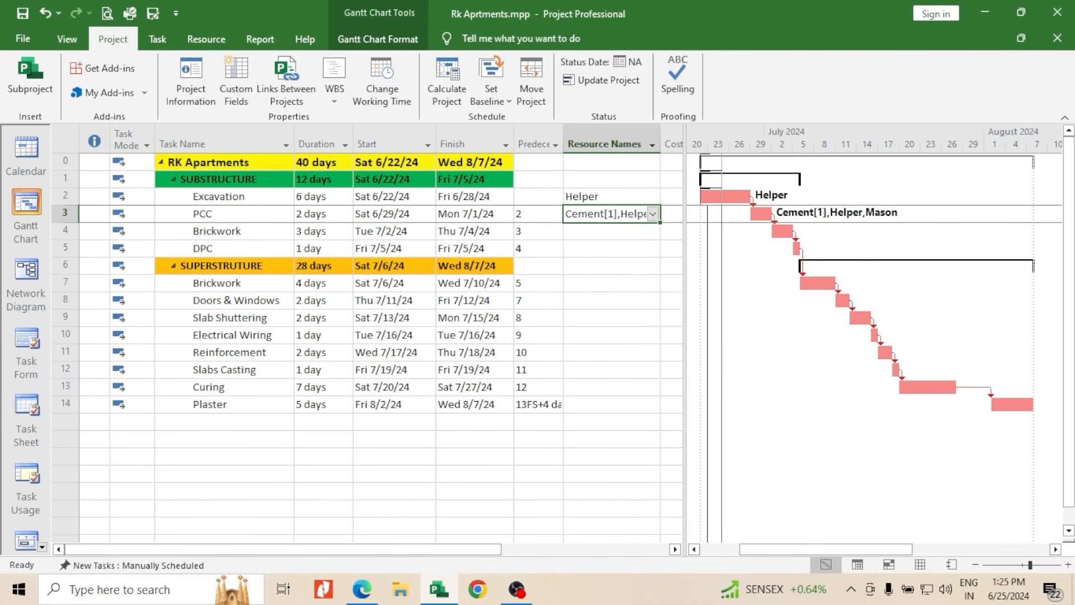
Assign Bricks, Helper and Mason to the Brickwork task under SUBSTRUCTURE and widen the Resource Names column
click(573, 231)
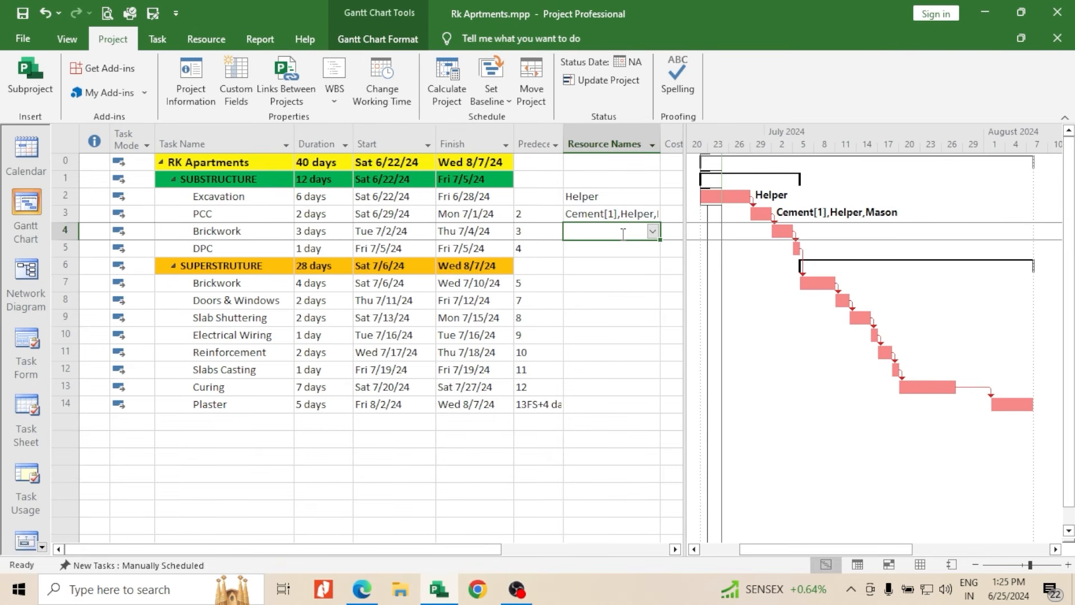
click(653, 232)
click(587, 275)
click(587, 290)
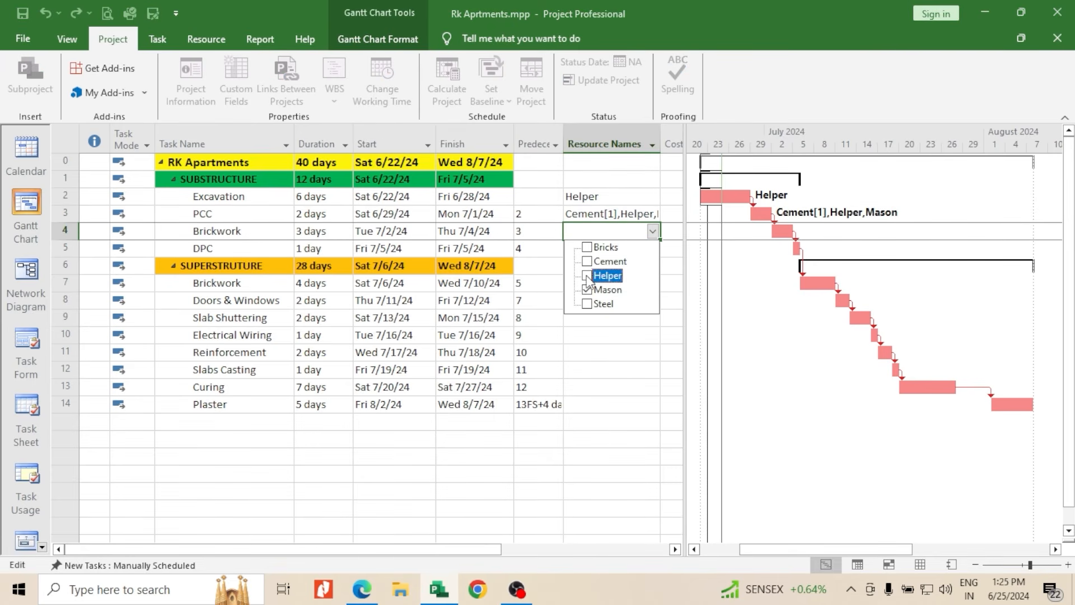
click(606, 338)
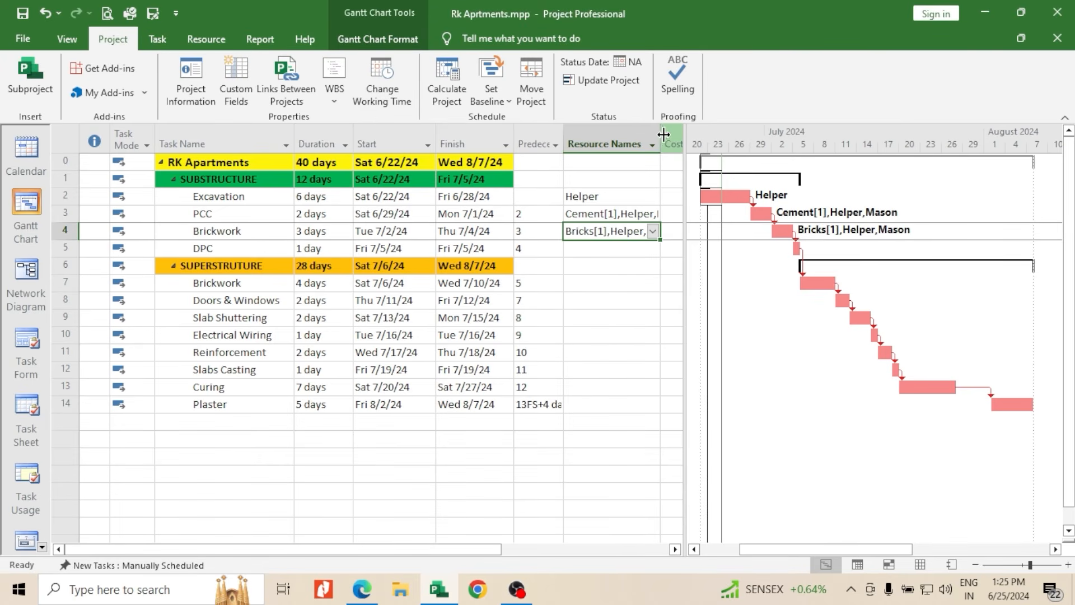
drag(677, 147, 675, 146)
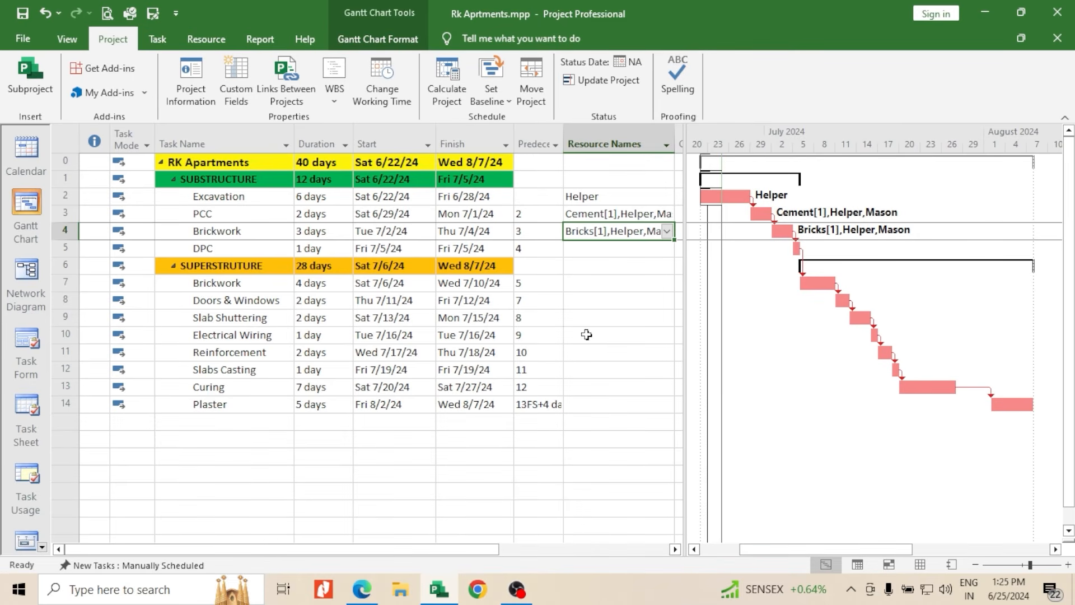
scroll(538, 342, down, 1)
scroll(538, 342, down, 1)
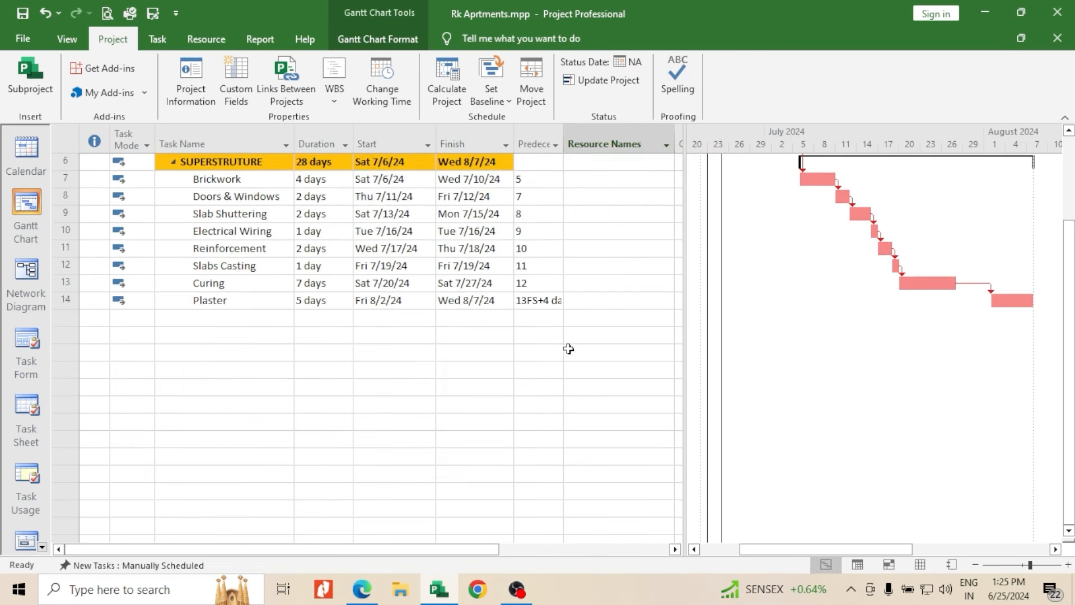
scroll(569, 348, up, 3)
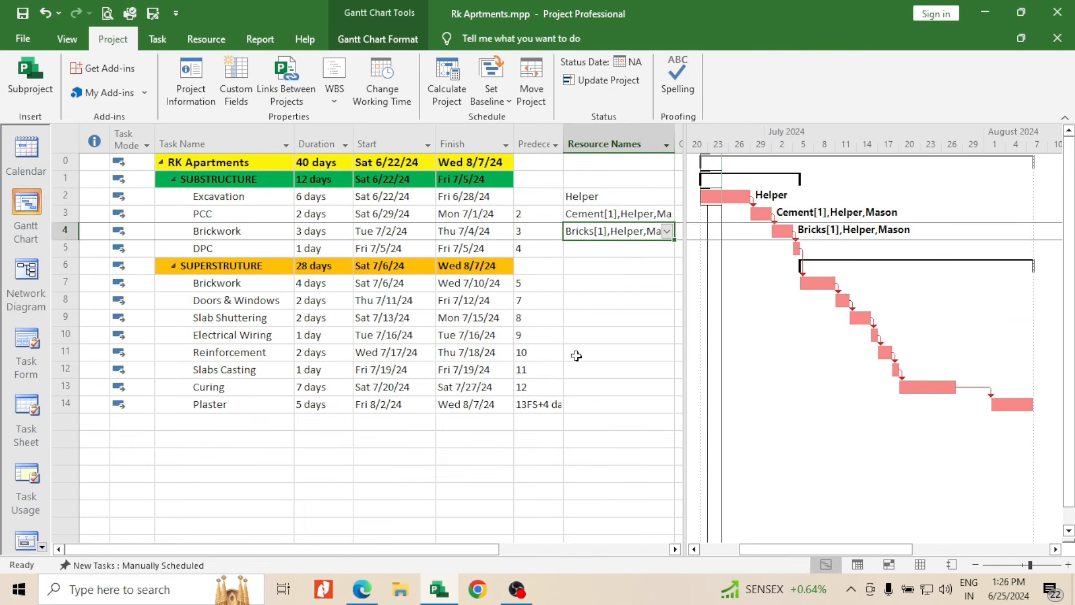
scroll(594, 359, down, 3)
scroll(600, 360, up, 3)
Insert a WBS column before the Task Name column and narrow it to fit its codes
click(215, 137)
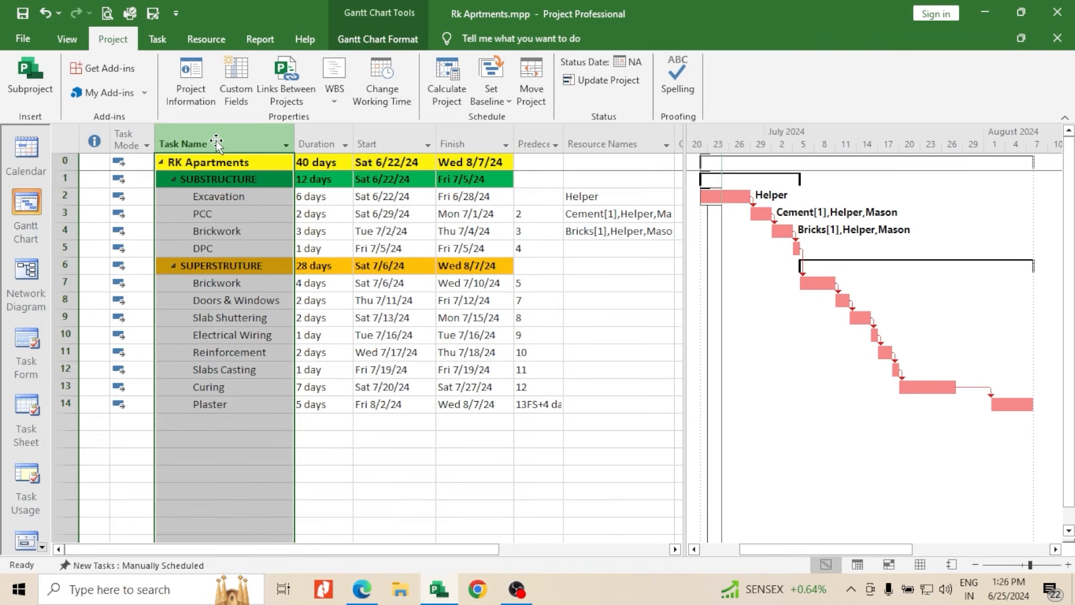
right_click(217, 140)
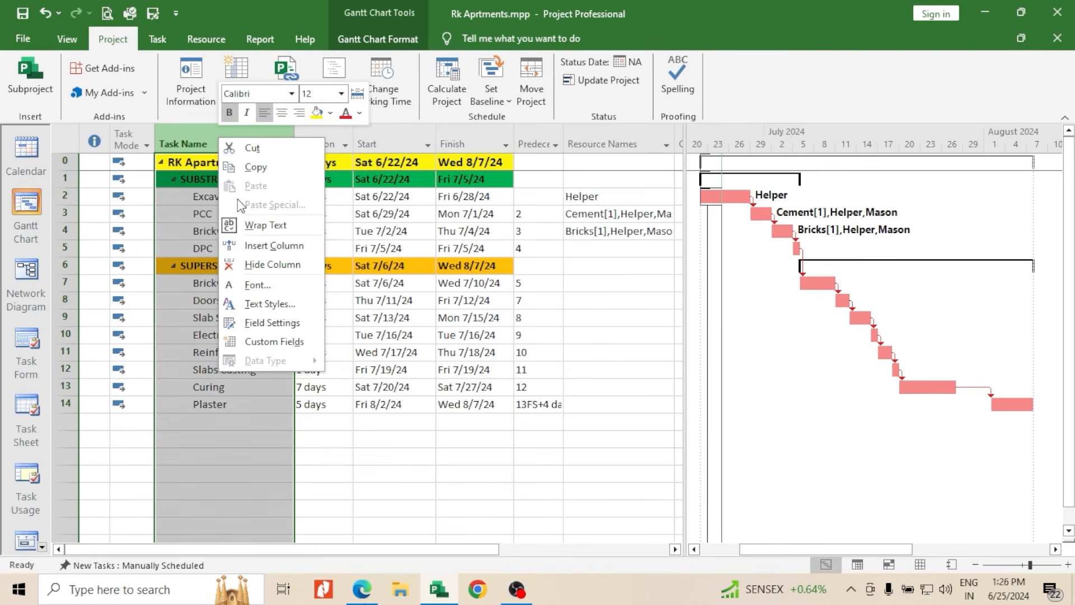
click(266, 247)
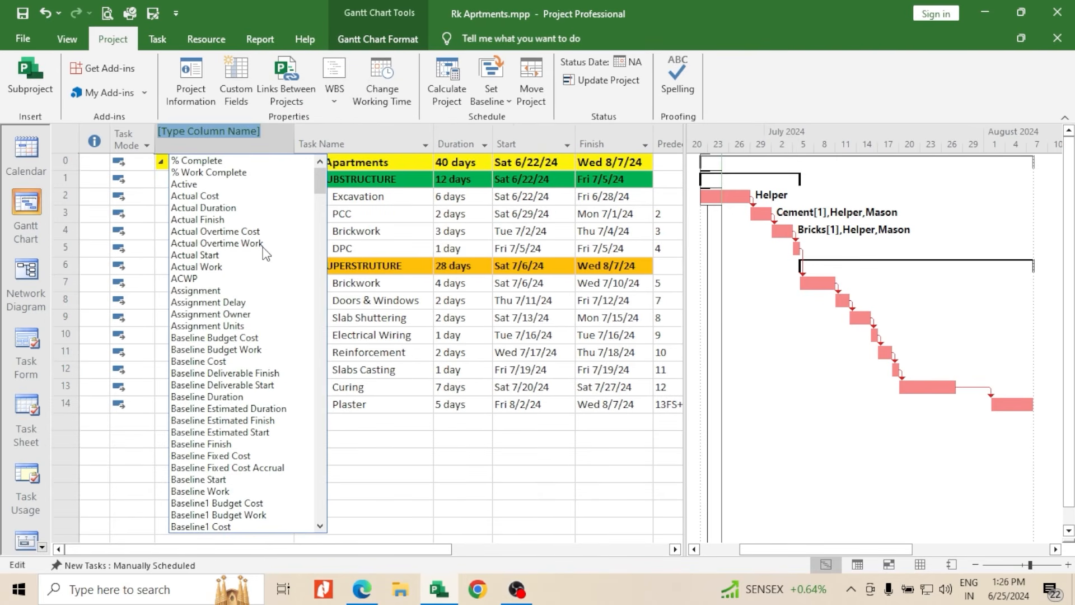
text(warning)
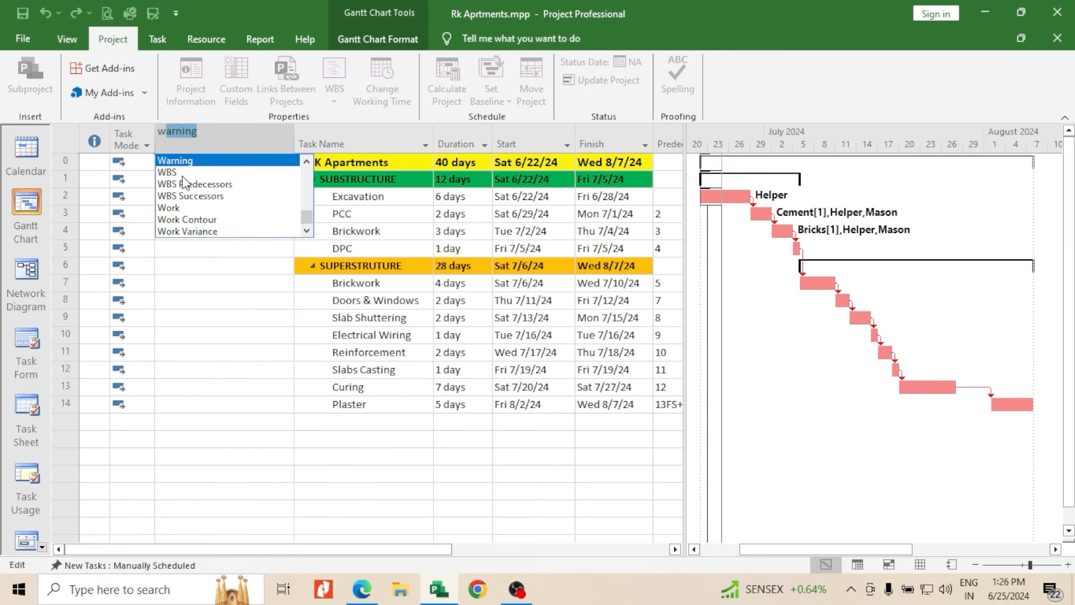
click(168, 172)
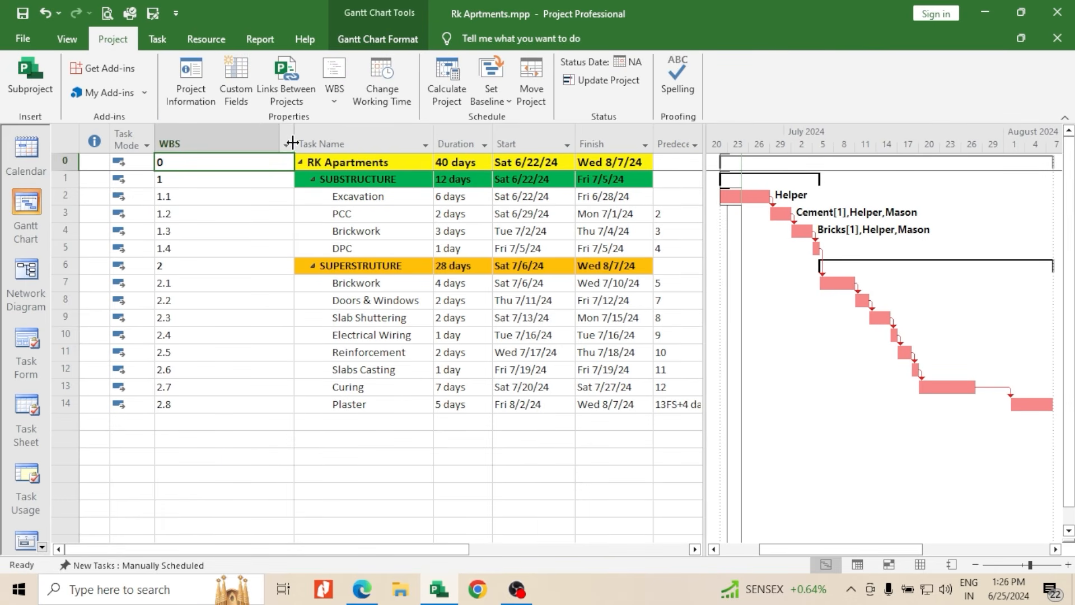
drag(293, 162, 188, 175)
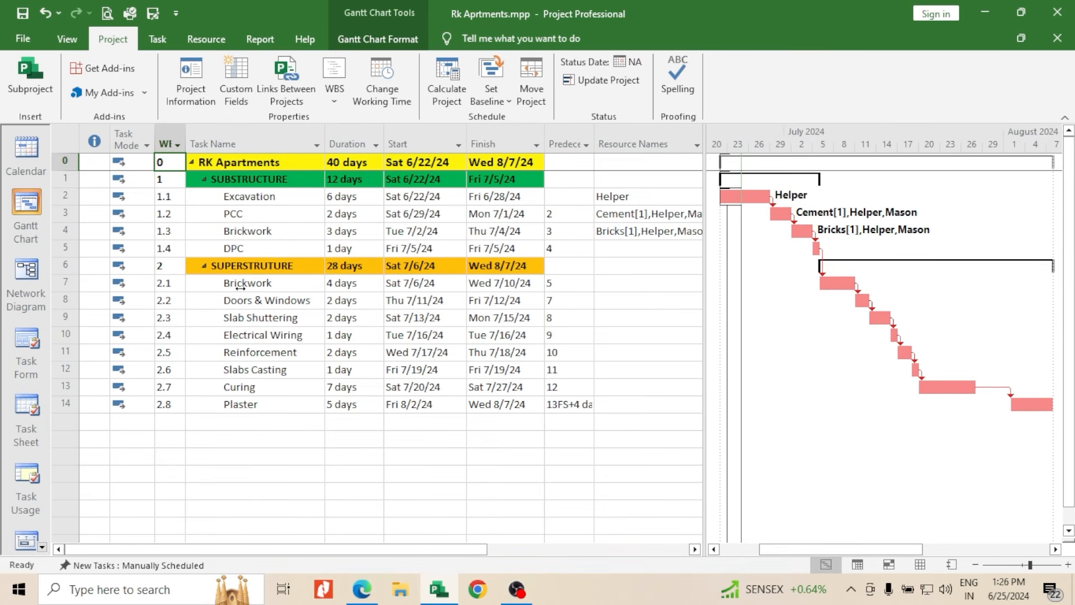
drag(187, 139, 197, 141)
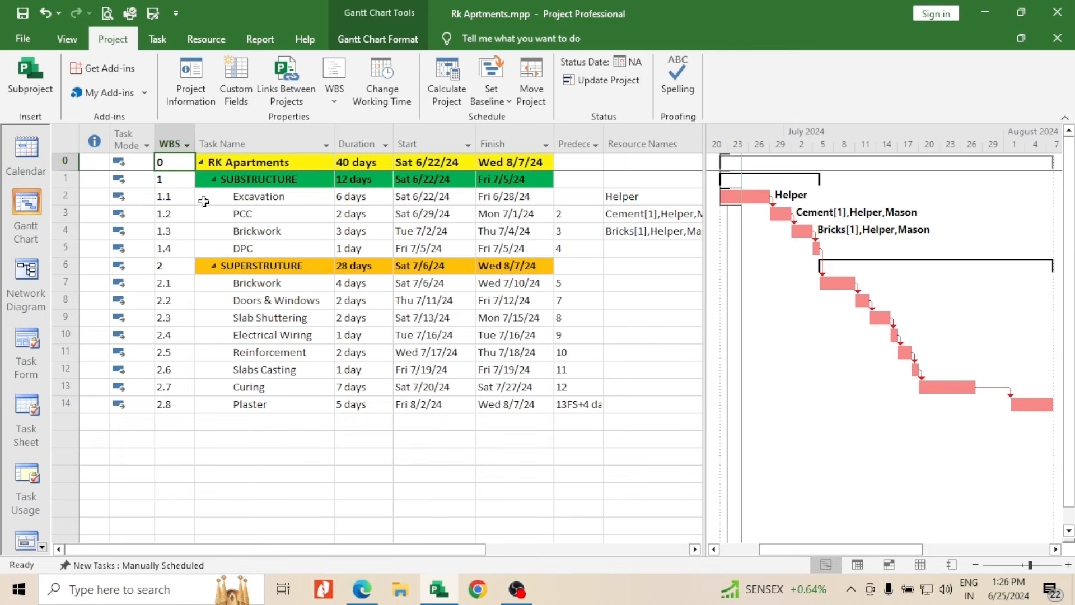
Hide the WBS column from the task table
click(174, 140)
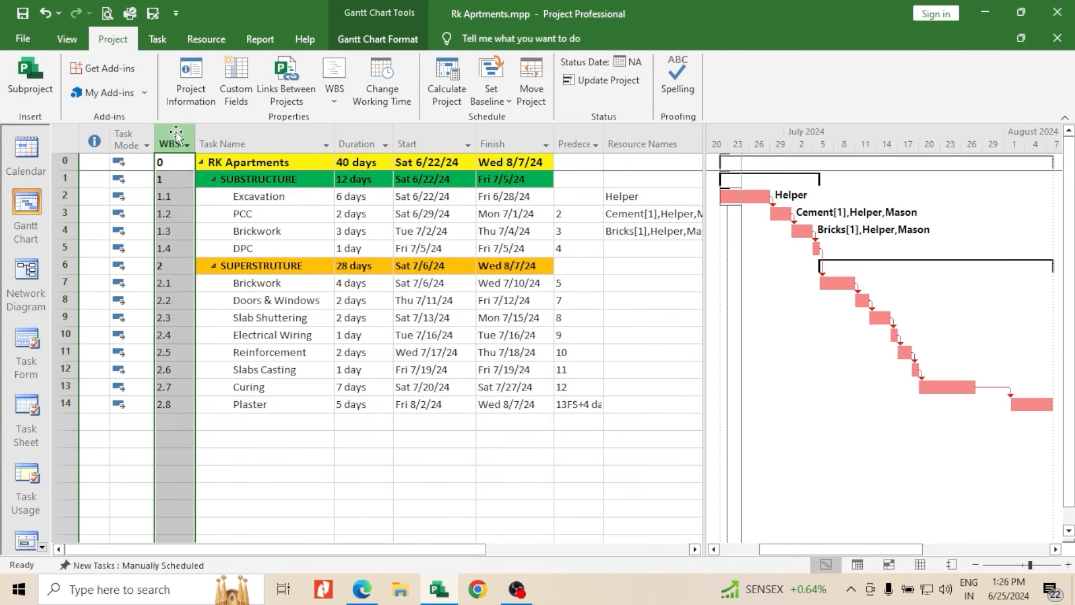
right_click(176, 136)
click(209, 260)
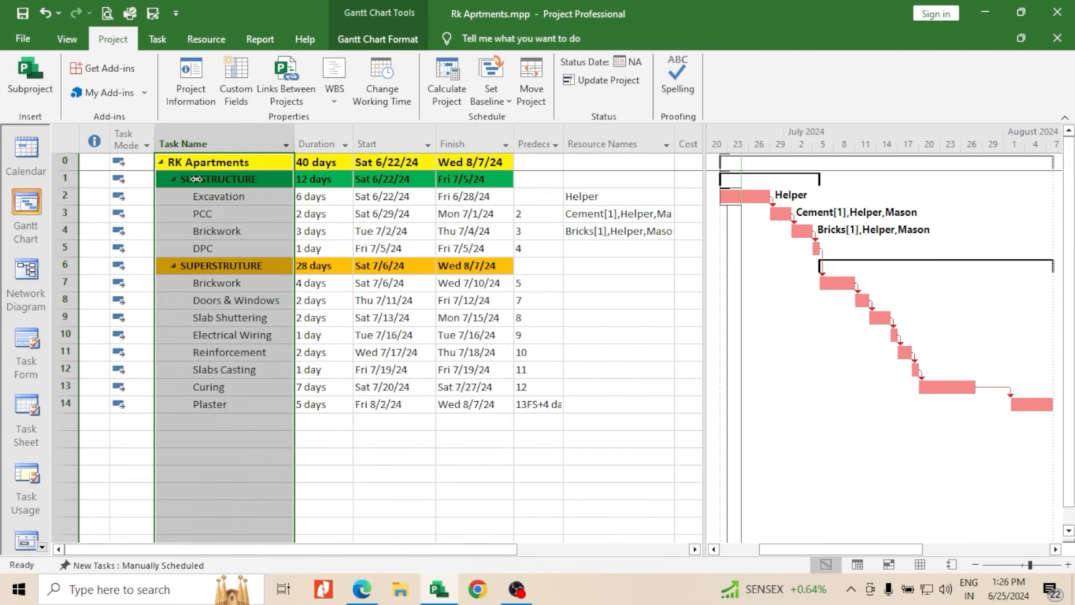
Show outline numbers in front of the task names and narrow the Task Name column slightly
click(68, 39)
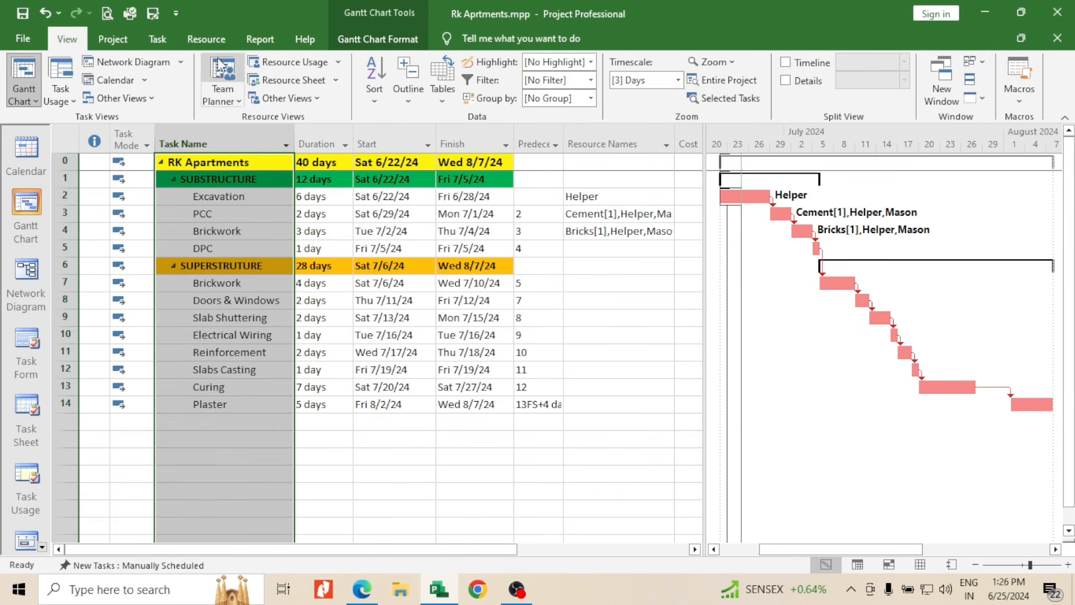
click(122, 43)
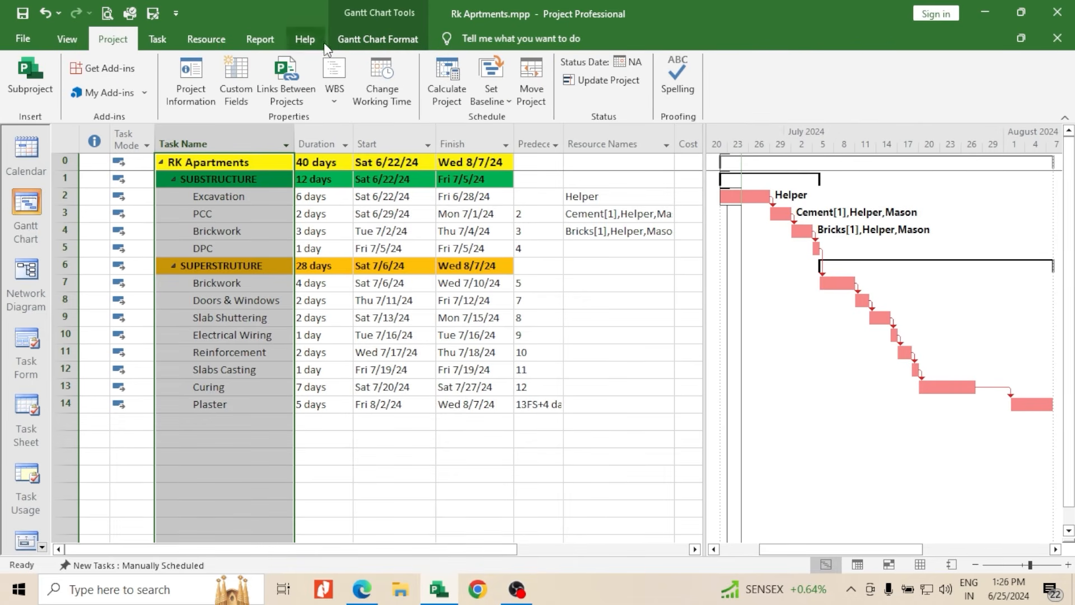
click(392, 40)
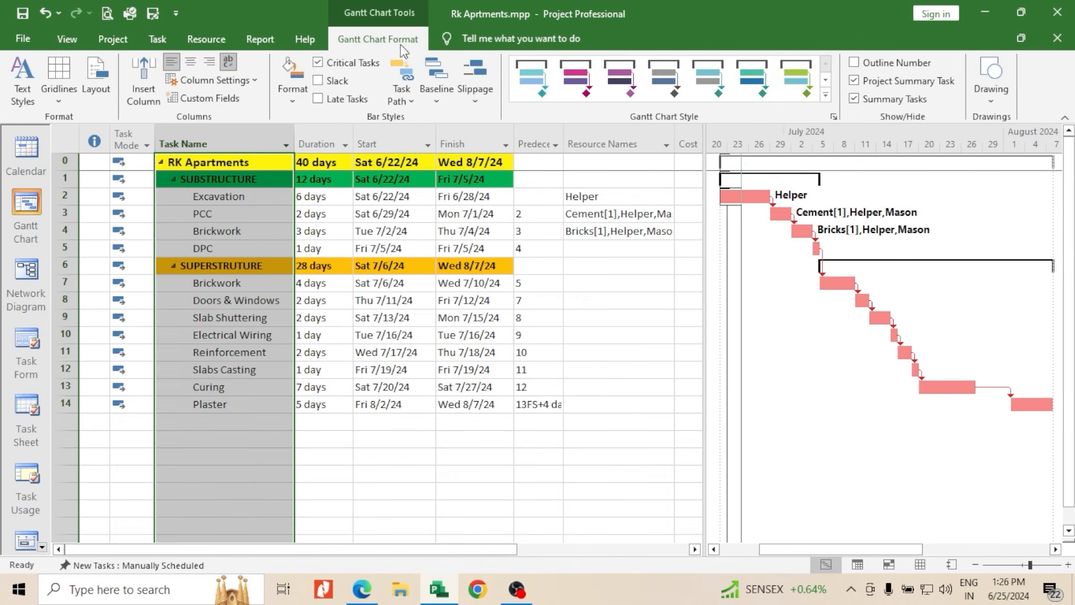
click(855, 62)
click(610, 335)
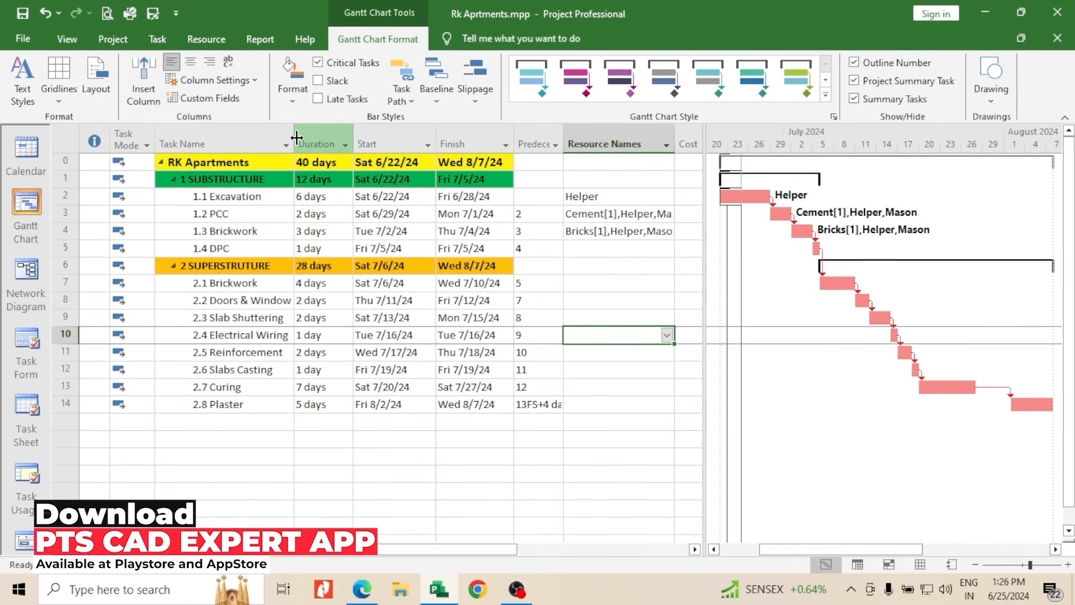
drag(297, 137, 291, 140)
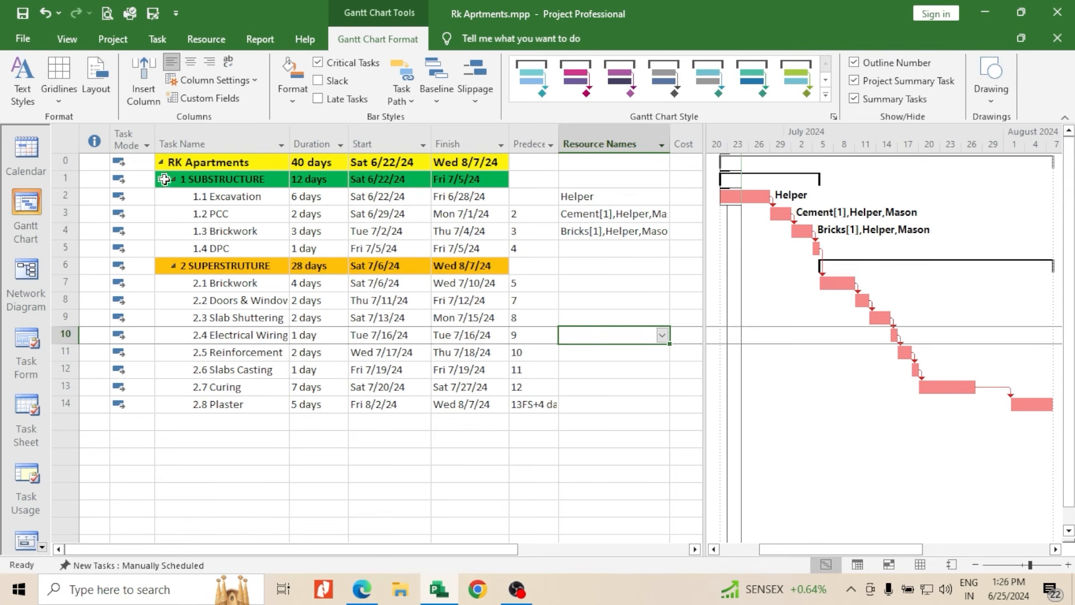
scroll(576, 315, down, 3)
scroll(476, 309, up, 3)
drag(509, 144, 523, 147)
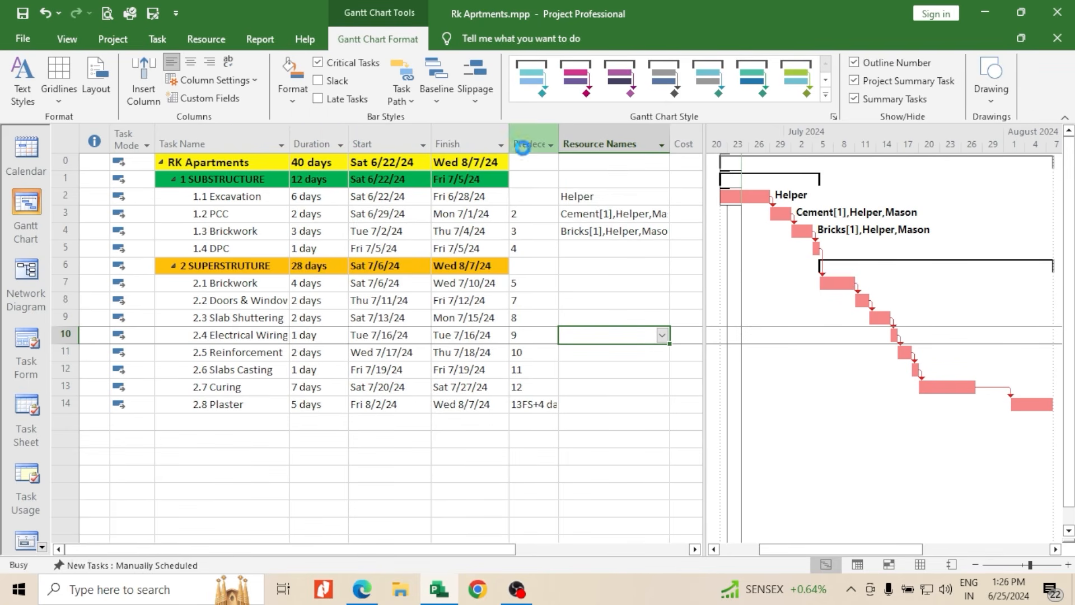
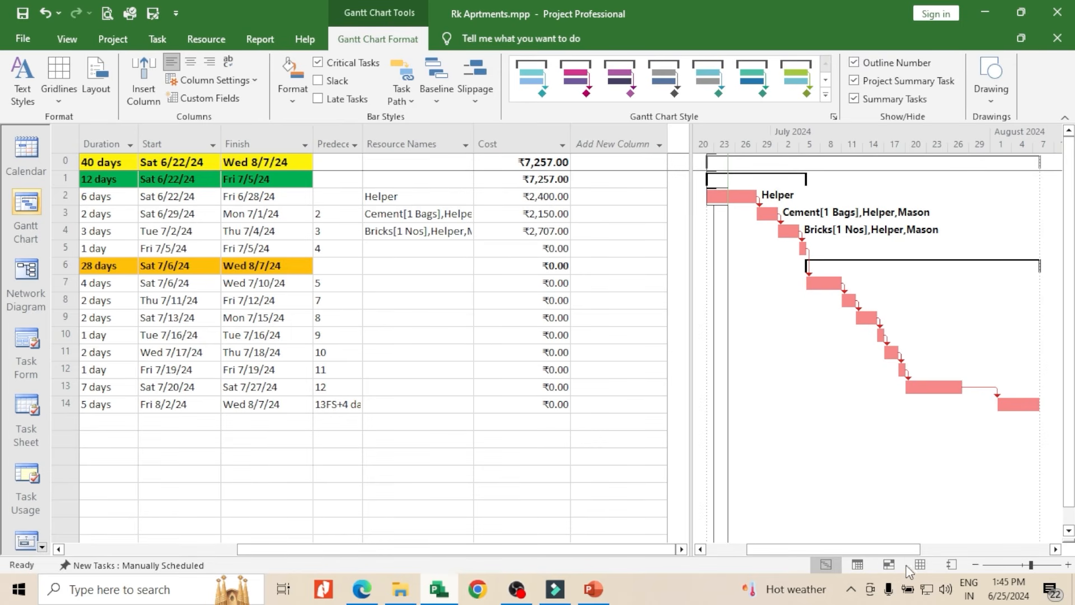
Review the standard rates in the Resource Sheet and compare them with the task costs in the Gantt Chart table
click(920, 569)
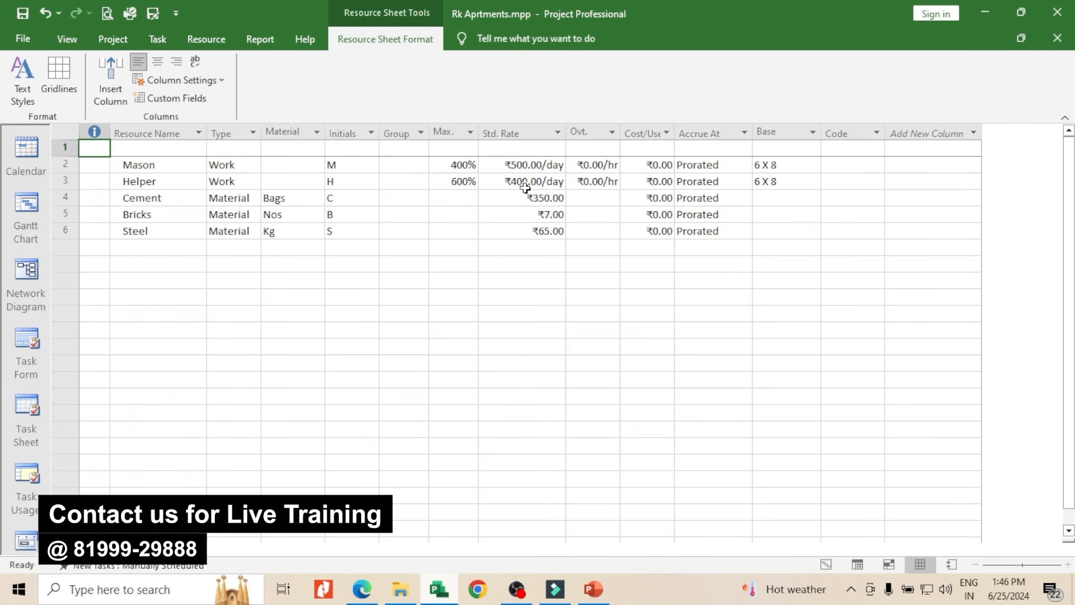
click(827, 566)
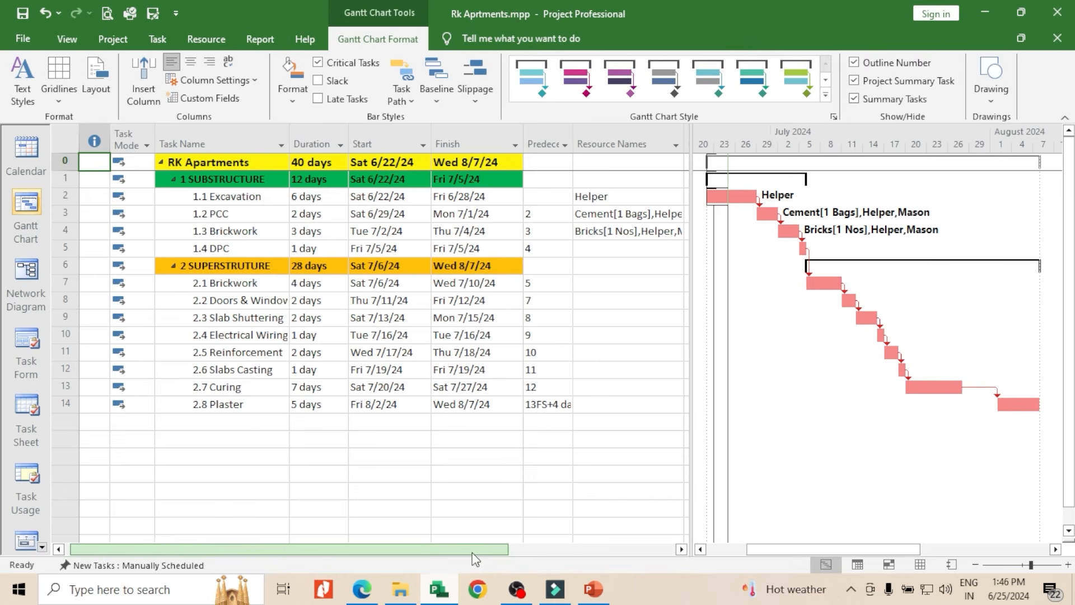
drag(473, 547, 644, 567)
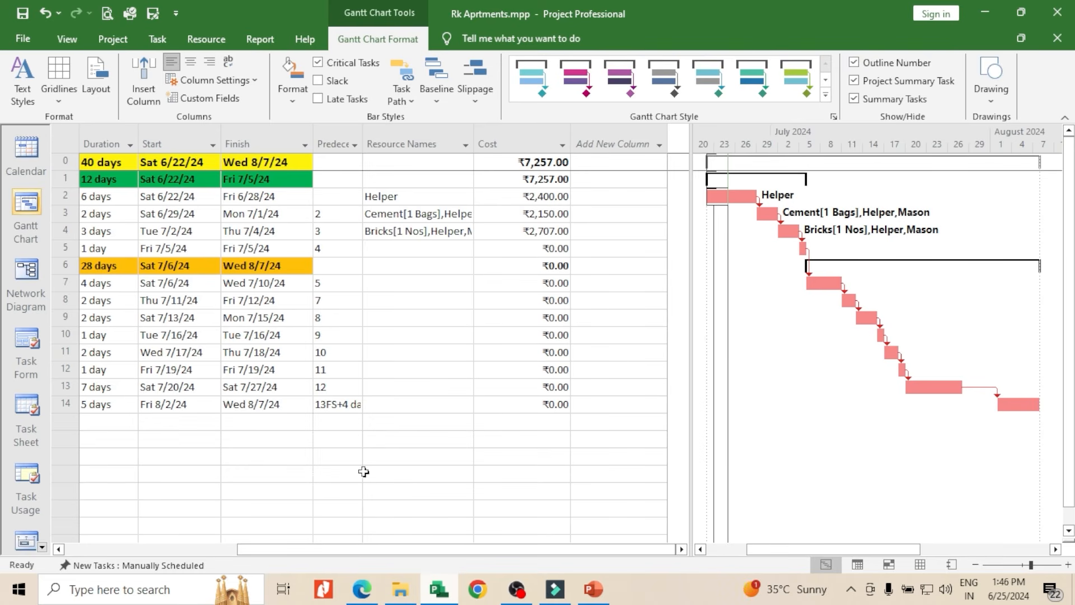
scroll(368, 552, left, 3)
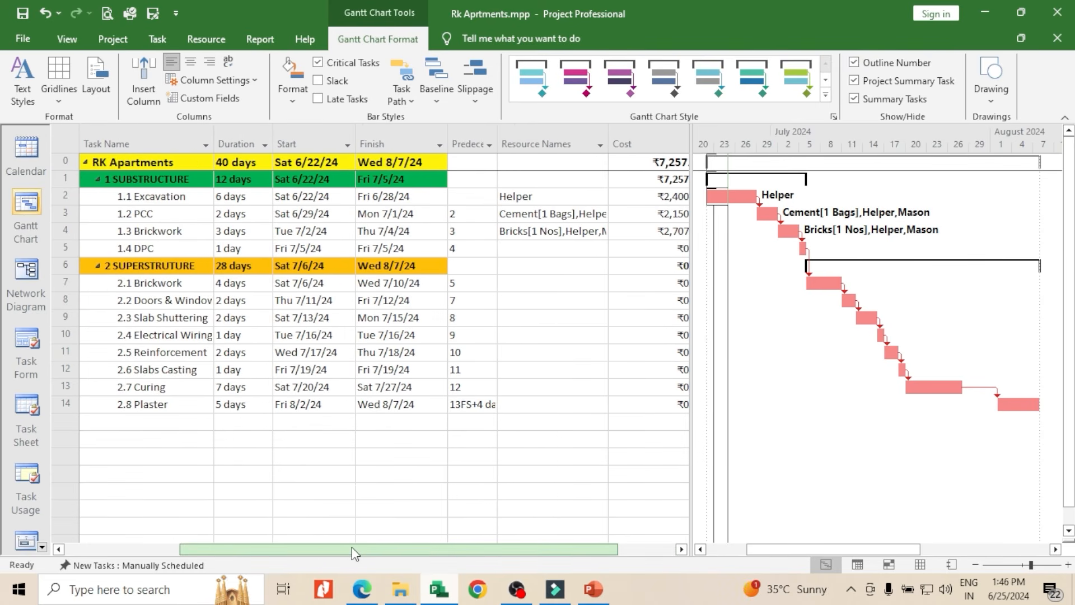
scroll(354, 553, right, 3)
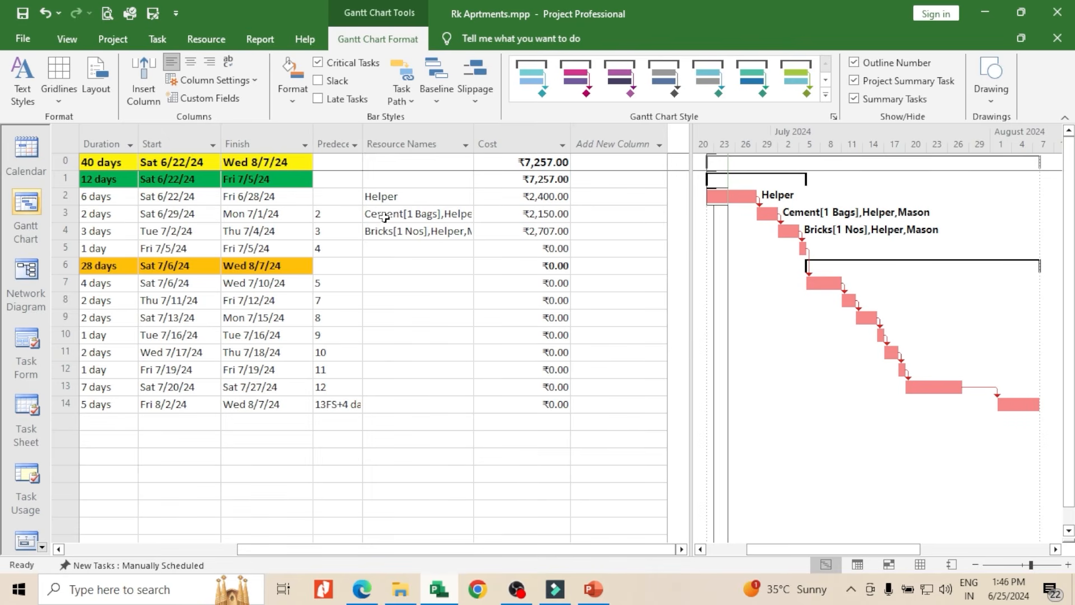
Widen the Resource Names column to fit its entries and hide the Cost column of the task table
drag(476, 140, 515, 145)
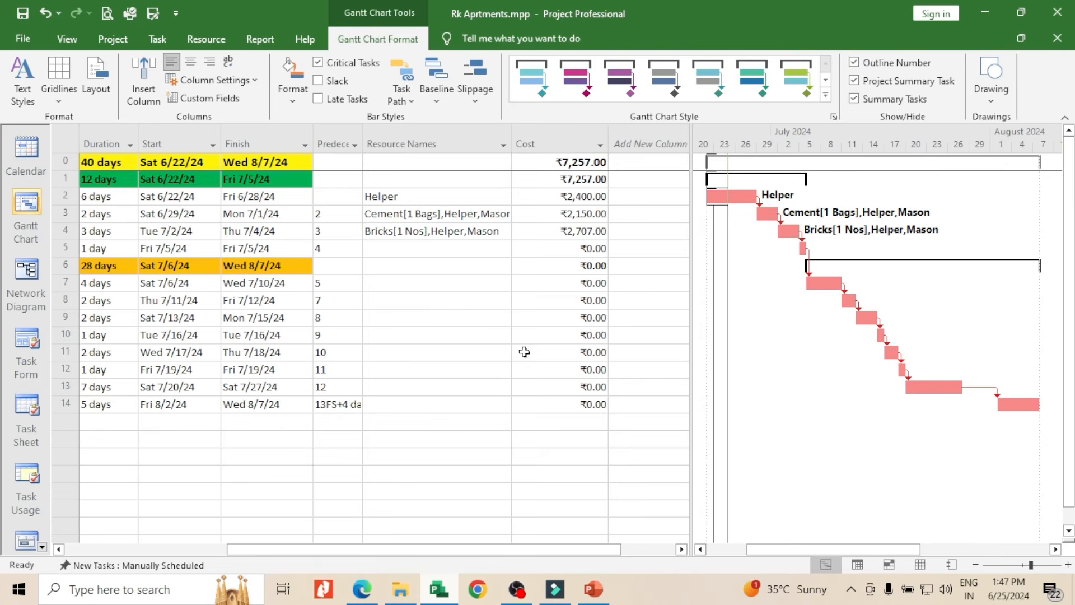
right_click(568, 137)
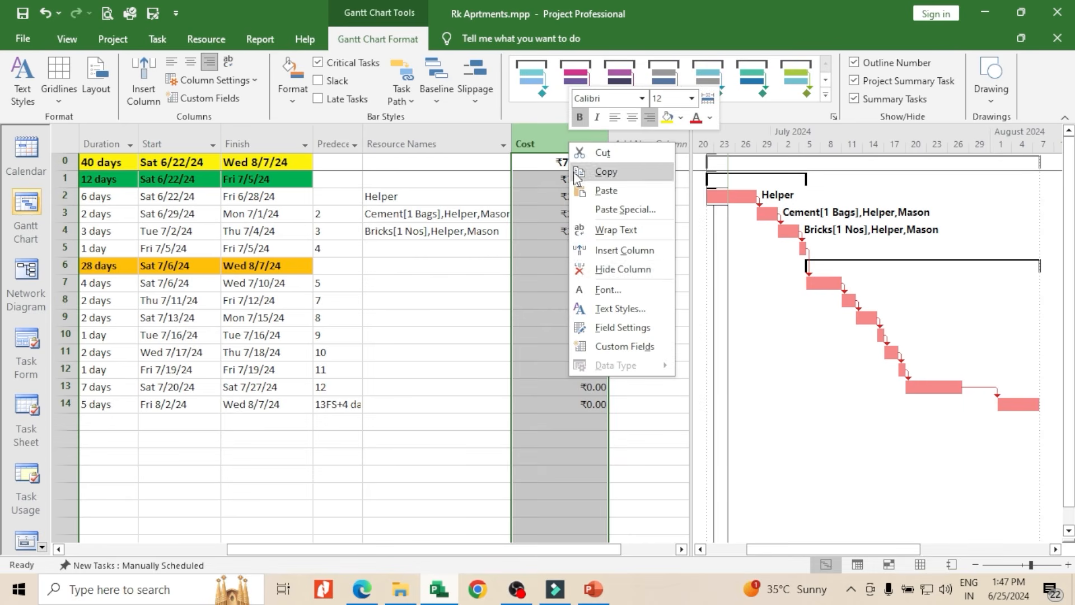
click(601, 268)
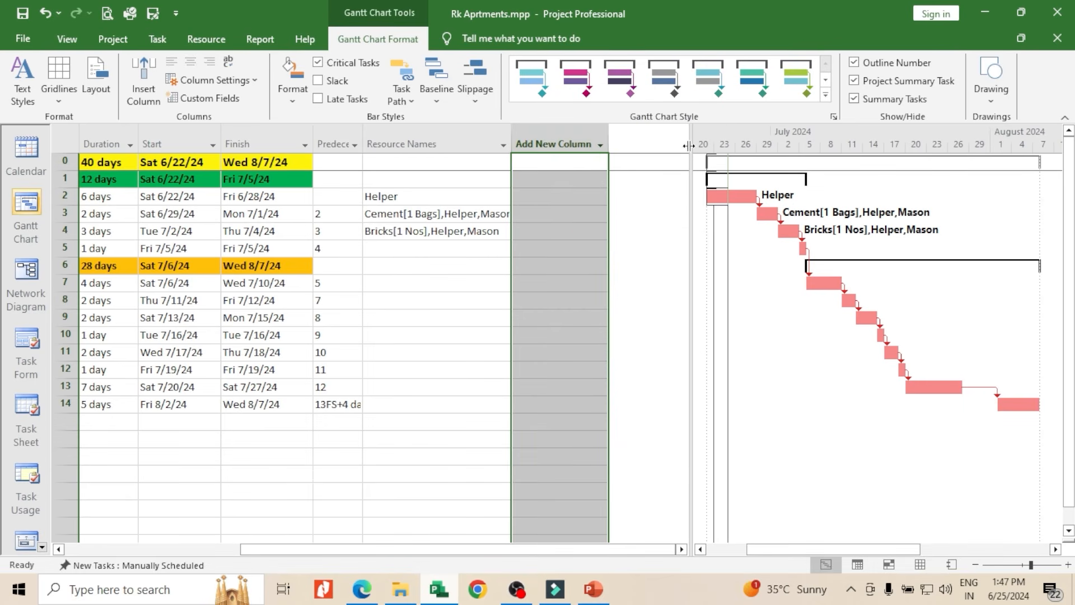
drag(689, 147, 518, 219)
drag(401, 550, 272, 550)
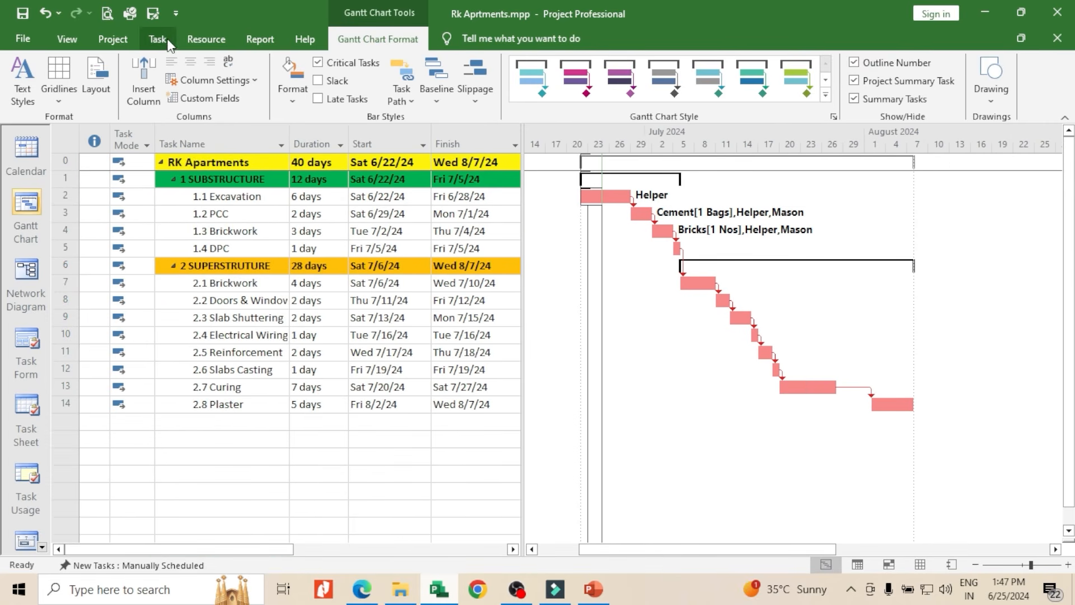
Check the project statistics for current, baseline and actual dates, duration, work and cost, and close them
click(113, 39)
click(191, 84)
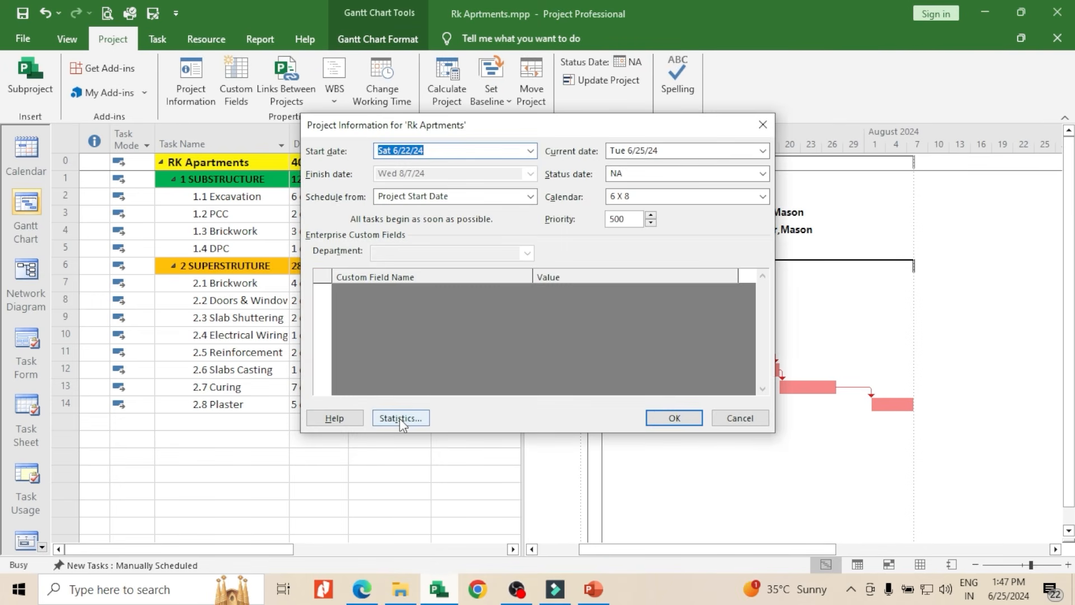
click(399, 419)
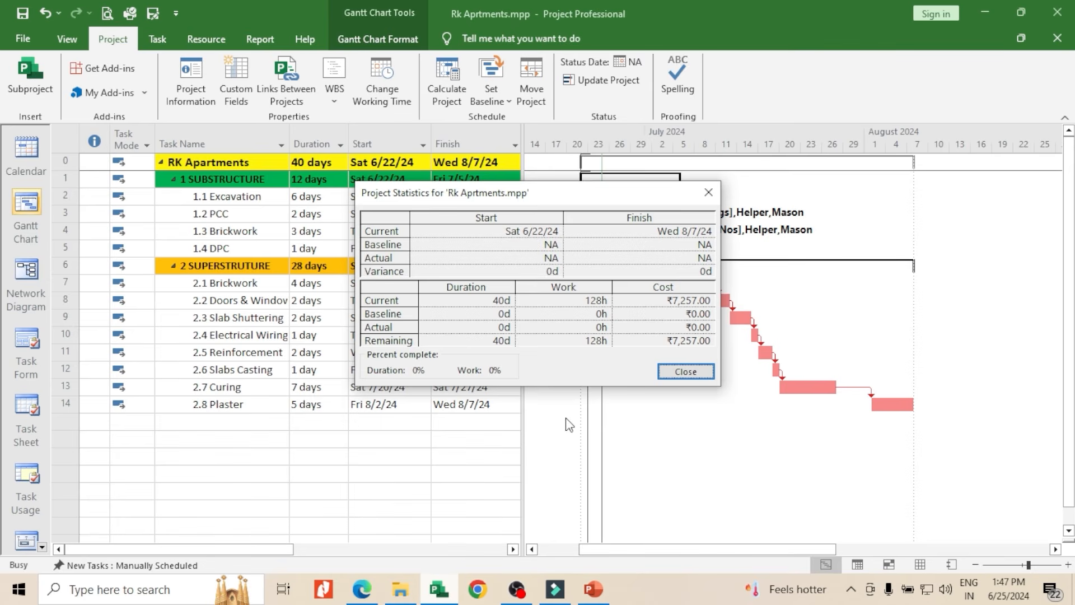
drag(560, 198, 754, 194)
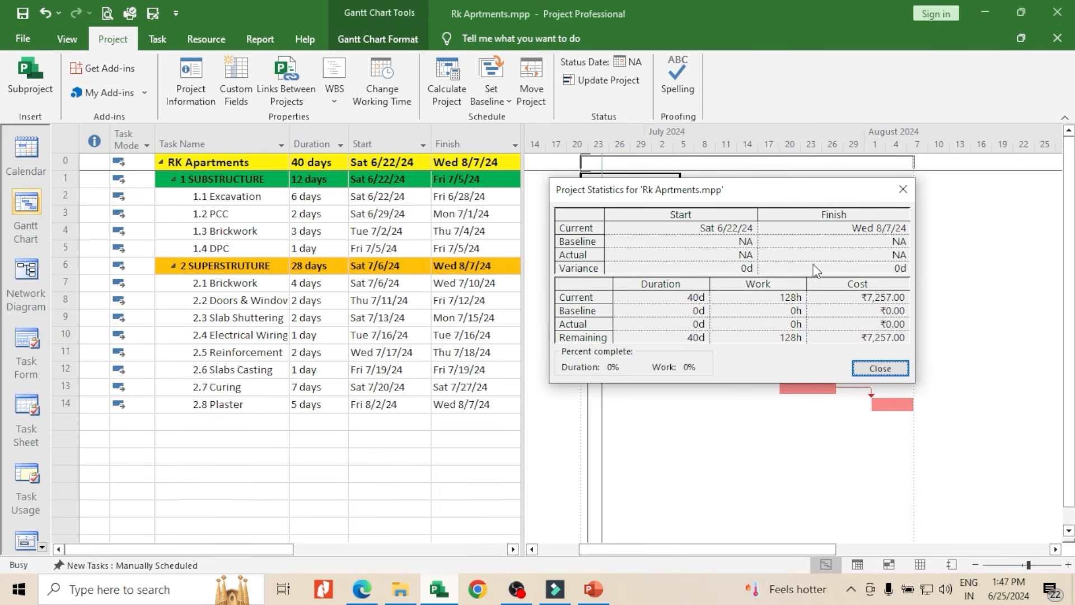
click(902, 189)
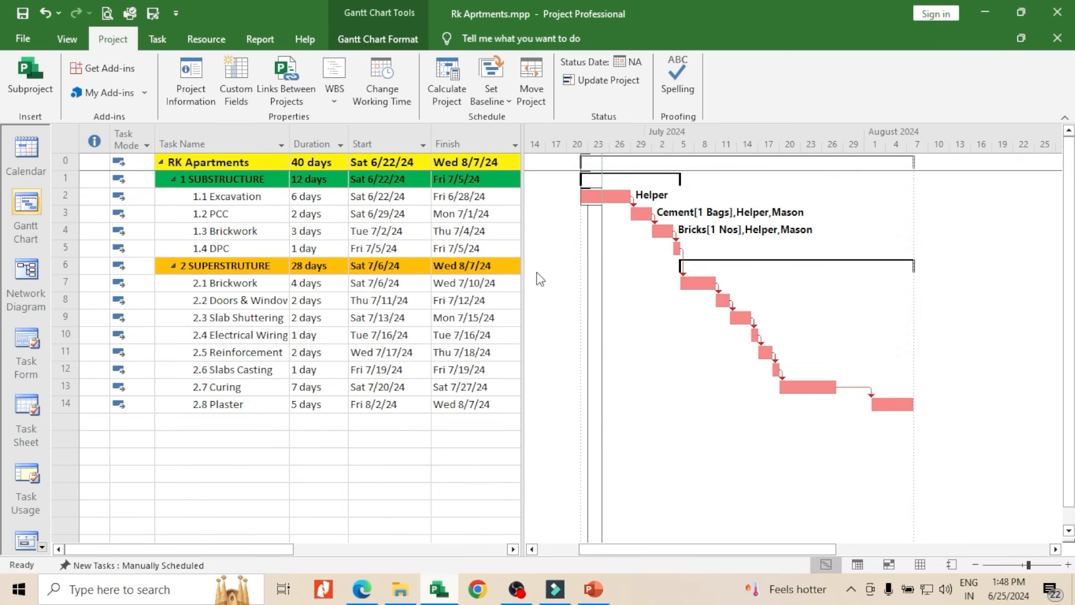
drag(589, 549, 548, 549)
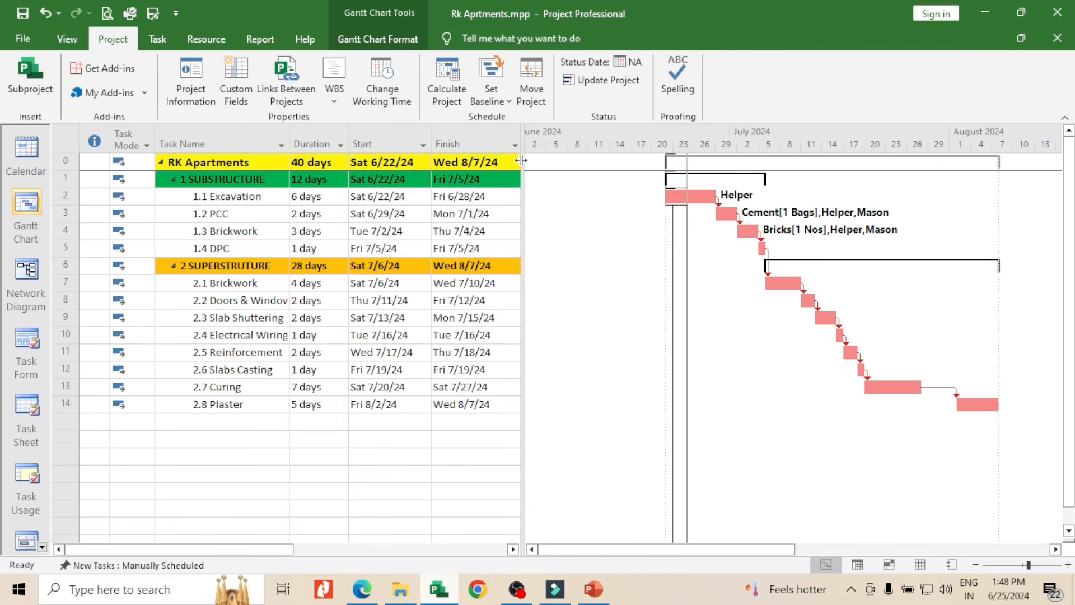
drag(521, 161, 631, 160)
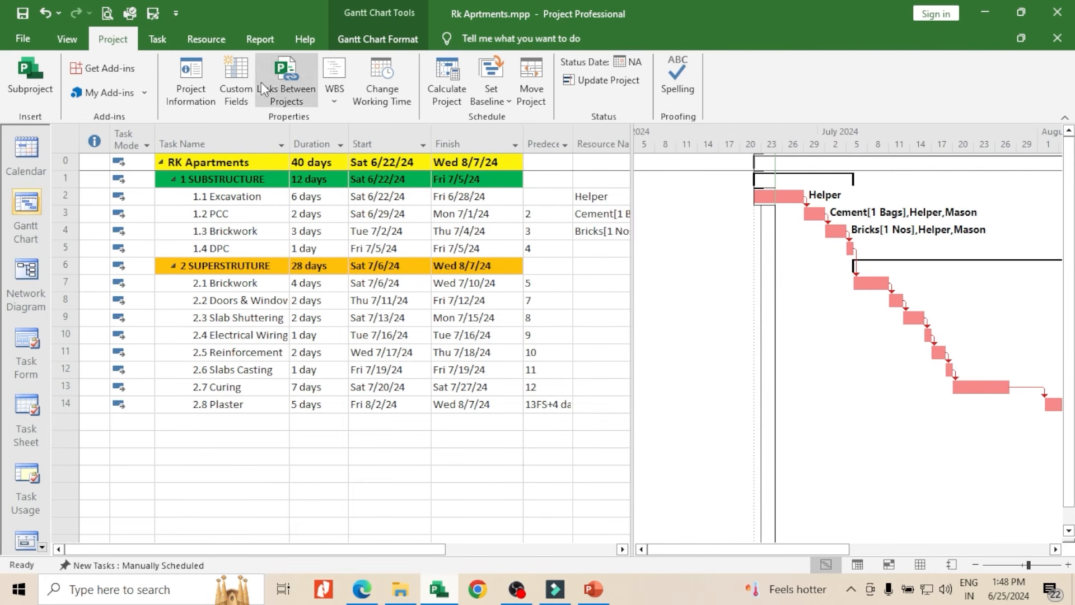
click(66, 40)
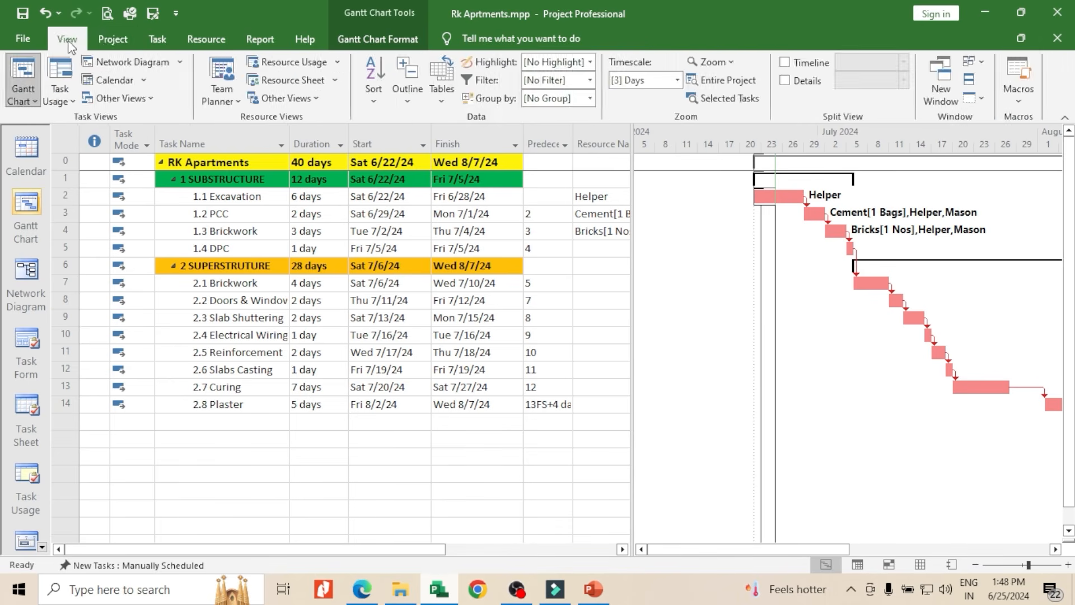
click(112, 39)
click(156, 40)
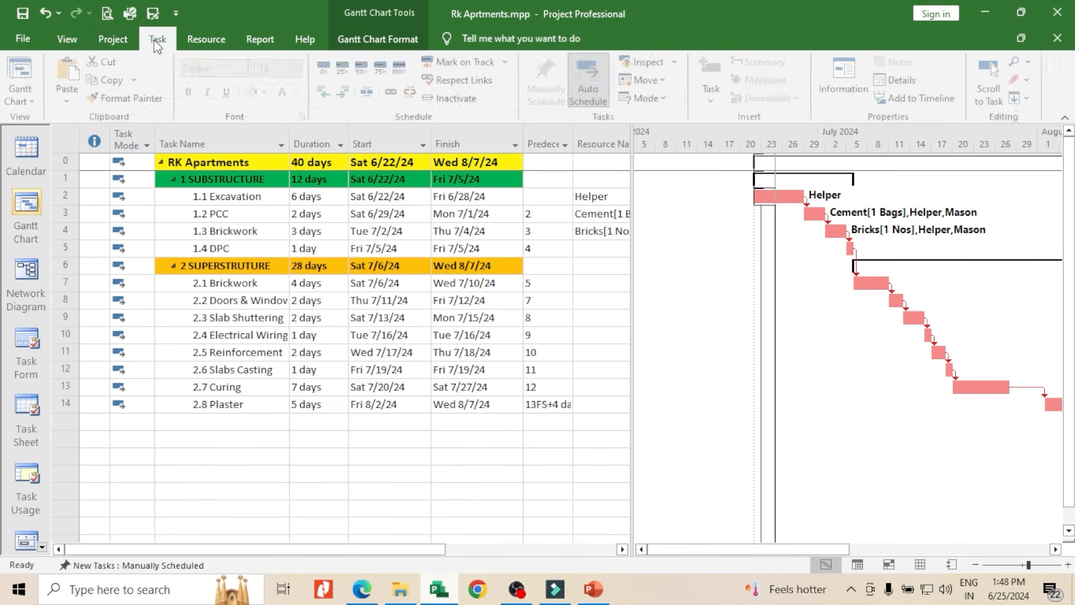
Set the default Baseline for the entire project
click(115, 39)
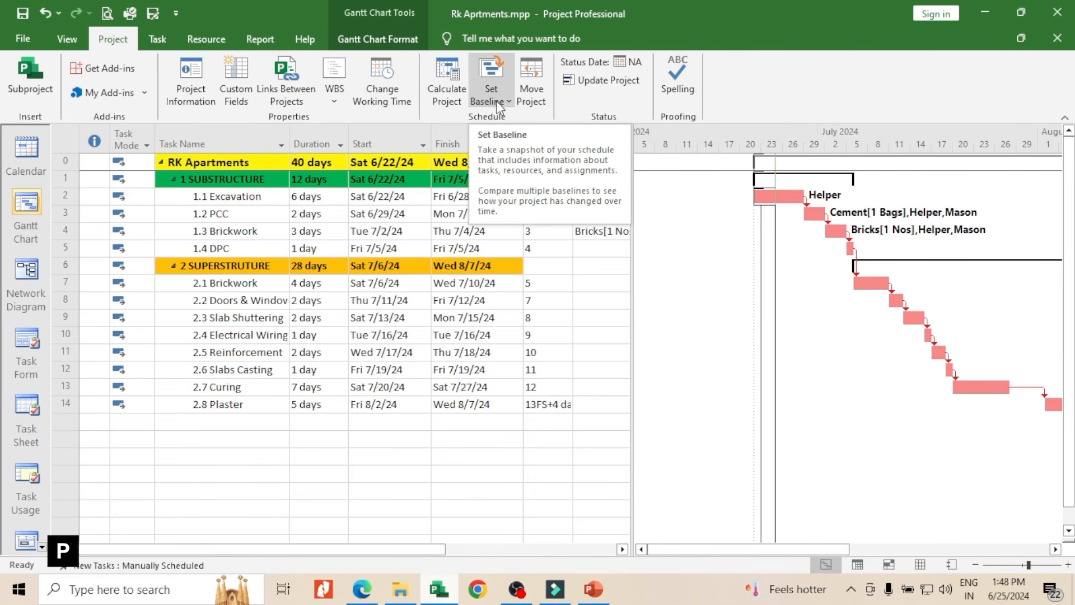
click(511, 104)
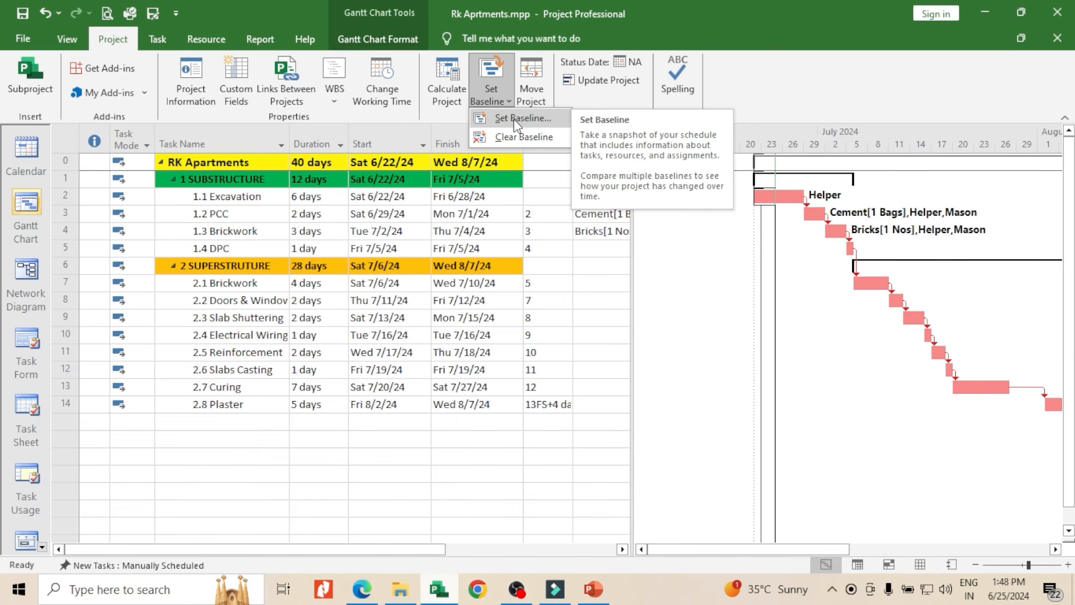
click(513, 119)
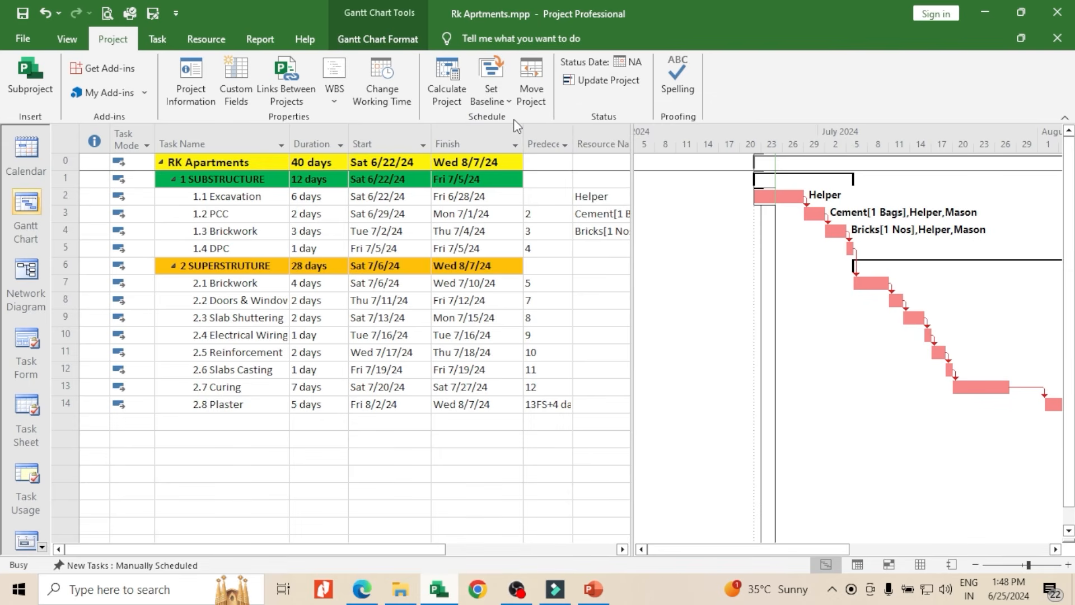
drag(541, 158, 743, 115)
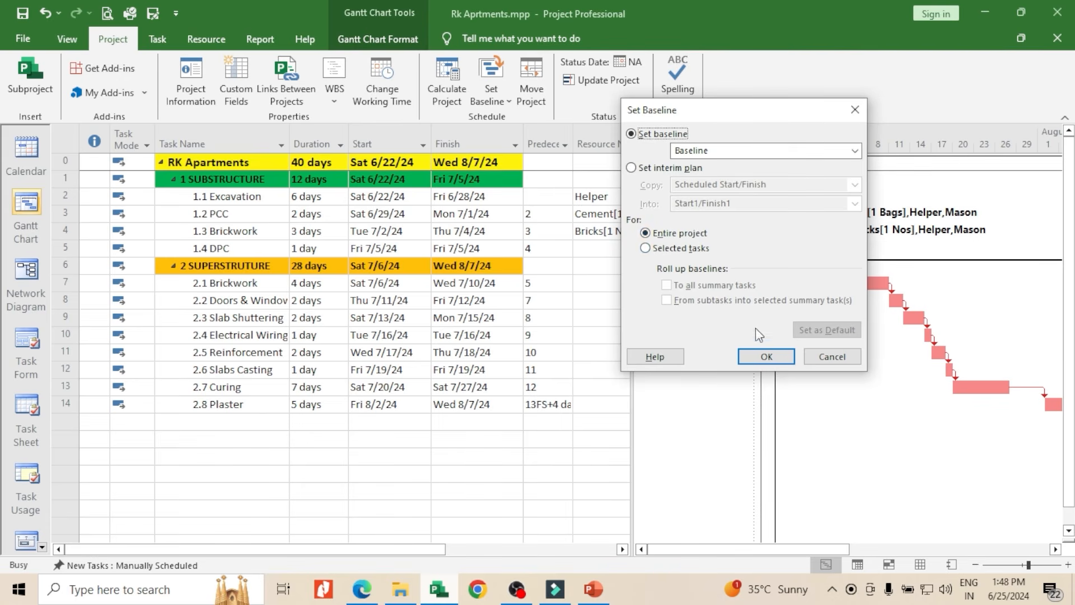
click(766, 361)
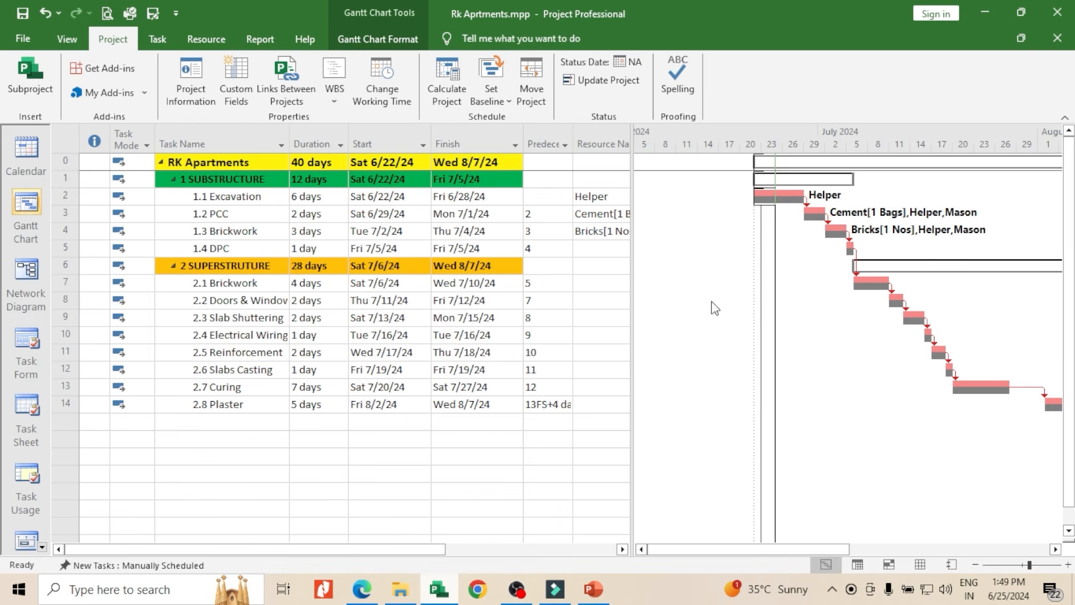
Inspect the baseline bars in the Gantt chart and compare baseline with current values in the project statistics
drag(761, 549, 801, 546)
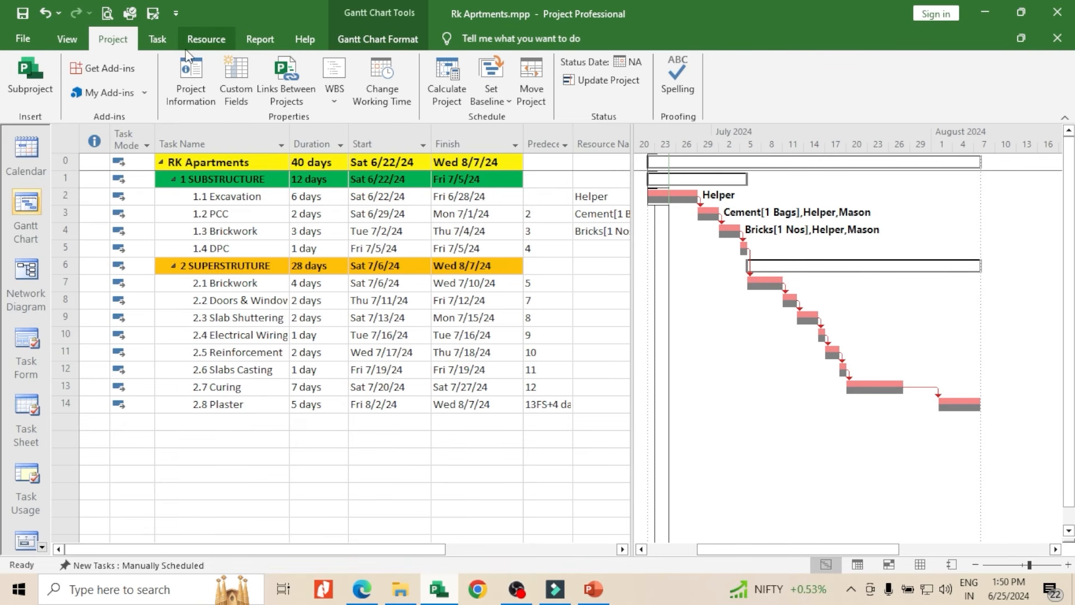
click(191, 89)
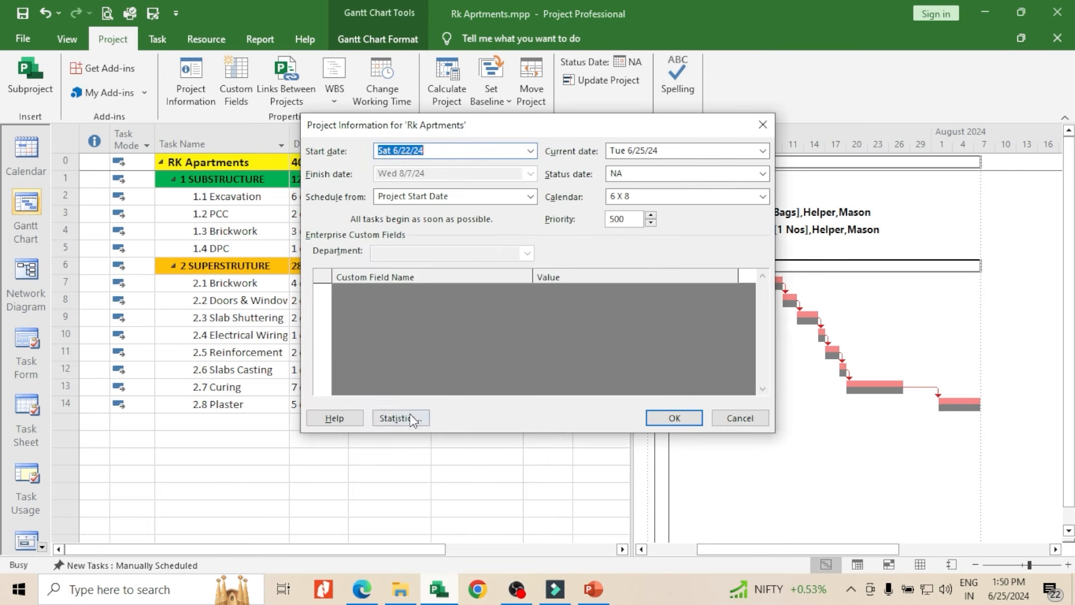
click(411, 419)
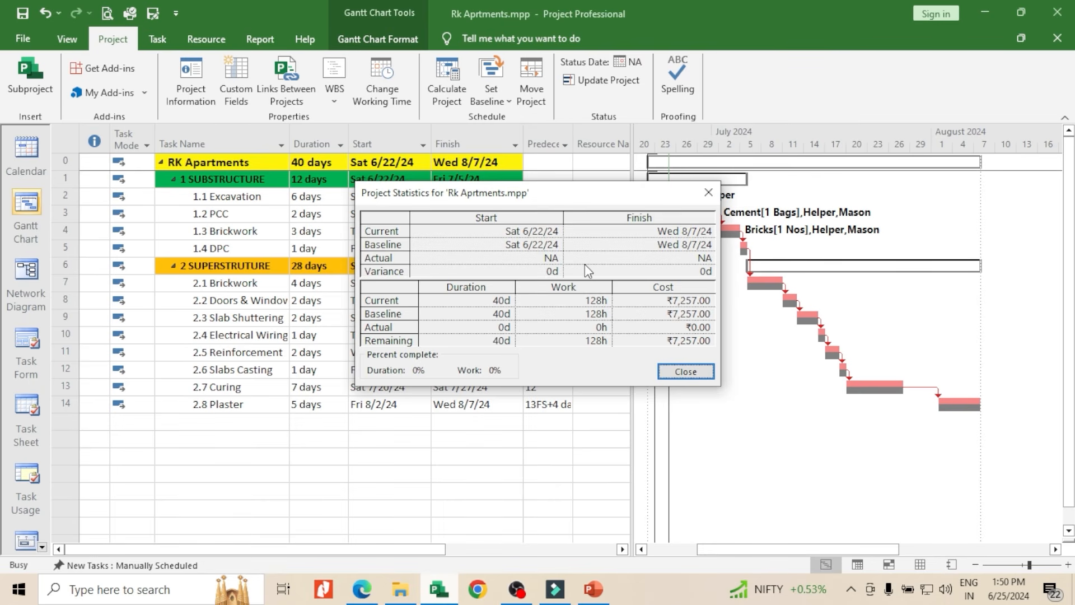
click(685, 372)
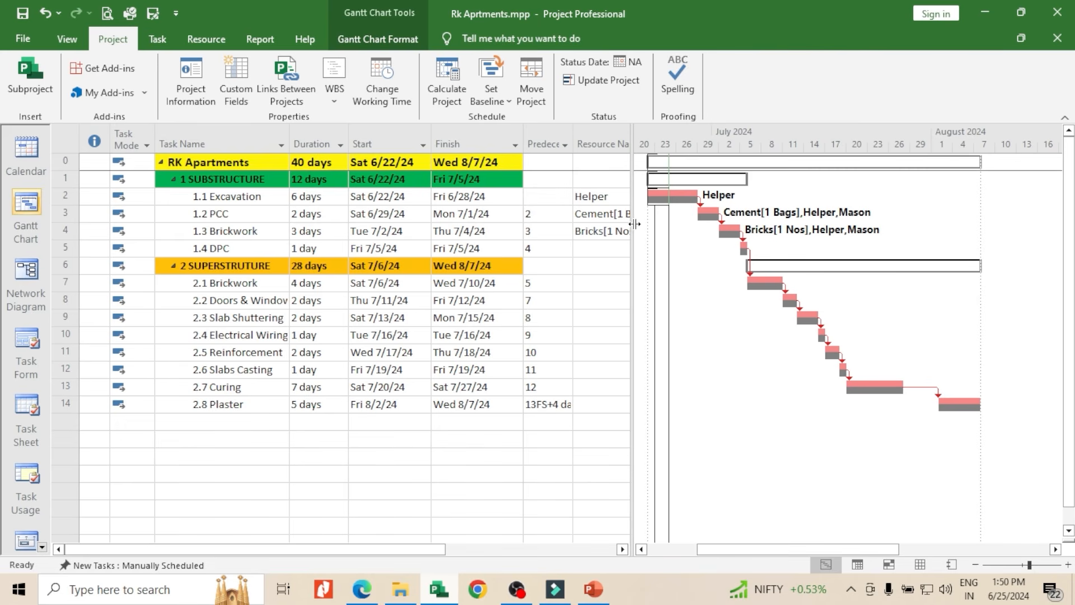
drag(634, 228, 654, 230)
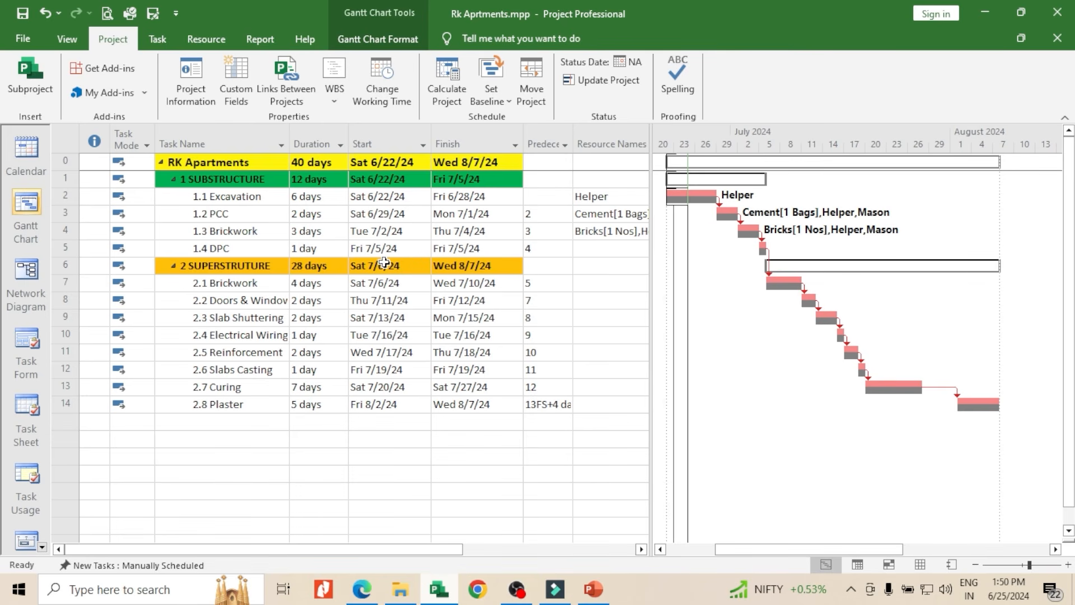
scroll(384, 263, down, 1)
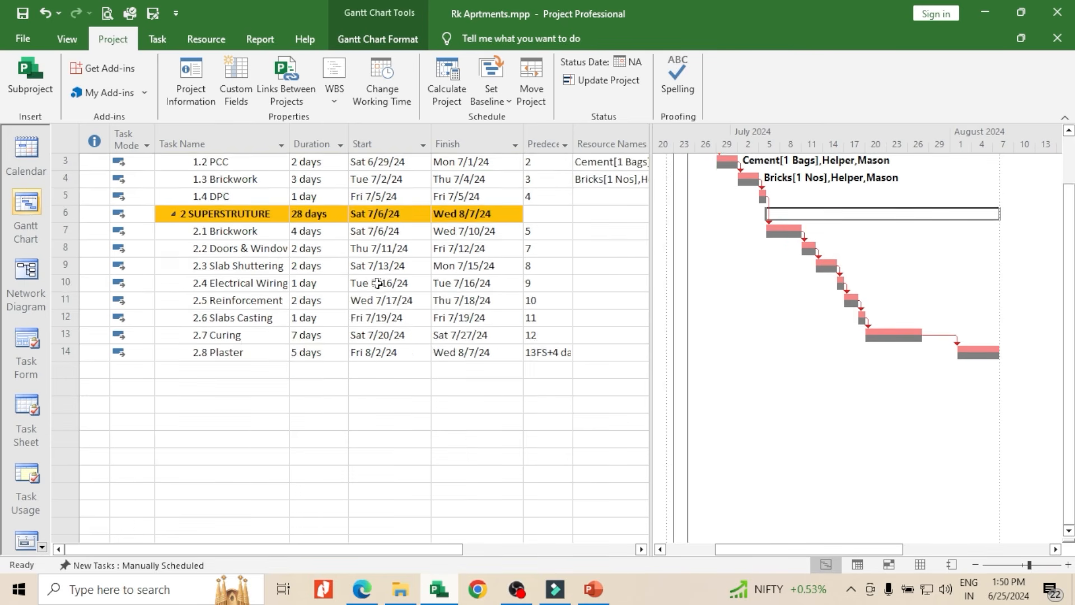
scroll(377, 282, up, 1)
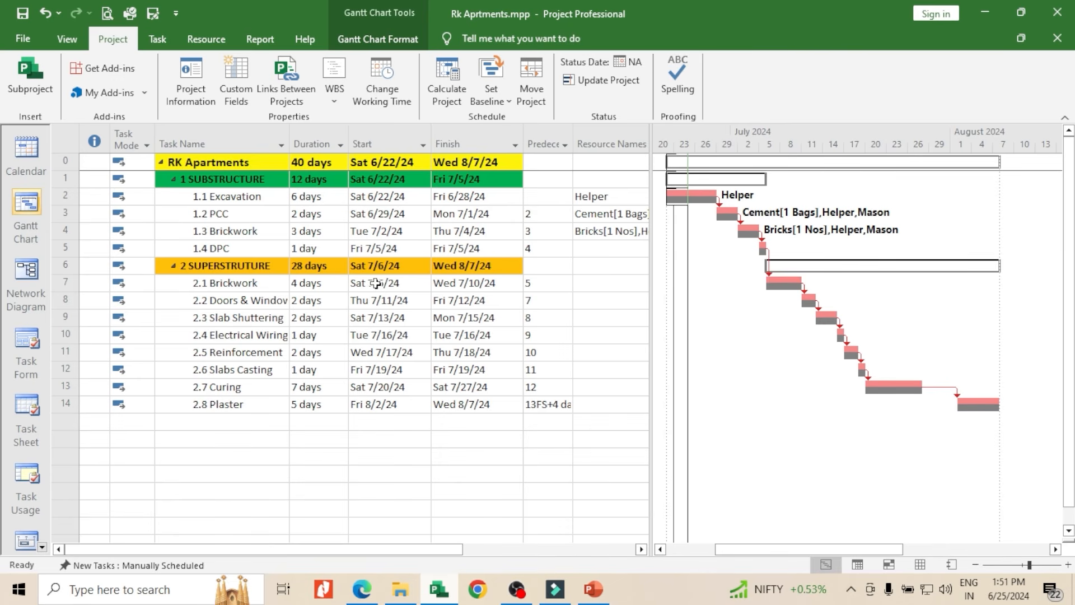
Raise the progress of the Excavation task under SUBSTRUCTURE through 25%, 50% and 75% to 100% complete
click(157, 40)
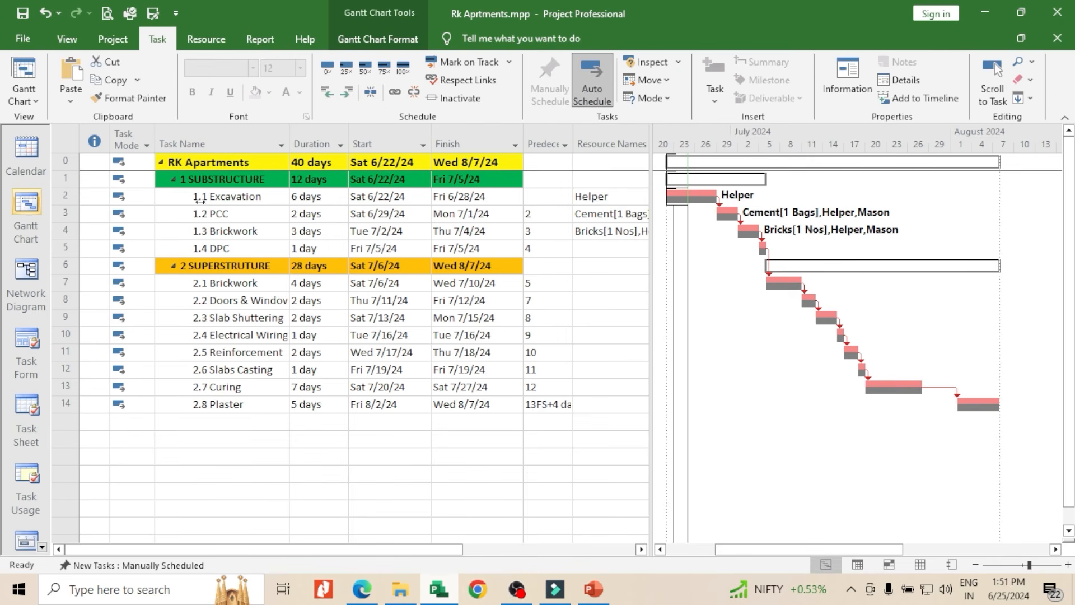
click(234, 197)
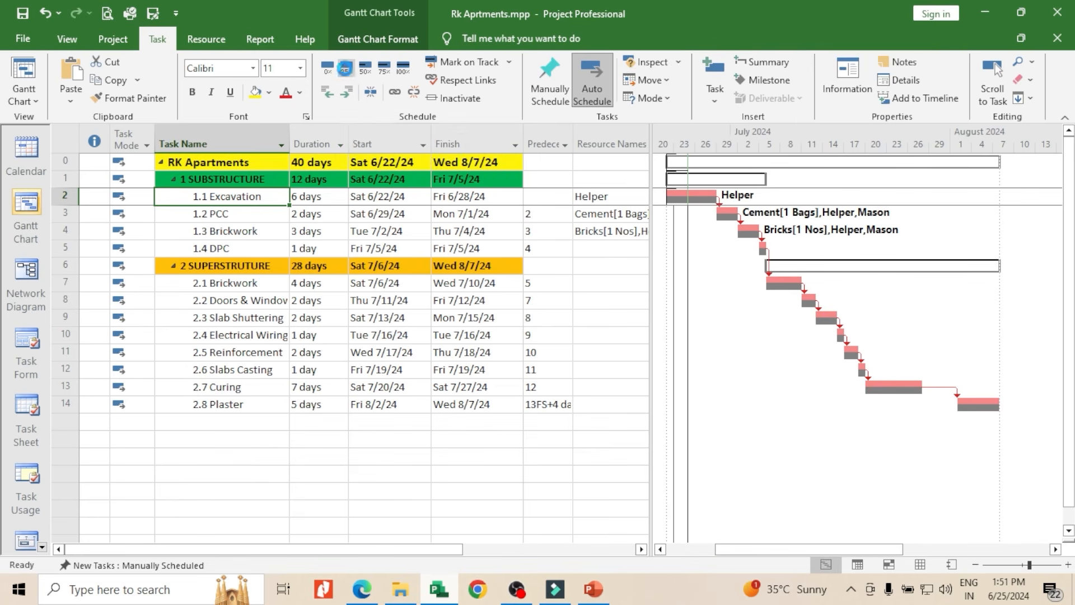
click(344, 69)
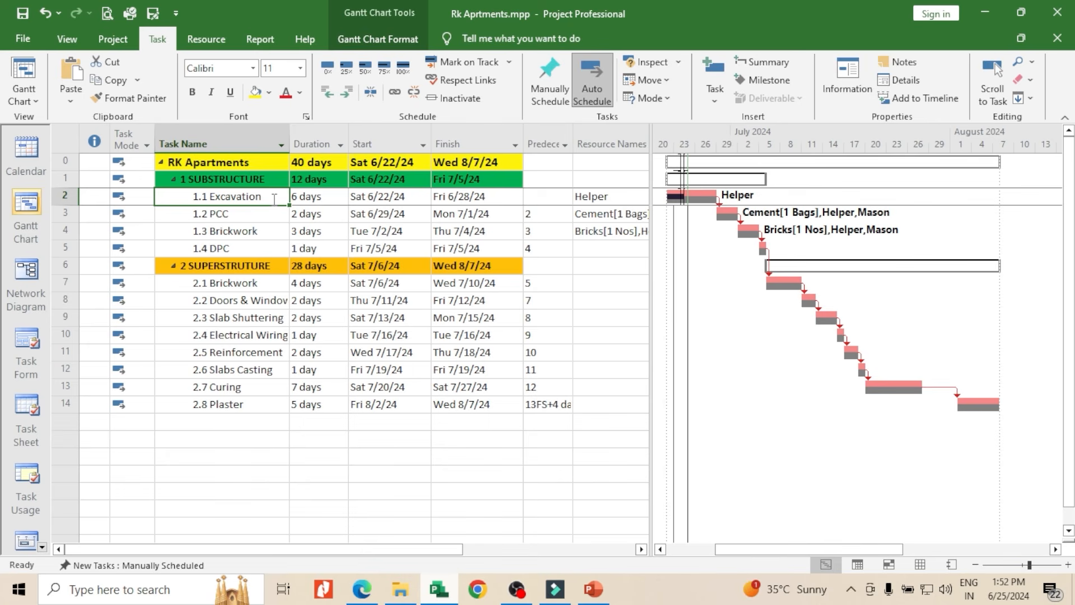
click(365, 67)
click(383, 68)
click(402, 68)
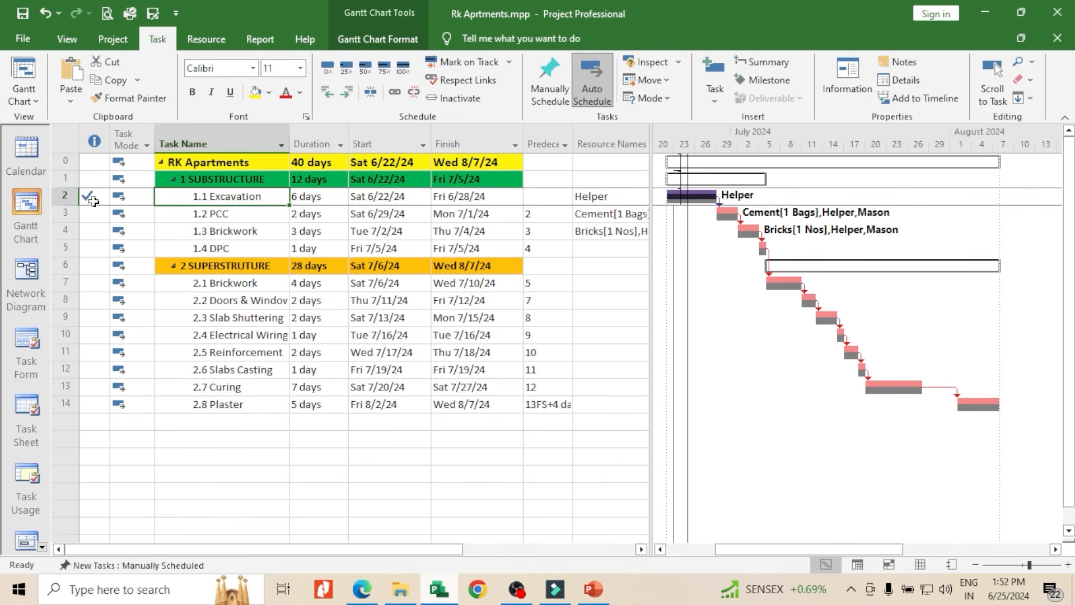
mouse_move(93, 200)
Mark the PCC task under SUBSTRUCTURE as 50% complete and select the Brickwork task below it
click(239, 214)
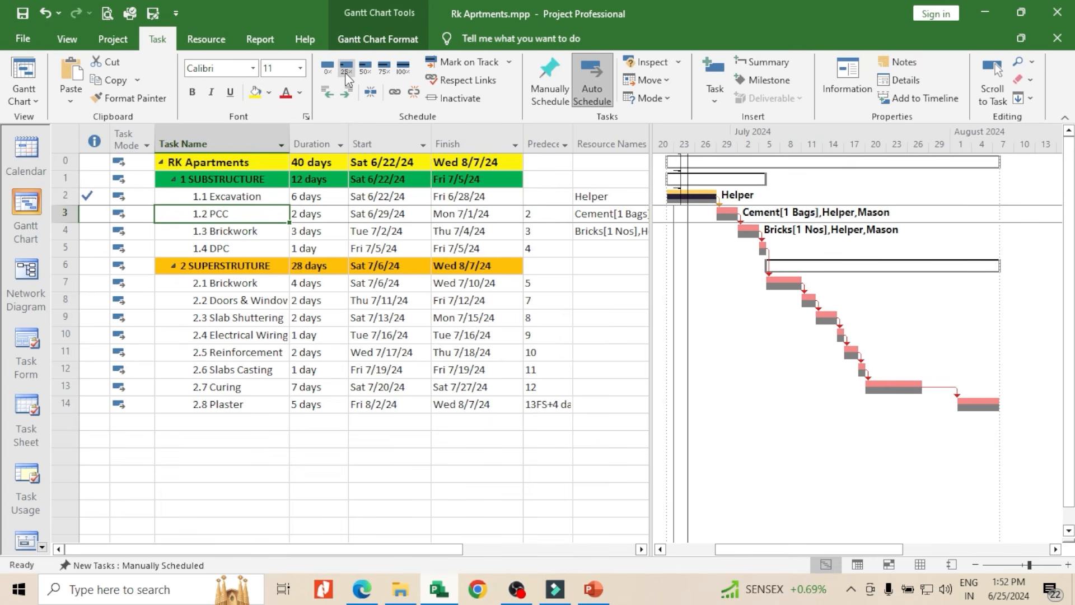
click(364, 70)
click(270, 235)
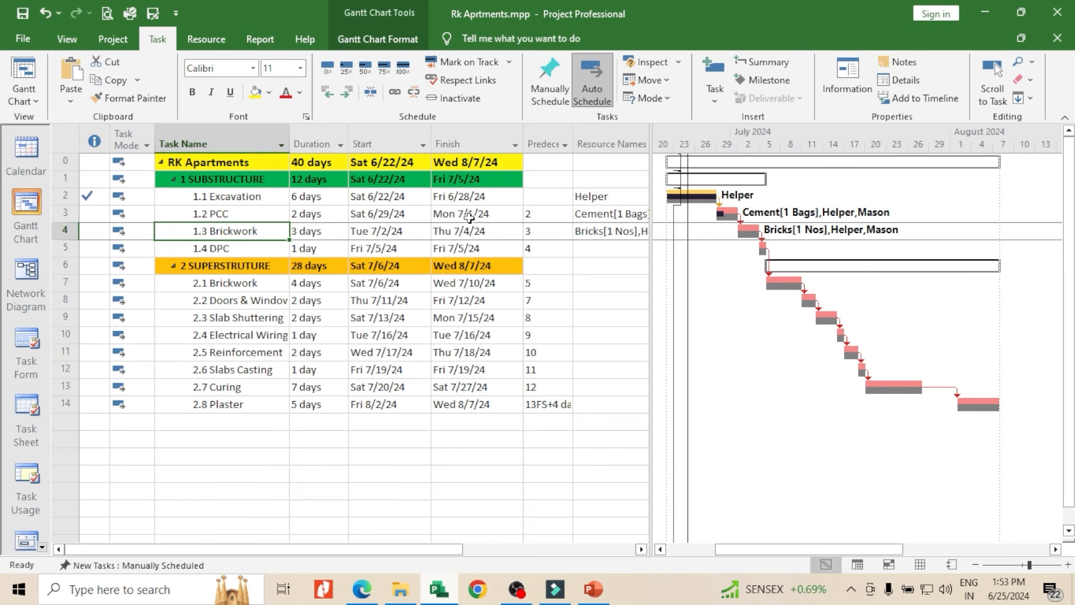
Raise the progress of the PCC task under SUBSTRUCTURE through 75% to 100% complete
click(262, 213)
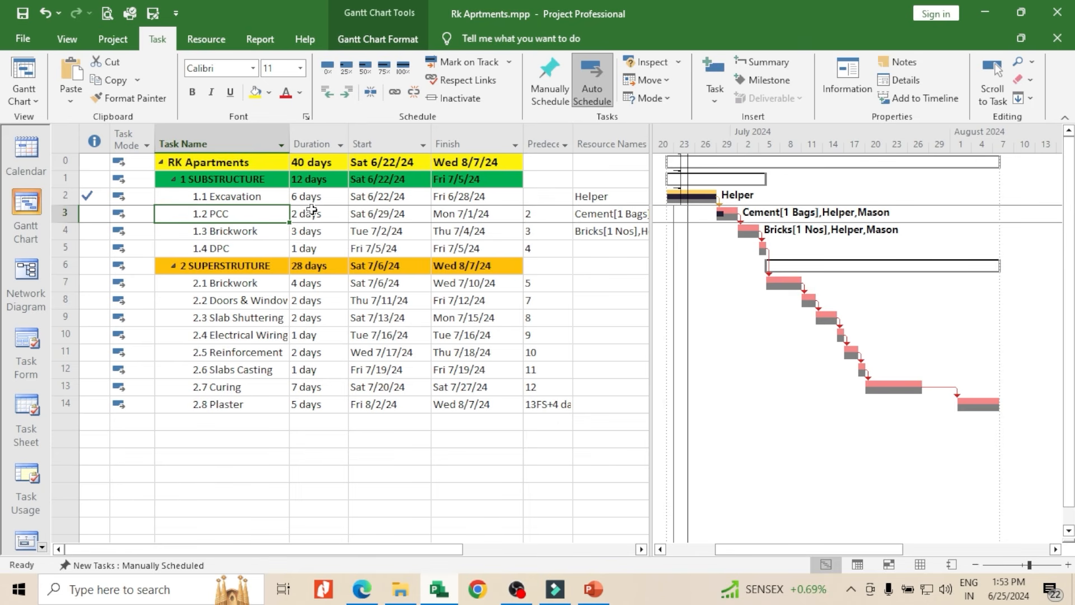
click(385, 71)
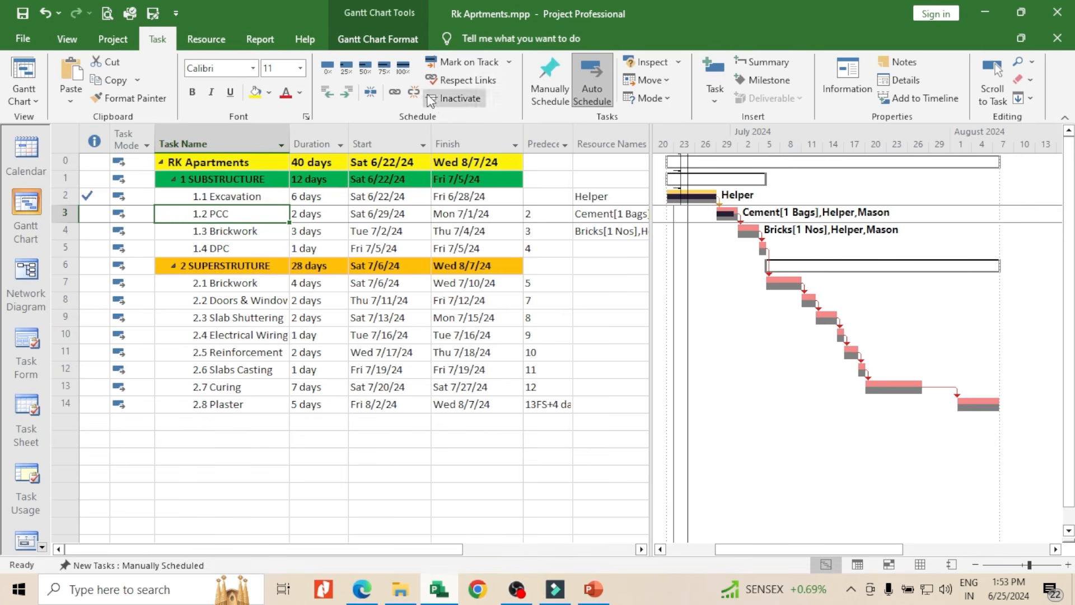
click(403, 67)
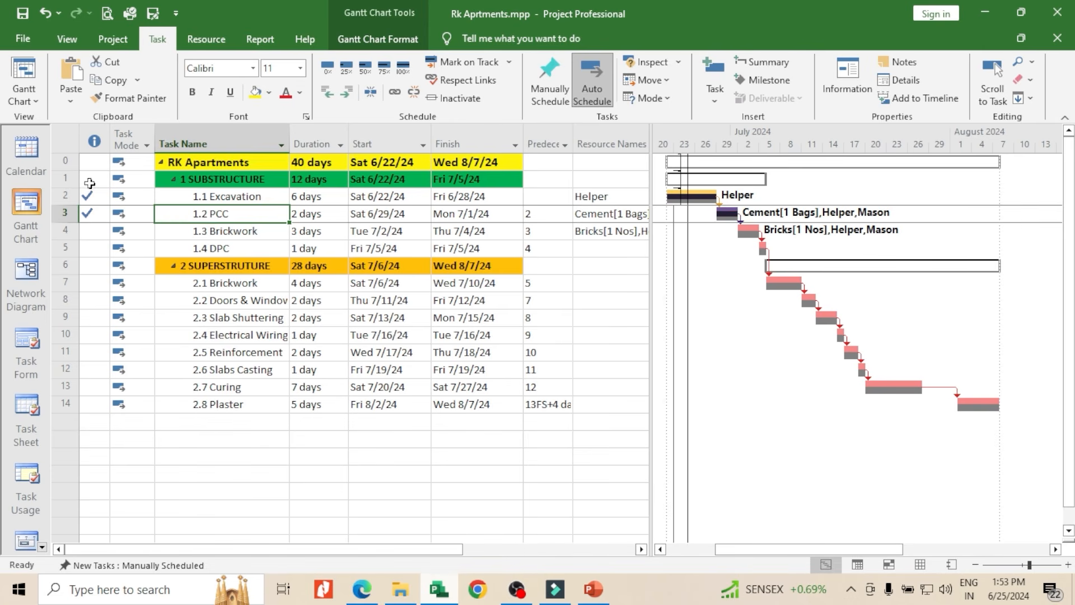
Mark the Brickwork task under SUBSTRUCTURE as 50% complete
click(240, 233)
click(365, 67)
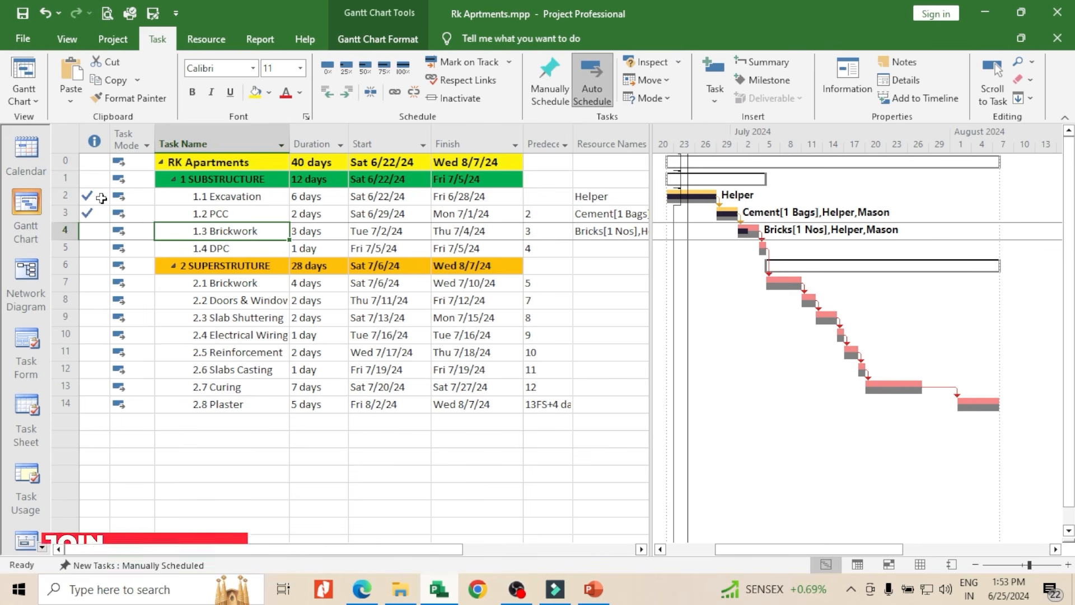
mouse_move(97, 201)
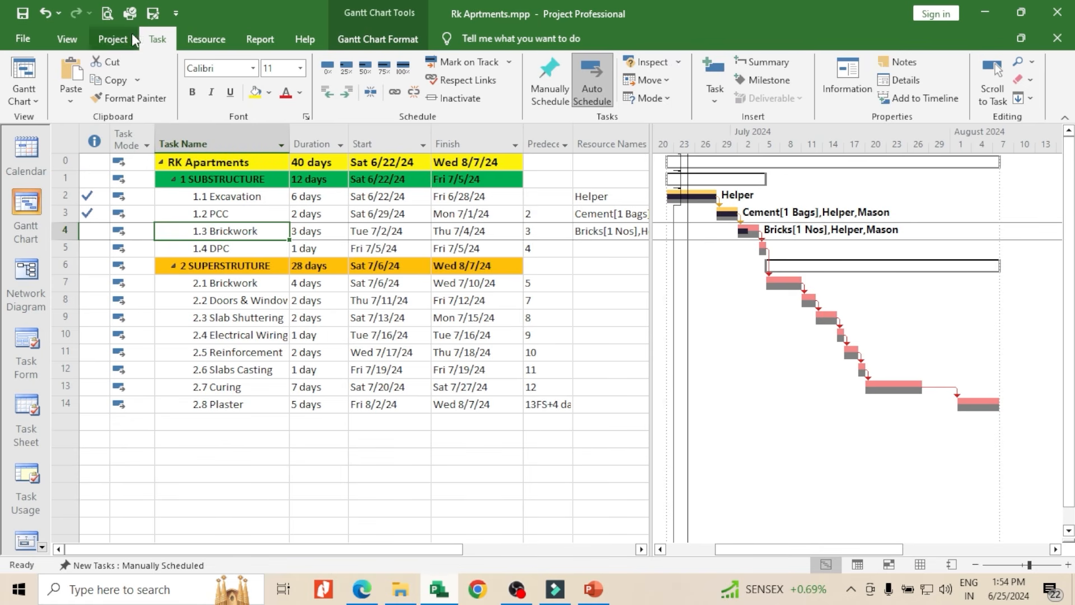
Set the project's status date to Wednesday, July 3, 2024
click(122, 37)
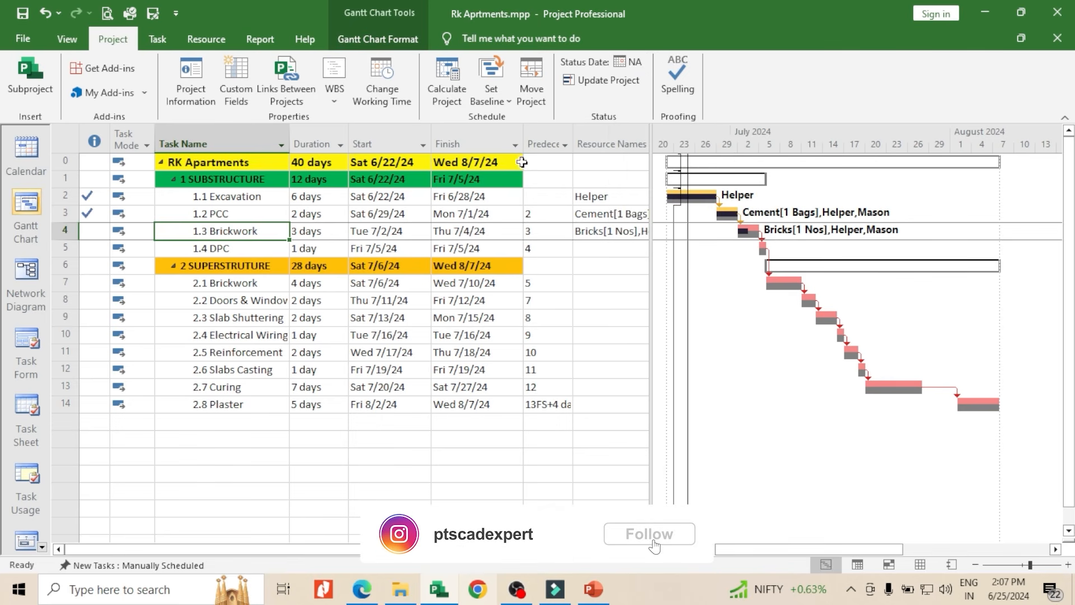
click(633, 65)
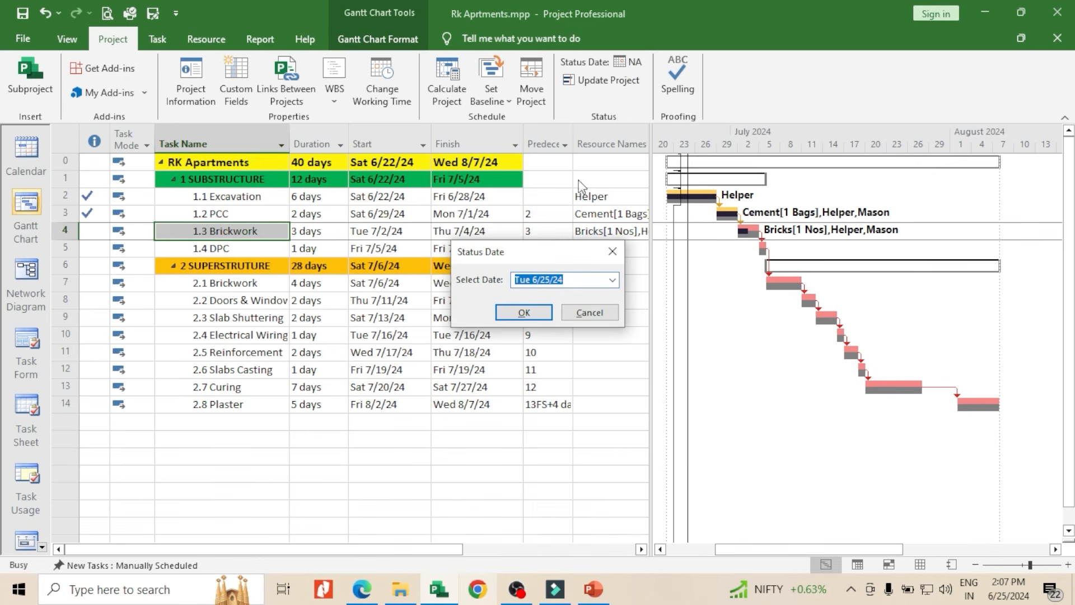
click(613, 280)
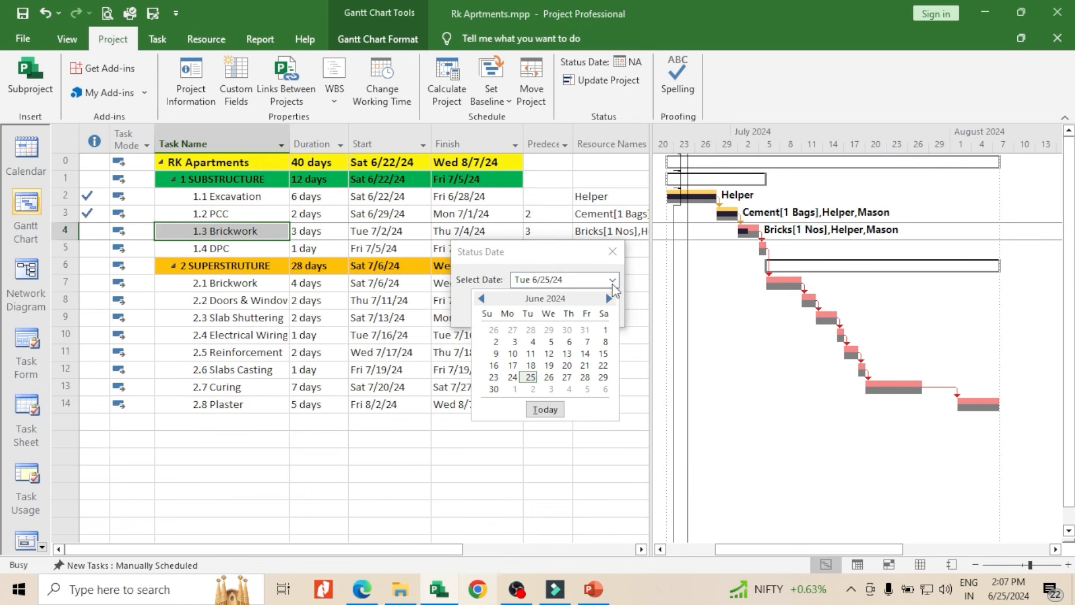
click(609, 301)
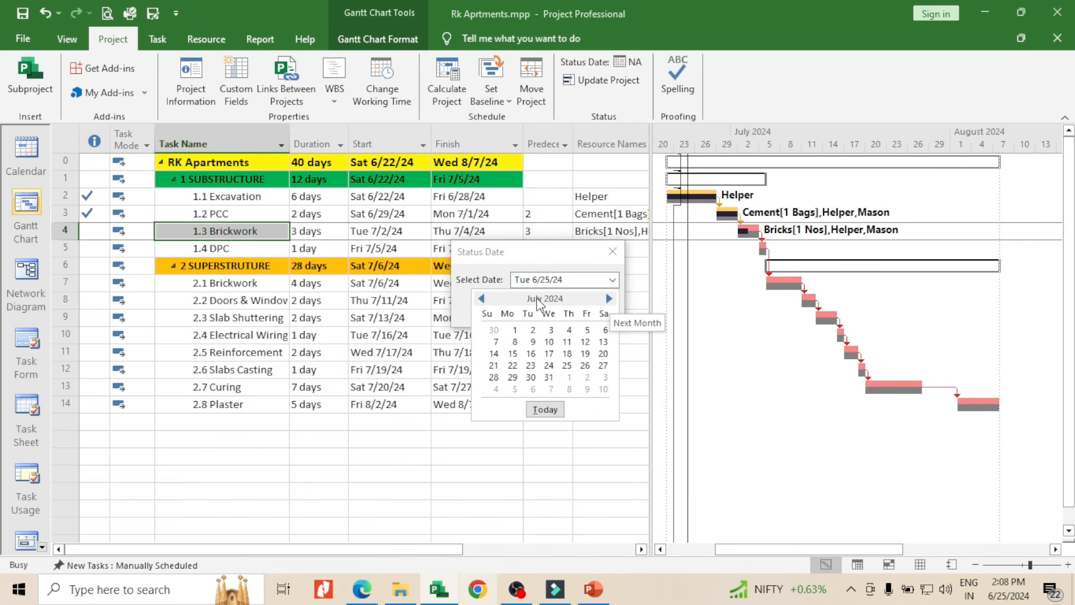
click(551, 332)
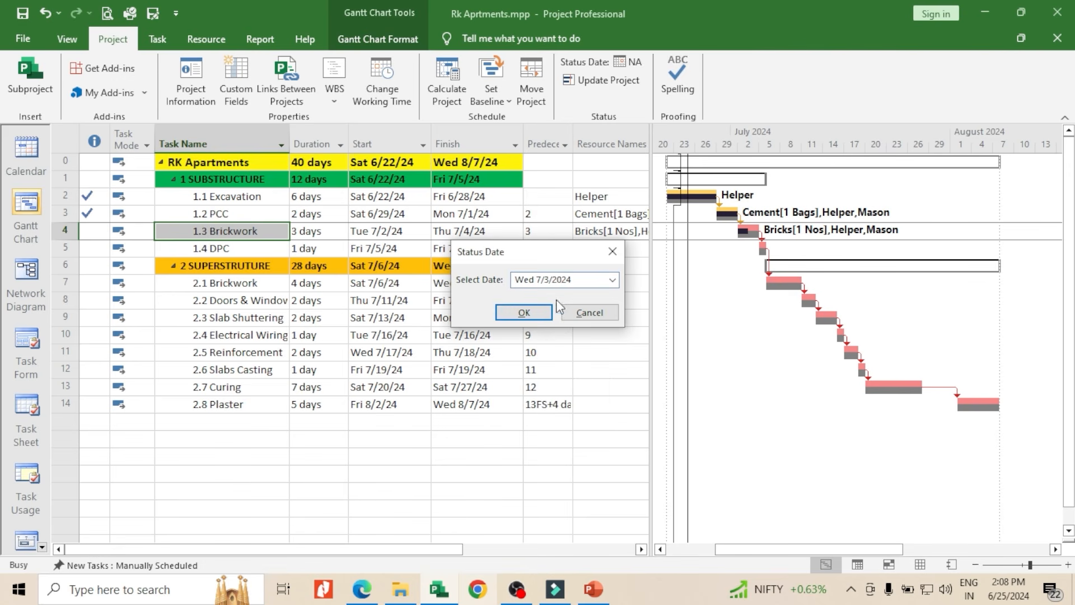
click(524, 312)
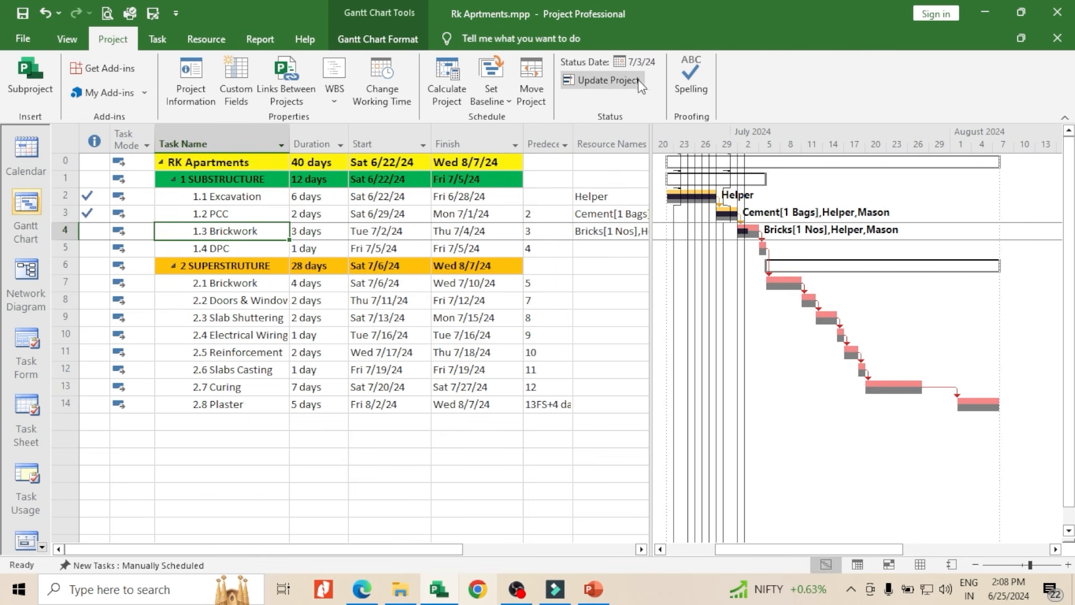
Update the entire project's work as complete through Wed 7/3/24, using the Set 0% - 100% complete option
click(604, 87)
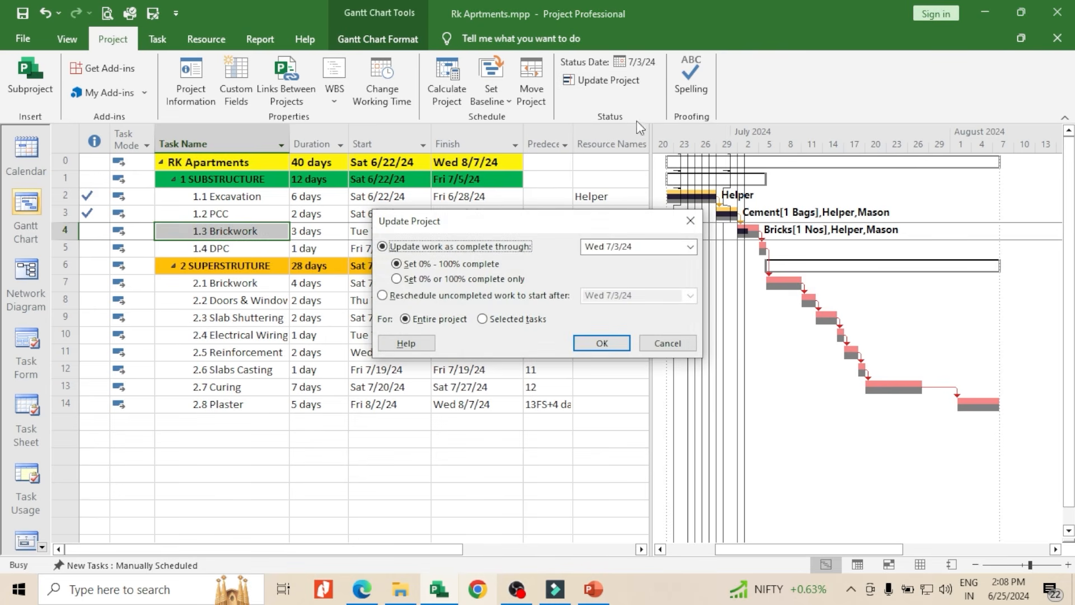
drag(533, 221, 635, 197)
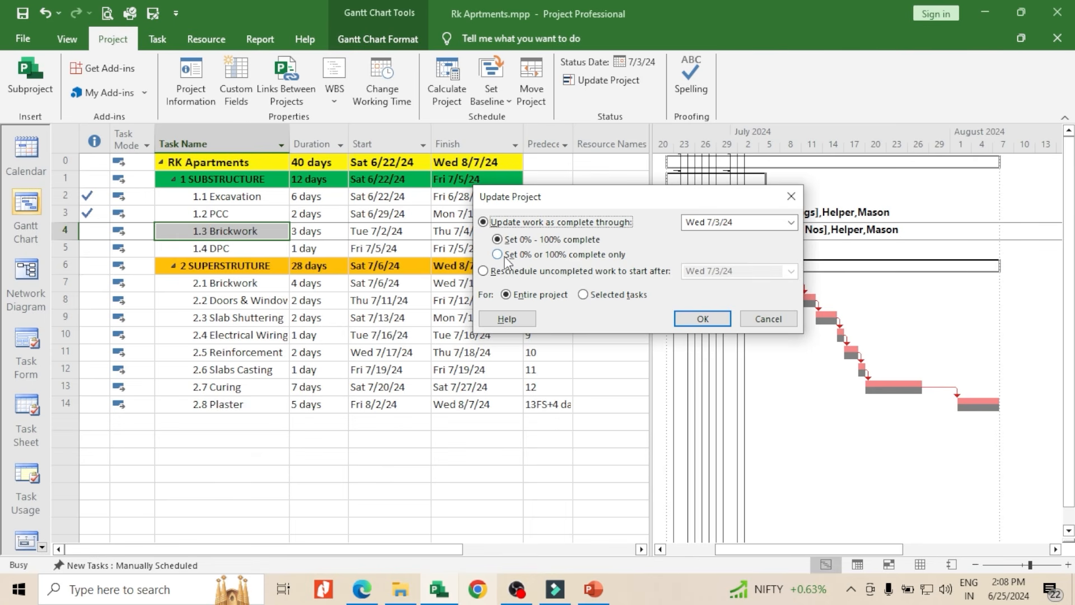
click(694, 319)
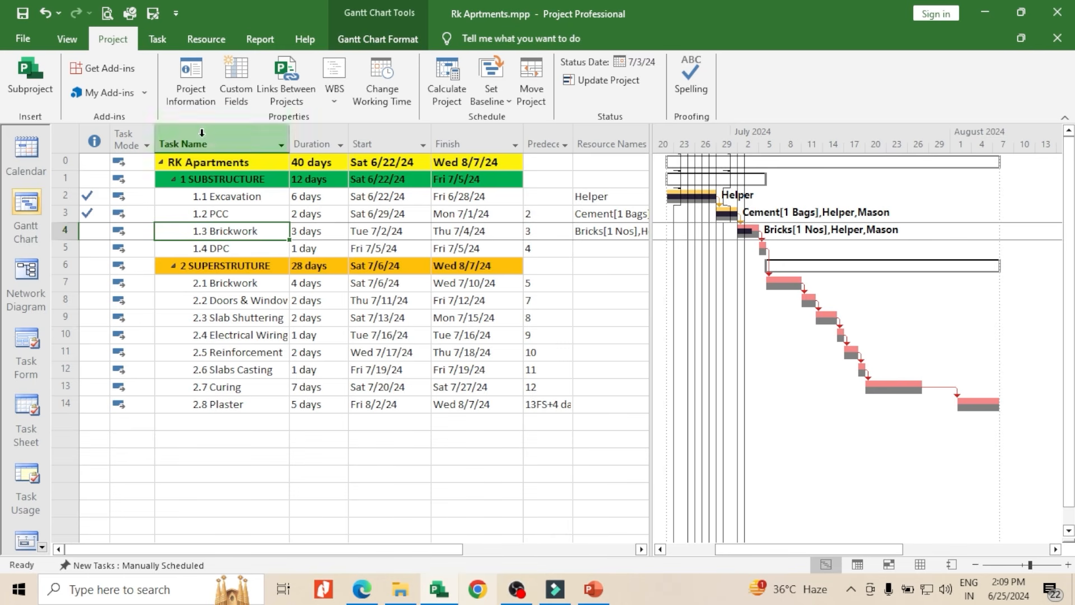
Review the project statistics for actual and remaining duration, work and cost, and the percent complete
click(207, 104)
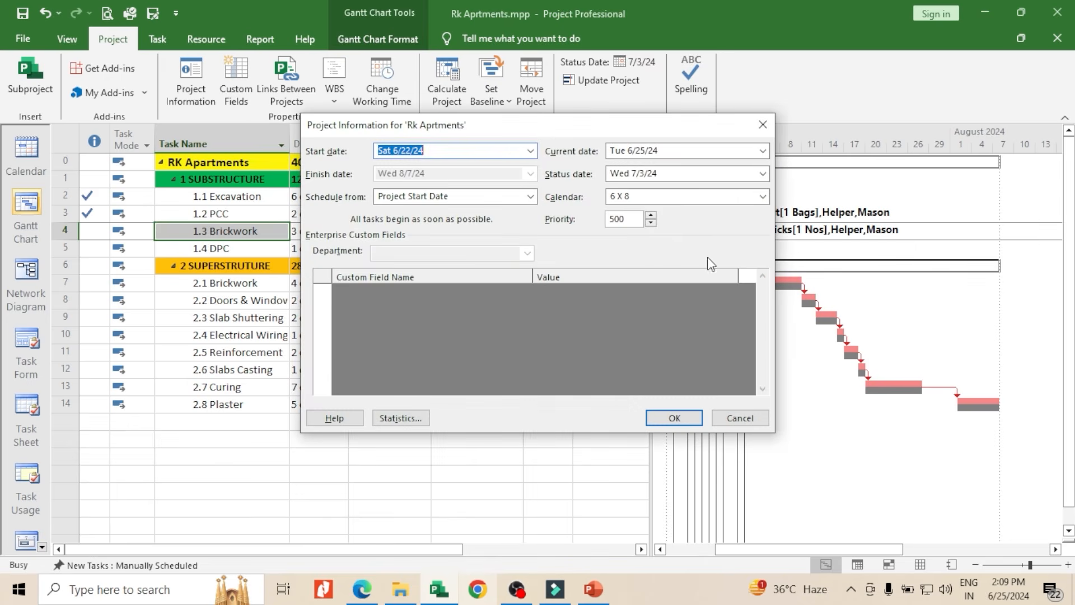
click(414, 416)
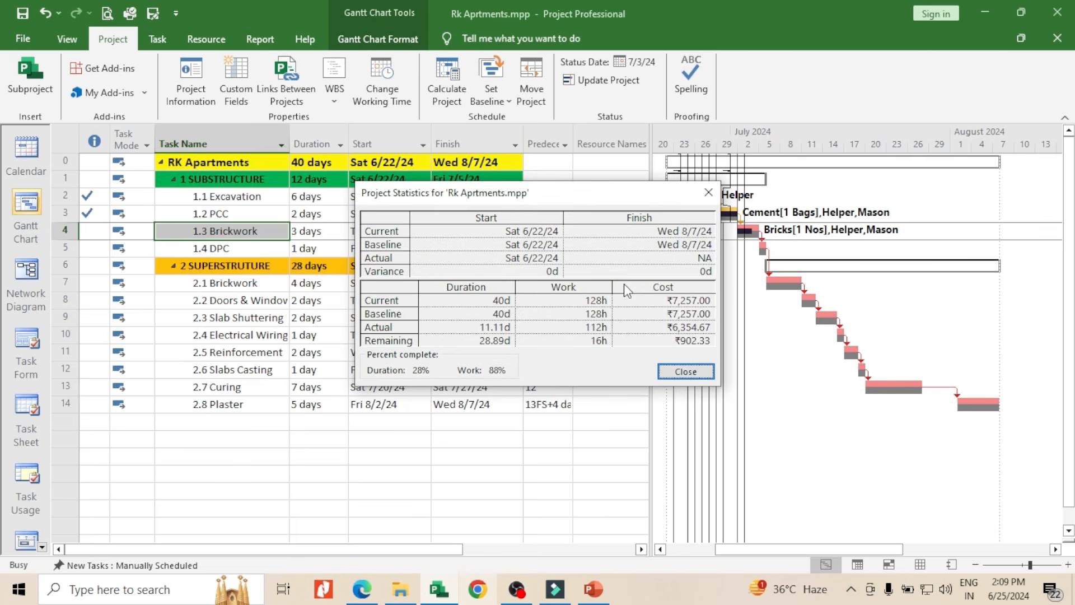
drag(611, 201, 762, 200)
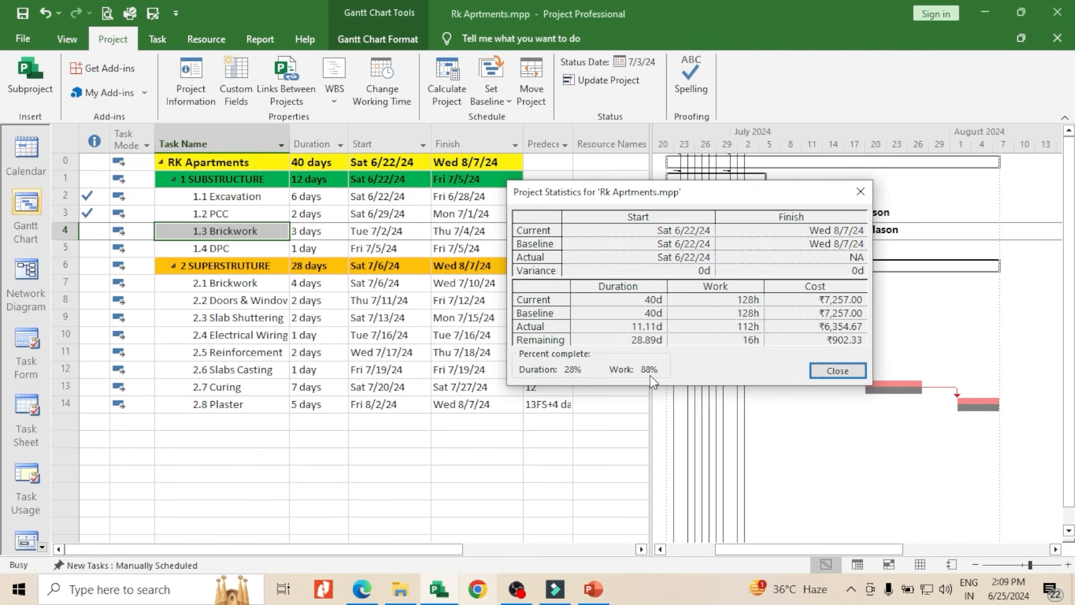
click(821, 372)
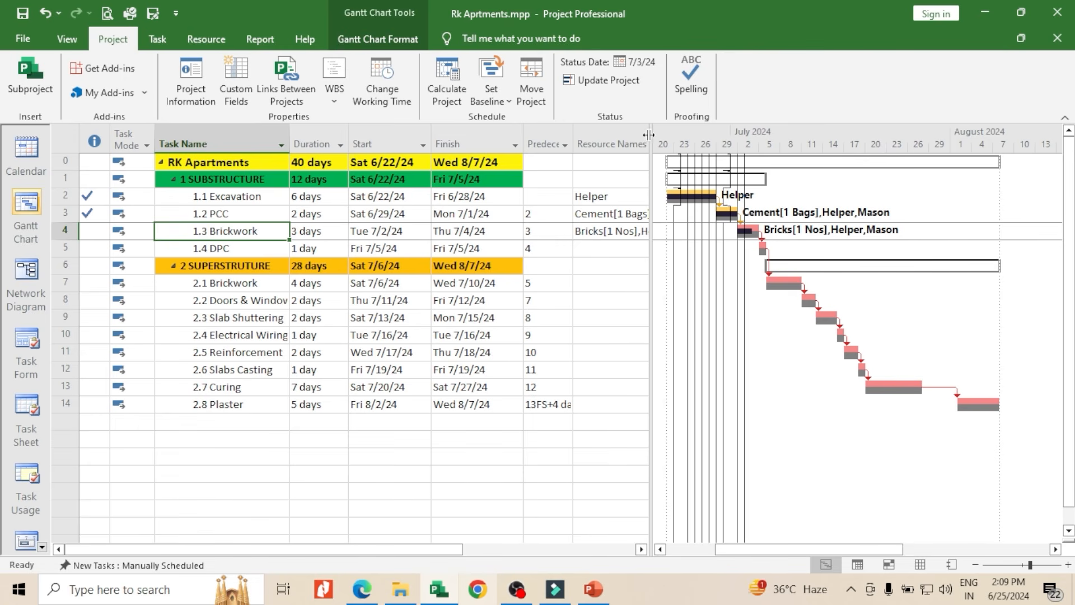
Widen the task table, hide the Resource Names column and add a % Work Complete column beside the predecessors
drag(649, 136, 771, 196)
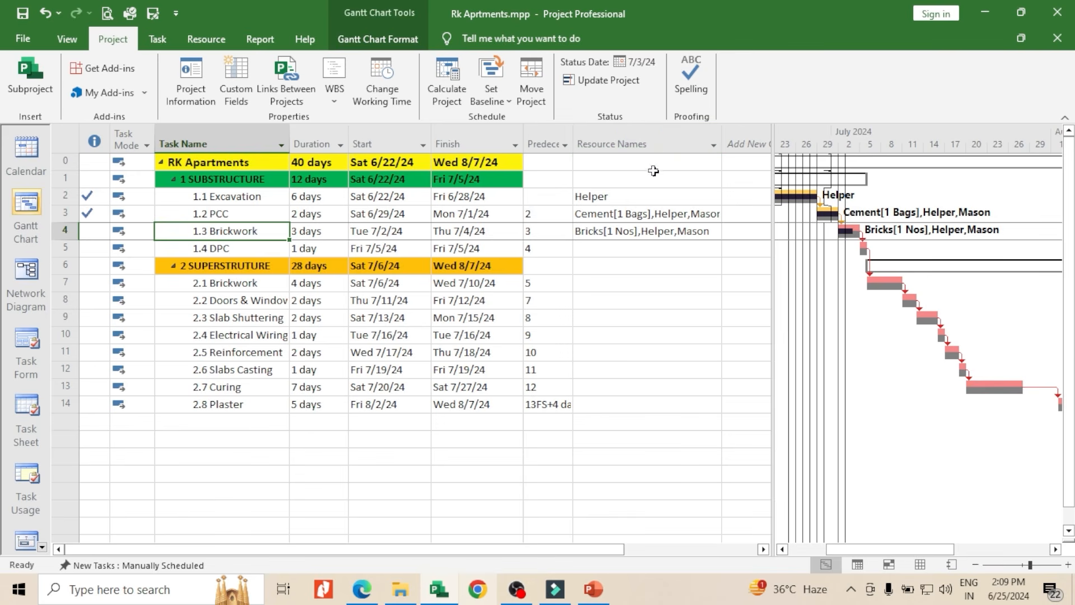
click(660, 141)
right_click(681, 144)
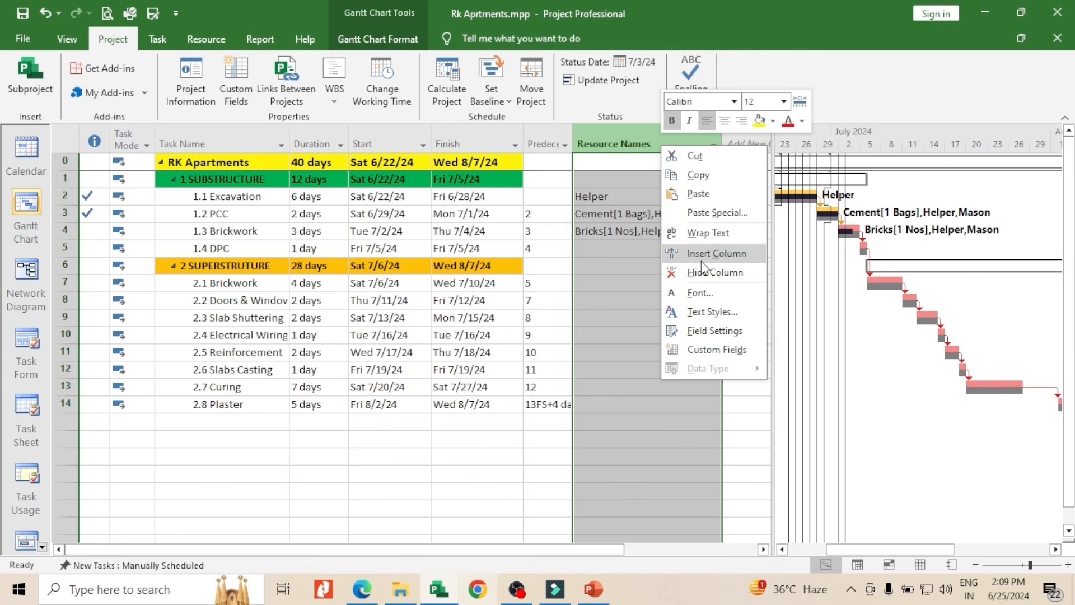
click(701, 270)
click(601, 143)
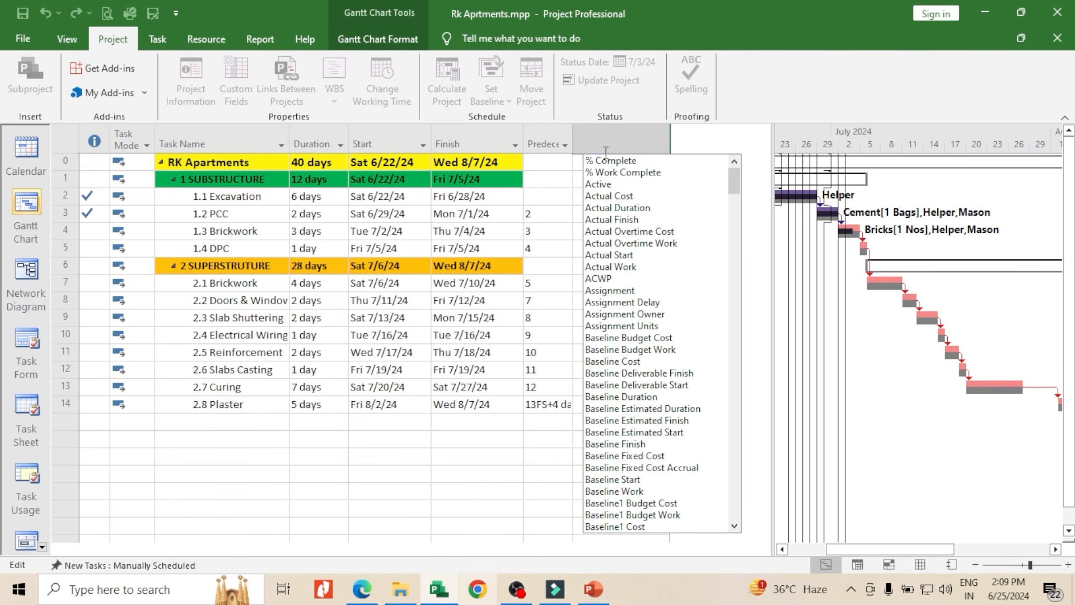
click(609, 171)
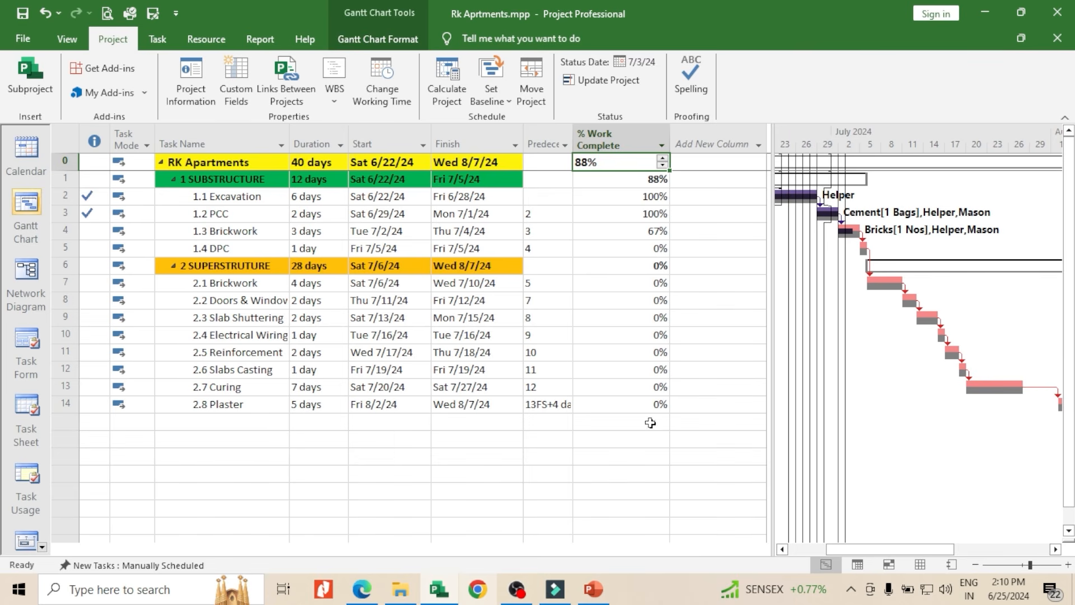
mouse_move(772, 131)
mouse_down()
mouse_move(749, 140)
mouse_move(765, 144)
mouse_up()
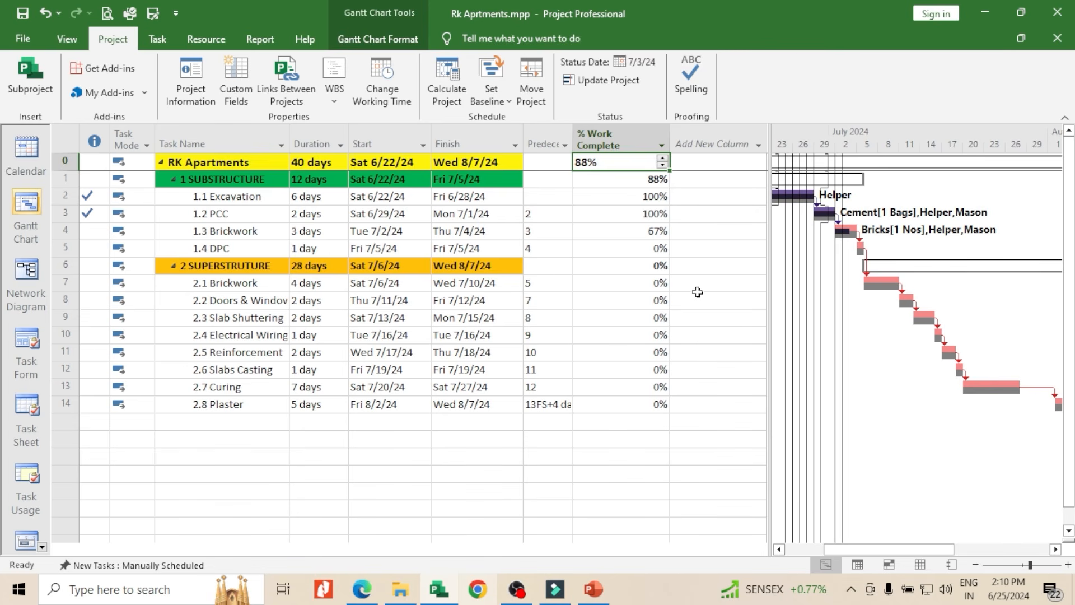
Switch to the PowerPoint course outline to check the topic after Updating Project, and return to Microsoft Project
click(595, 589)
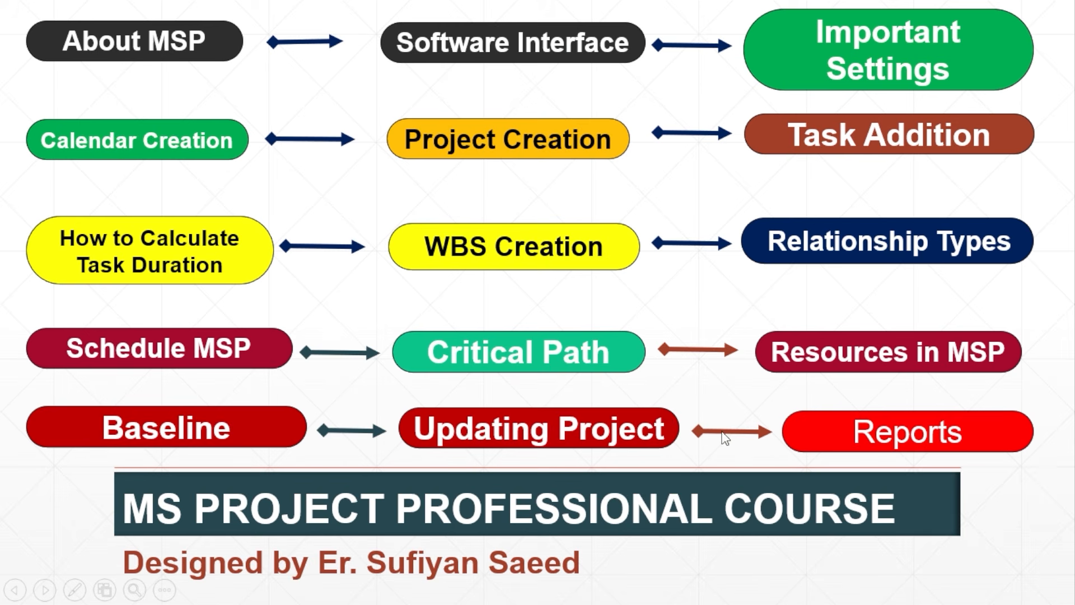
key(alt+Tab)
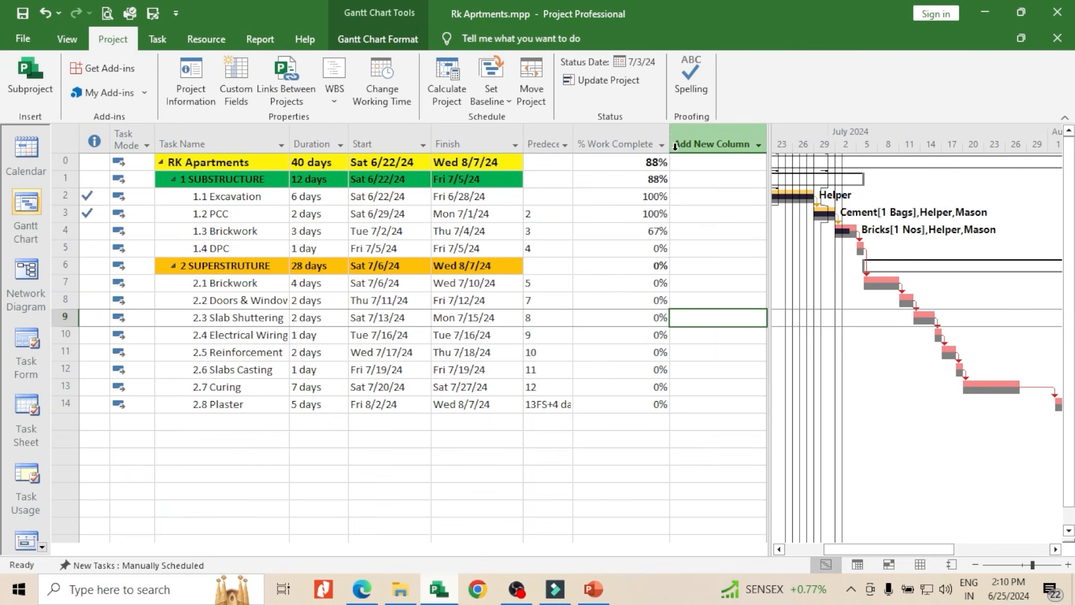
Narrow the % Work Complete and Add New Column columns, and shrink the table area to enlarge the Gantt chart
drag(675, 146, 633, 176)
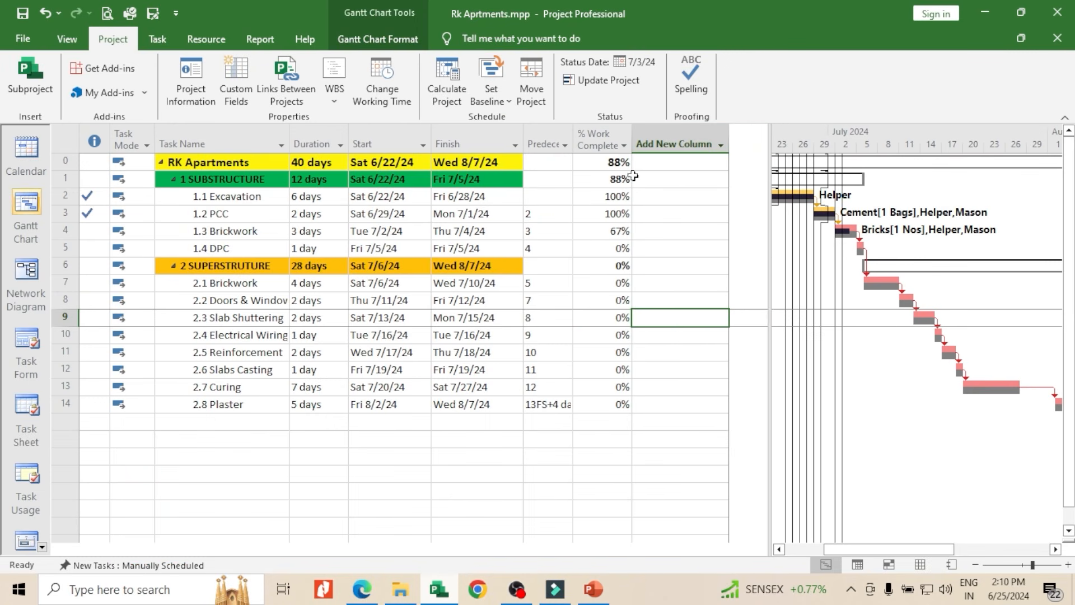
drag(728, 145, 711, 162)
drag(770, 140, 720, 191)
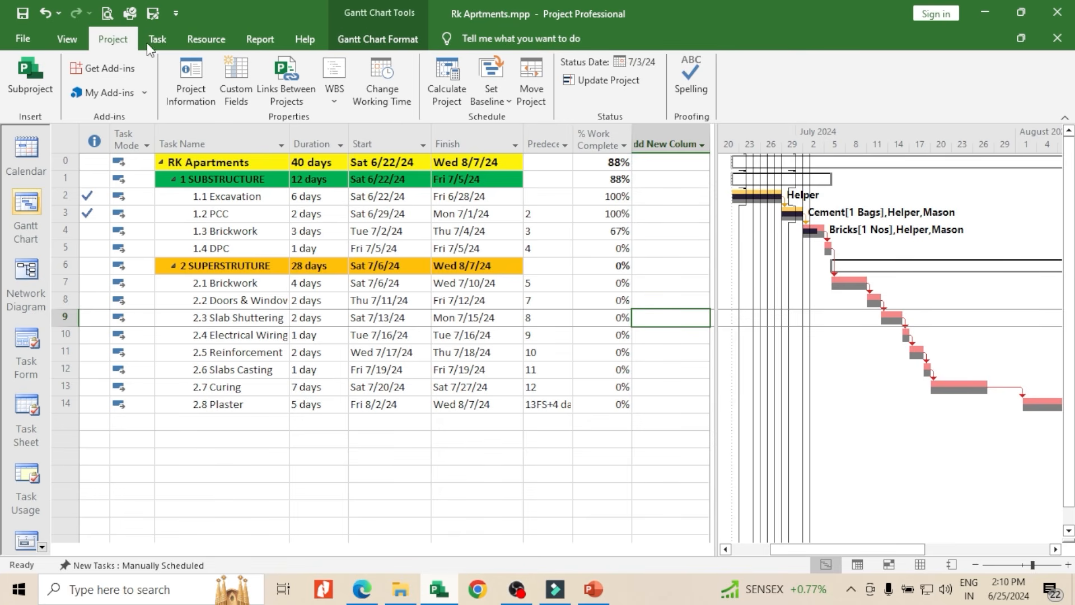
Generate the Project Overview dashboard report for the project
click(255, 39)
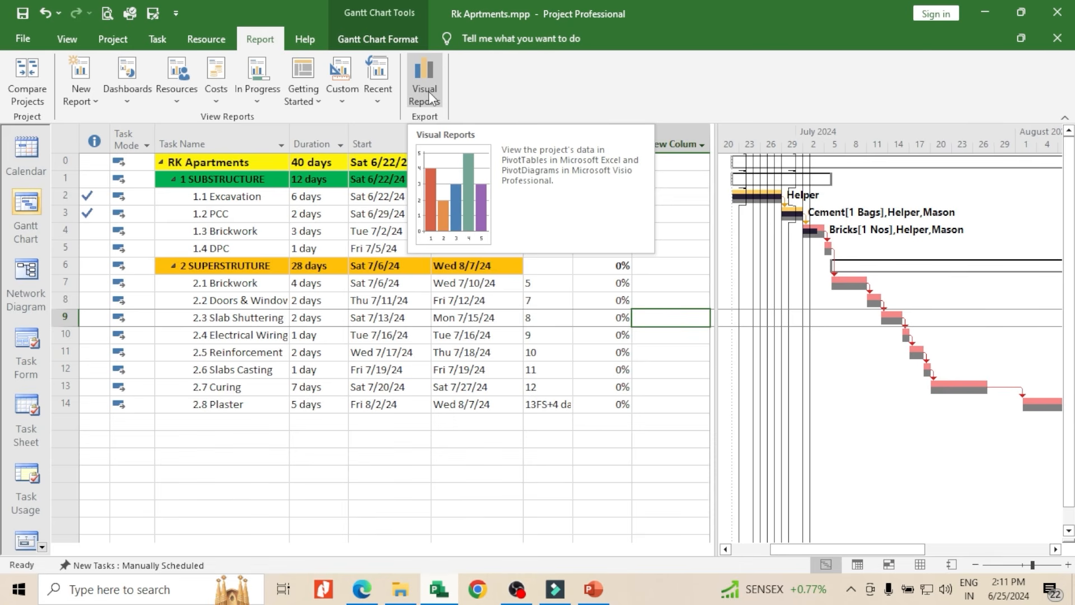
click(133, 100)
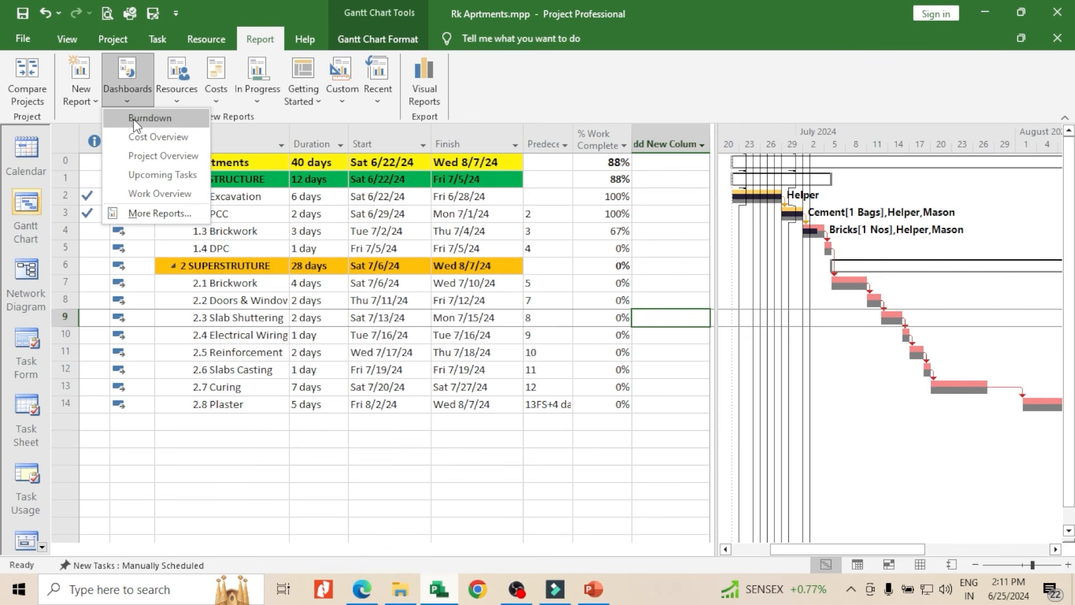
click(136, 158)
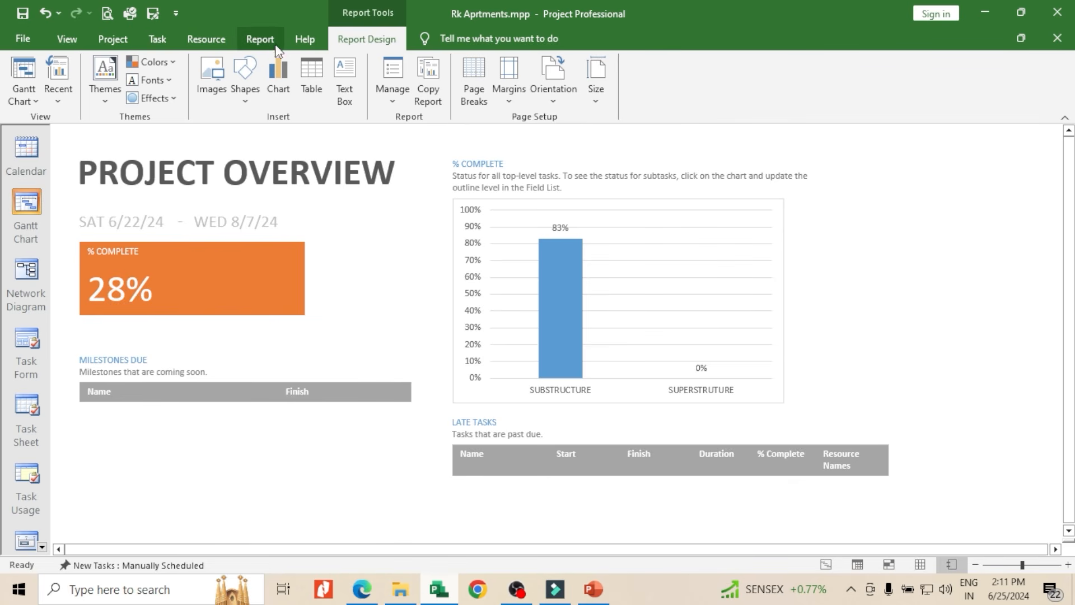
Generate the Cost Overview dashboard report for the project
click(259, 40)
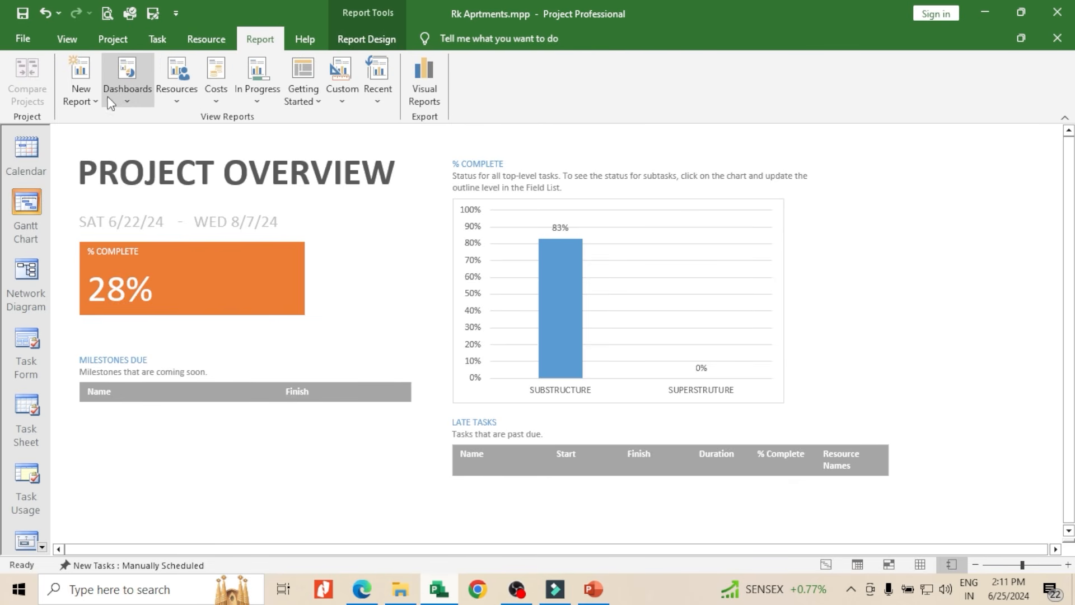
click(128, 100)
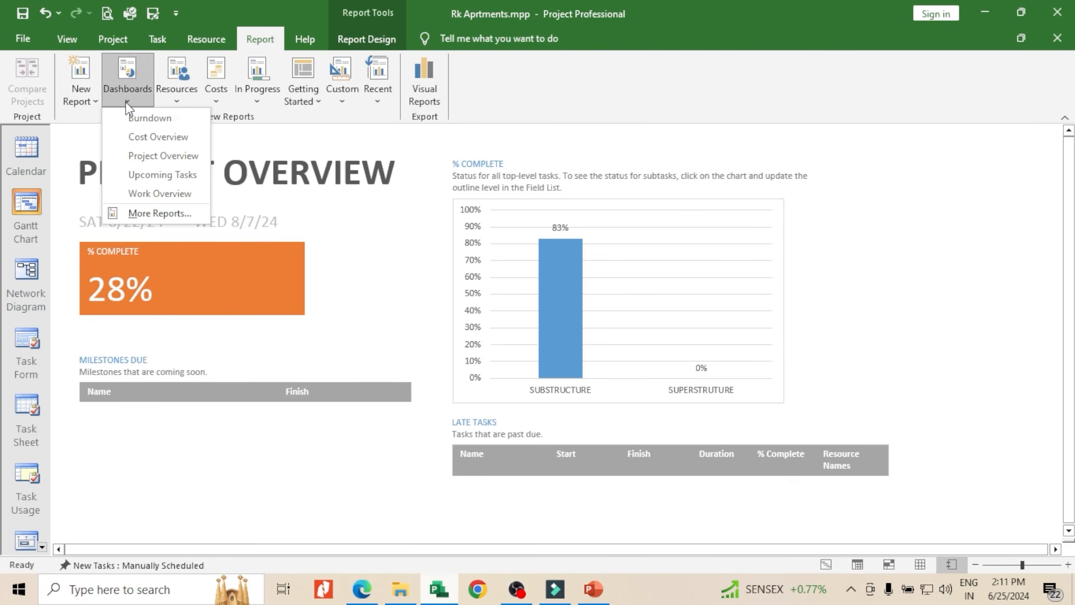
click(142, 138)
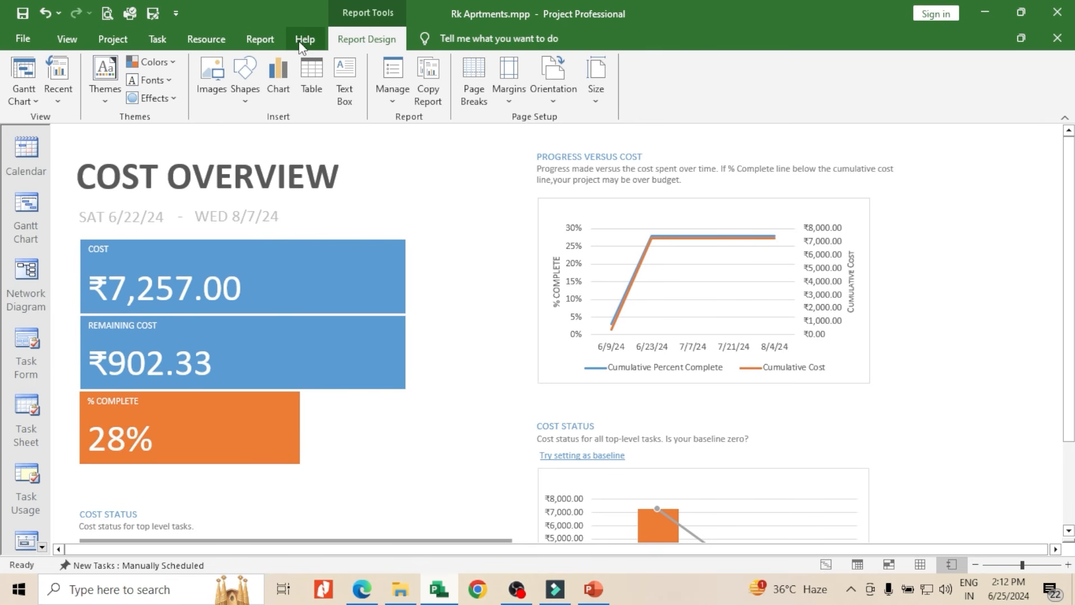
click(109, 42)
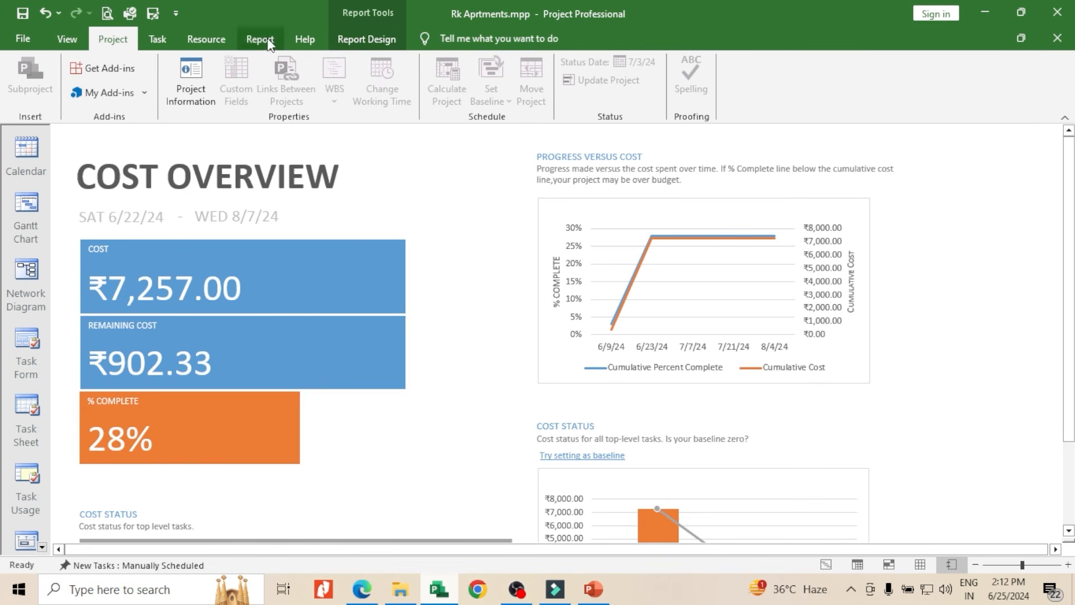
click(353, 42)
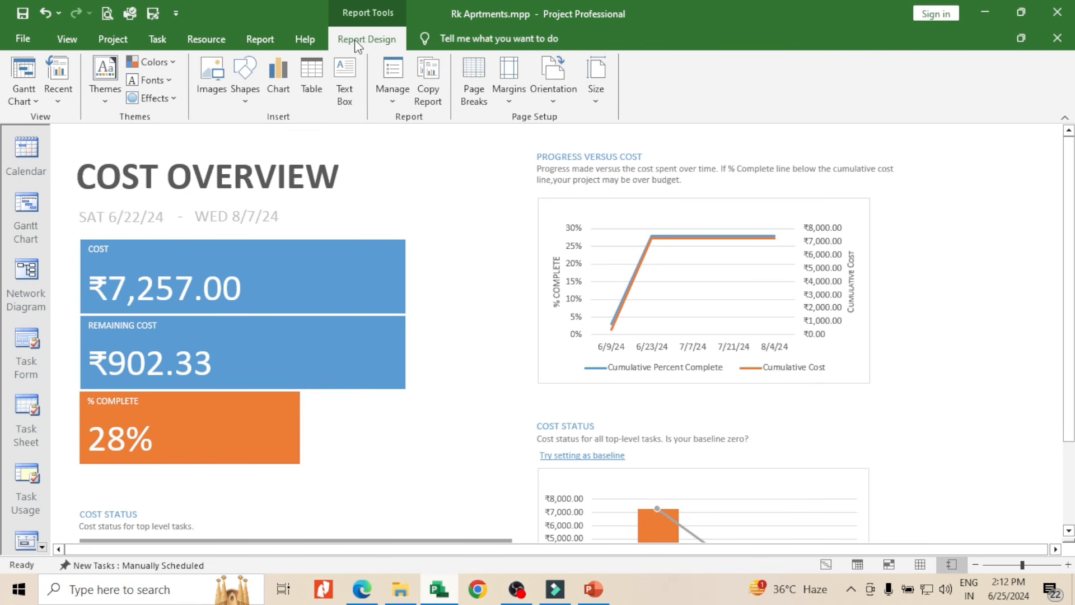
Generate the Resource Overview report for the project
click(261, 39)
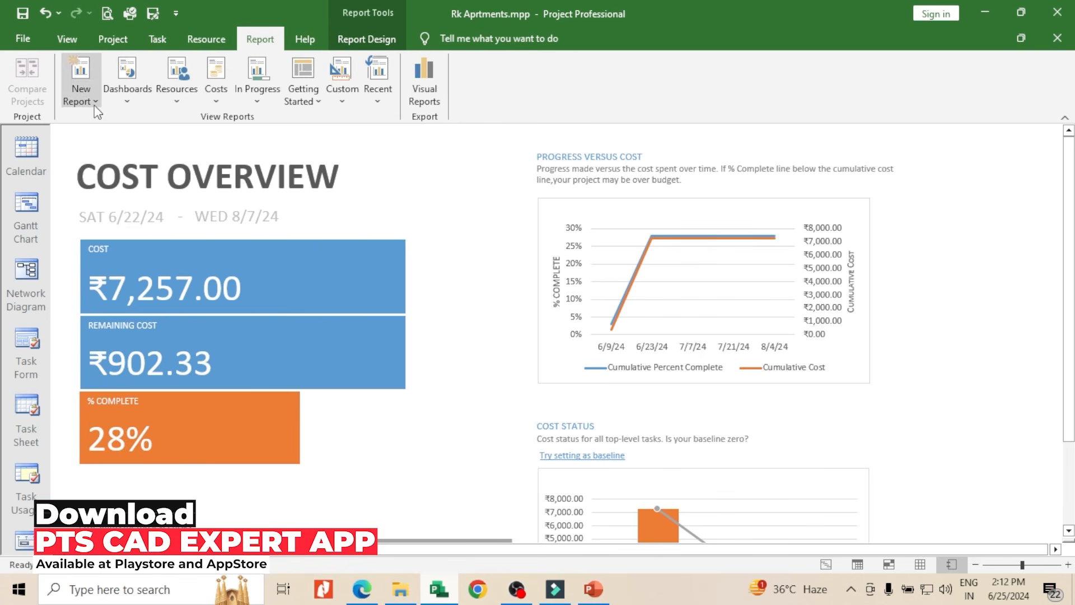
click(178, 103)
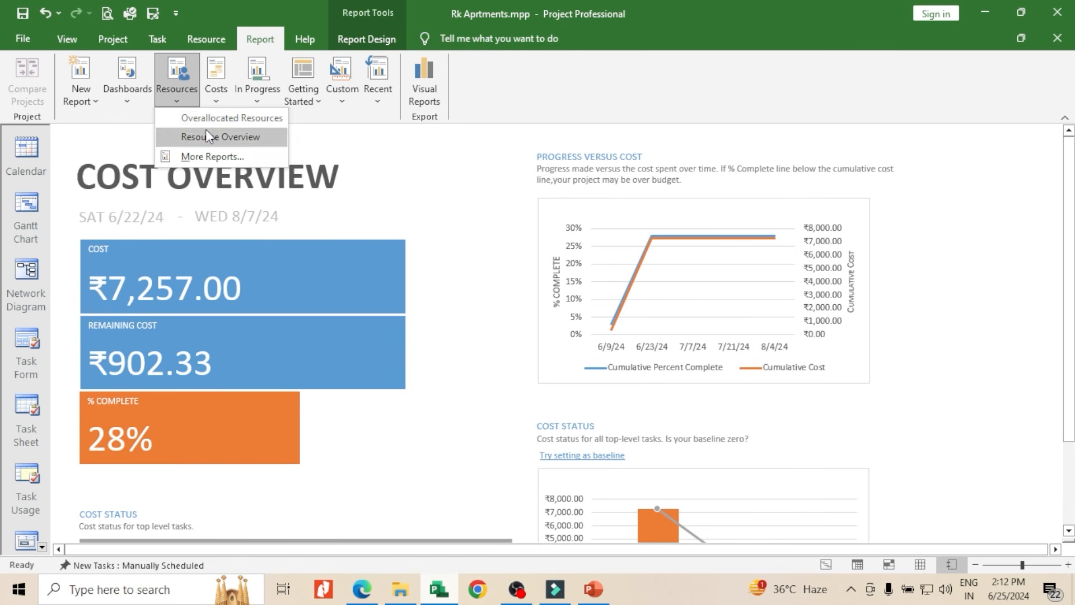
click(189, 137)
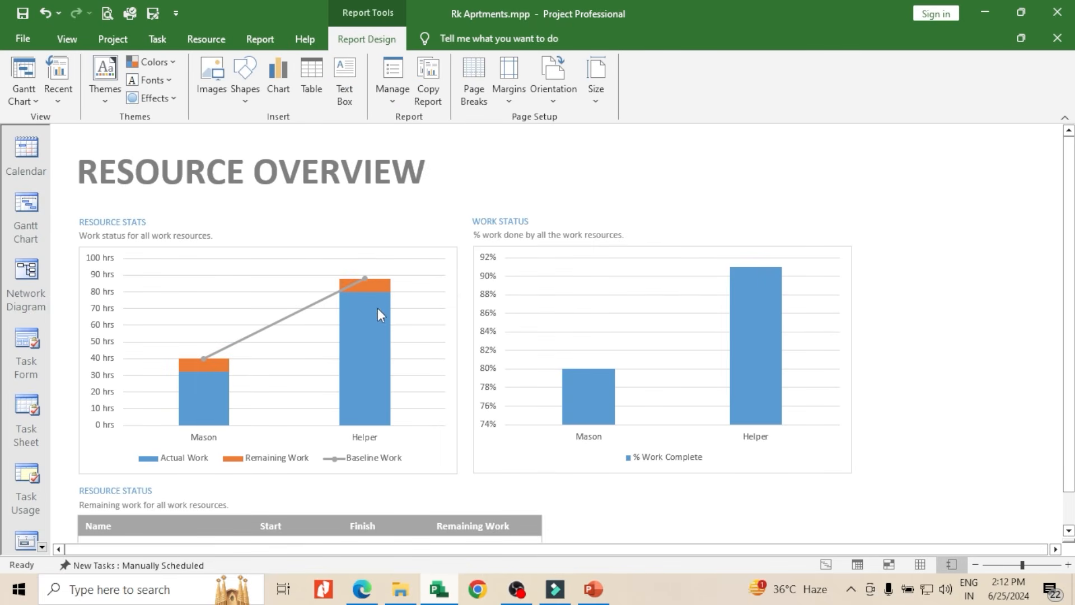
Examine the Resource Stats and Work Status charts and the Resource Status table in the Resource Overview report
scroll(372, 437, down, 3)
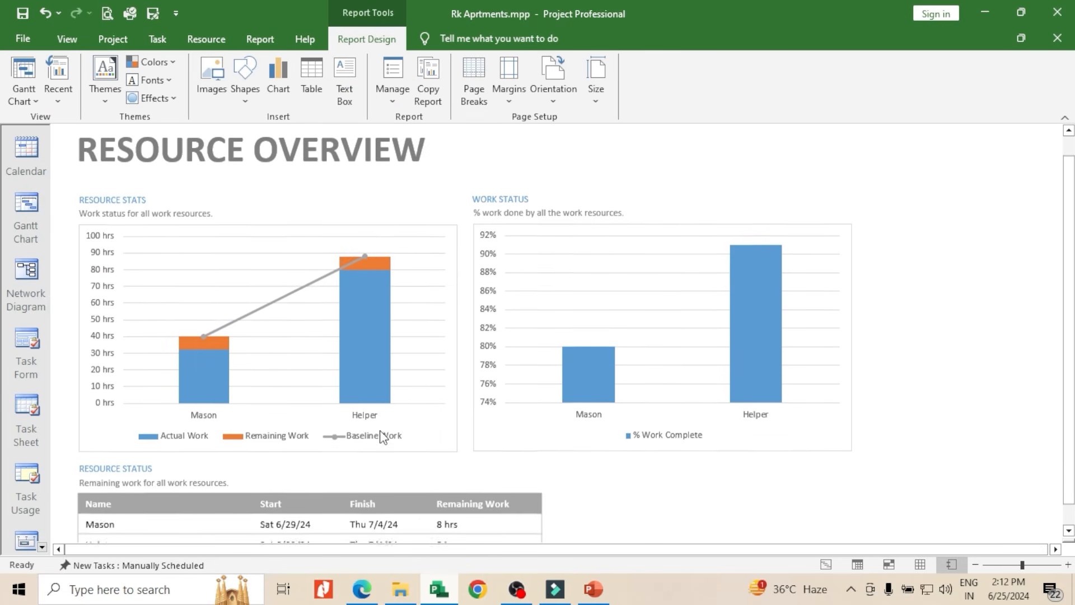
scroll(399, 447, up, 3)
scroll(519, 451, down, 3)
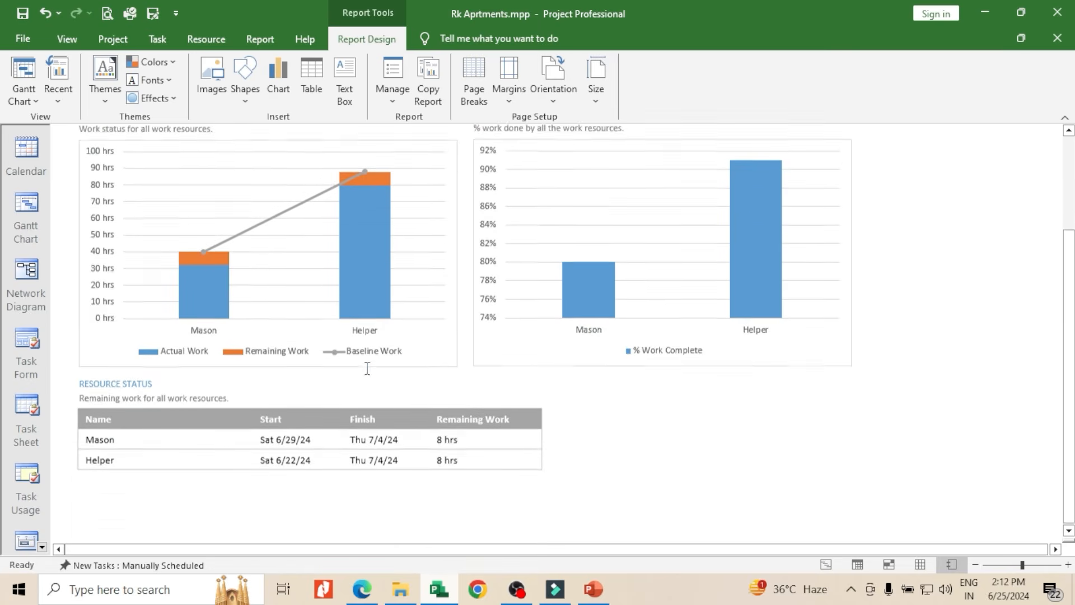
scroll(368, 367, up, 3)
scroll(447, 386, down, 3)
scroll(447, 386, up, 3)
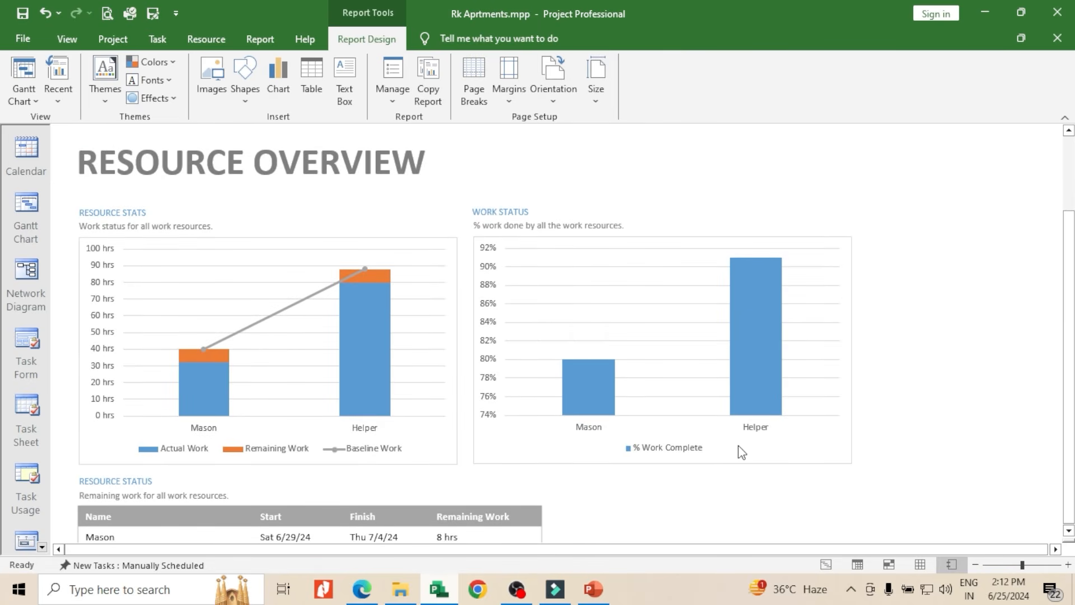
scroll(506, 396, down, 3)
scroll(499, 398, up, 3)
Generate the Critical Tasks in-progress report for the project
click(263, 39)
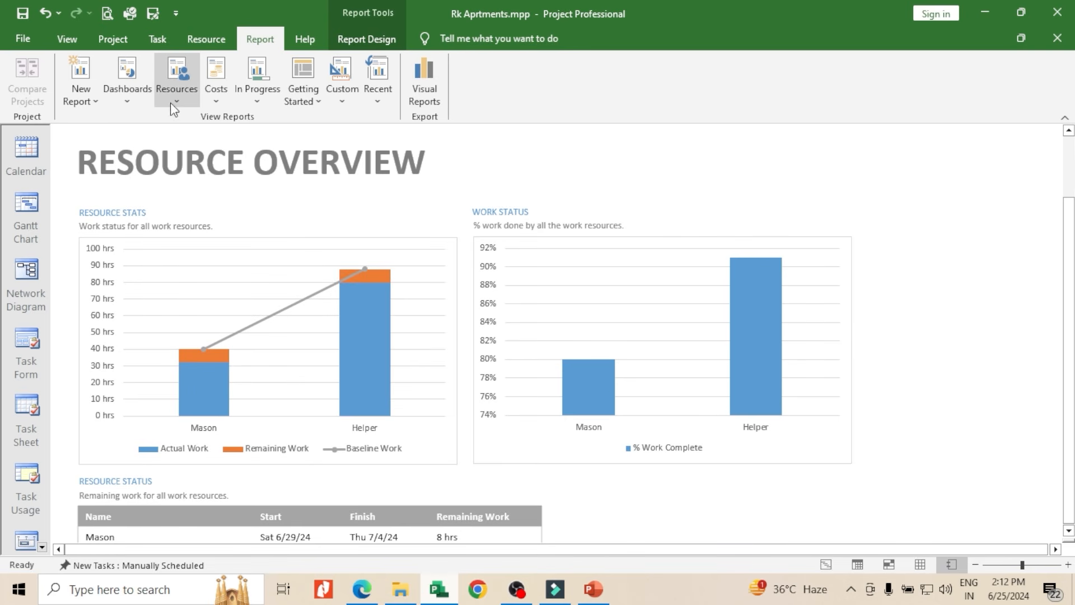
click(216, 106)
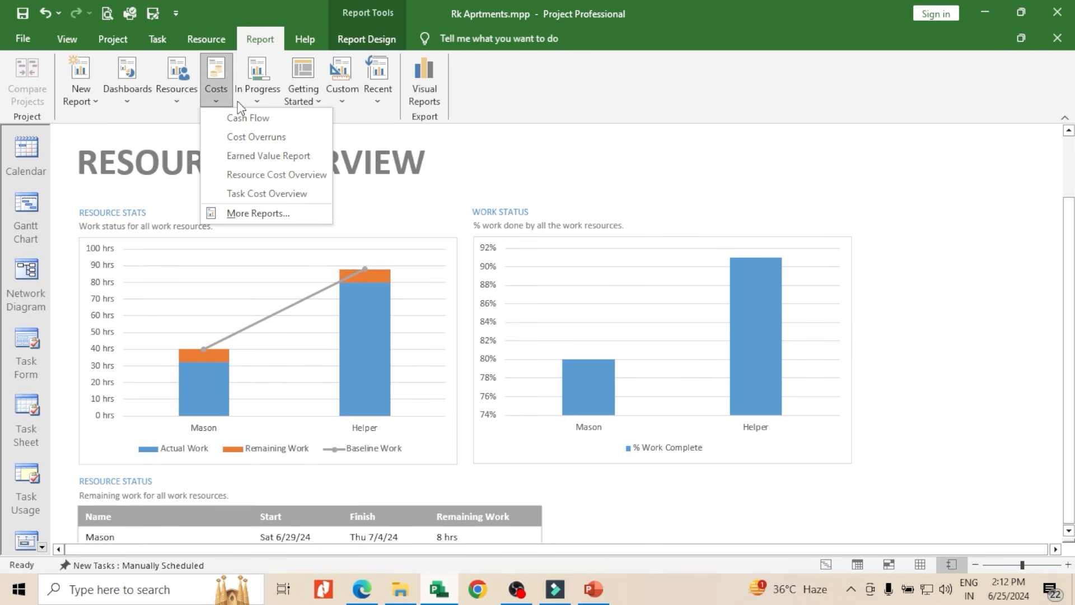
click(256, 104)
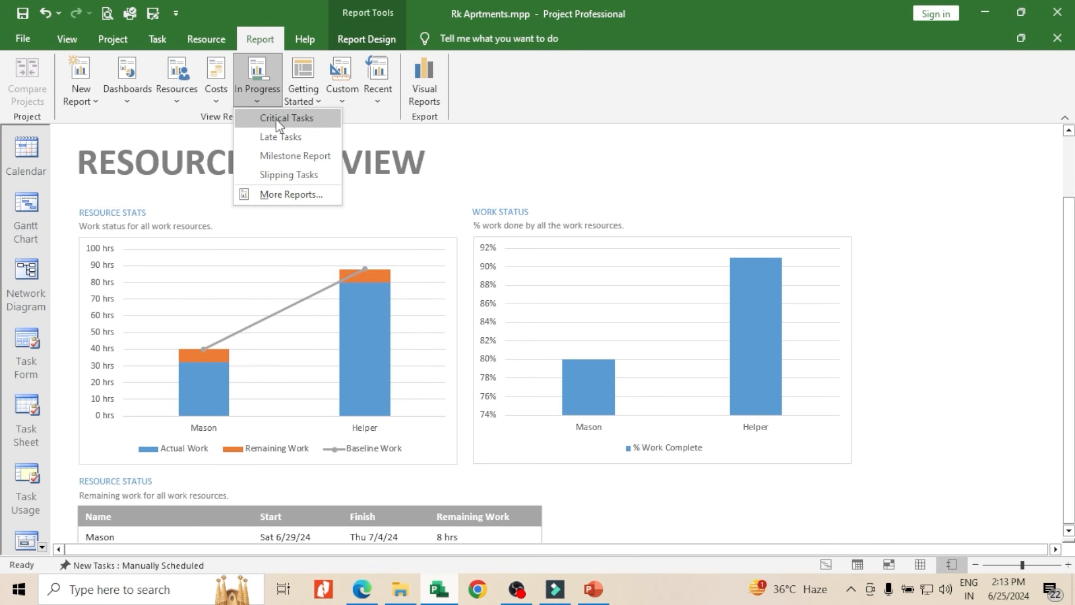
click(278, 119)
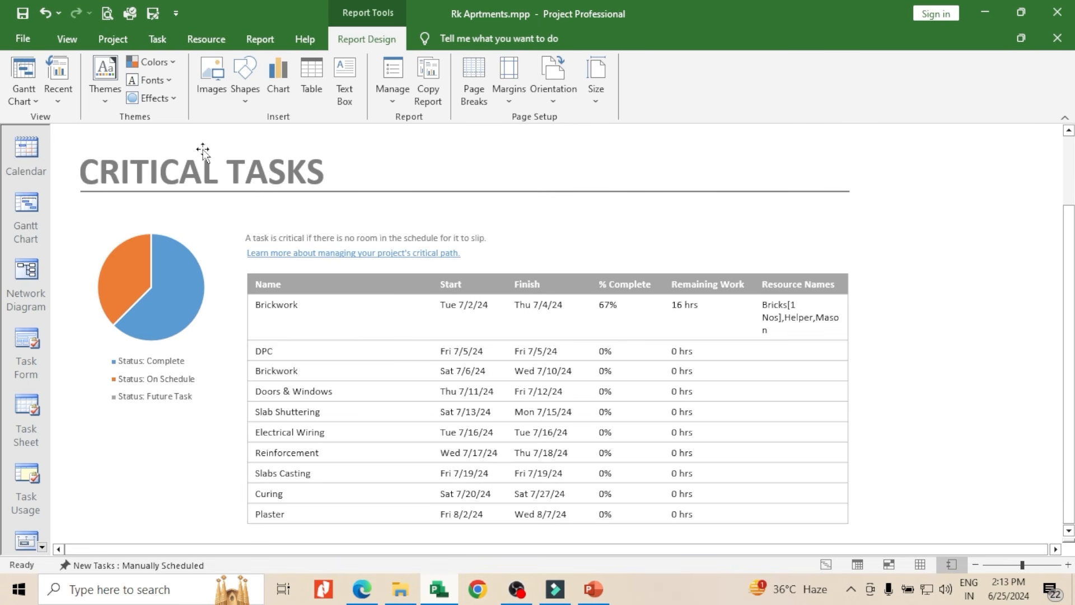
Check the project statistics for the schedule's dates, duration, work and cost, and close them
click(260, 39)
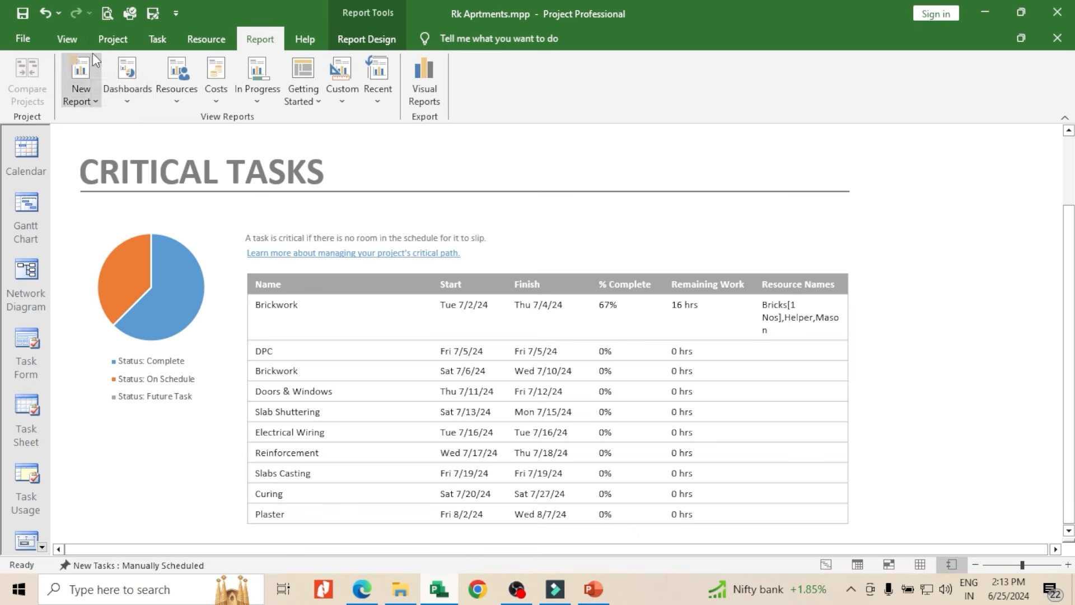
click(112, 39)
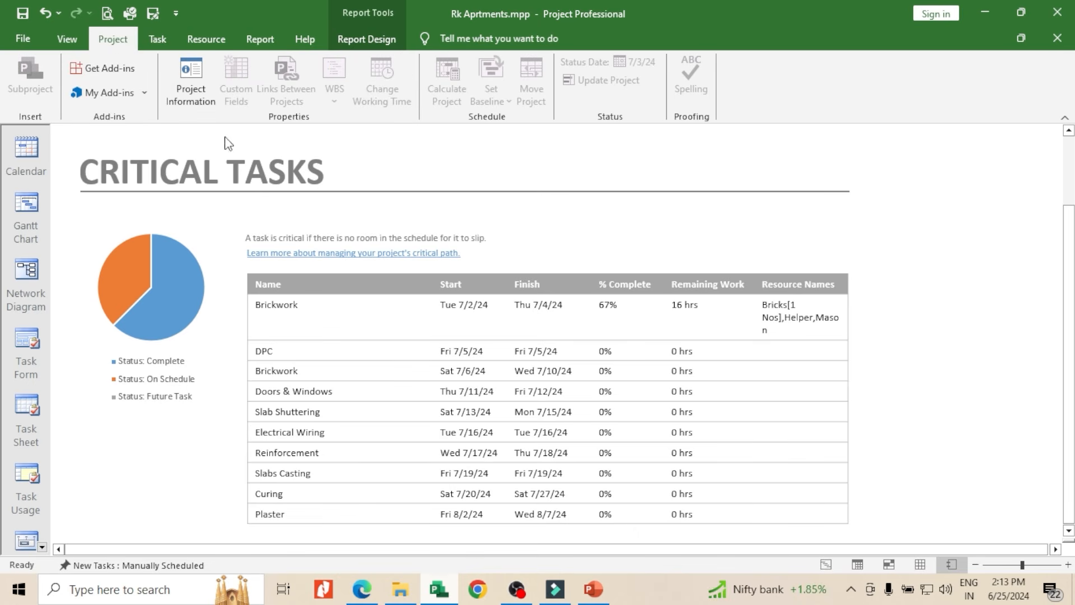
click(187, 95)
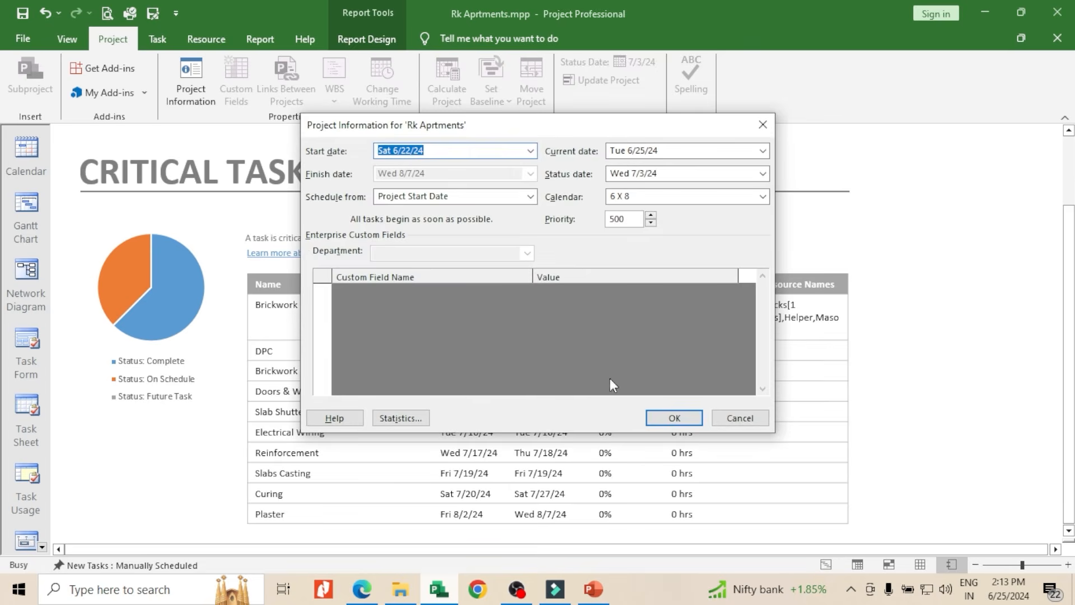
click(400, 422)
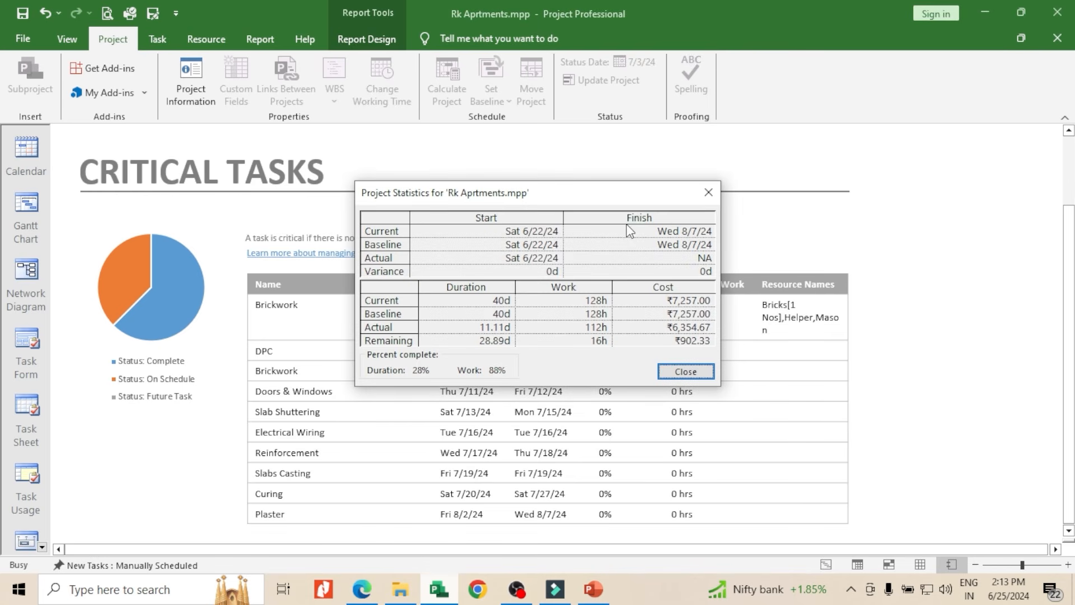
click(708, 192)
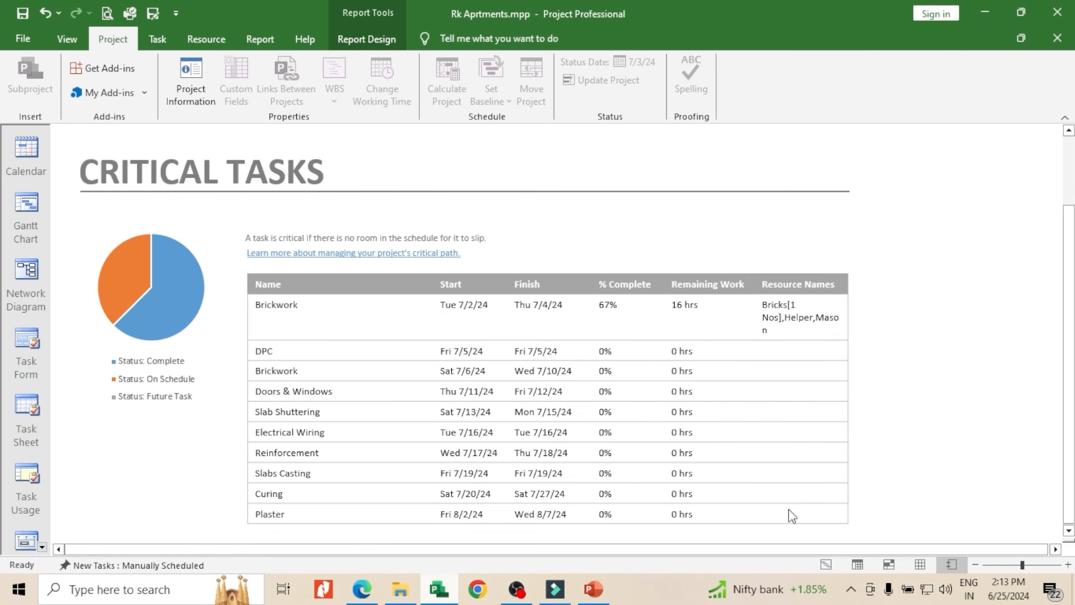
Return to the Gantt Chart view, check the print preview of the entire project, and go back to the schedule
click(826, 563)
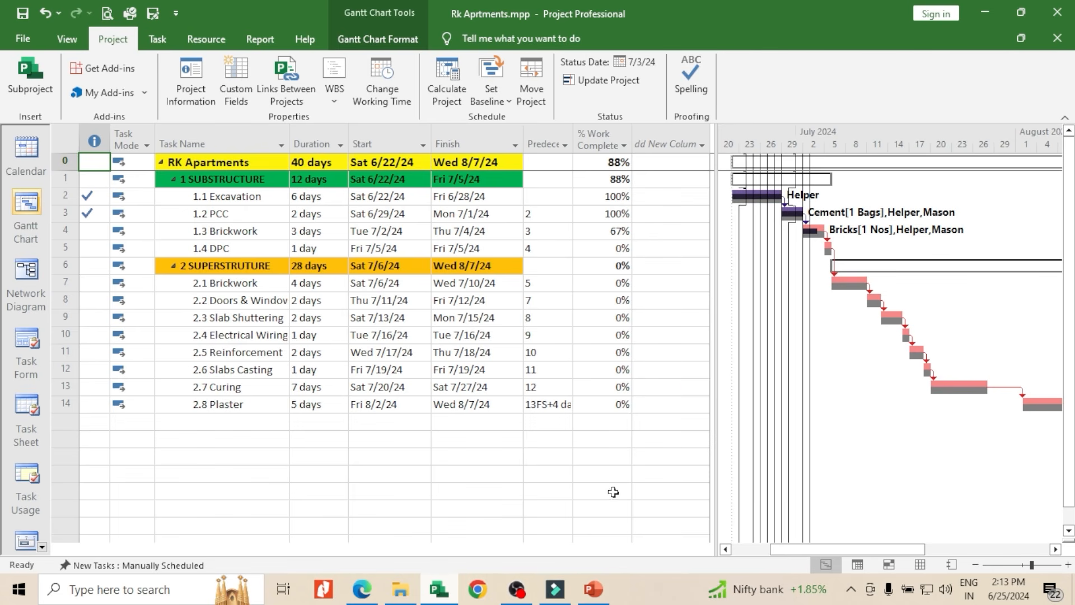
mouse_move(804, 548)
mouse_down()
mouse_move(843, 550)
mouse_move(805, 564)
mouse_move(785, 553)
mouse_move(795, 553)
mouse_up()
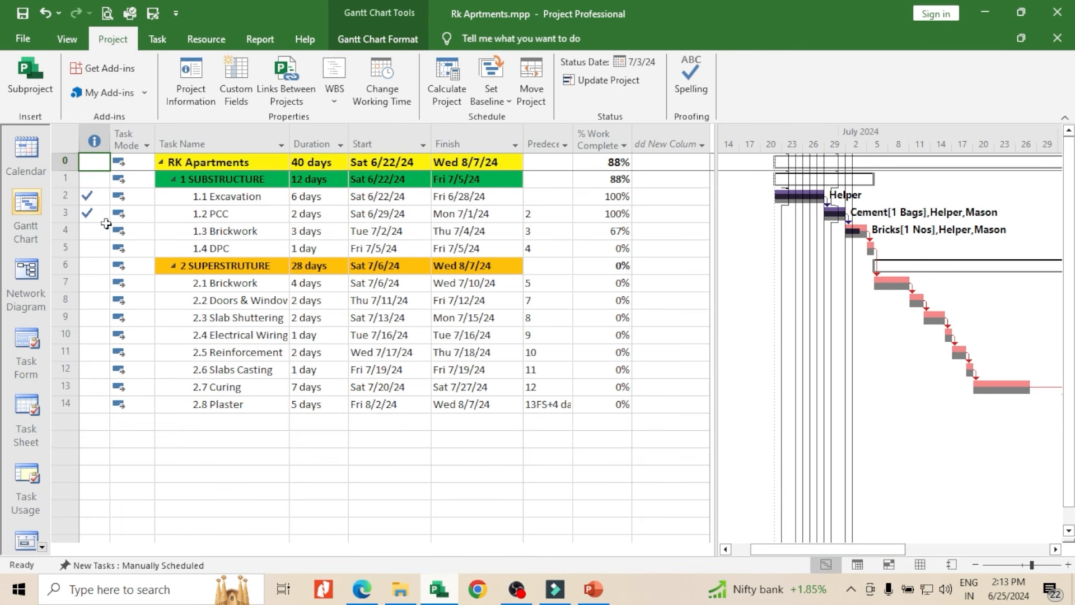
click(27, 39)
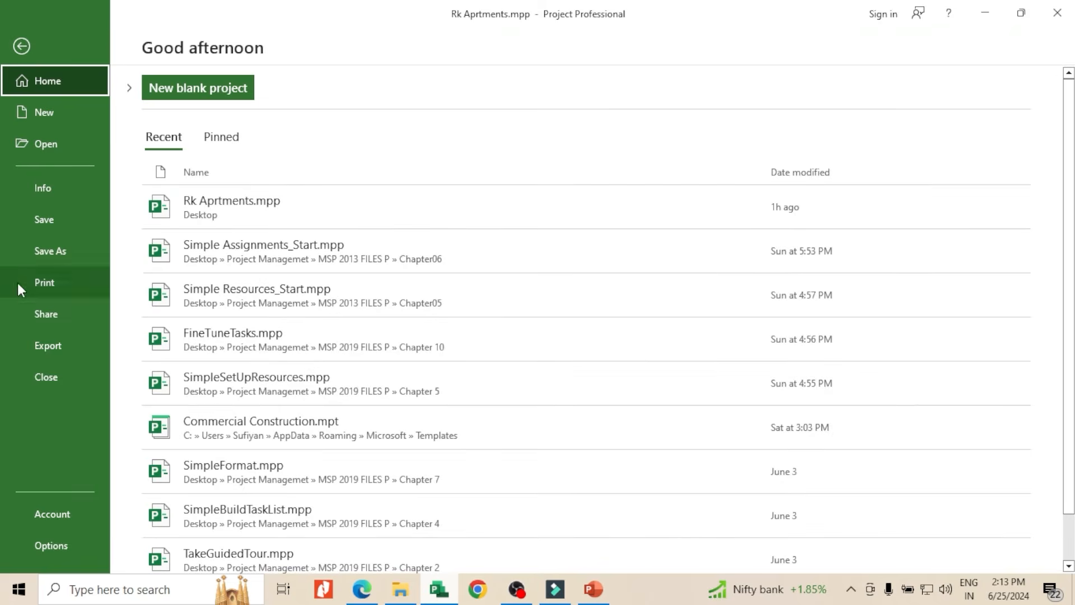
click(45, 284)
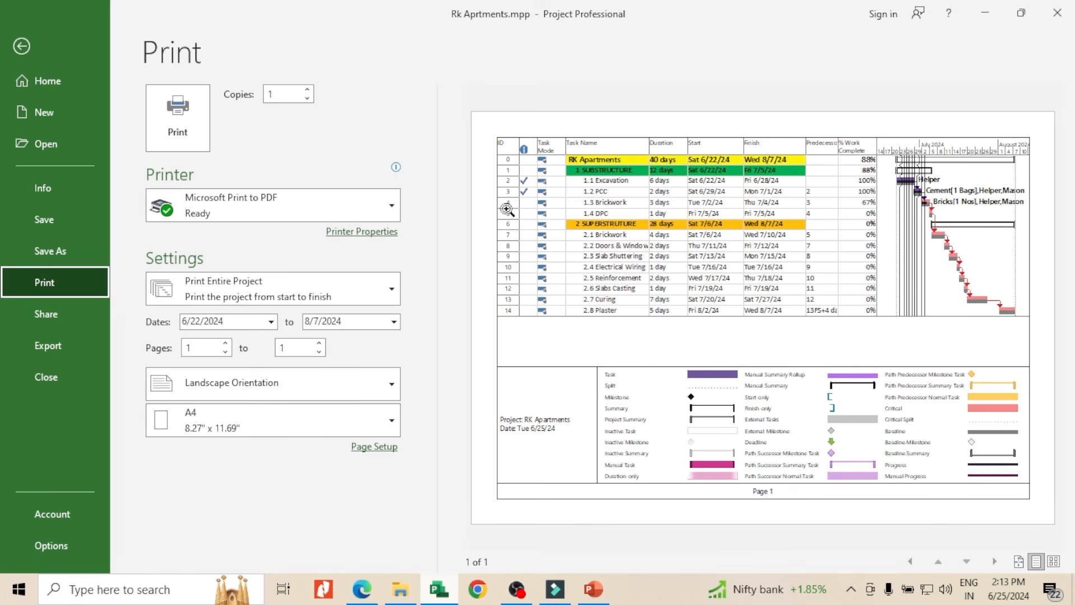
click(20, 47)
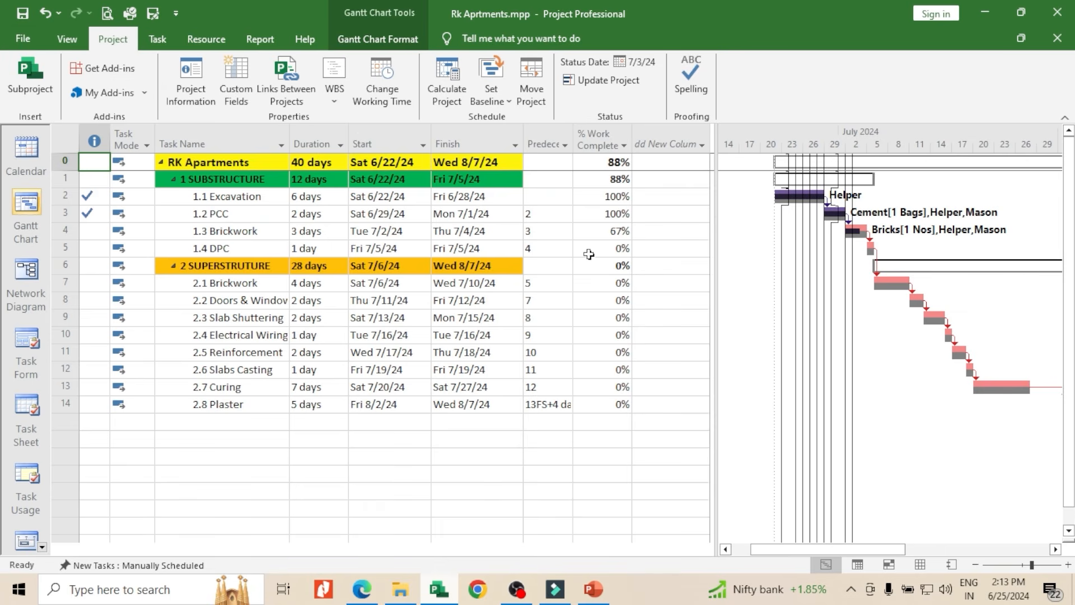